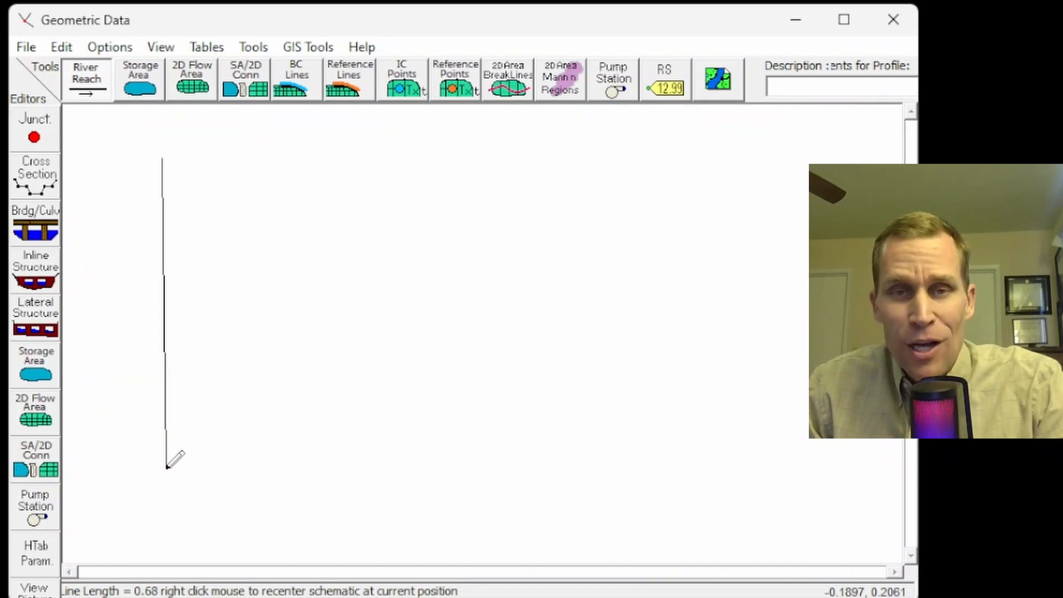
# Step: Finish the near-vertical river line at its downstream end and name it River A, Reach 1
pyautogui.doubleClick(166, 466)
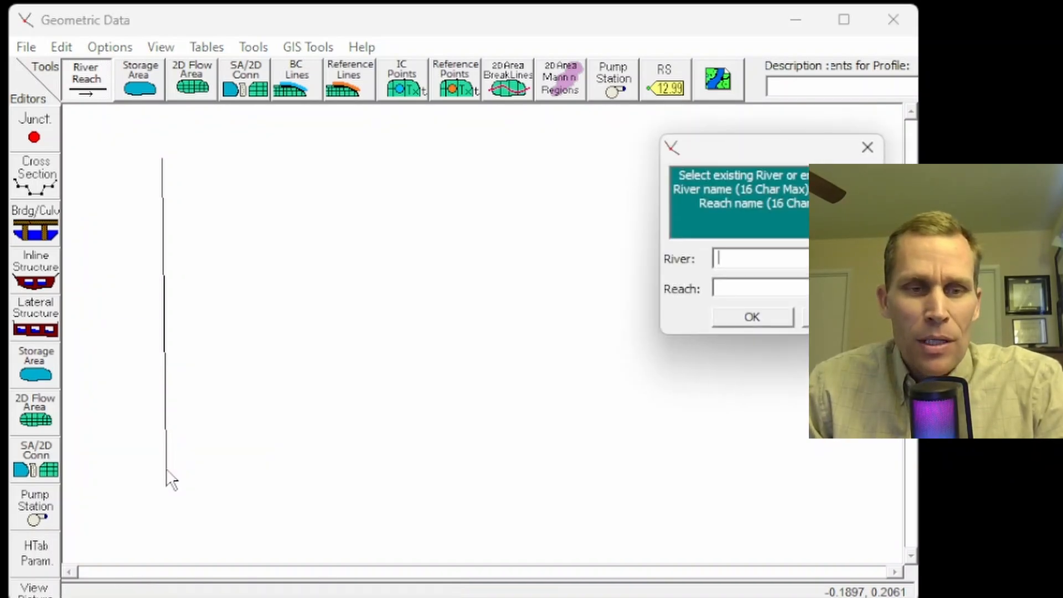
pyautogui.moveTo(754, 154); pyautogui.dragTo(304, 153)
pyautogui.click(306, 261)
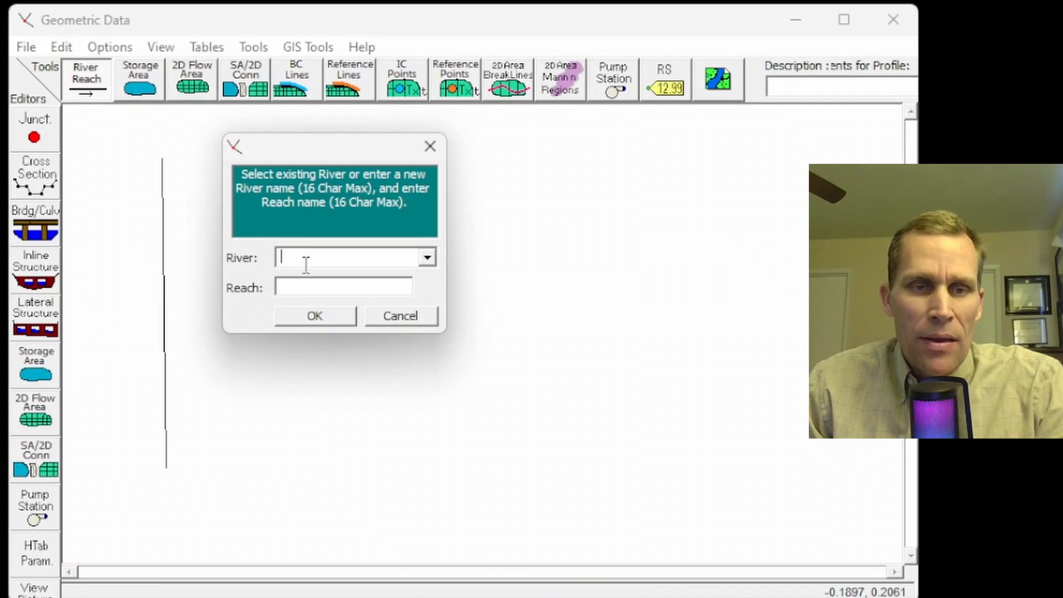
pyautogui.write('River A')
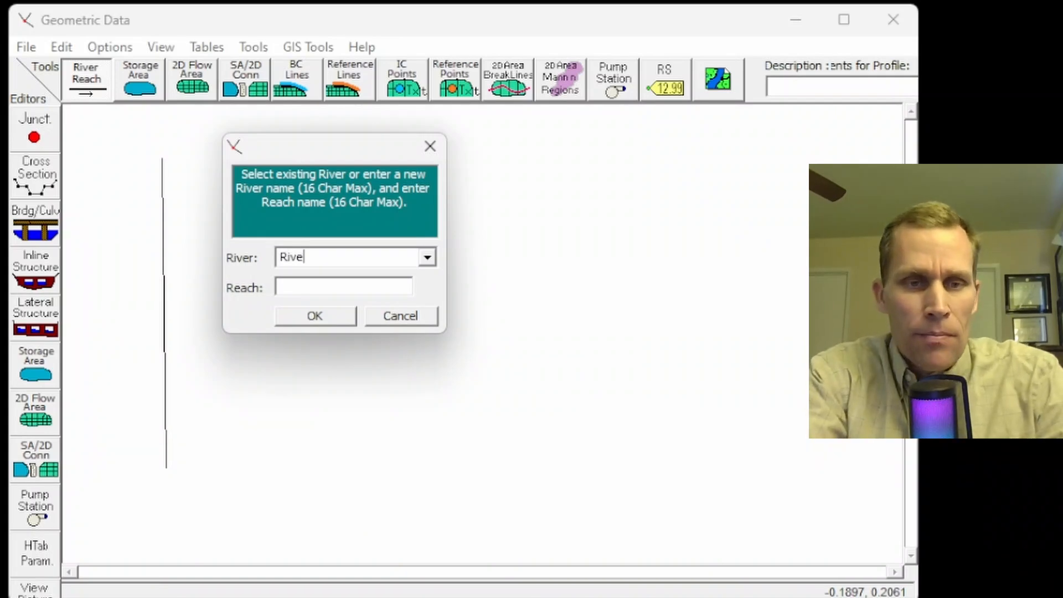
pyautogui.press('Tab')
pyautogui.write('Reac')
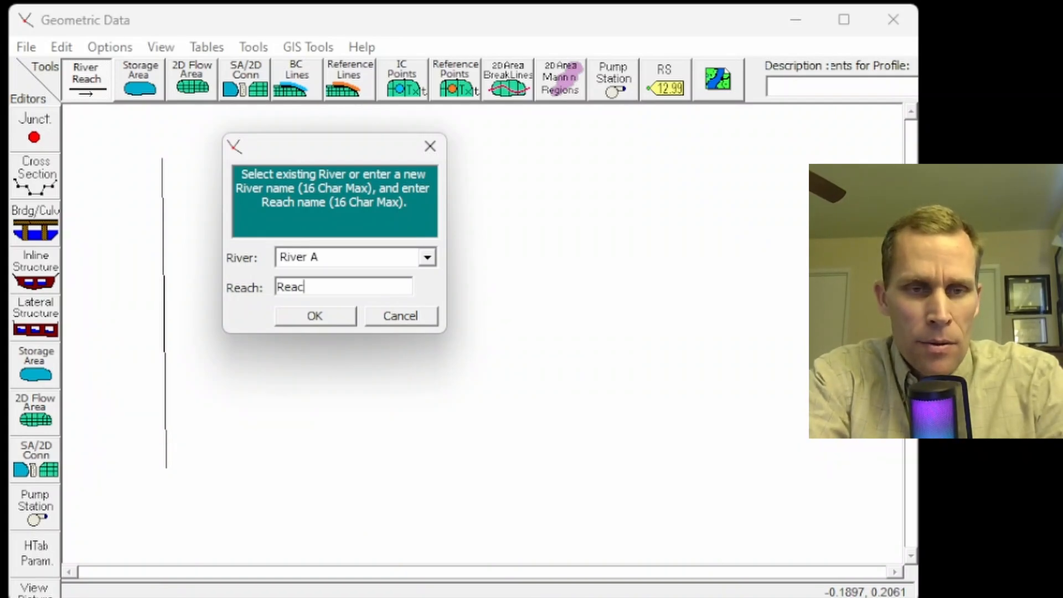
pyautogui.write('h 1')
pyautogui.press('Return')
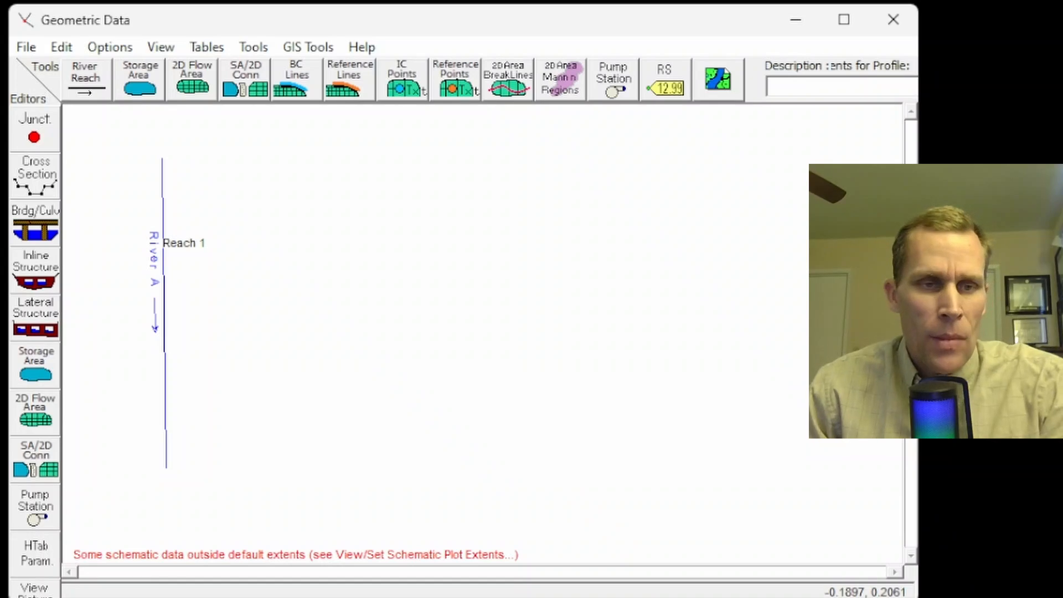
# Step: Add a new cross section at river station 0 on River A, Reach 1
pyautogui.click(34, 176)
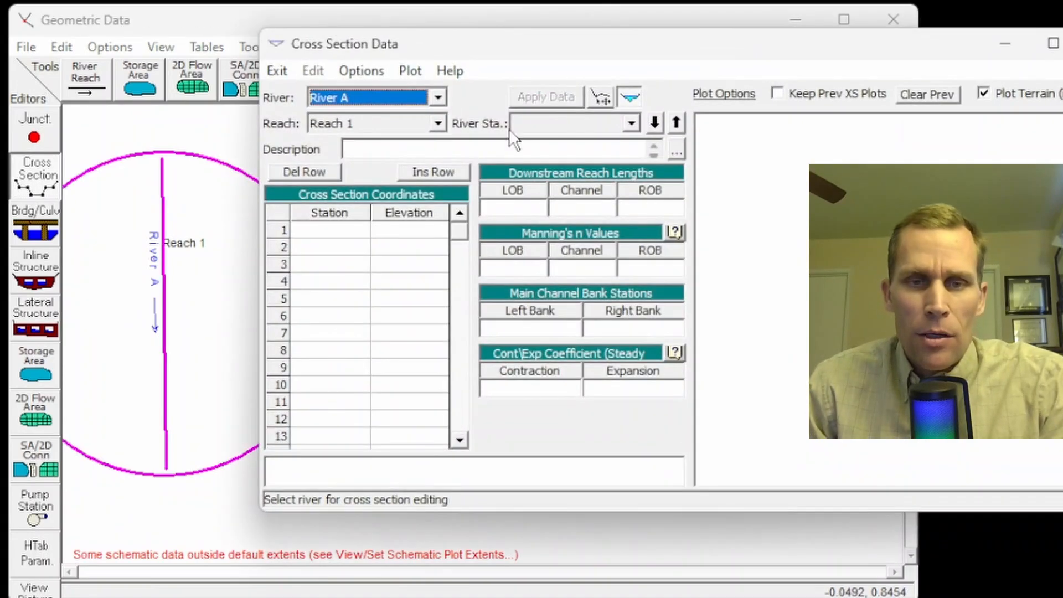
pyautogui.click(376, 71)
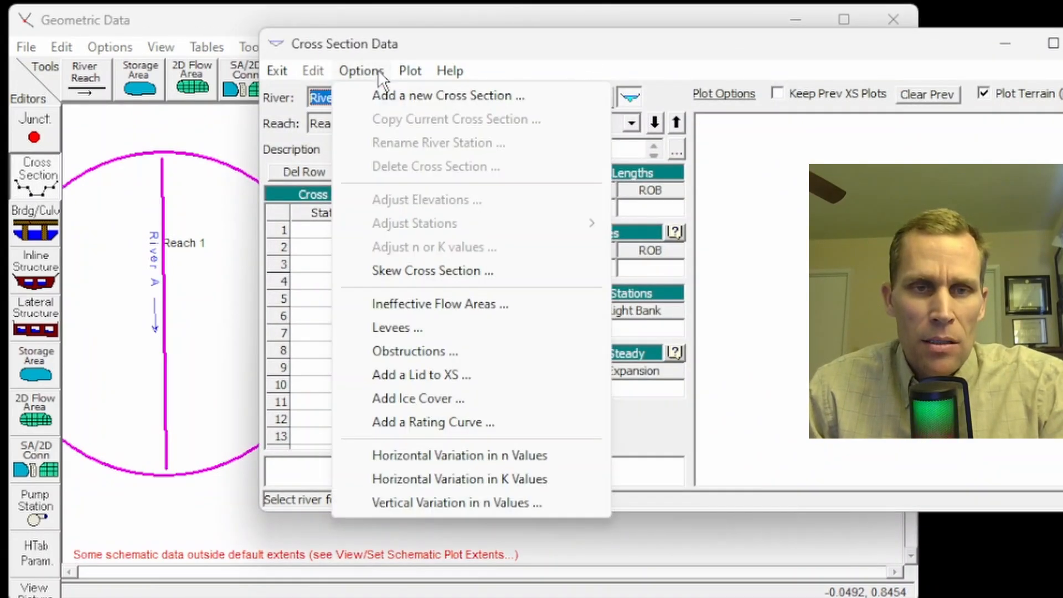
pyautogui.click(394, 96)
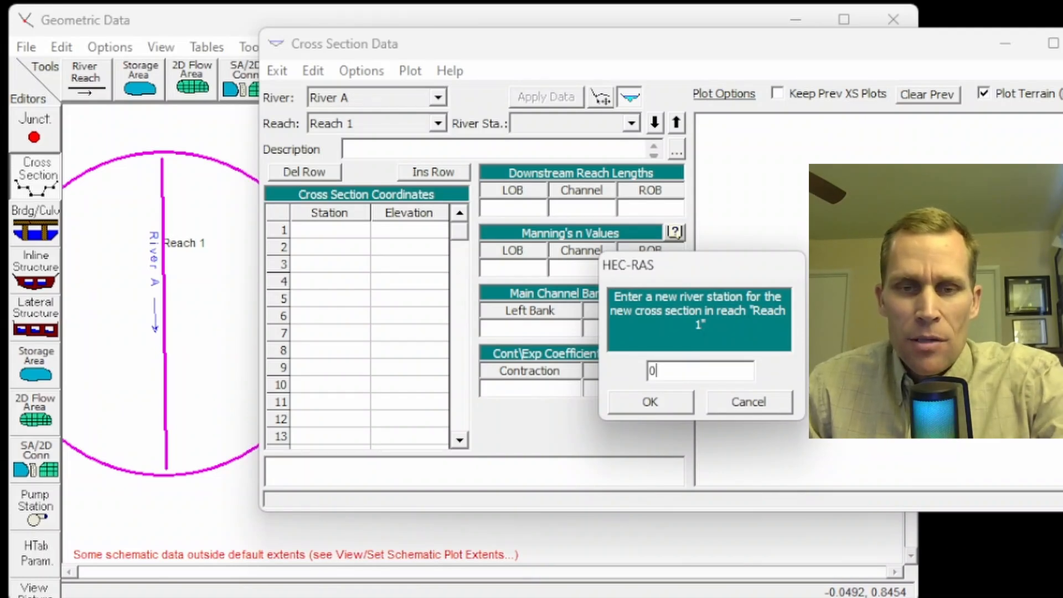
pyautogui.click(653, 395)
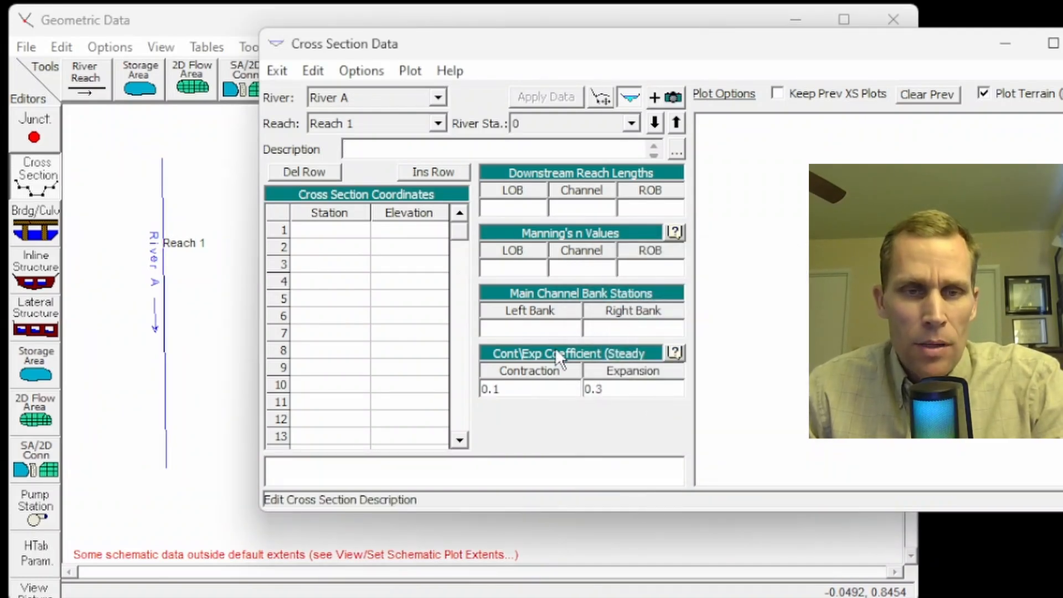
# Step: Enter the station/elevation pairs 0/90, 100/60, 300/60, 400/30, 600/30, 700/60, 900/60 and 1000/90 for the cross section at river station 0
pyautogui.click(330, 230)
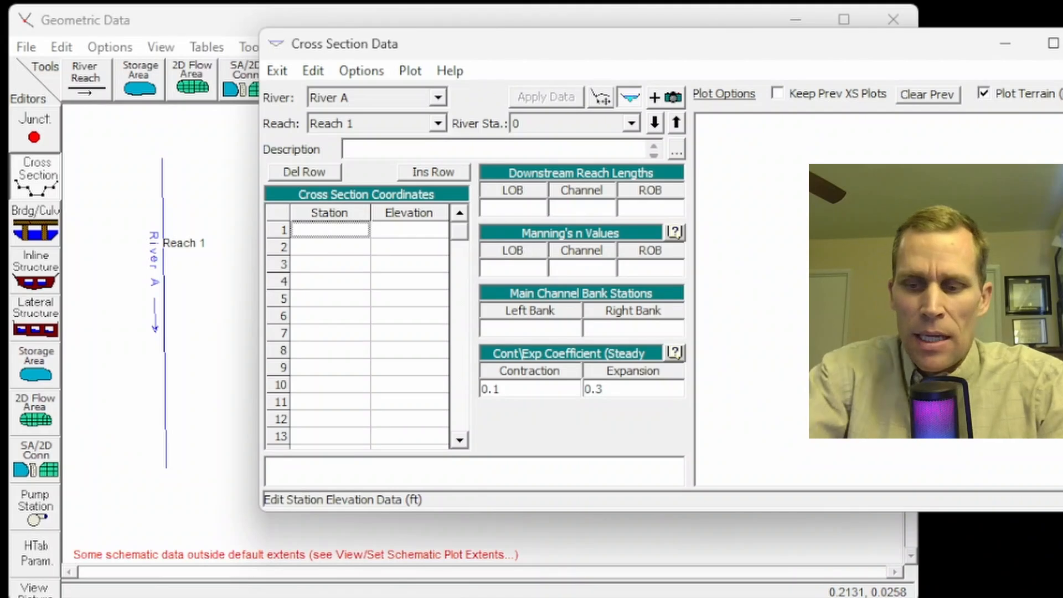
pyautogui.write('0')
pyautogui.press('Tab')
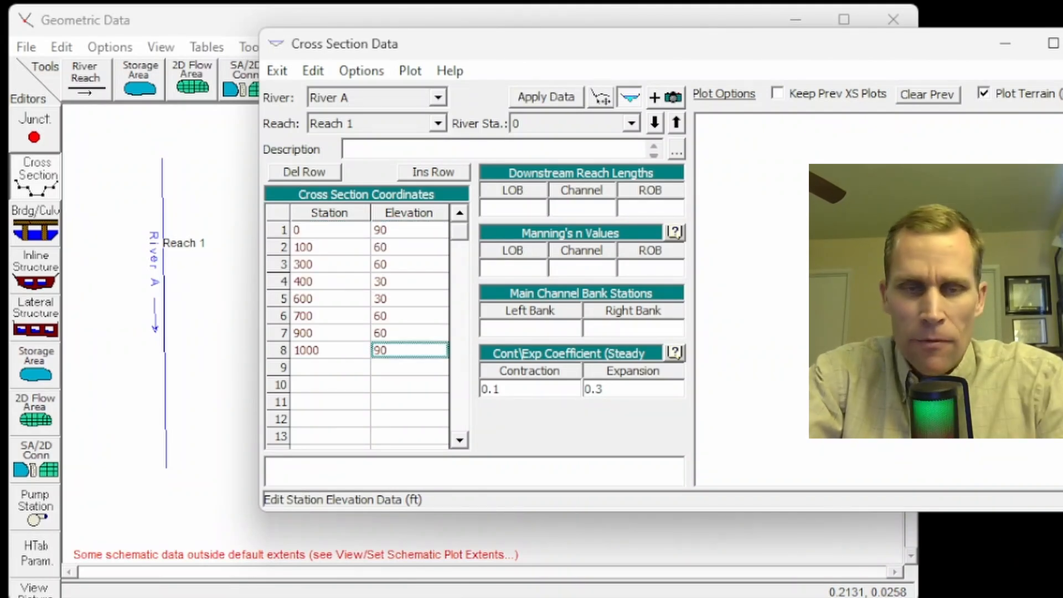
pyautogui.press('Tab')
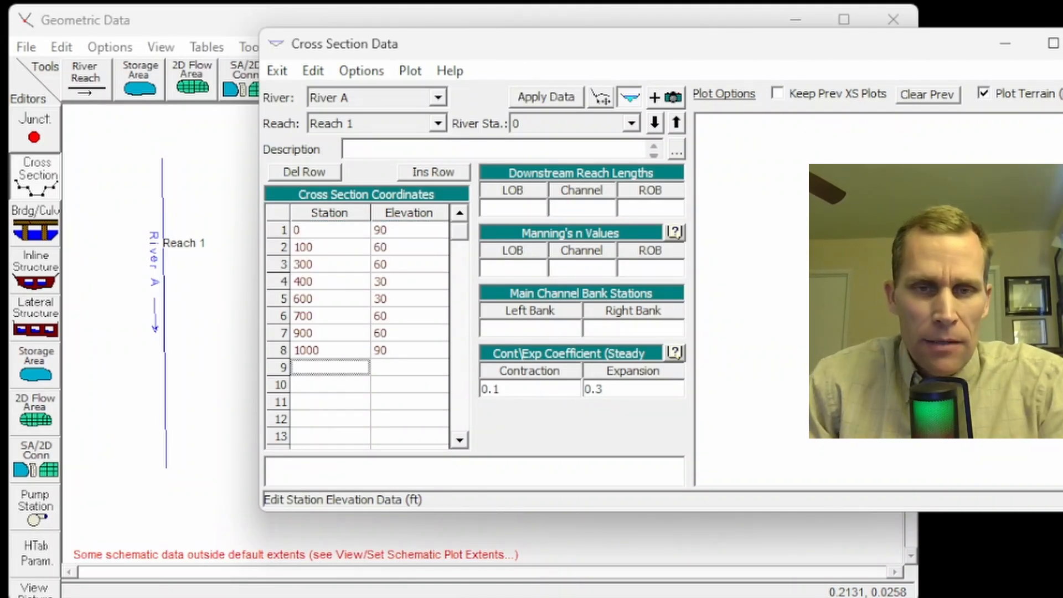
# Step: Set the left overbank, channel and right overbank downstream reach lengths of river station 0 to 0
pyautogui.click(511, 211)
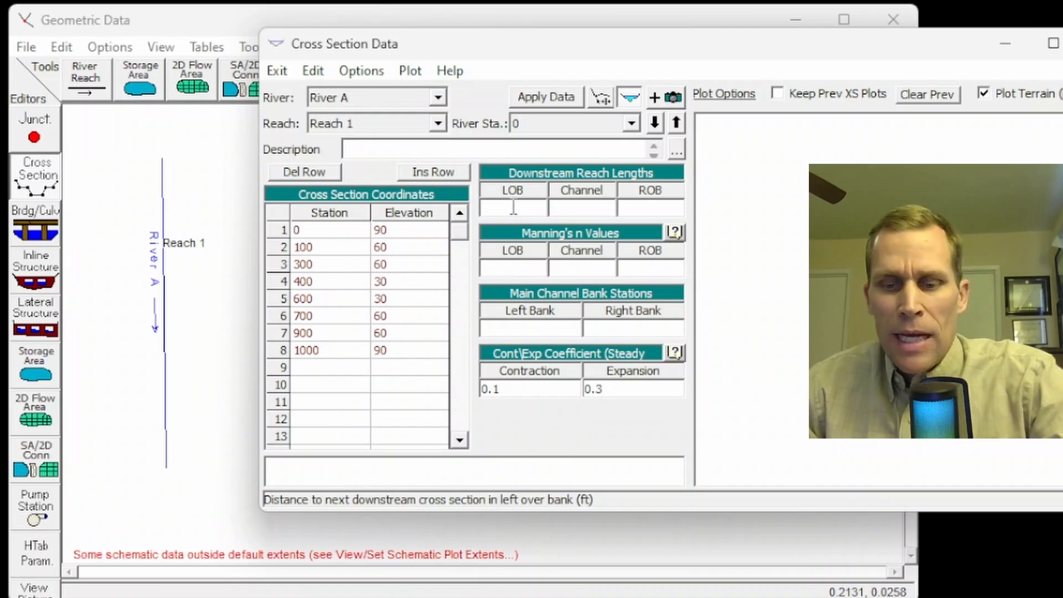
pyautogui.write('0')
pyautogui.click(581, 211)
pyautogui.write('0')
pyautogui.click(661, 206)
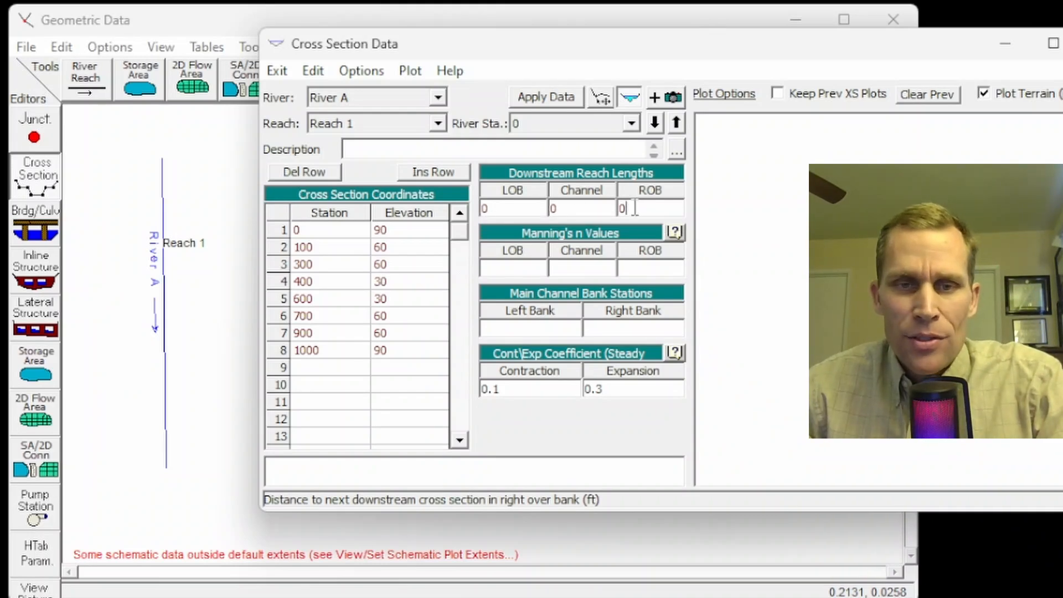
# Step: Set the Manning's n values of river station 0 to 0.05 left overbank, 0.03 channel and 0.05 right overbank
pyautogui.click(508, 269)
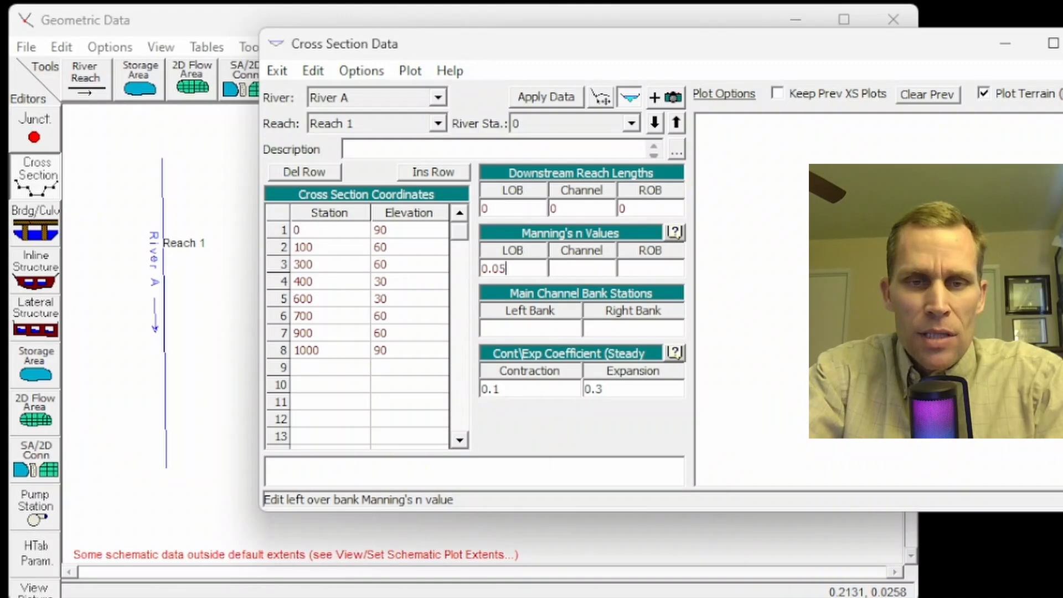
pyautogui.press('Tab')
pyautogui.write('0.0')
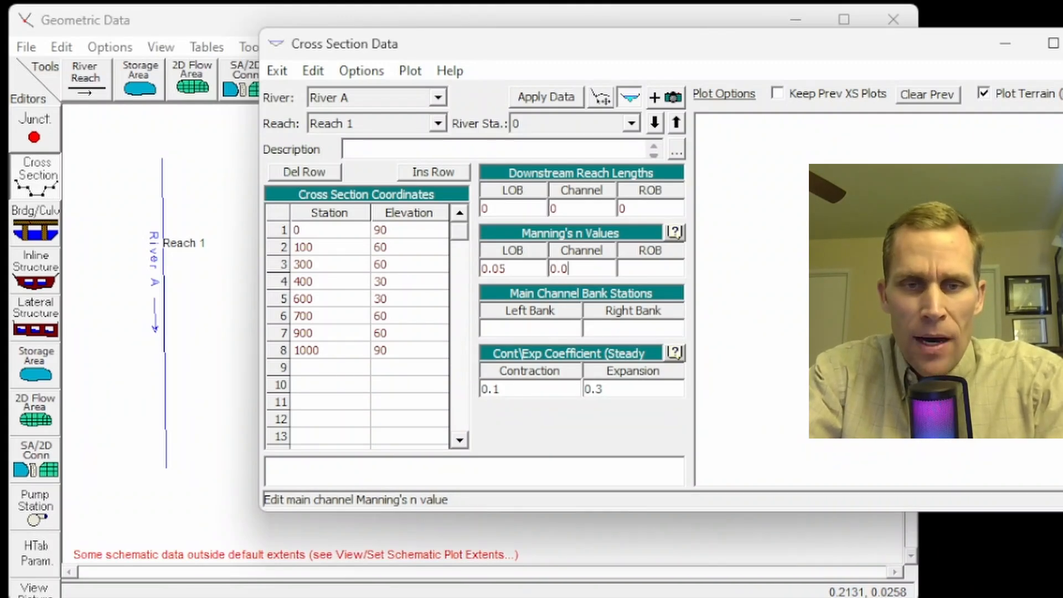
pyautogui.write('3')
pyautogui.press('Tab')
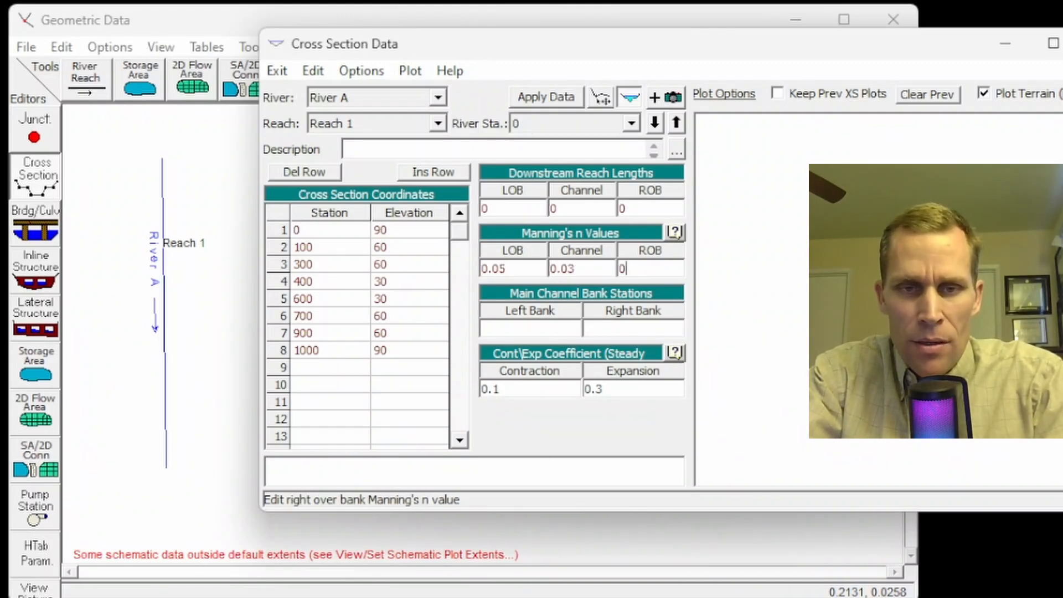
pyautogui.write('.05')
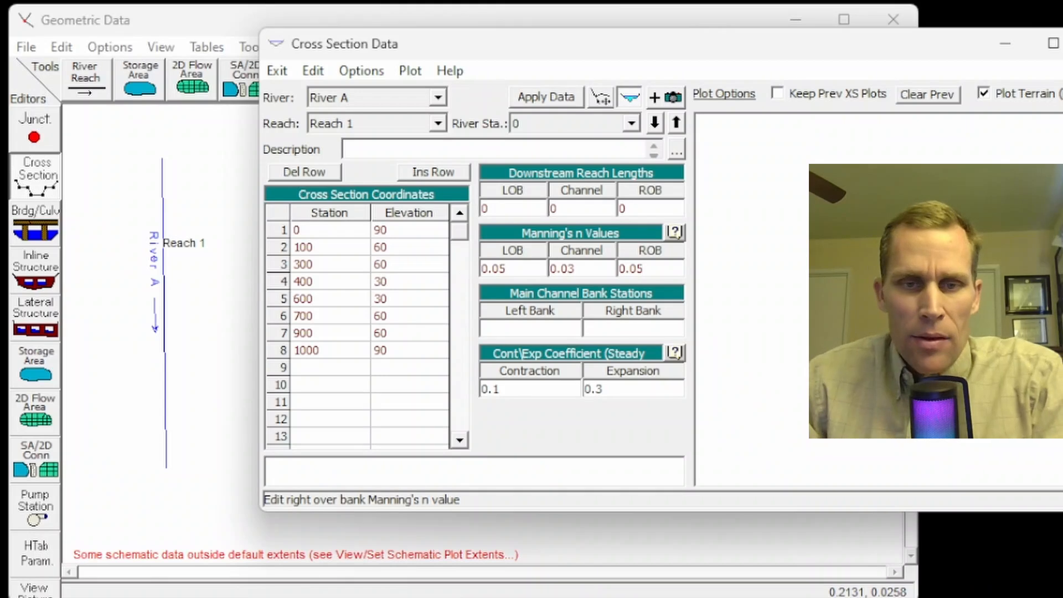
# Step: Set the main channel bank stations to 300 left and 700 right, and apply the data for river station 0
pyautogui.press('Tab')
pyautogui.press('Tab')
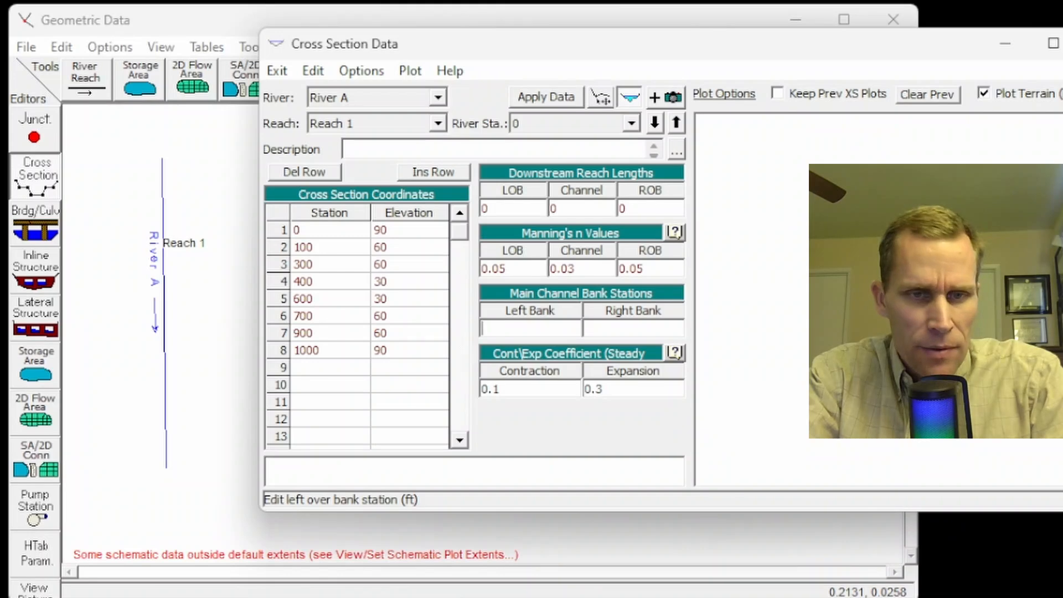
pyautogui.write('300')
pyautogui.press('Tab')
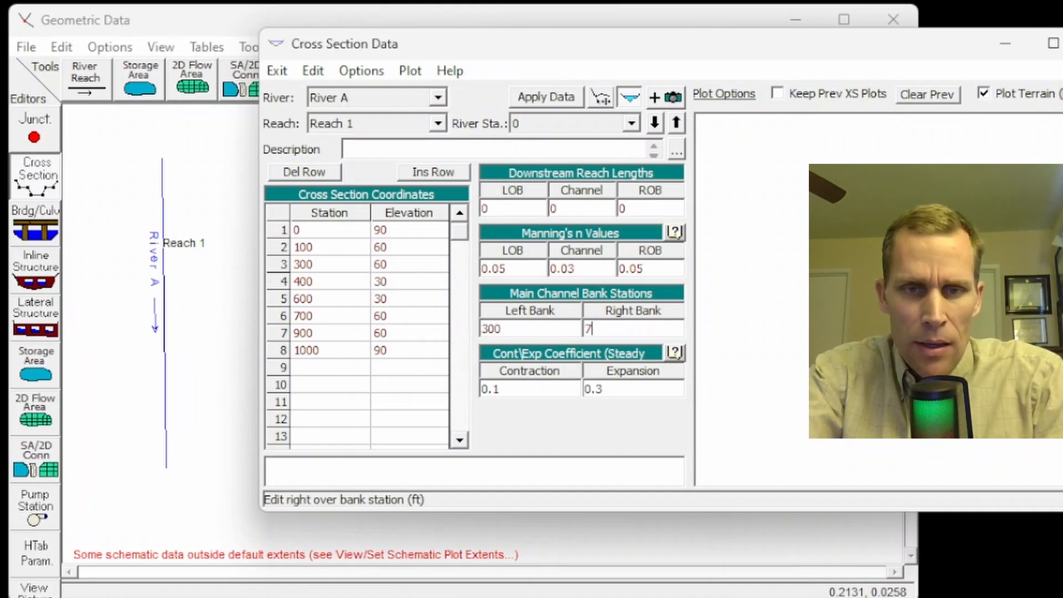
pyautogui.write('700')
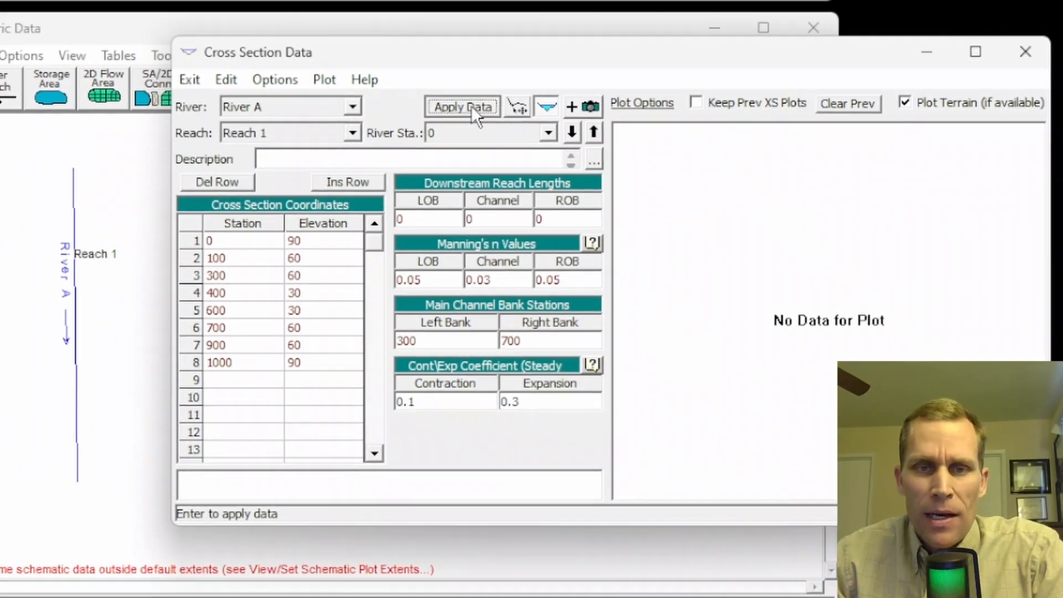
pyautogui.click(548, 97)
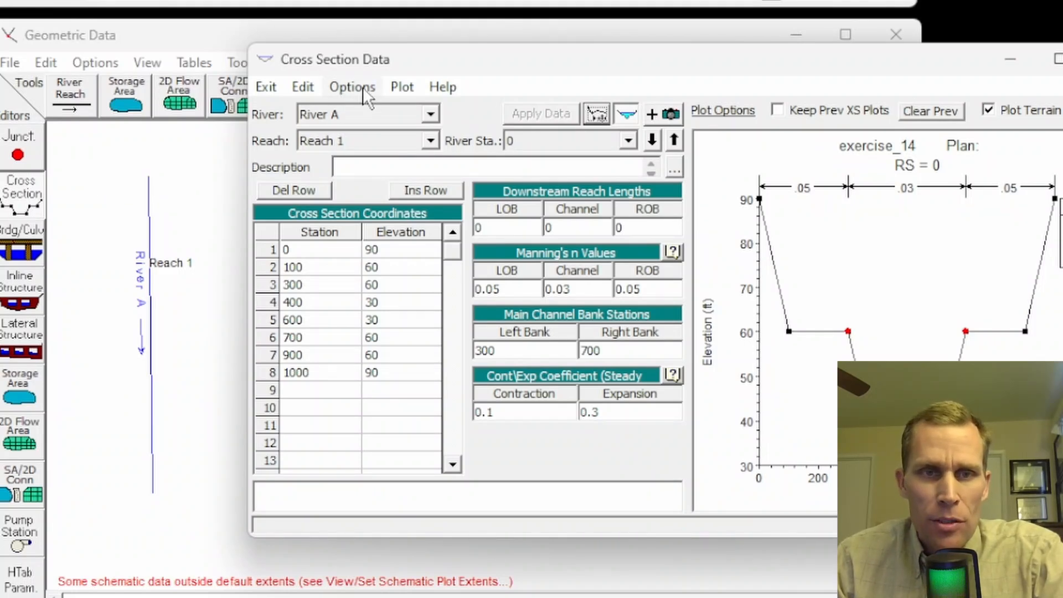
# Step: Copy the current cross section to river station 1000 on River A, Reach 1
pyautogui.moveTo(408, 60); pyautogui.dragTo(400, 61)
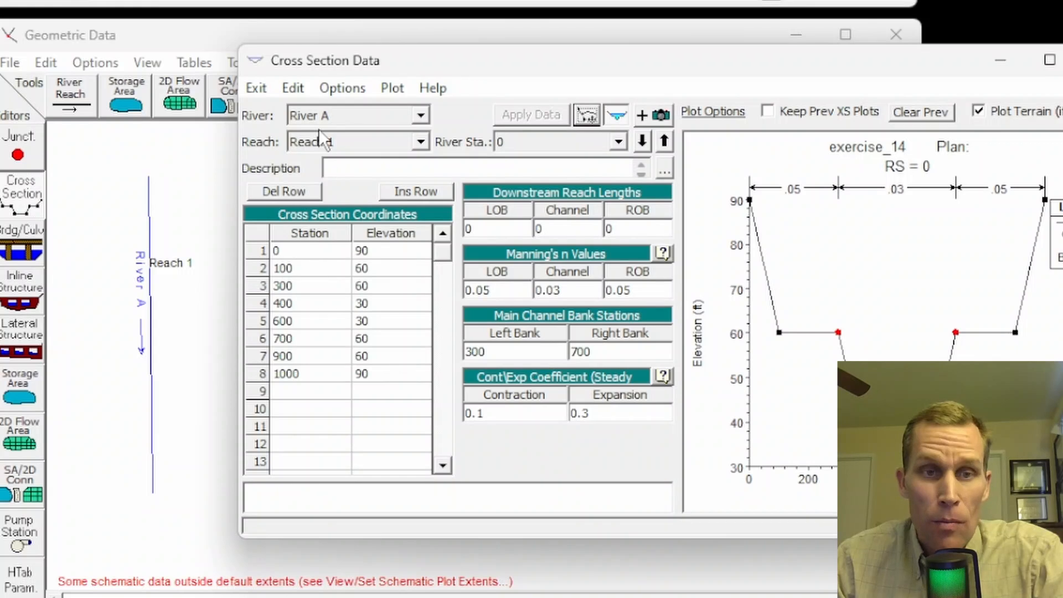
pyautogui.click(340, 86)
pyautogui.click(390, 140)
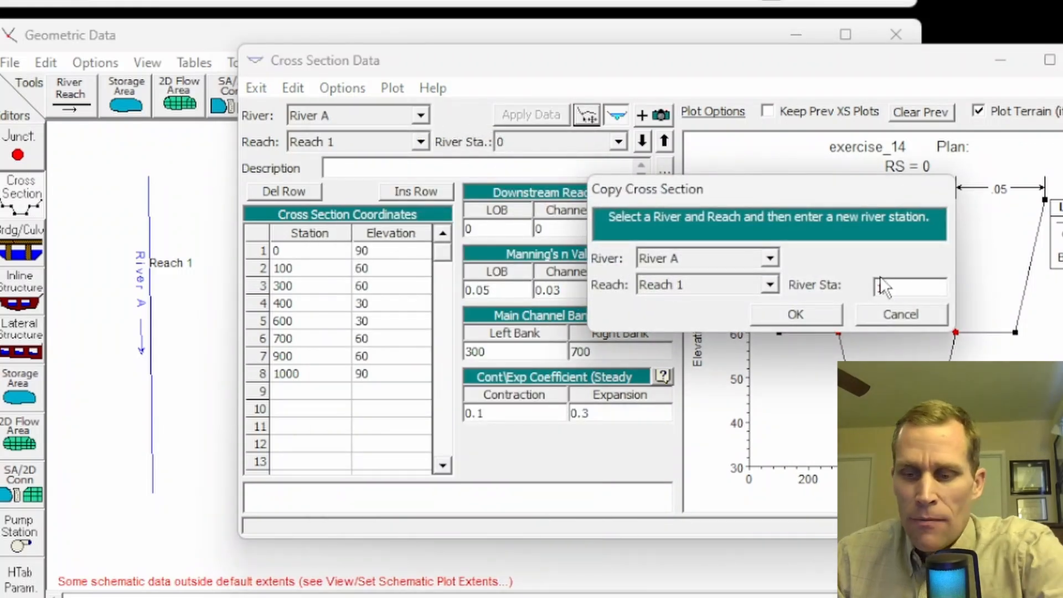
pyautogui.write('1000')
pyautogui.moveTo(904, 286); pyautogui.dragTo(856, 289)
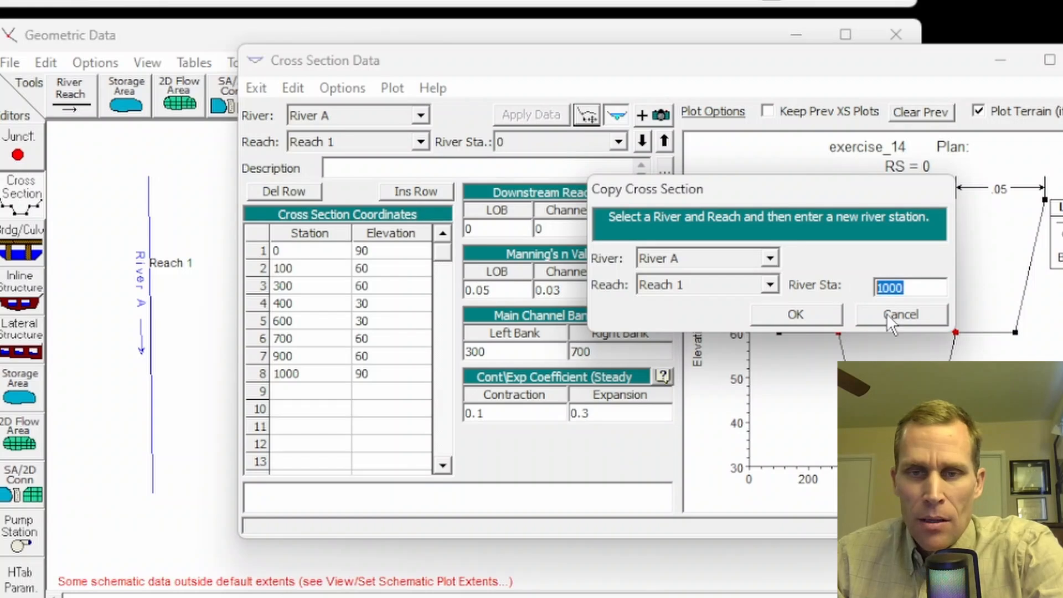
pyautogui.click(795, 315)
# Step: Set the left overbank, channel and right overbank downstream reach lengths of river station 1000 to 1000 ft
pyautogui.moveTo(513, 229); pyautogui.dragTo(421, 231)
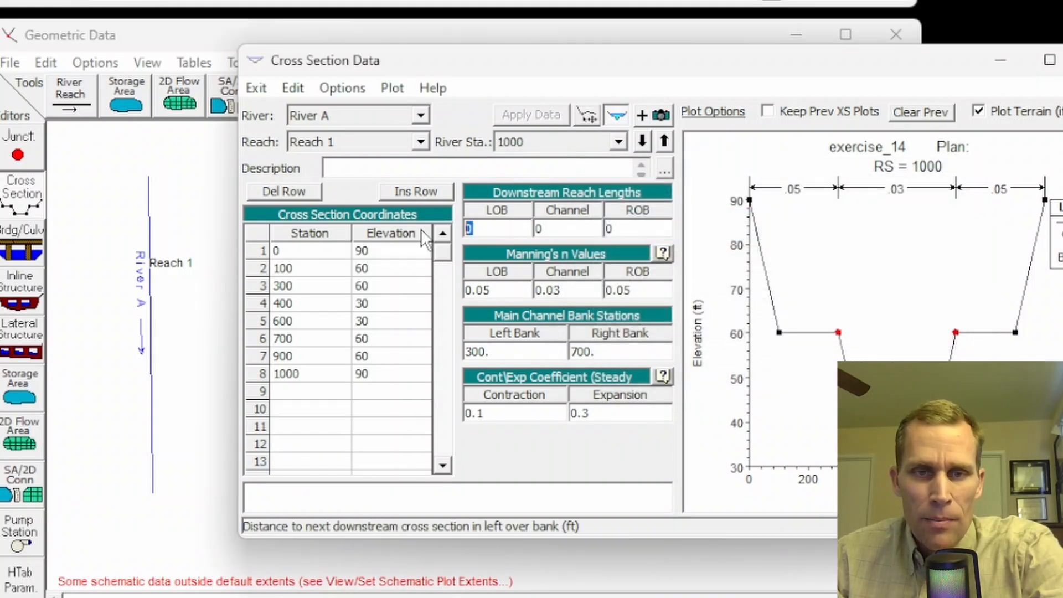
pyautogui.write('1000')
pyautogui.moveTo(490, 228); pyautogui.dragTo(422, 234)
pyautogui.hotkey('ctrl', 'c')
pyautogui.moveTo(555, 229); pyautogui.dragTo(521, 230)
pyautogui.hotkey('ctrl', 'v')
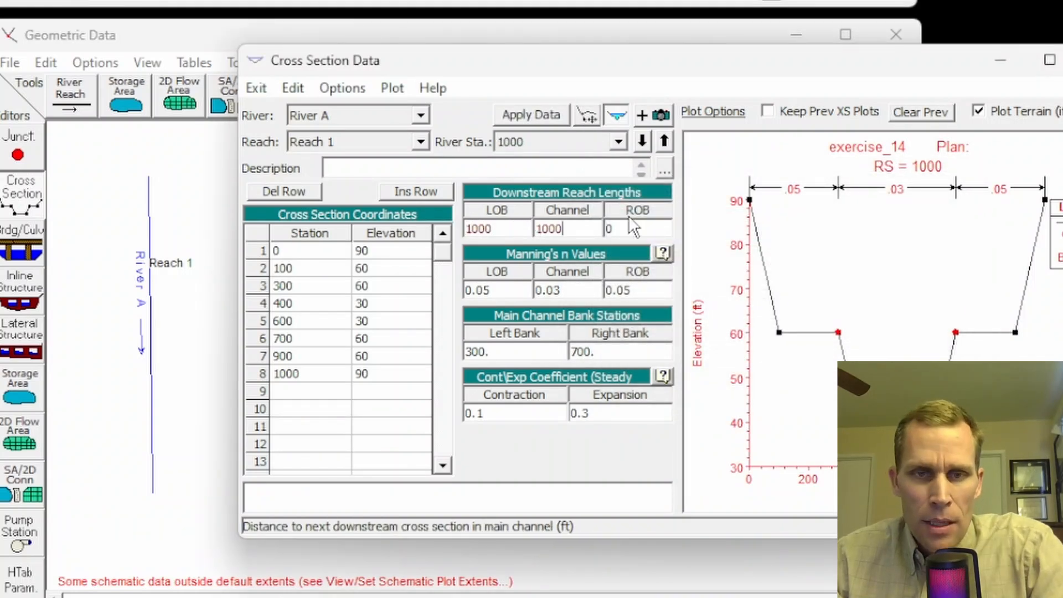
pyautogui.moveTo(625, 231); pyautogui.dragTo(586, 234)
pyautogui.hotkey('ctrl', 'v')
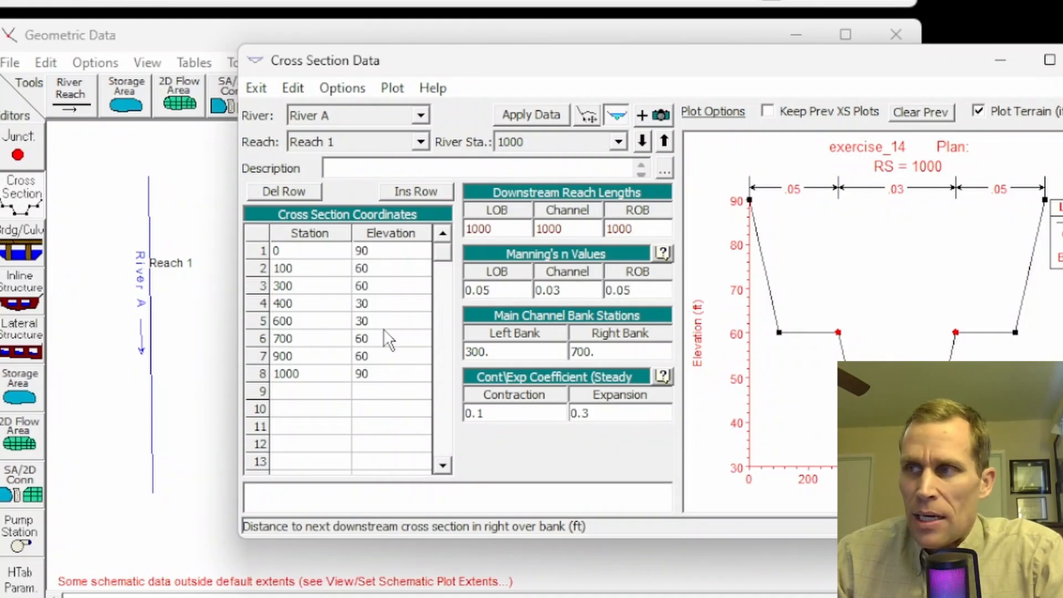
# Step: Add 10 ft to all elevations of the river station 1000 cross section, apply the data and close the cross section editor
pyautogui.click(329, 86)
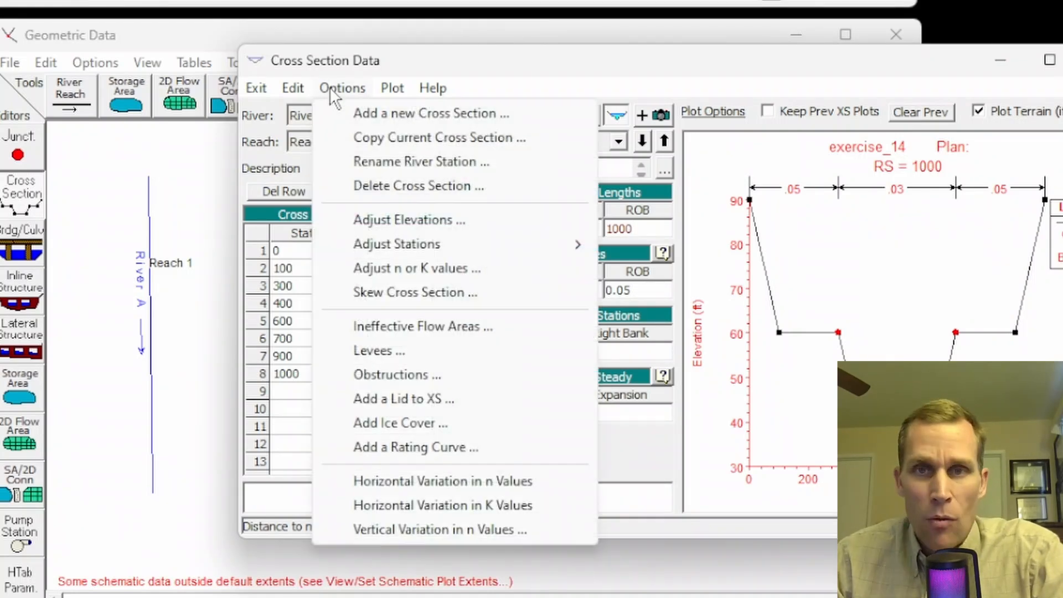
pyautogui.click(367, 219)
pyautogui.write('10')
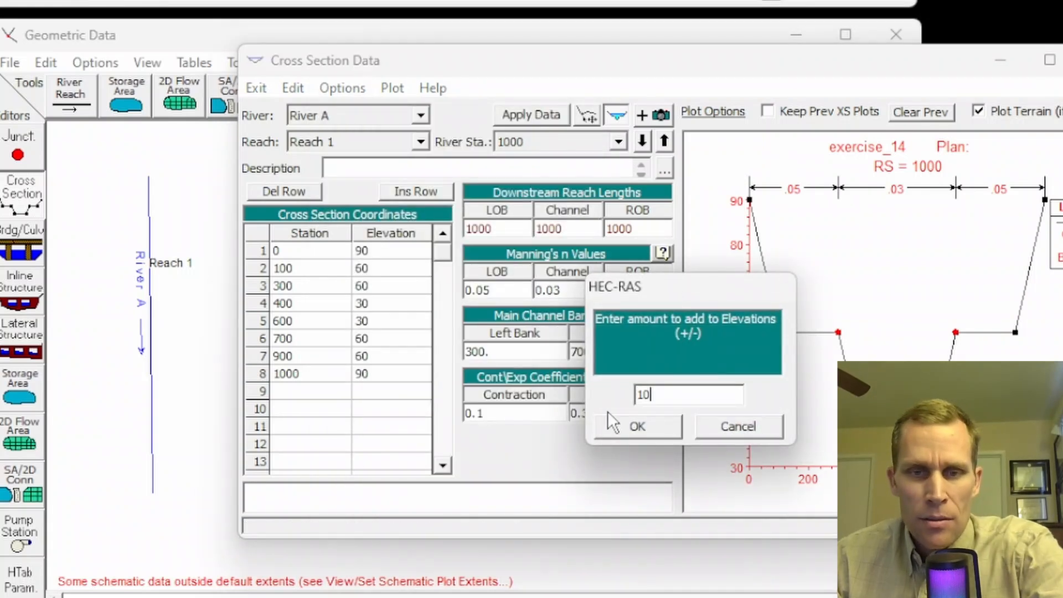
pyautogui.click(633, 424)
pyautogui.moveTo(382, 251); pyautogui.dragTo(373, 378)
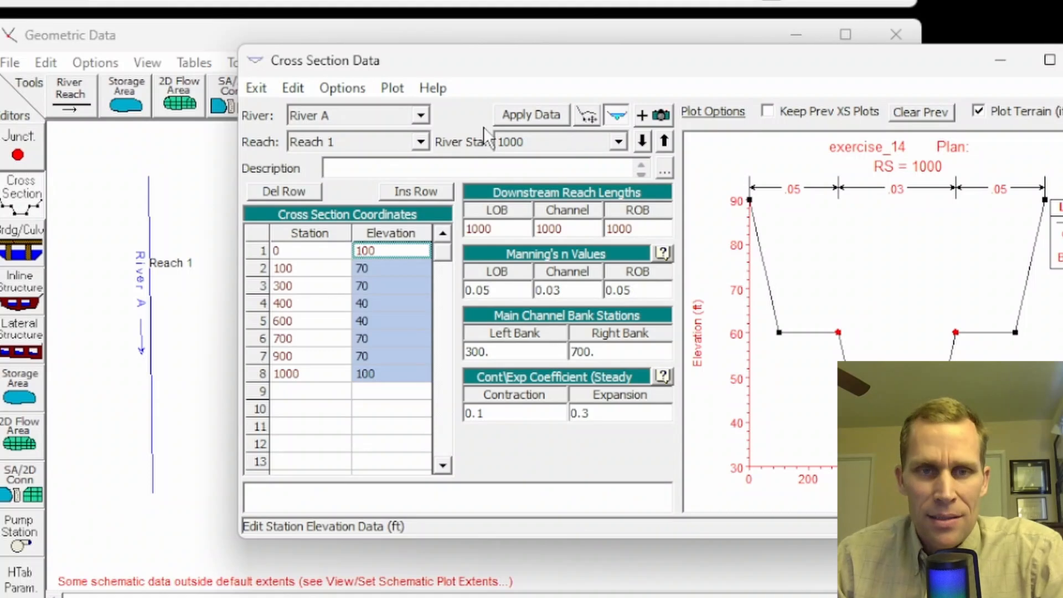
pyautogui.click(525, 115)
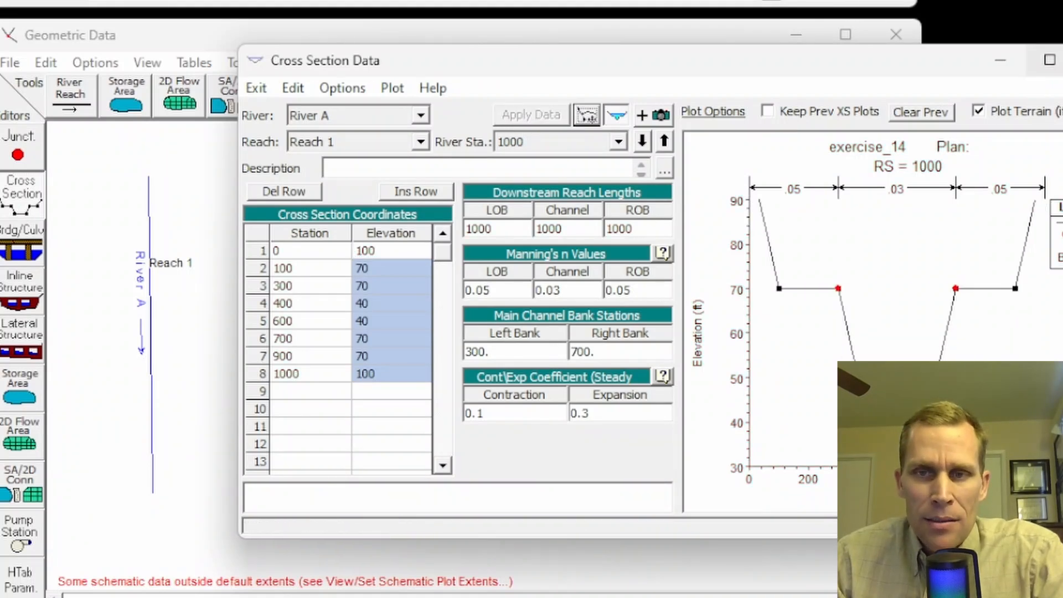
pyautogui.click(1062, 60)
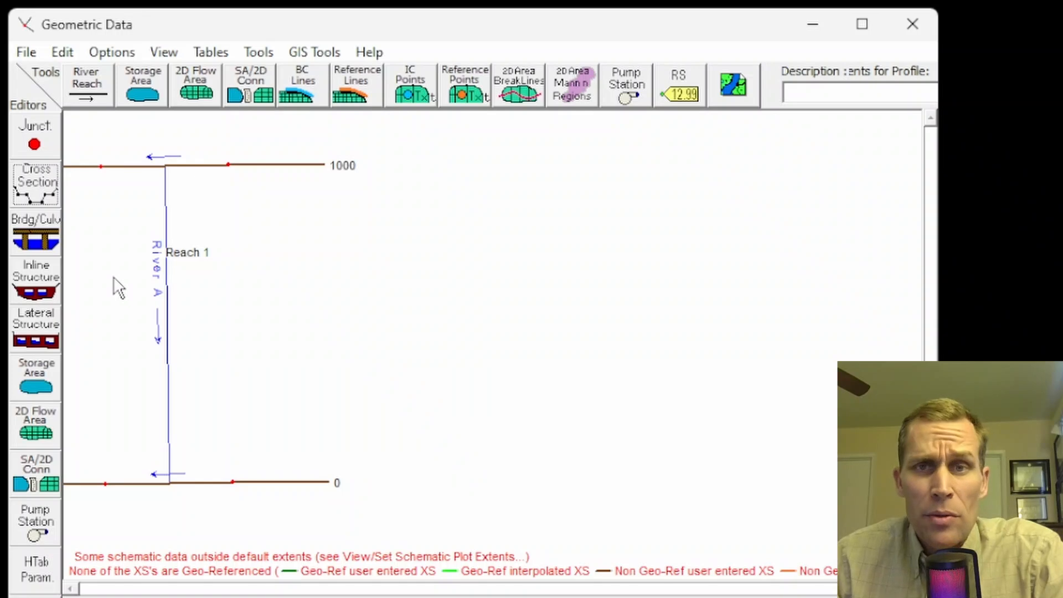
# Step: Open the inline structure editor for River A, Reach 1, and return to the geometry schematic
pyautogui.click(38, 284)
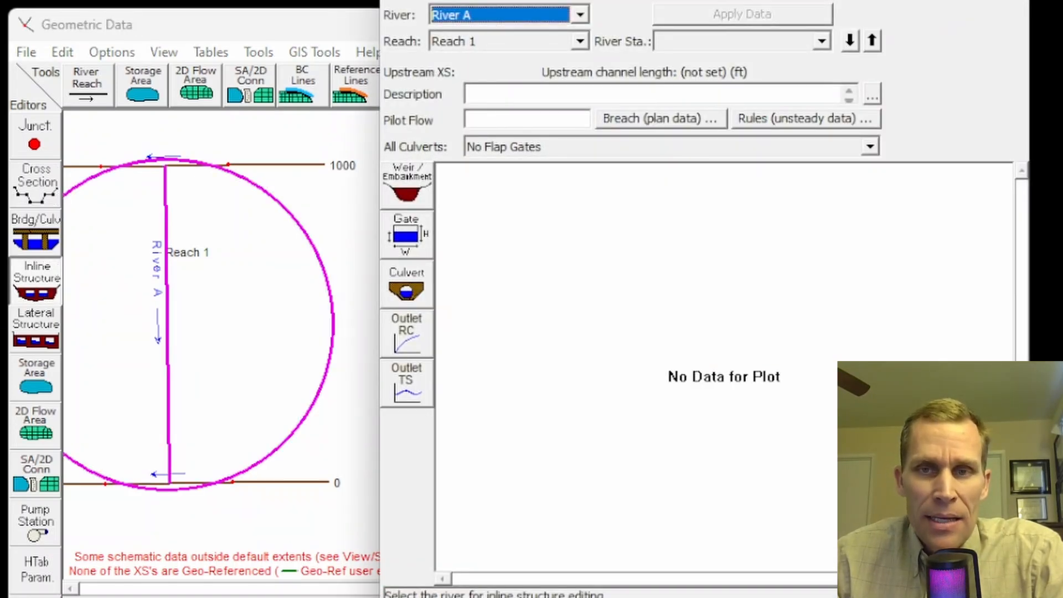
pyautogui.click(360, 272)
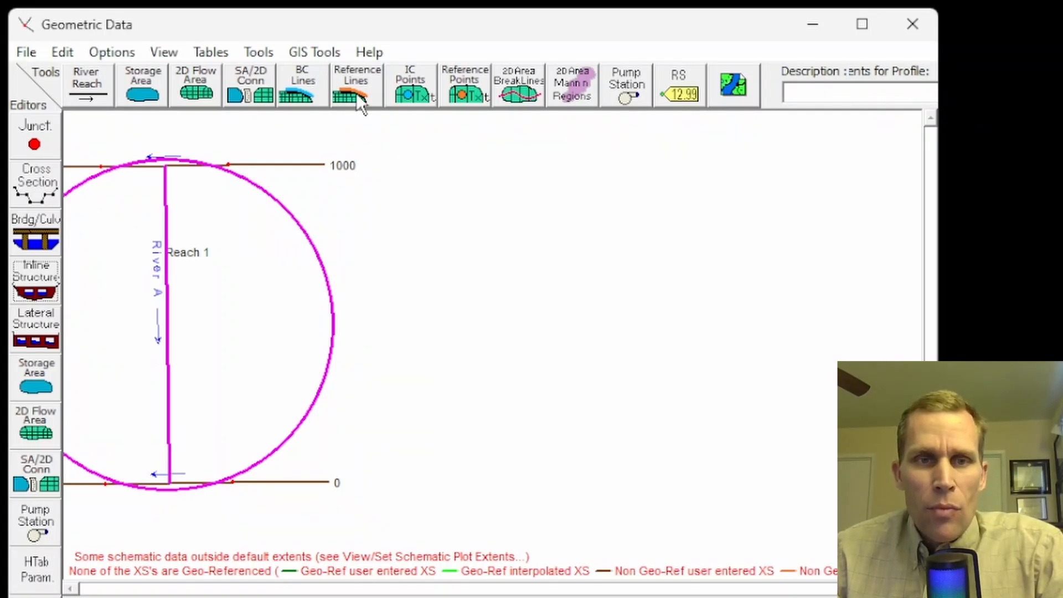
# Step: Interpolate cross sections along all of River A, Reach 1 at a maximum distance of 50 ft, and open the cross section editor
pyautogui.click(244, 55)
pyautogui.moveTo(371, 84)
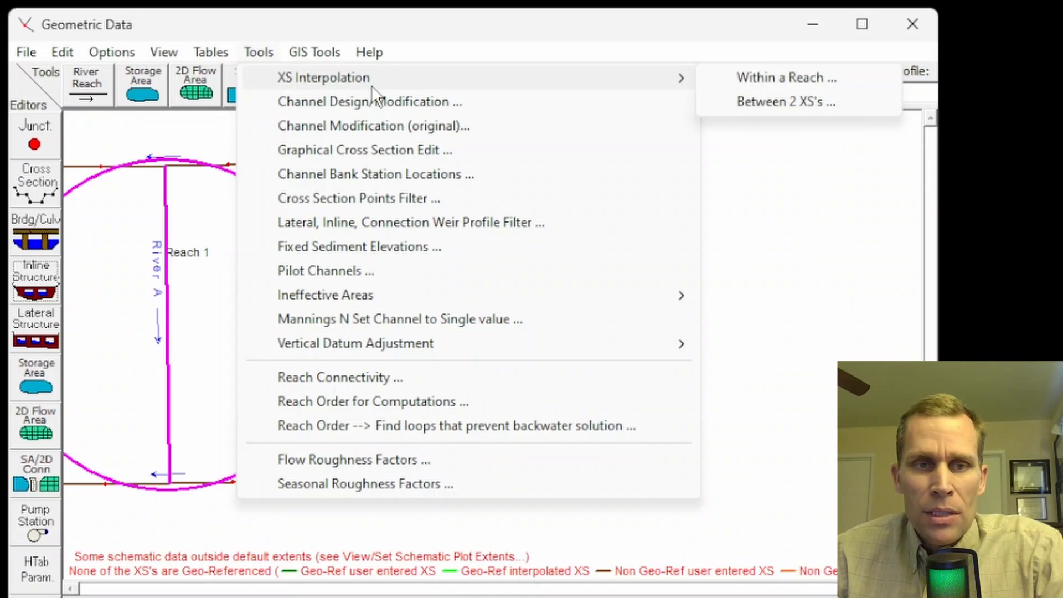
pyautogui.click(753, 77)
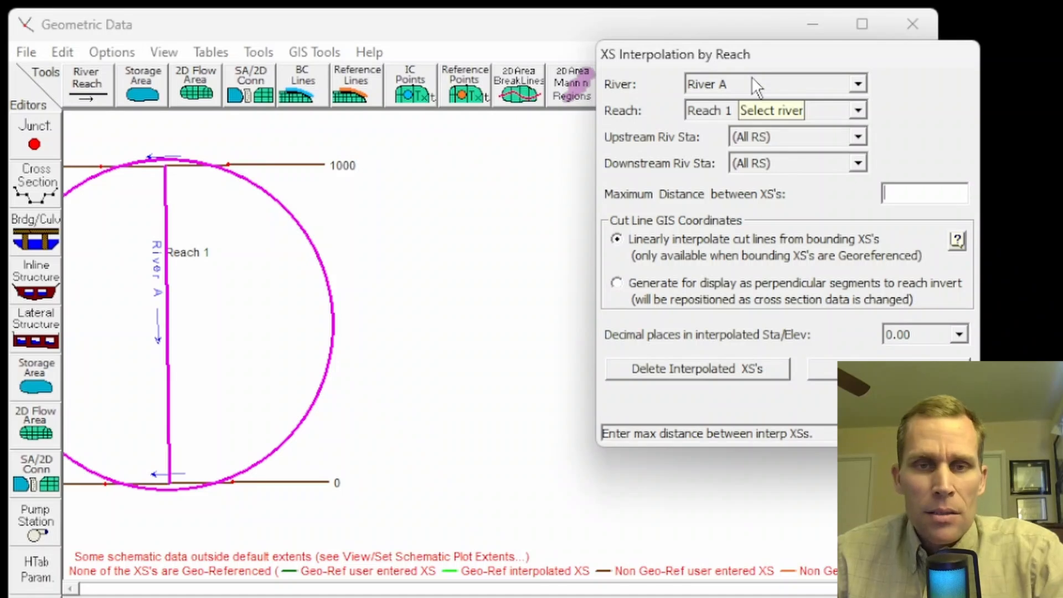
pyautogui.moveTo(726, 52); pyautogui.dragTo(498, 73)
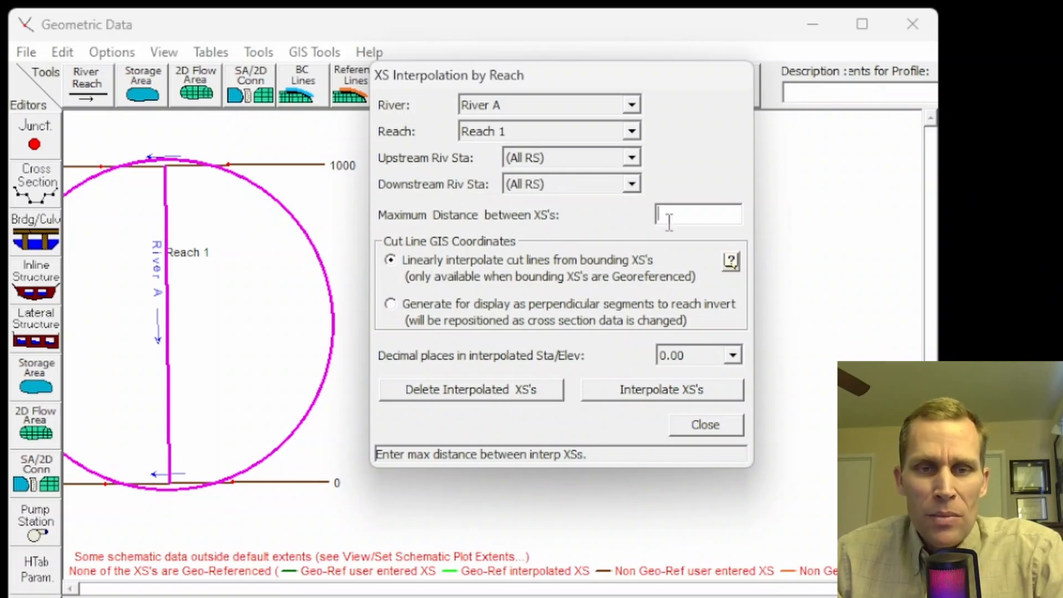
pyautogui.write('50')
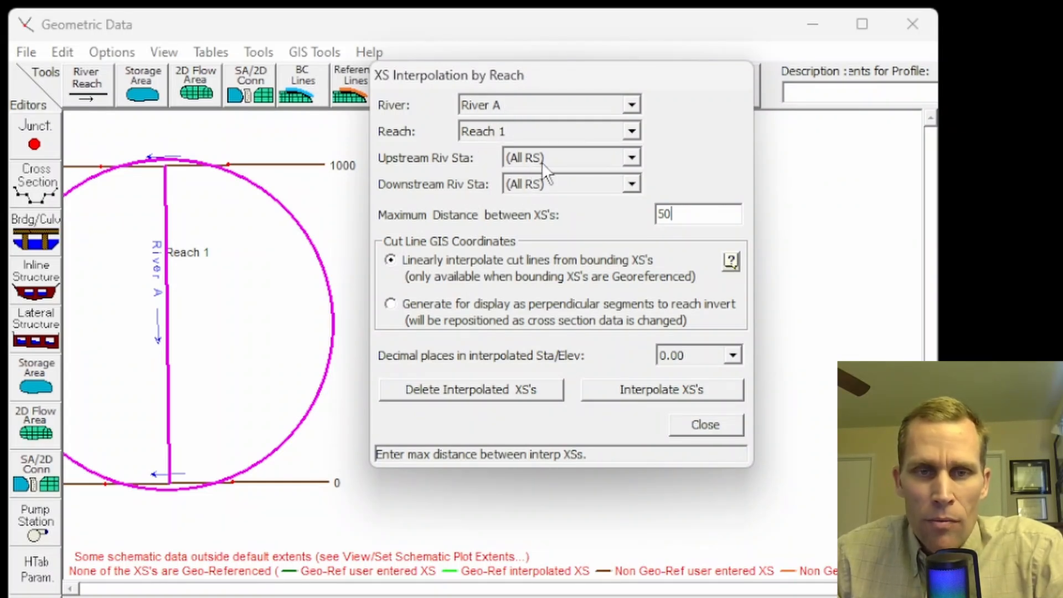
pyautogui.click(669, 396)
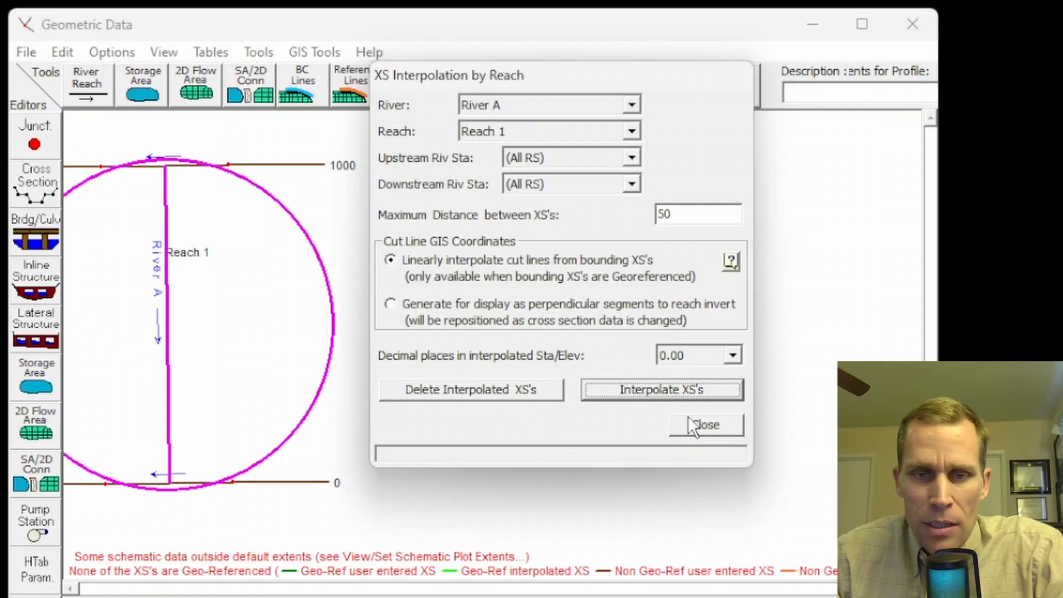
pyautogui.click(701, 424)
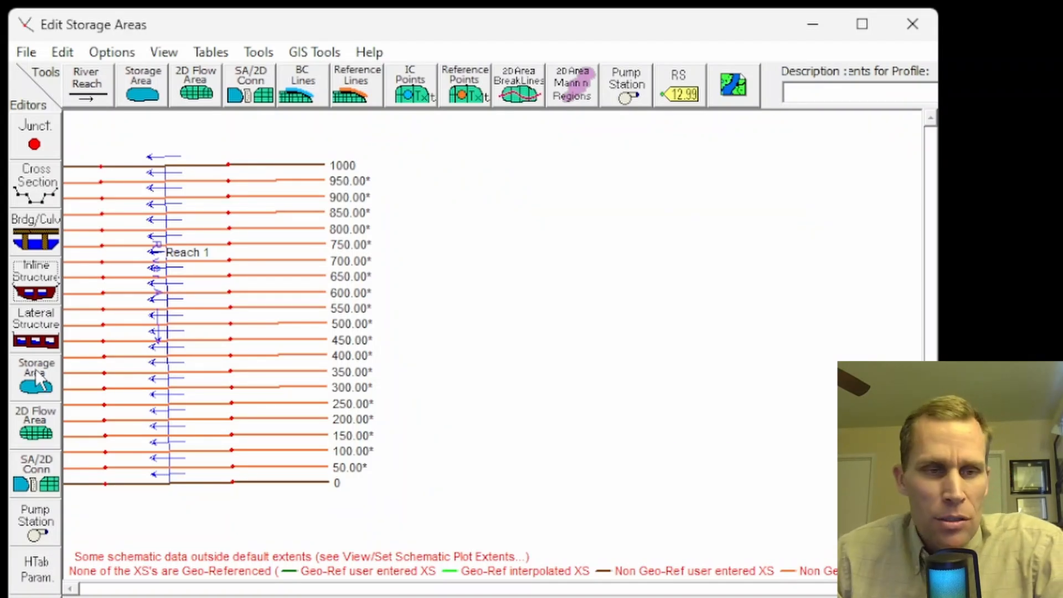
pyautogui.click(42, 192)
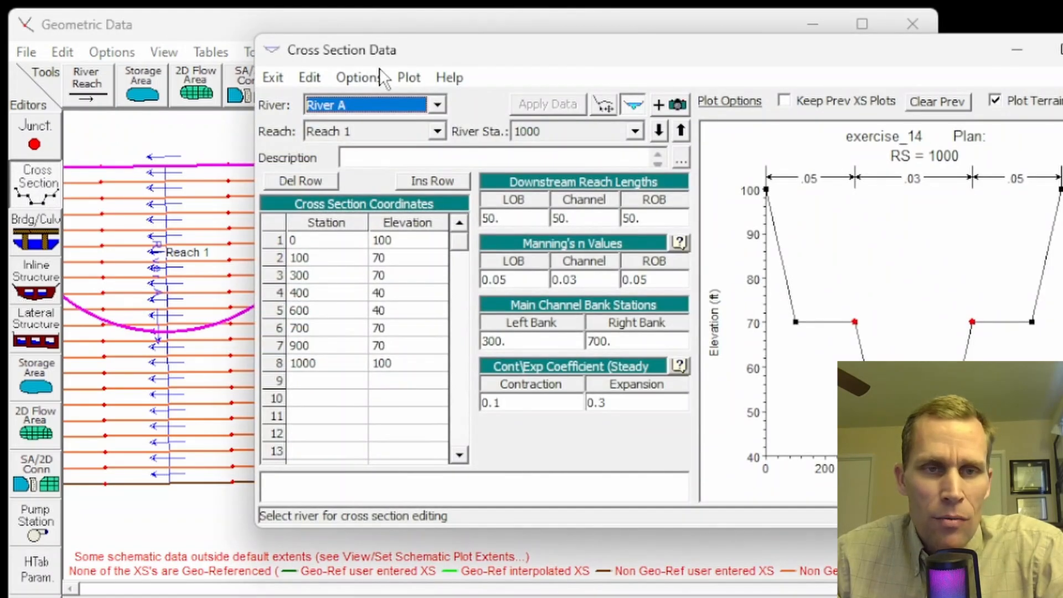
pyautogui.click(364, 78)
pyautogui.click(405, 175)
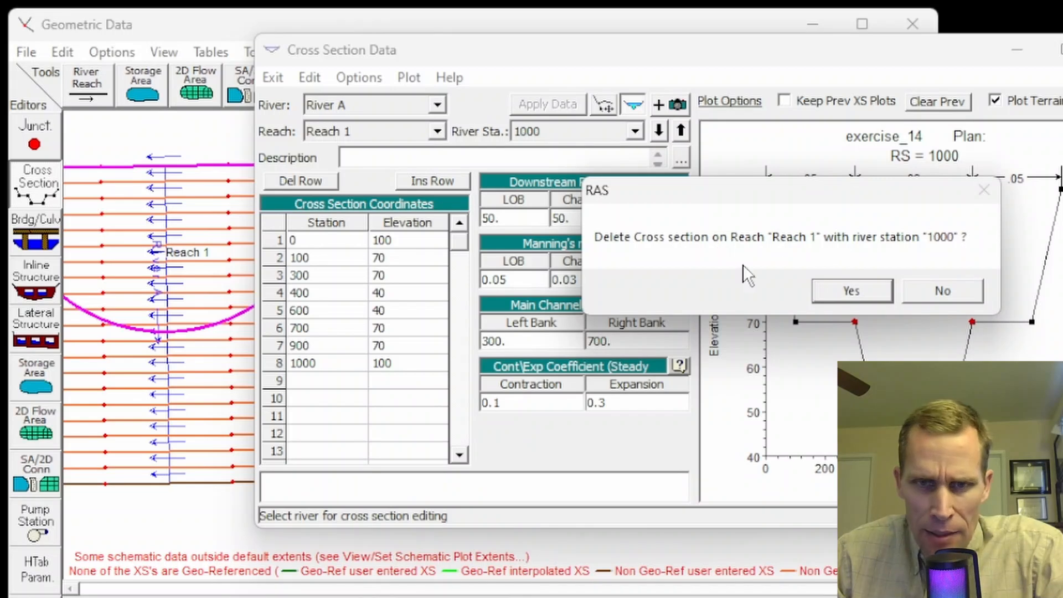
pyautogui.click(935, 291)
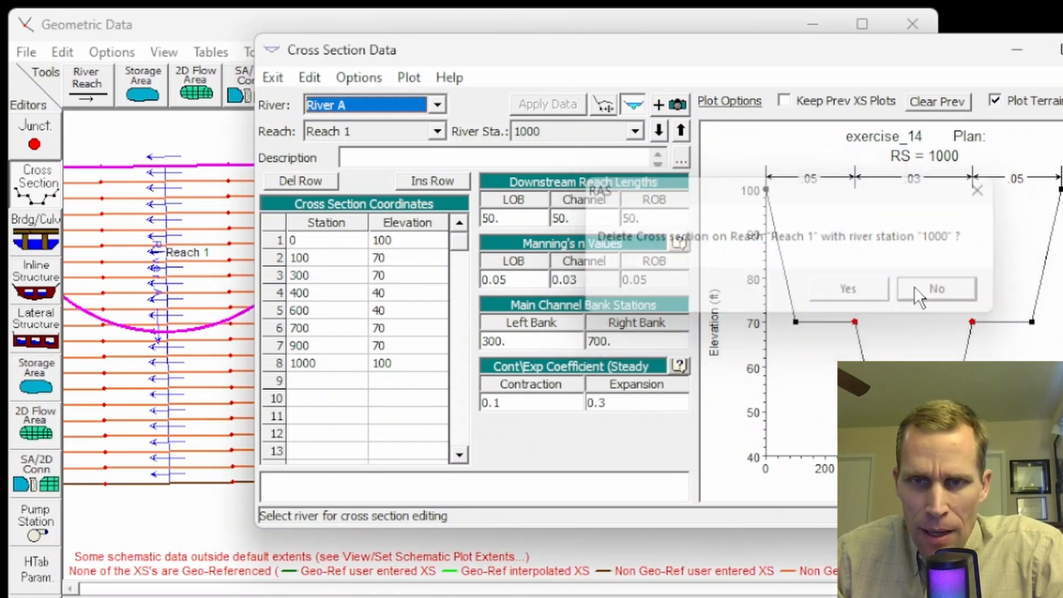
# Step: Delete the interpolated cross section at river station 50 with reach lengths adjusted automatically, and close the cross section editor
pyautogui.click(680, 132)
pyautogui.click(682, 131)
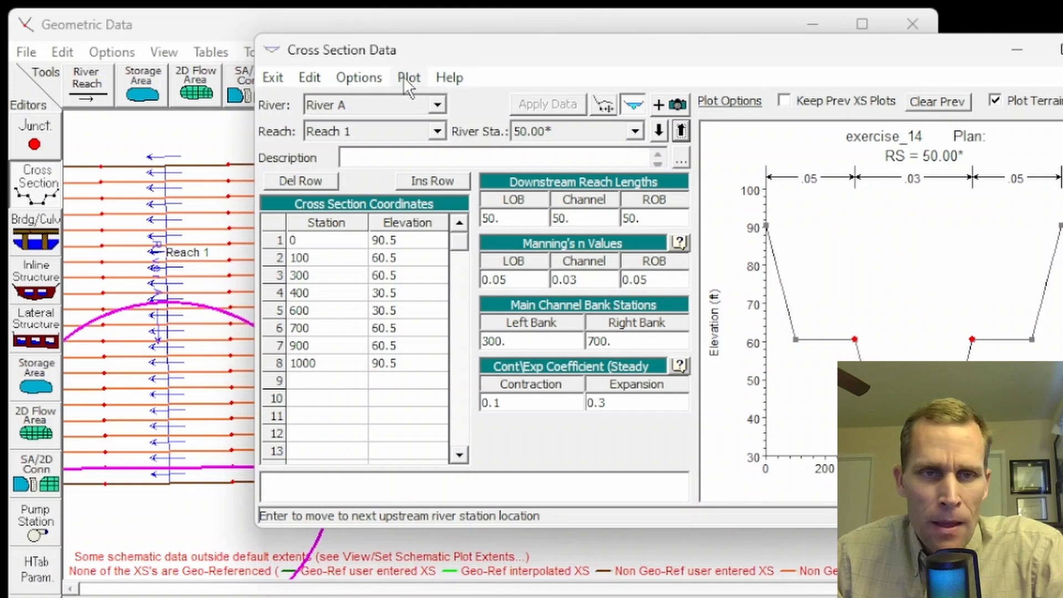
pyautogui.click(358, 78)
pyautogui.click(418, 172)
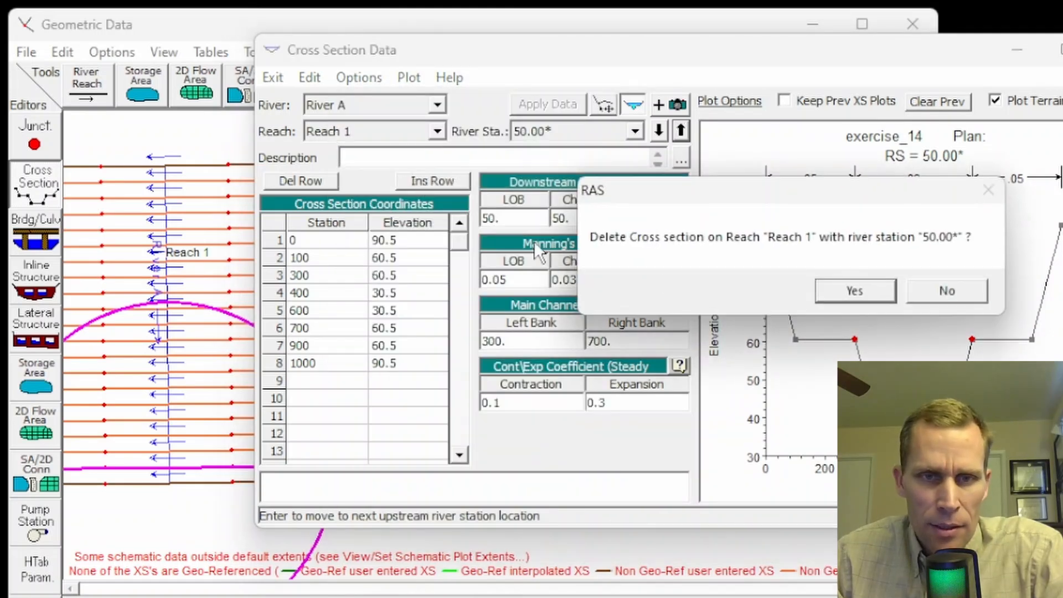
pyautogui.click(857, 289)
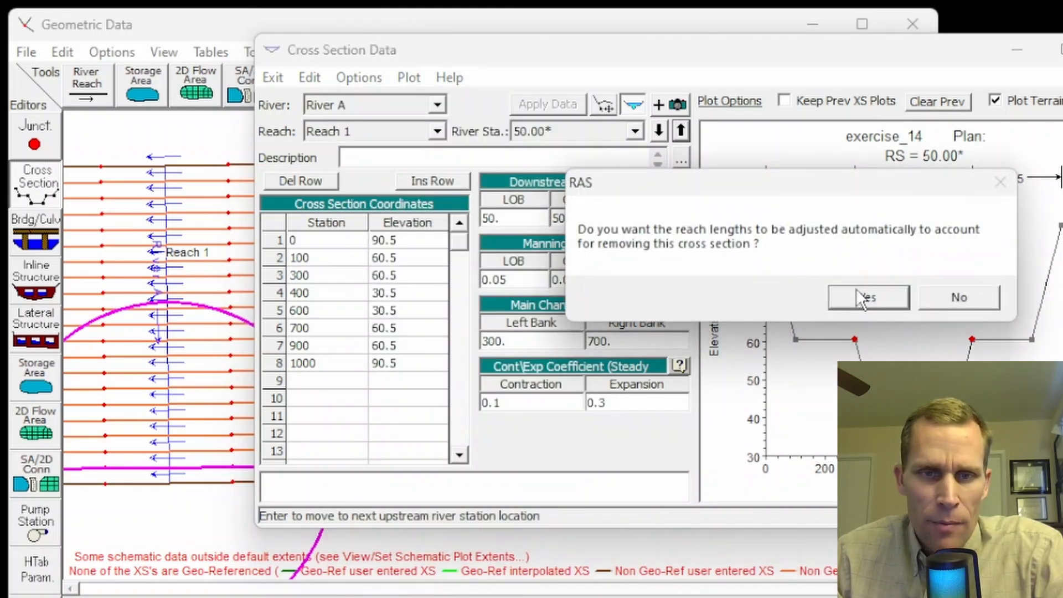
pyautogui.click(856, 287)
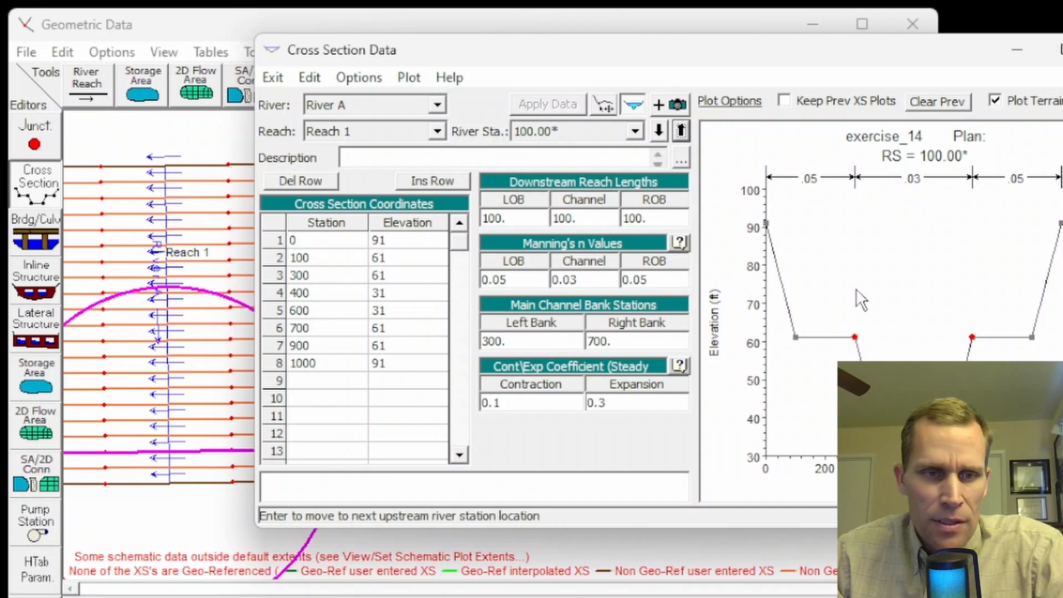
pyautogui.click(1062, 50)
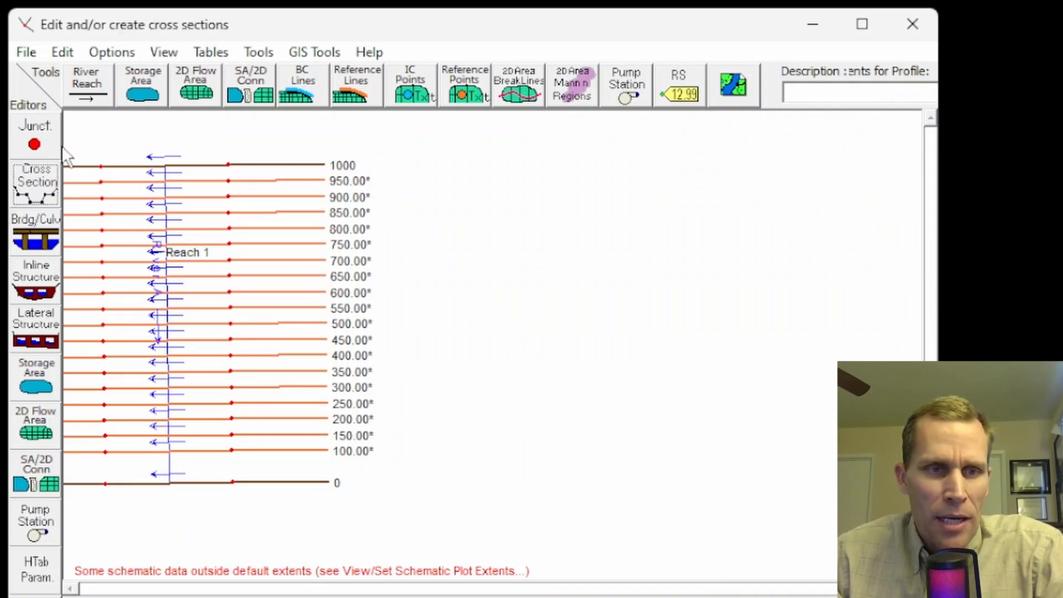
# Step: Delete the remaining interpolated cross sections except river stations 350 and 300, starting with river station 100, with reach lengths adjusted automatically
pyautogui.click(37, 183)
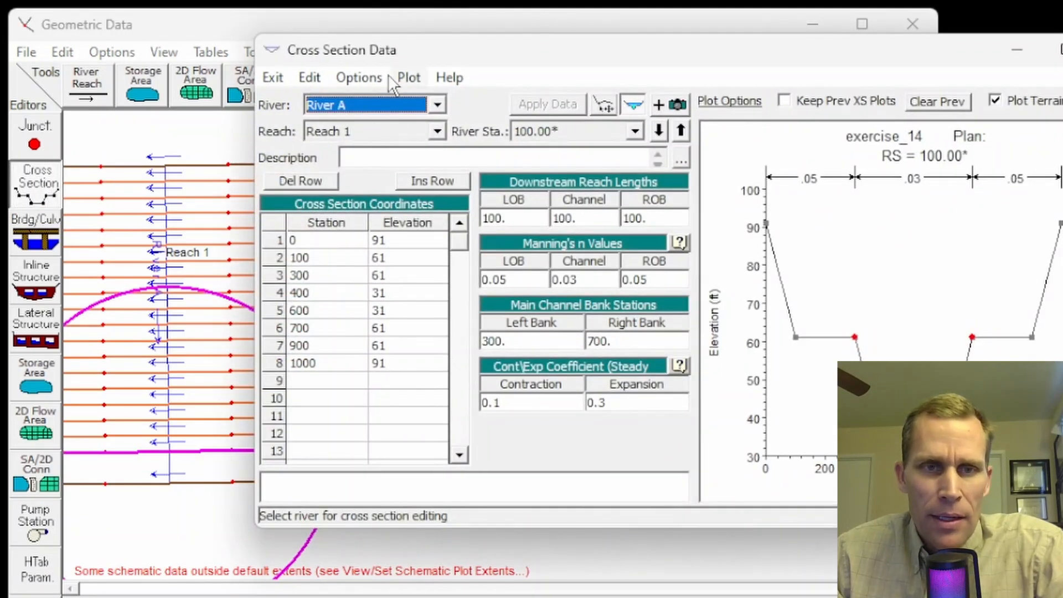
pyautogui.click(360, 78)
pyautogui.click(404, 119)
pyautogui.click(353, 78)
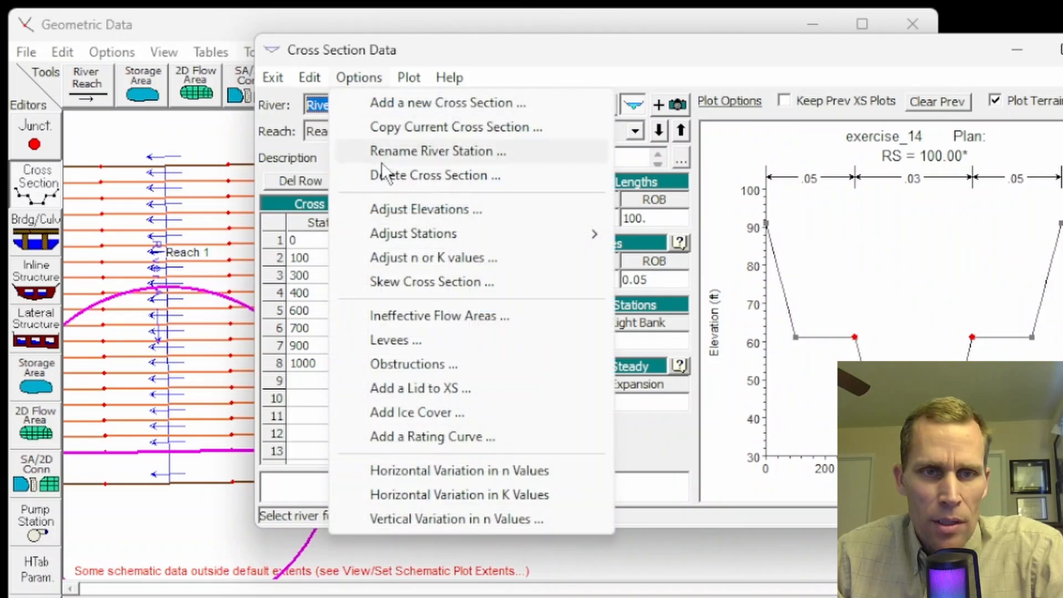
pyautogui.click(391, 174)
pyautogui.click(821, 293)
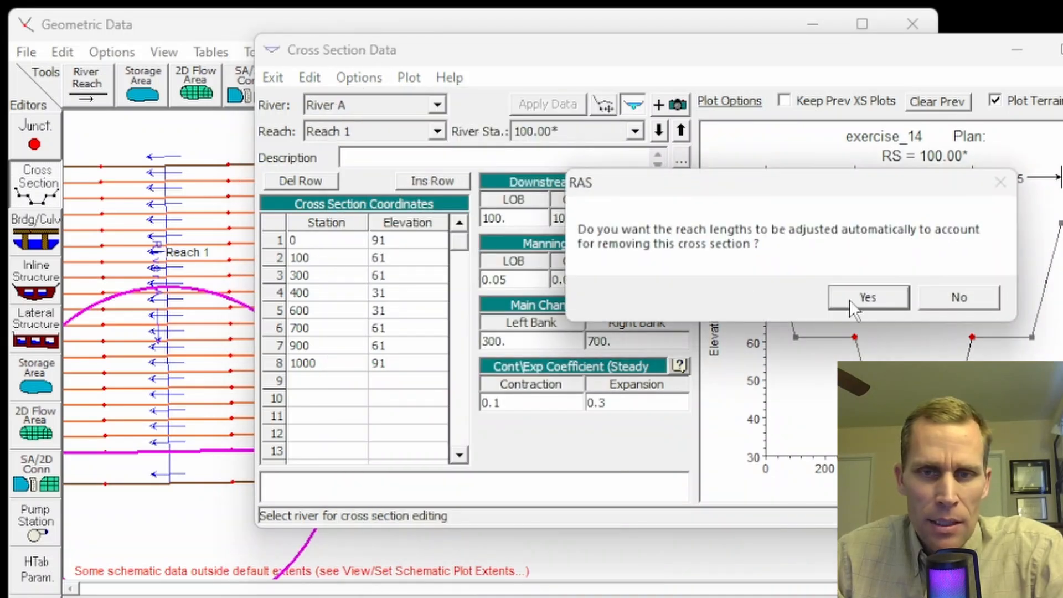
pyautogui.click(850, 300)
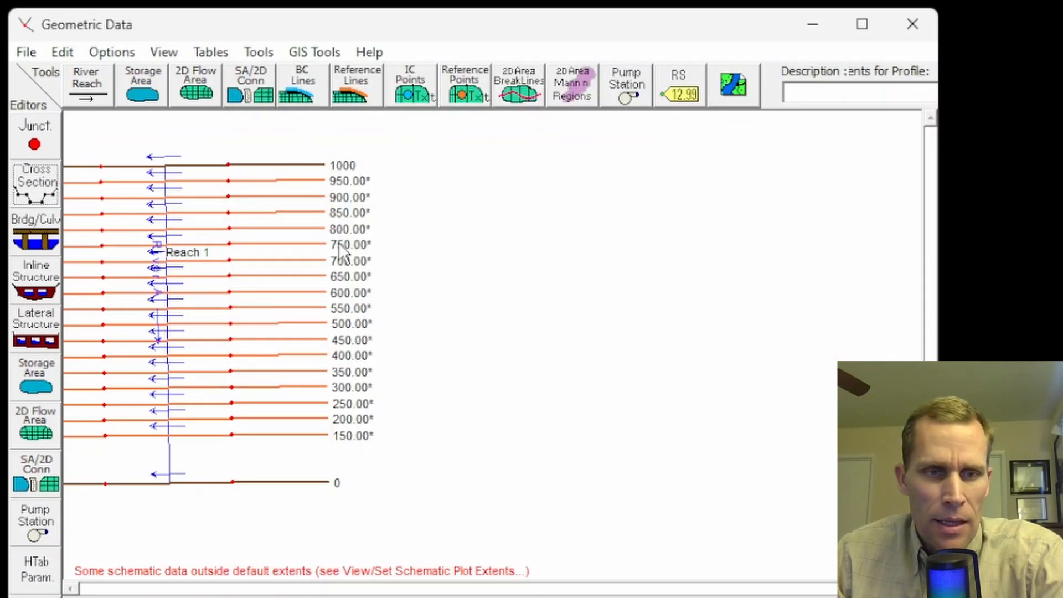
pyautogui.click(36, 183)
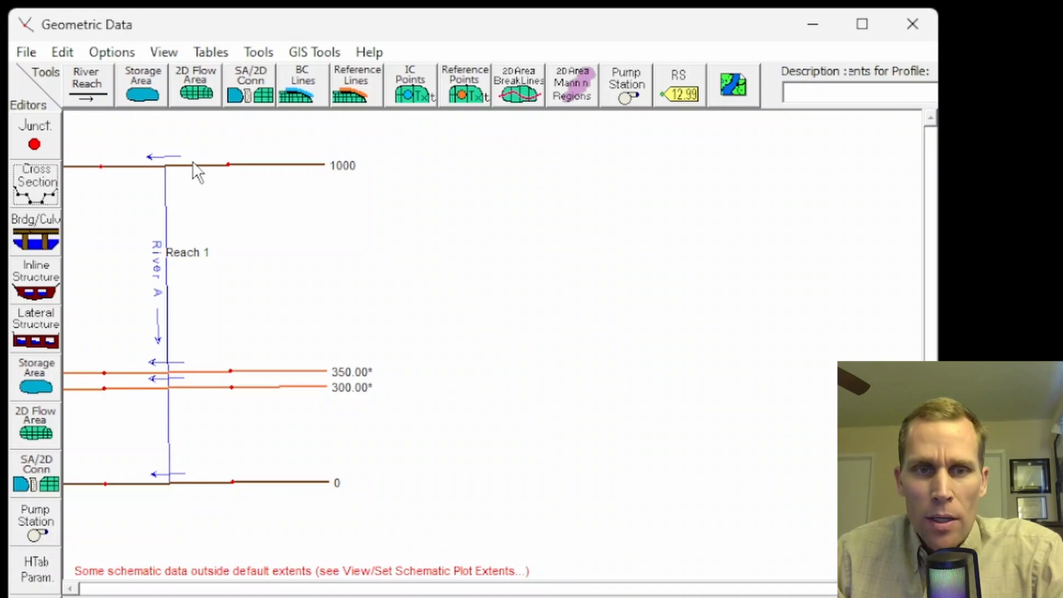
# Step: Open the cross section editor and view the profile plot of River A, Reach 1, closing the plot when done
pyautogui.click(35, 184)
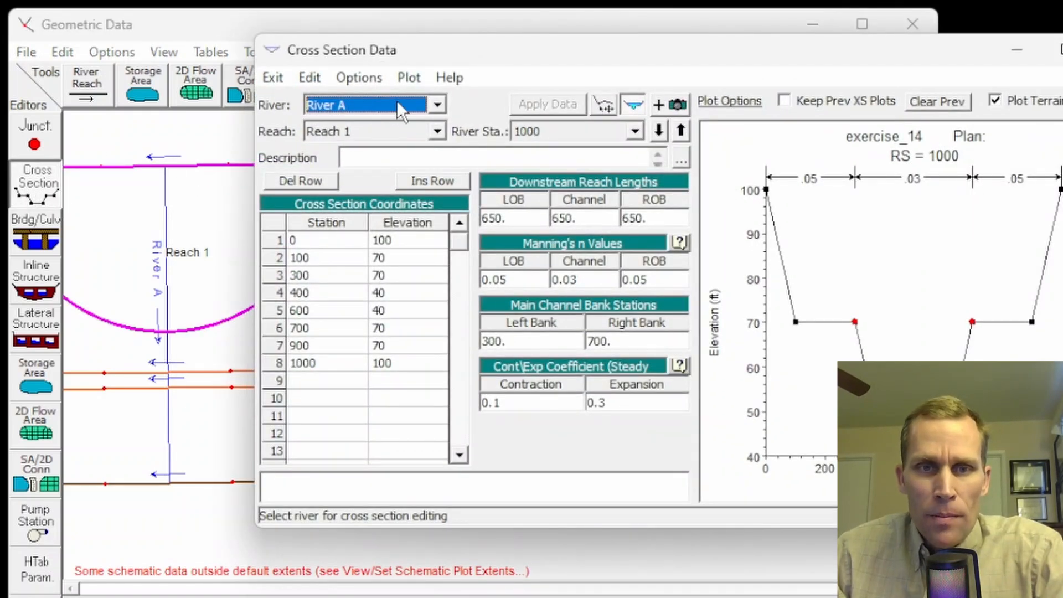
pyautogui.click(400, 82)
pyautogui.click(444, 124)
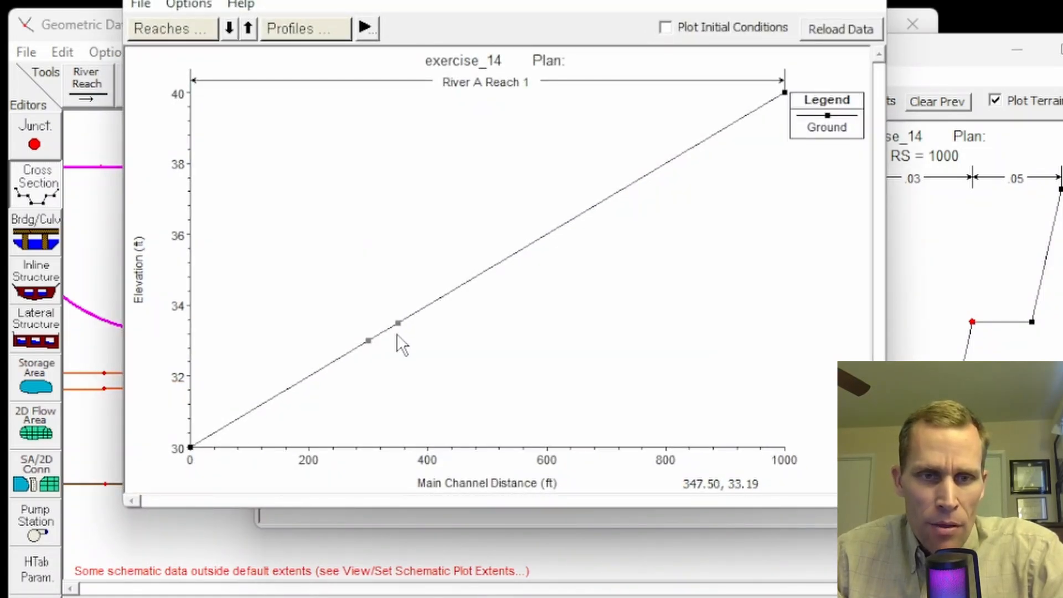
pyautogui.click(860, 4)
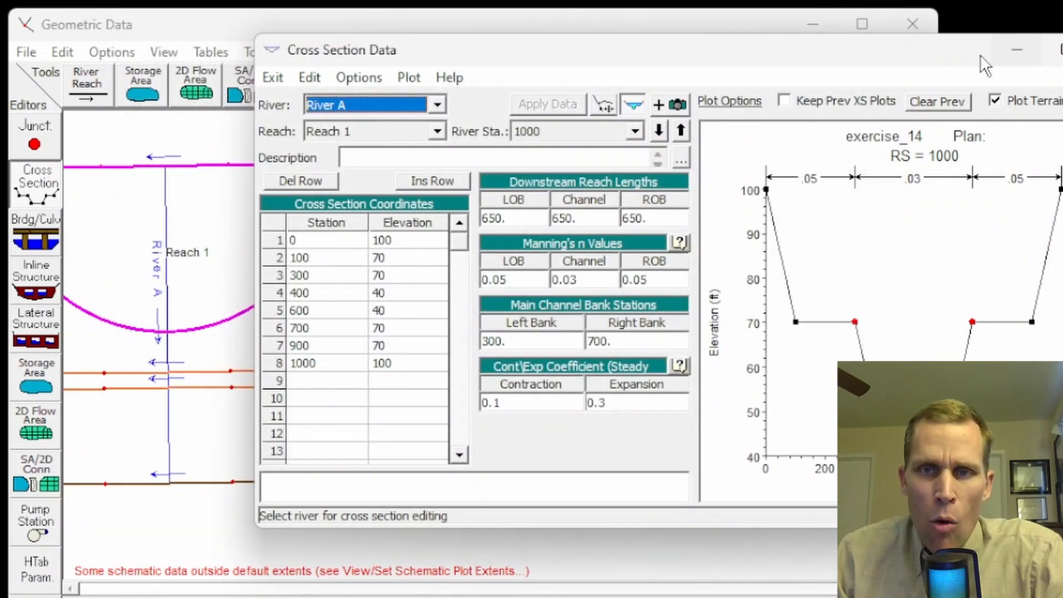
# Step: Examine the floodplain and channel elevations of the cross section at river station 350, and close the cross section editor
pyautogui.click(681, 131)
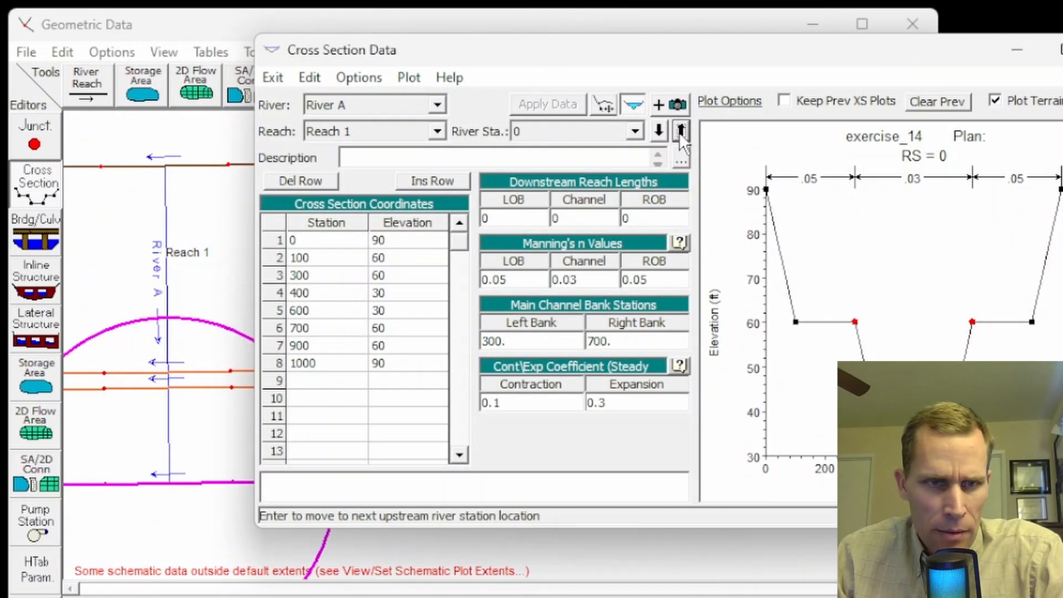
pyautogui.click(681, 131)
pyautogui.click(681, 131)
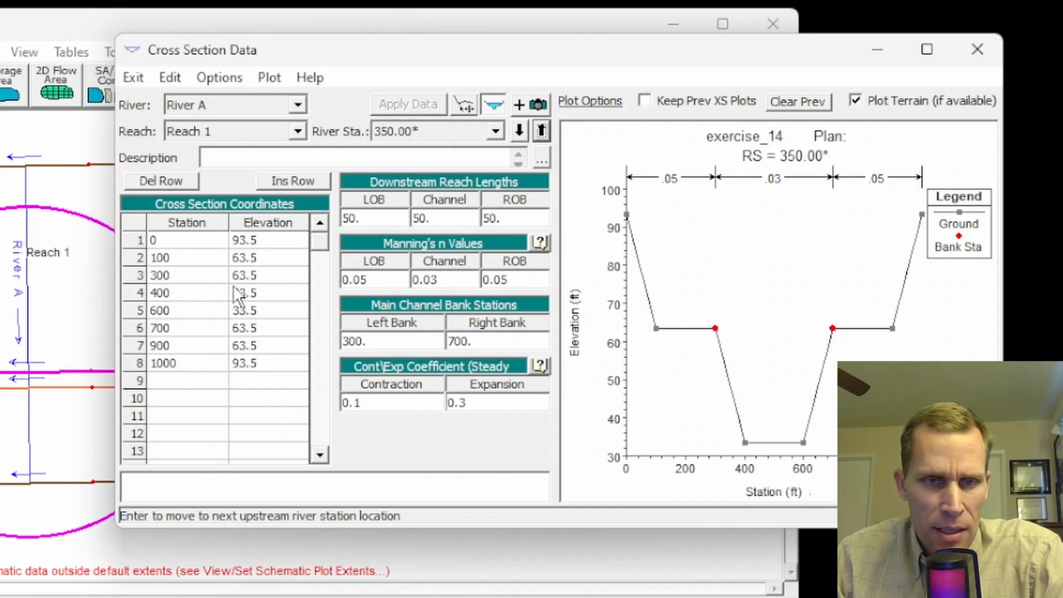
pyautogui.click(249, 262)
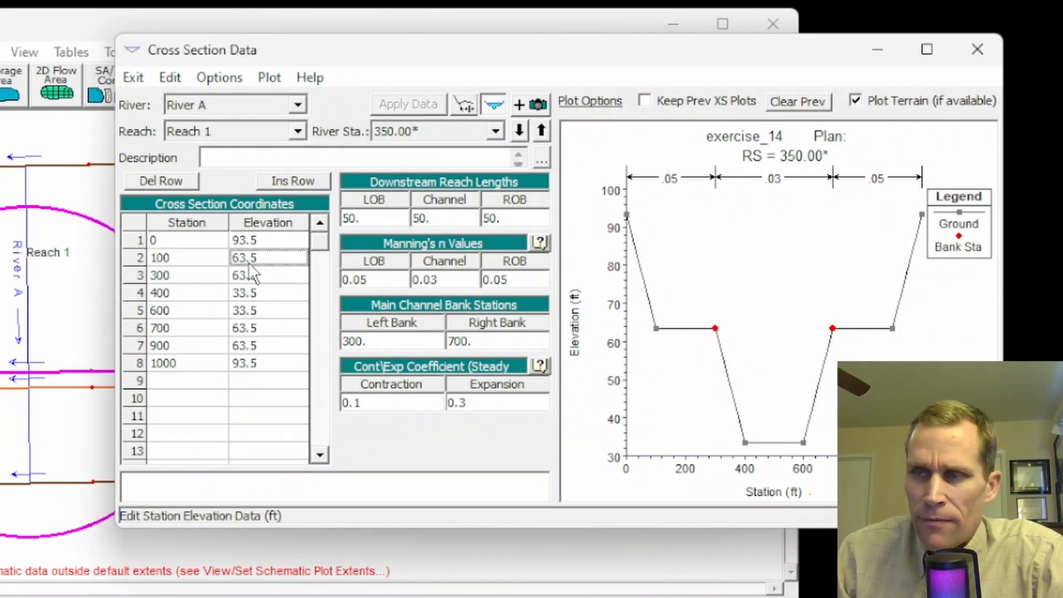
pyautogui.click(254, 275)
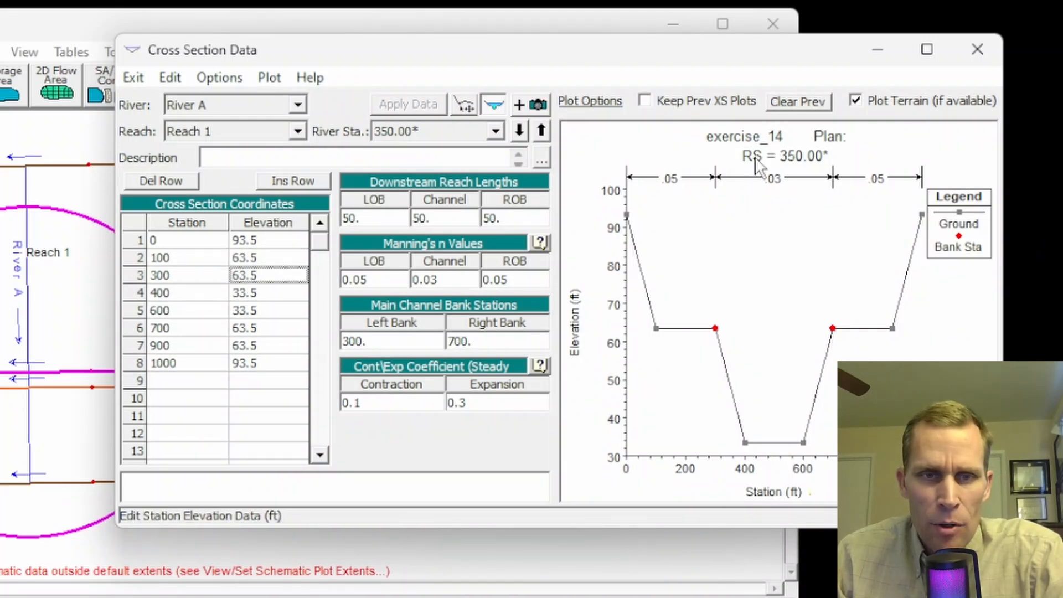
pyautogui.click(978, 49)
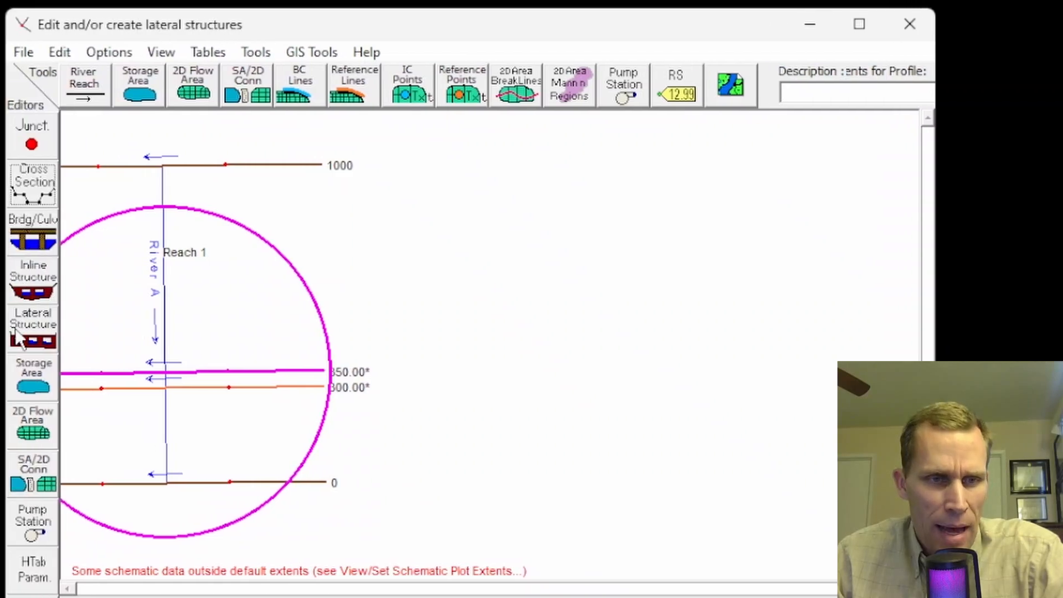
# Step: Add an inline structure at river station 345 on River A, Reach 1
pyautogui.click(33, 288)
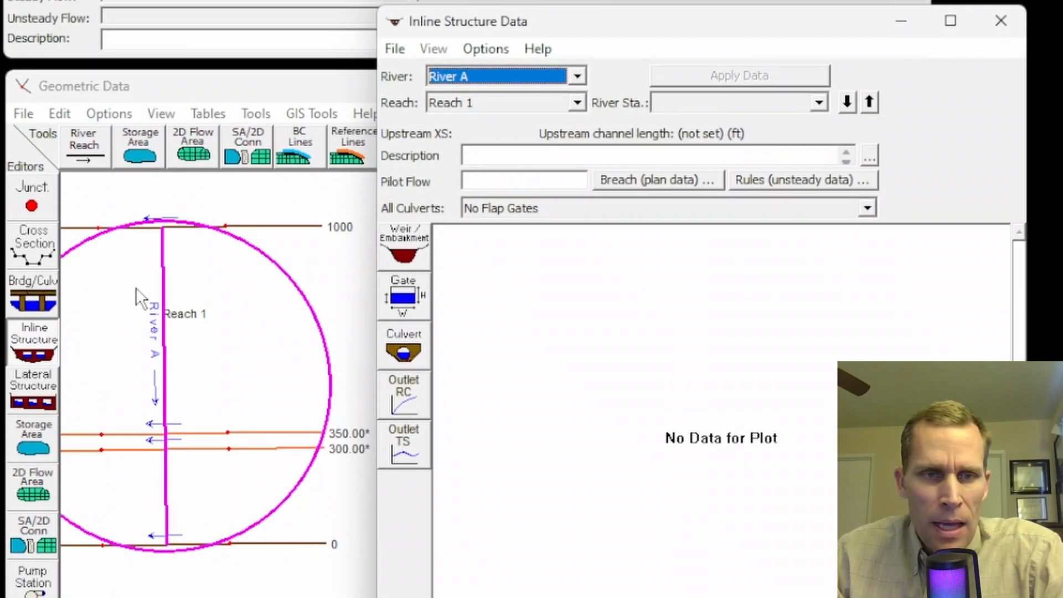
pyautogui.click(486, 49)
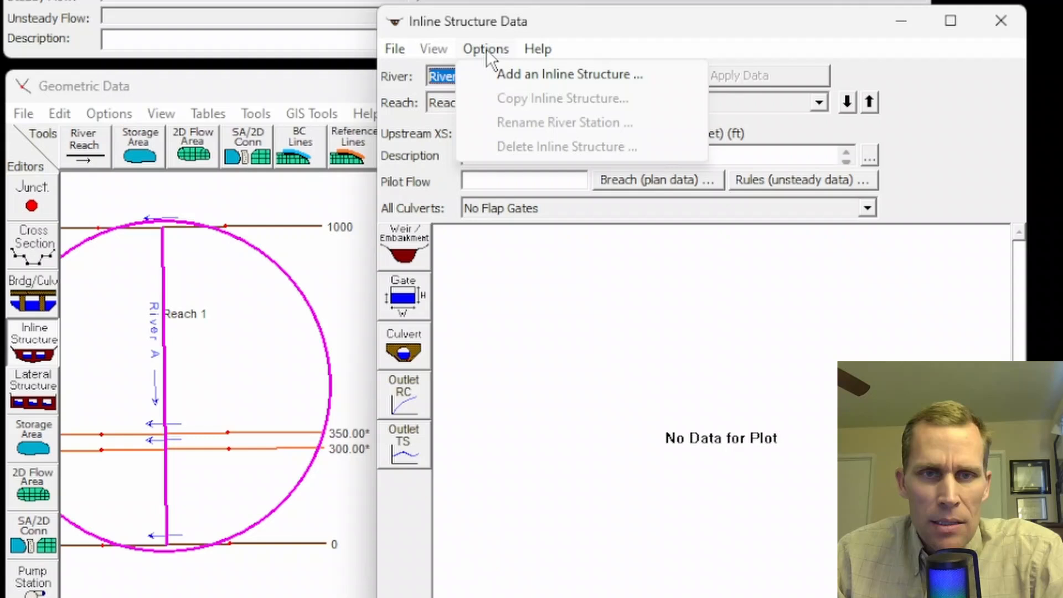
pyautogui.click(502, 73)
pyautogui.moveTo(670, 351); pyautogui.dragTo(582, 274)
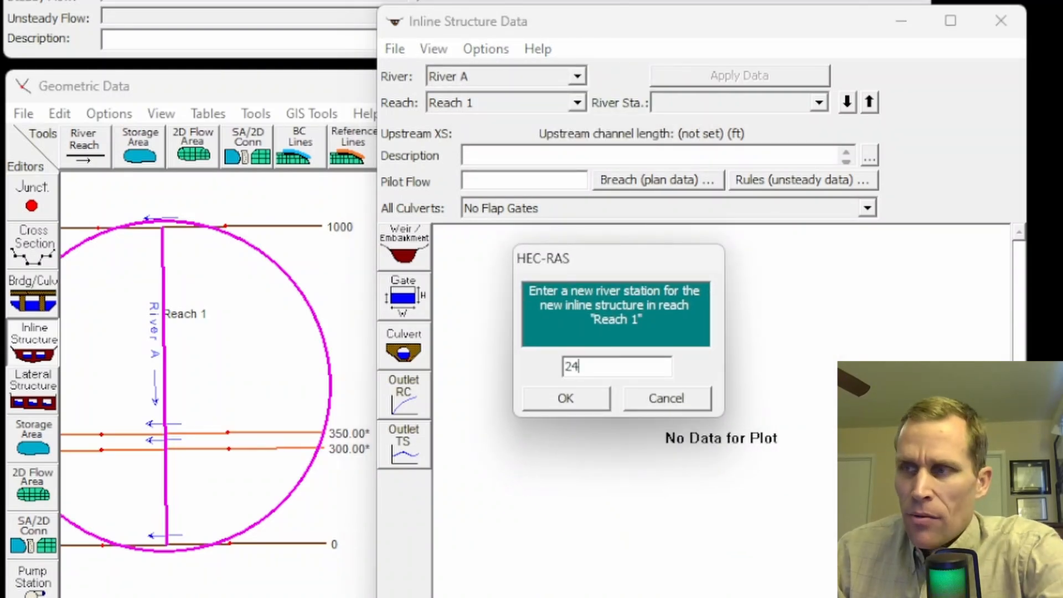
pyautogui.write('245')
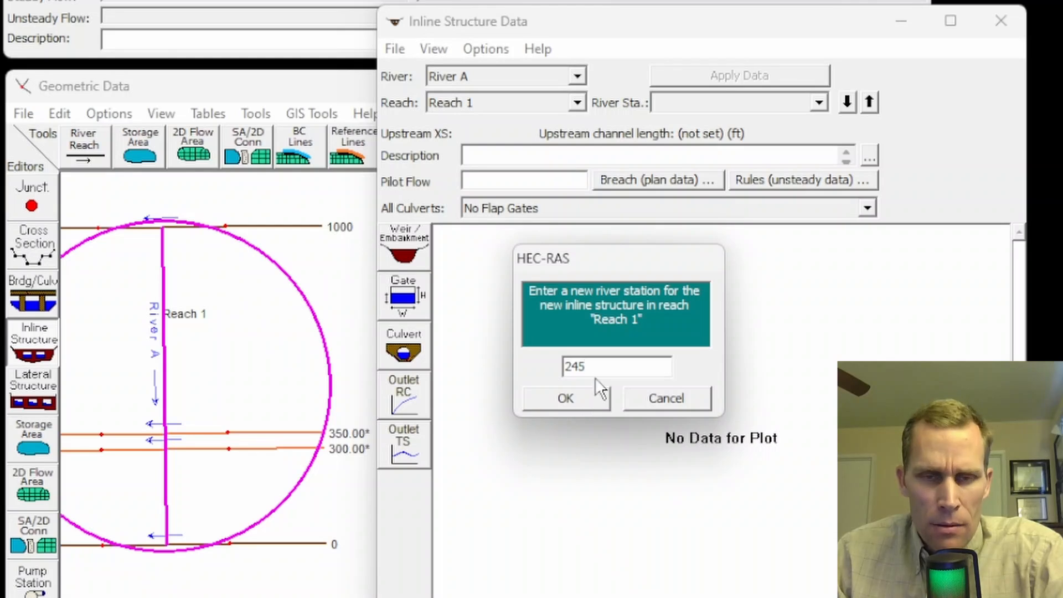
pyautogui.moveTo(595, 368); pyautogui.dragTo(532, 366)
pyautogui.write('34')
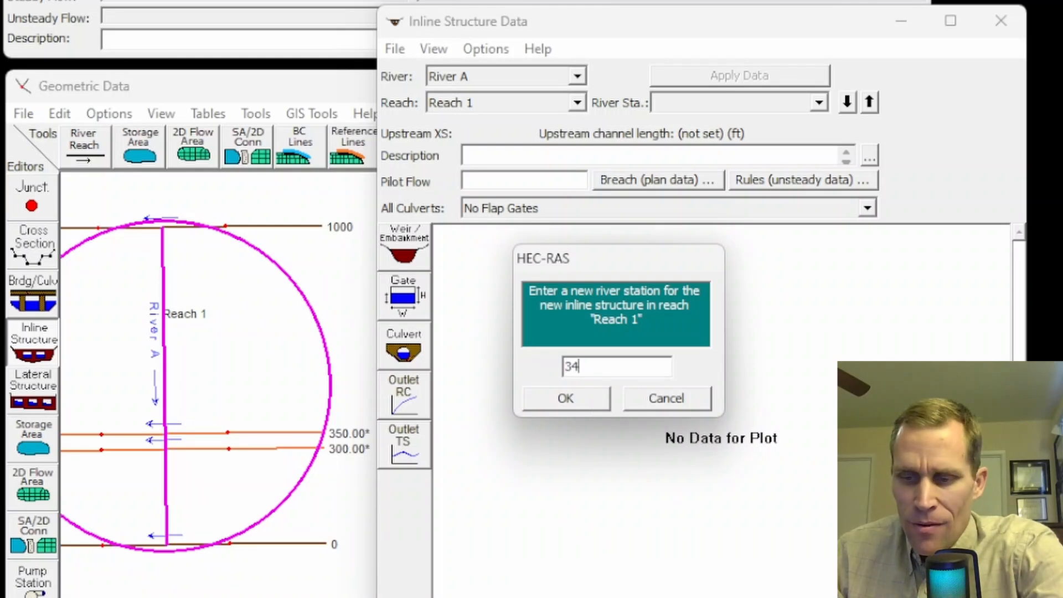
pyautogui.write('5')
pyautogui.click(565, 395)
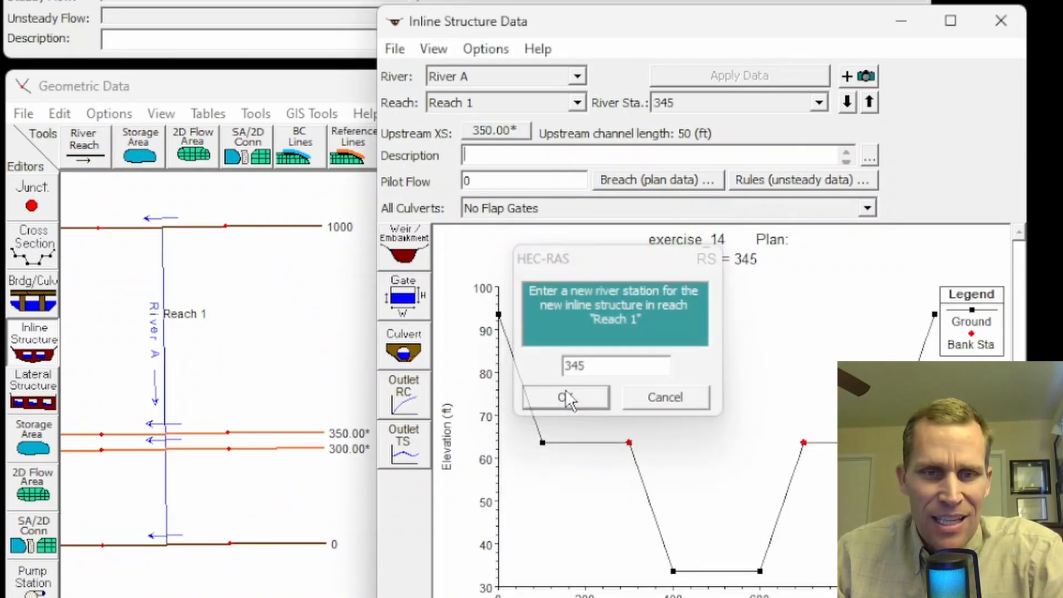
# Step: Inspect the geometry schematic around the interpolated cross sections at river stations 350 and 300
pyautogui.click(296, 424)
pyautogui.scroll(3, 296, 424)
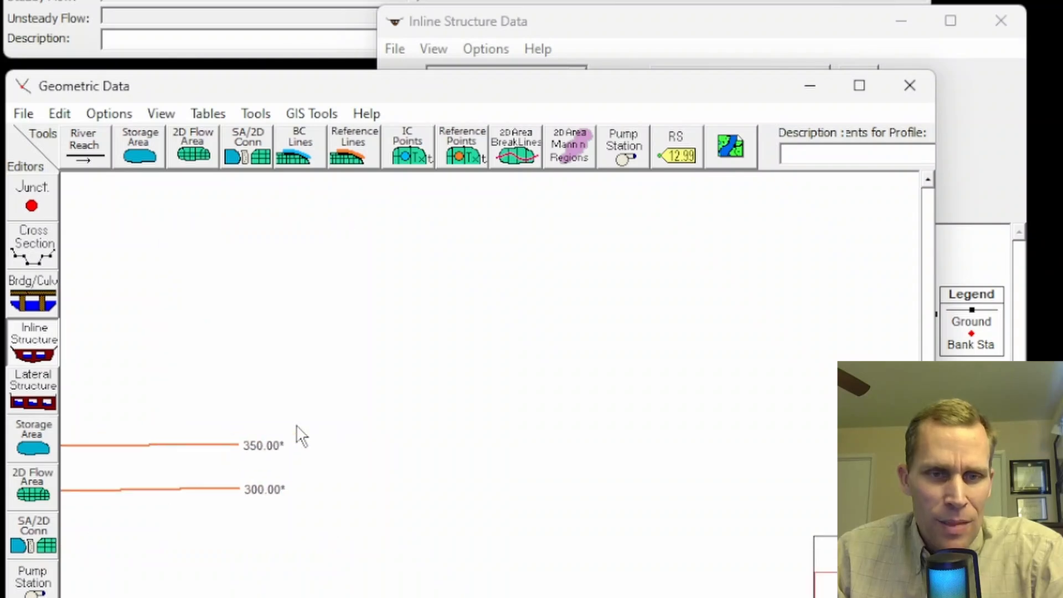
pyautogui.moveTo(202, 370); pyautogui.dragTo(217, 265)
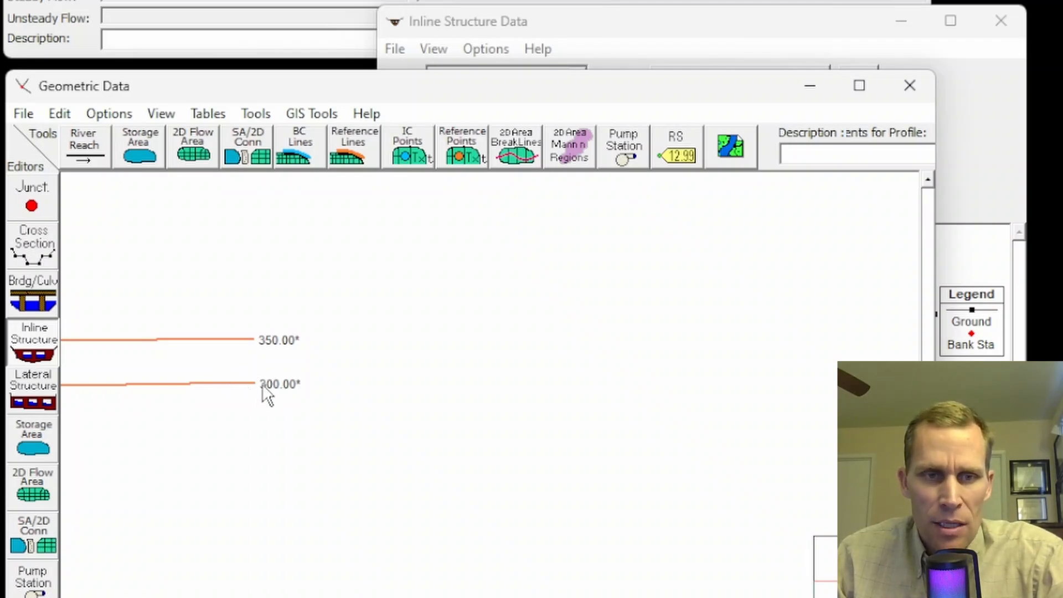
# Step: View the whole reach in the geometry schematic, and return to the inline structure editor for river station 345
pyautogui.scroll(-5, 236, 289)
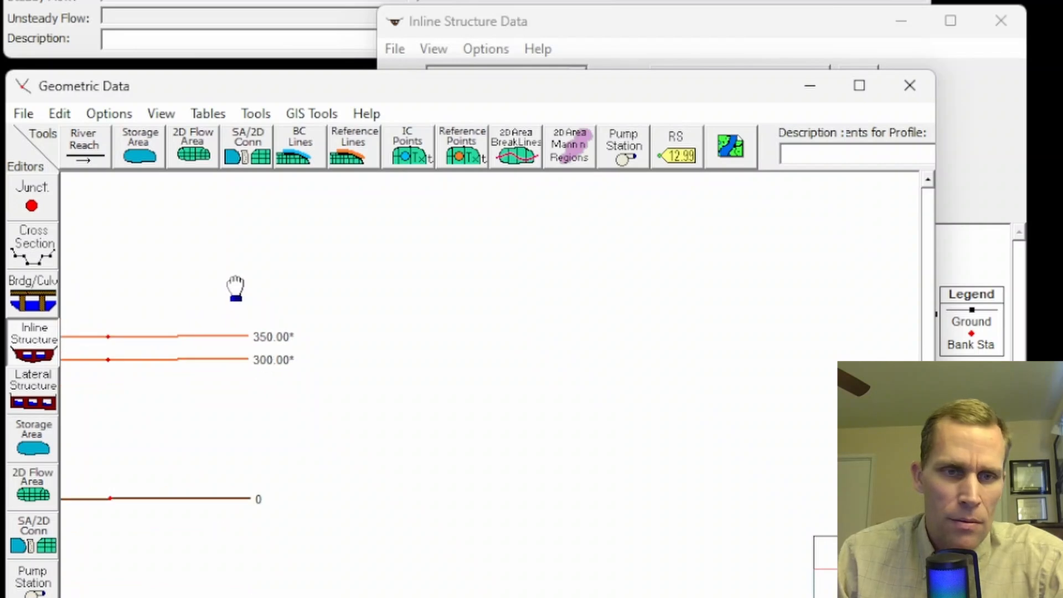
pyautogui.moveTo(235, 290); pyautogui.dragTo(191, 411)
pyautogui.scroll(1, 191, 410)
pyautogui.scroll(-1, 209, 391)
pyautogui.click(643, 31)
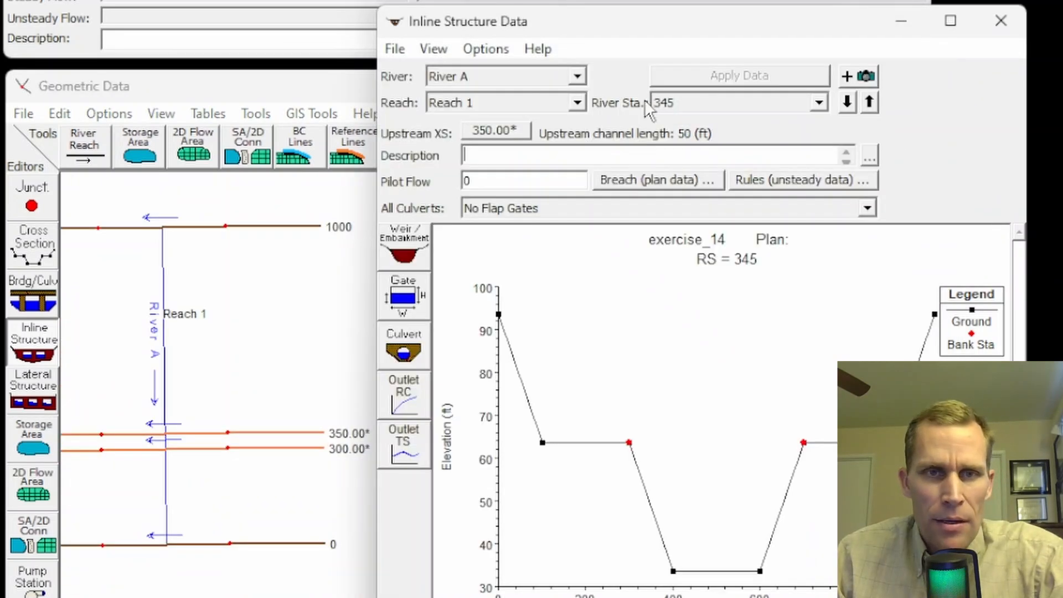
pyautogui.moveTo(464, 30); pyautogui.dragTo(441, 35)
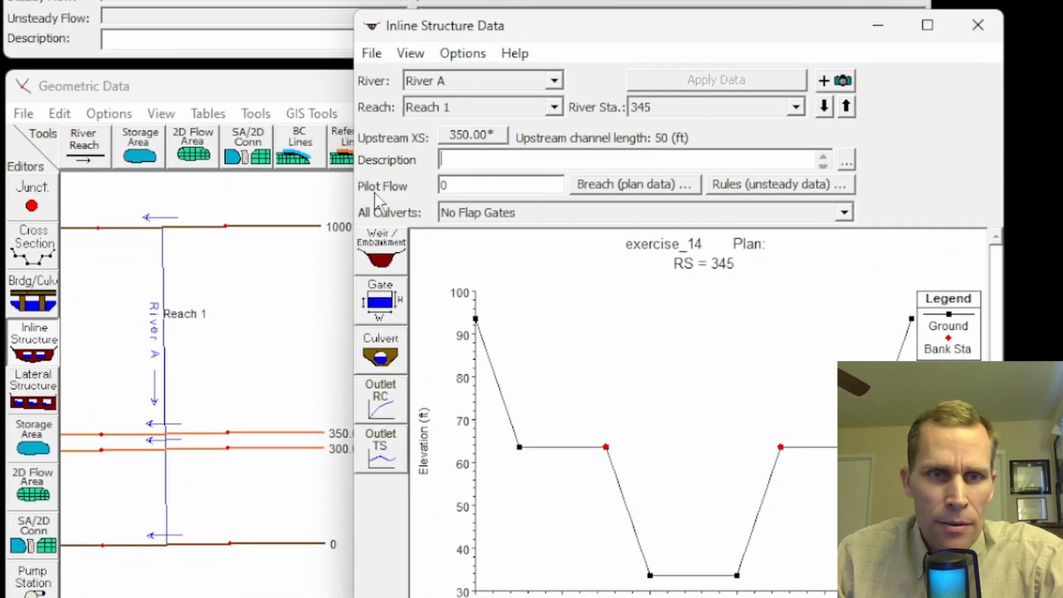
# Step: Open the weir/embankment data of the inline structure and set its distance to 5 ft and width to 40 ft
pyautogui.click(380, 254)
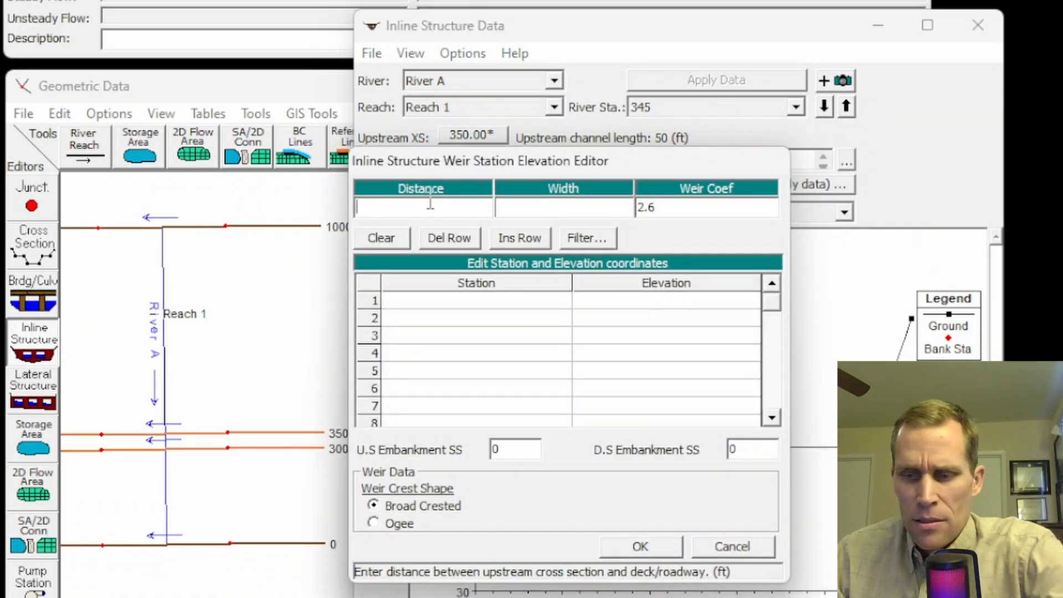
pyautogui.write('5')
pyautogui.click(535, 209)
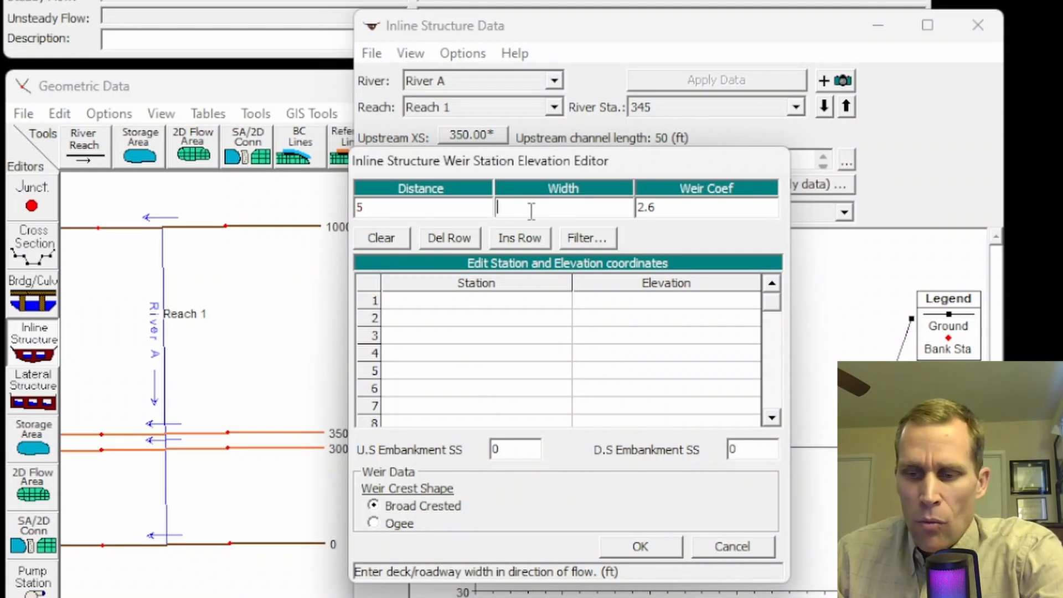
pyautogui.write('40')
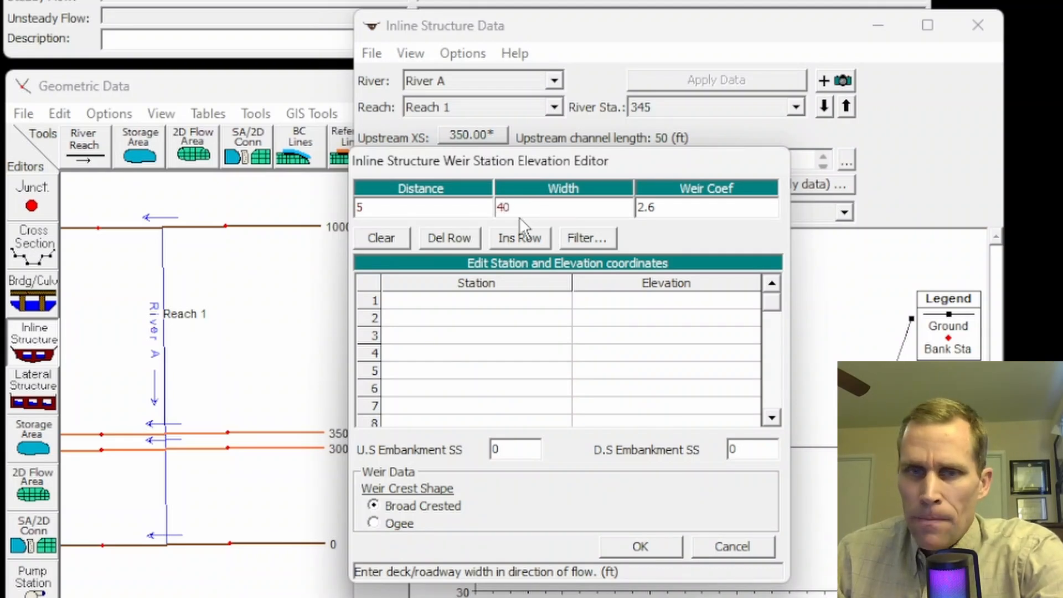
# Step: Enter the first two weir embankment points: station 300 at elevation 0 and station 300 at elevation 63.5
pyautogui.moveTo(488, 297); pyautogui.dragTo(612, 357)
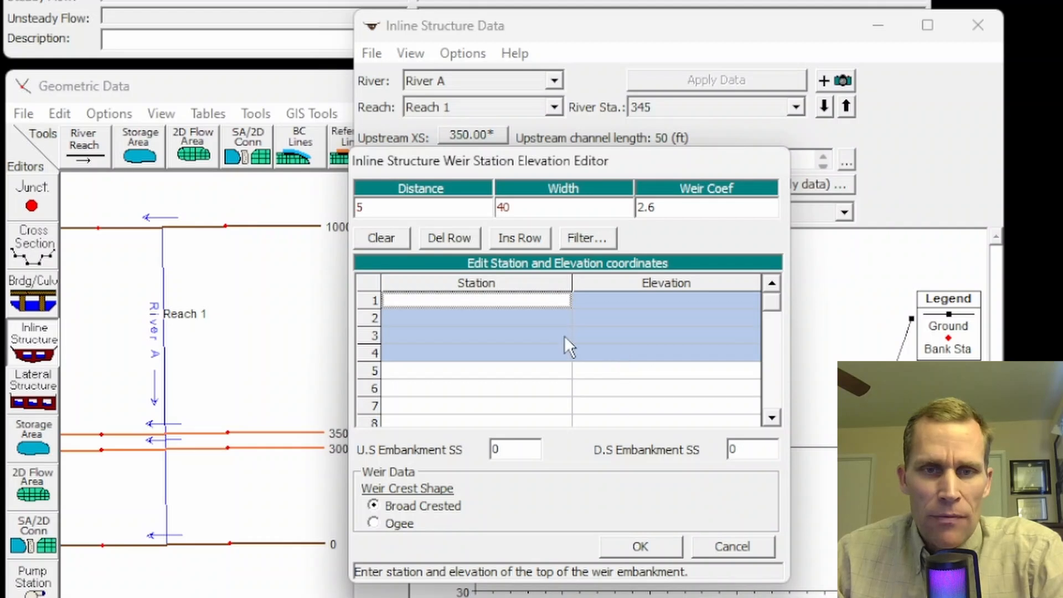
pyautogui.click(515, 307)
pyautogui.click(607, 299)
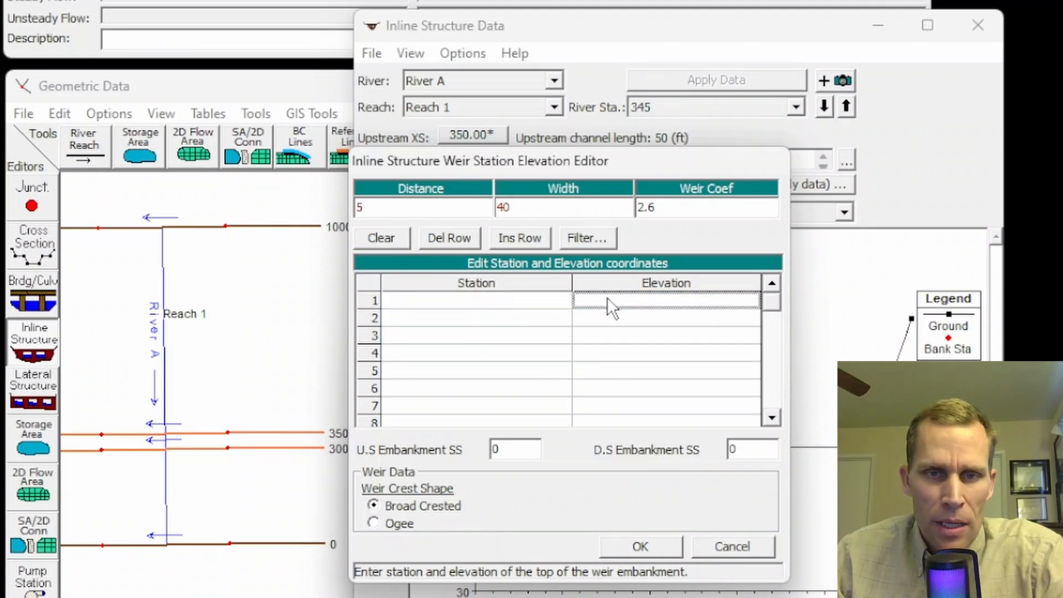
pyautogui.click(610, 318)
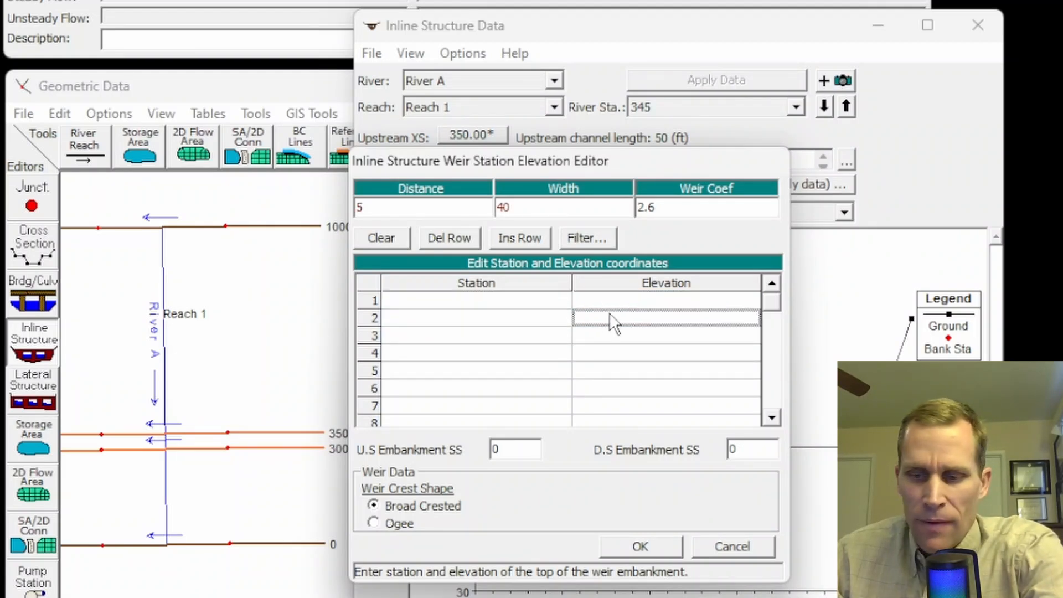
pyautogui.write('63.5')
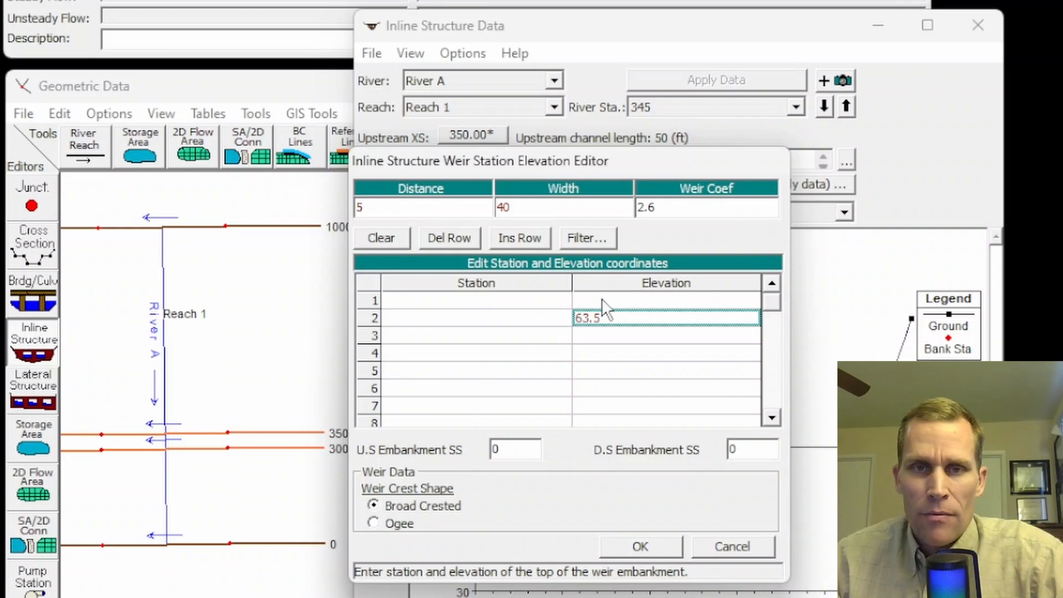
pyautogui.click(588, 336)
pyautogui.click(534, 301)
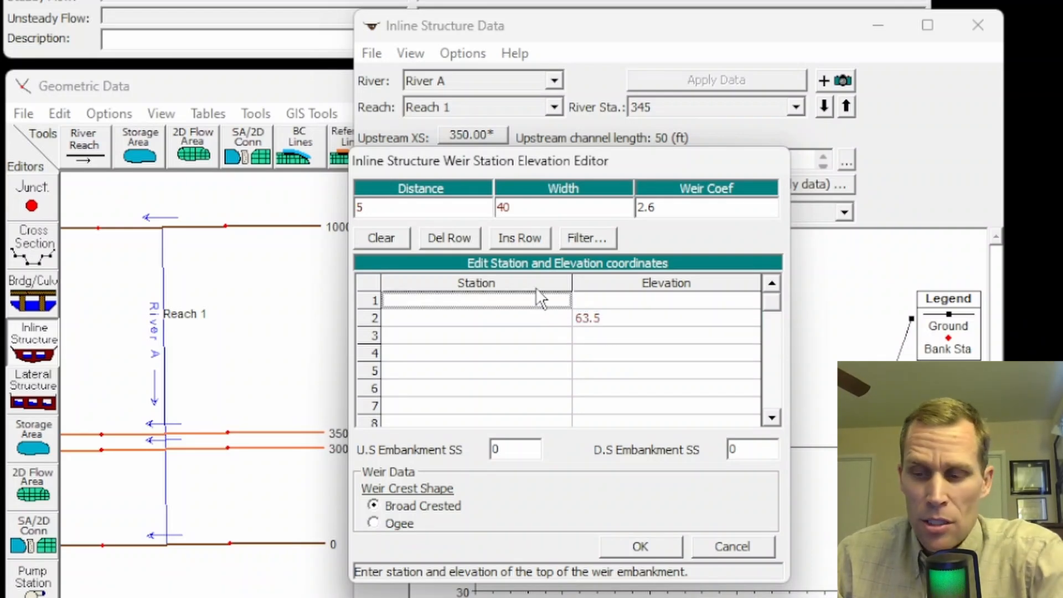
pyautogui.write('300')
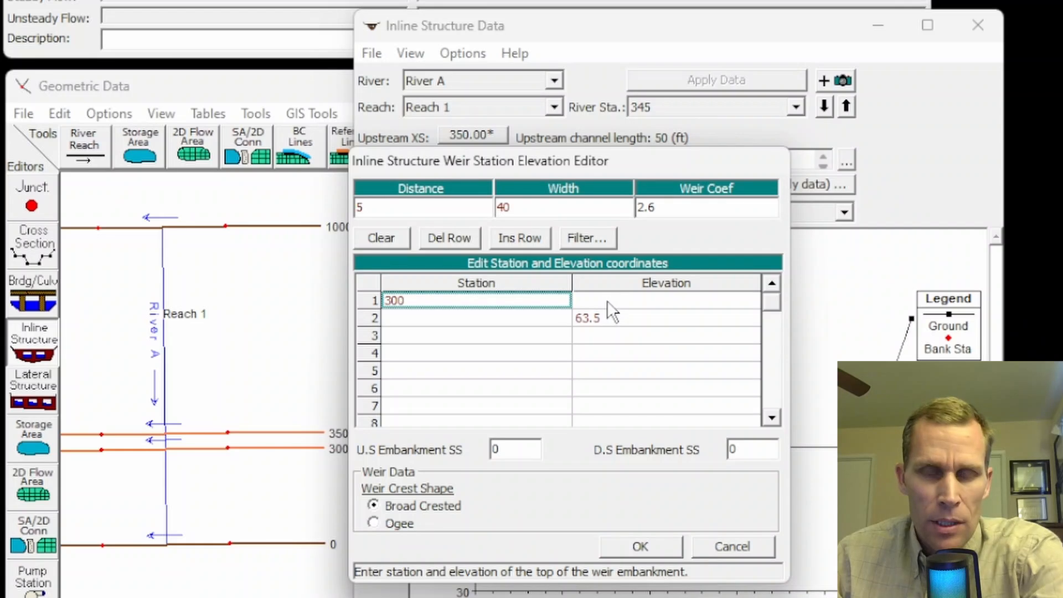
pyautogui.click(608, 300)
pyautogui.write('0')
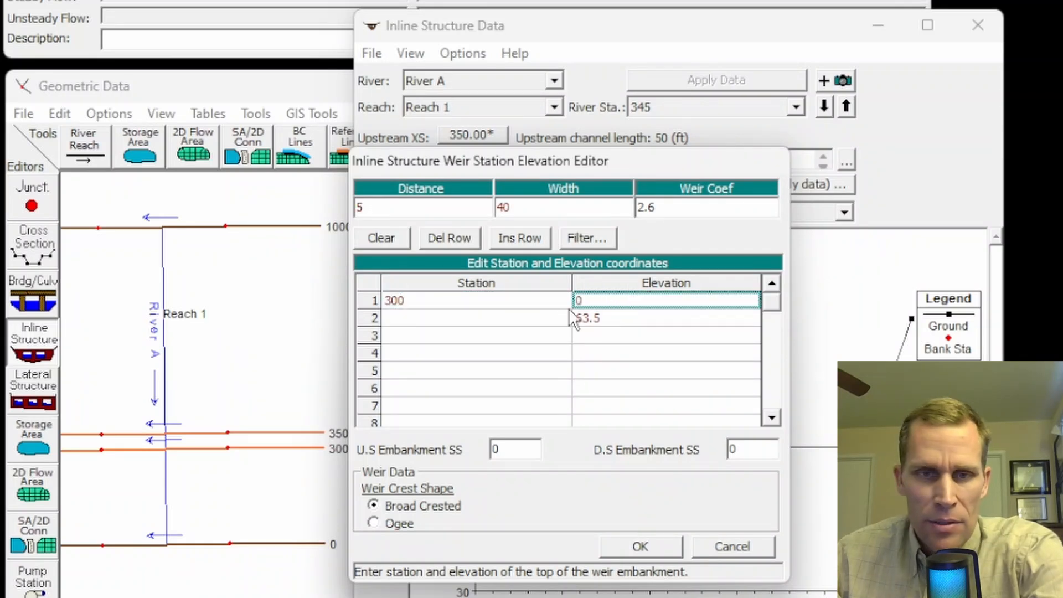
pyautogui.click(556, 315)
pyautogui.write('300')
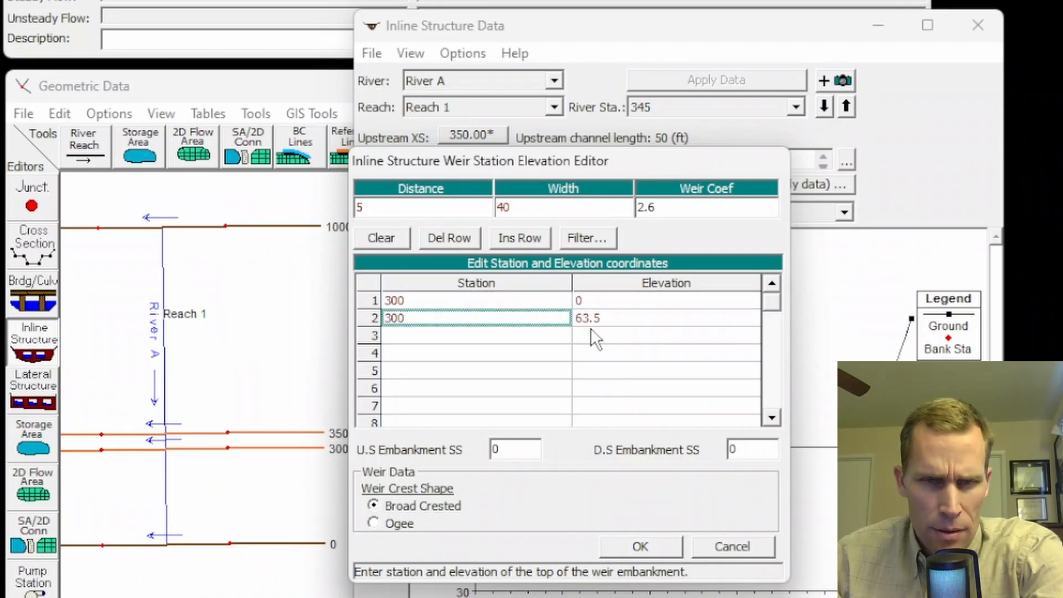
# Step: Add the last two weir embankment points: station 700 at elevation 63.5 and station 700 at elevation 0
pyautogui.click(543, 336)
pyautogui.write('700')
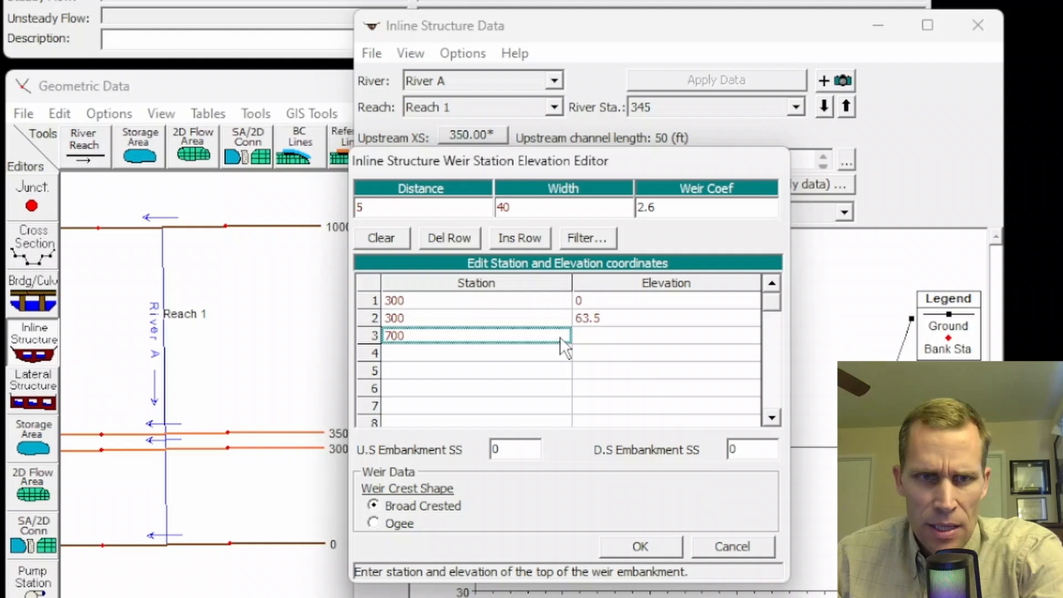
pyautogui.click(594, 336)
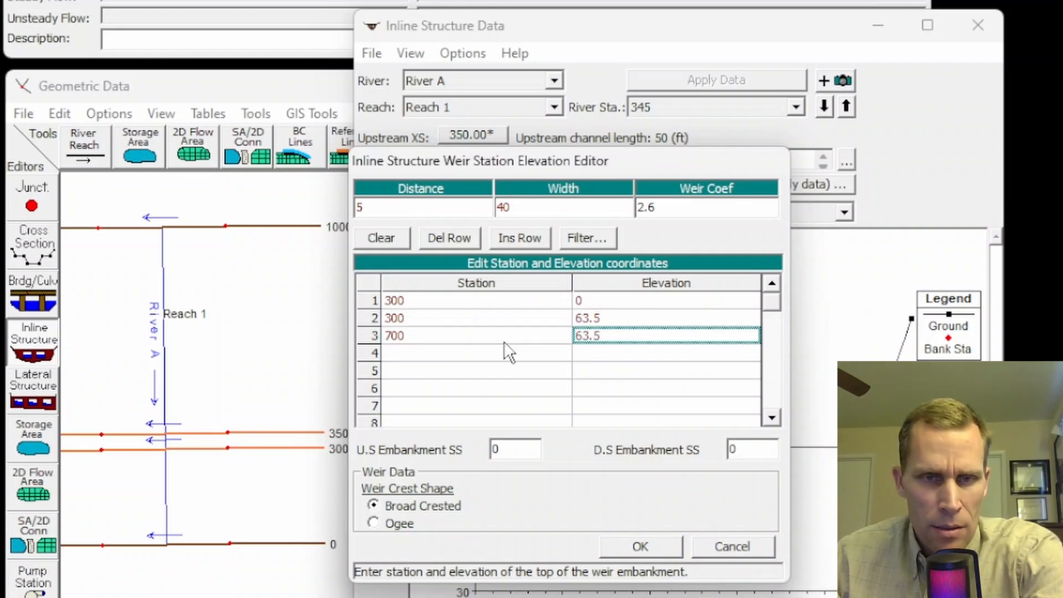
pyautogui.click(497, 354)
pyautogui.write('700')
pyautogui.click(579, 353)
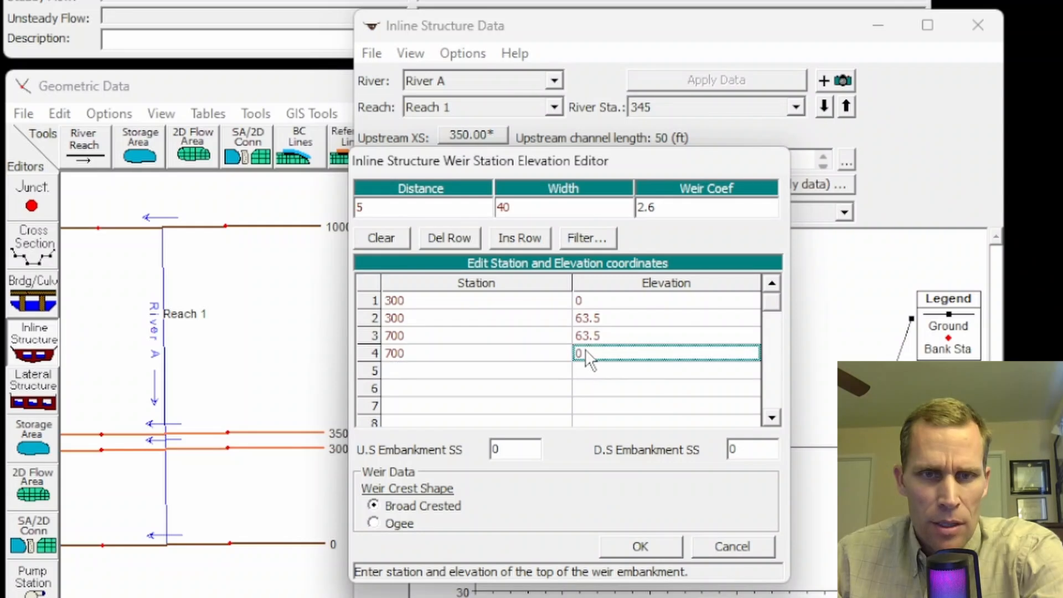
pyautogui.write('0')
# Step: Set the upstream and downstream embankment side slopes to 2 and accept the weir data
pyautogui.click(495, 450)
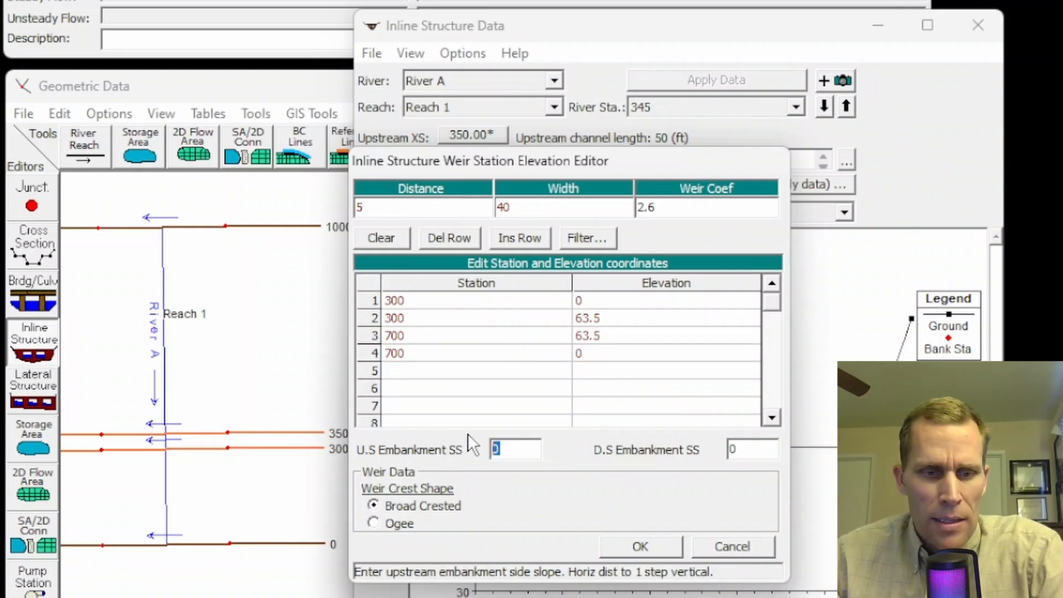
pyautogui.write('2')
pyautogui.click(745, 449)
pyautogui.write('2')
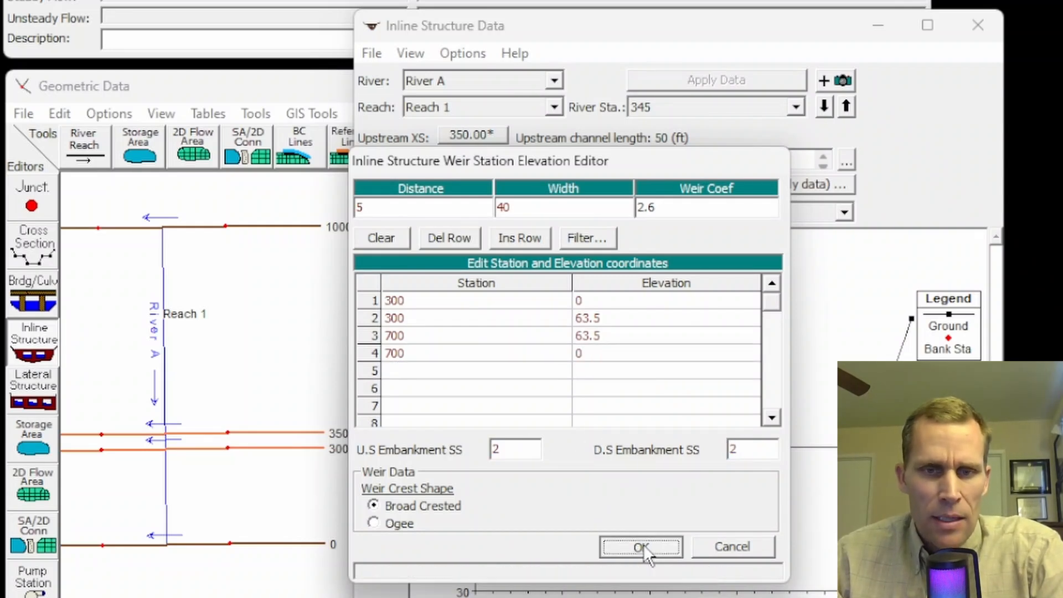
pyautogui.click(644, 544)
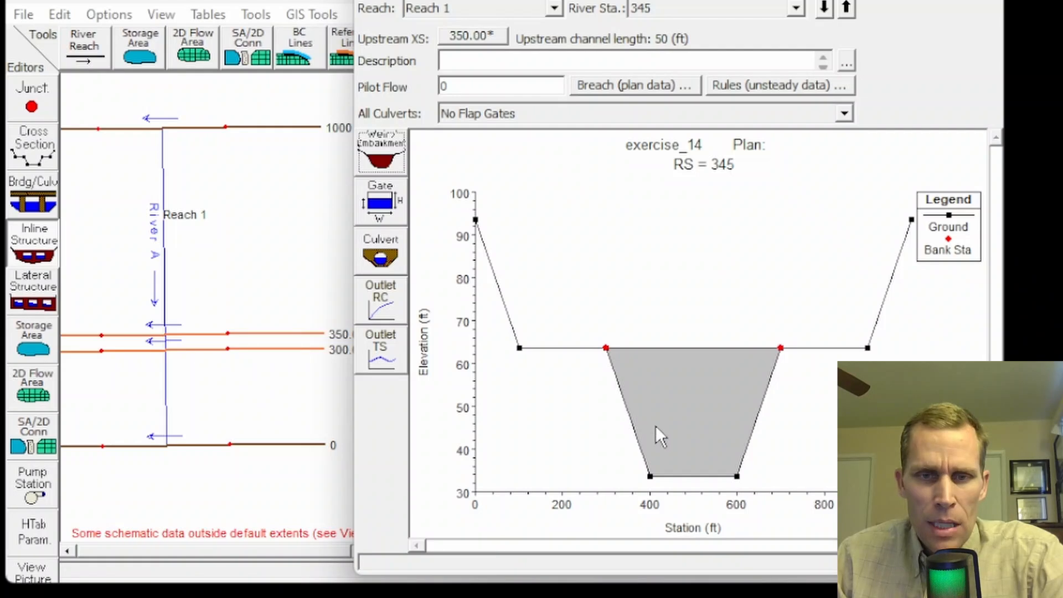
# Step: Open the inline structure's gate editor and define Gate #1 as a sluice gate with a discharge coefficient of 0.5
pyautogui.click(381, 206)
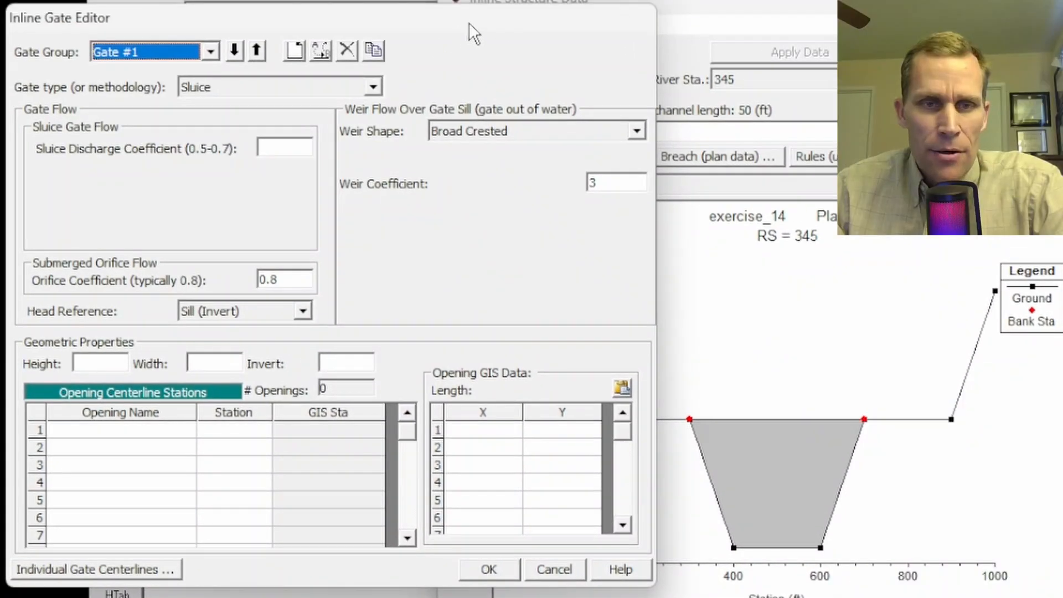
pyautogui.moveTo(460, 21)
pyautogui.mouseDown()
pyautogui.moveTo(482, 18)
pyautogui.moveTo(464, 16)
pyautogui.mouseUp()
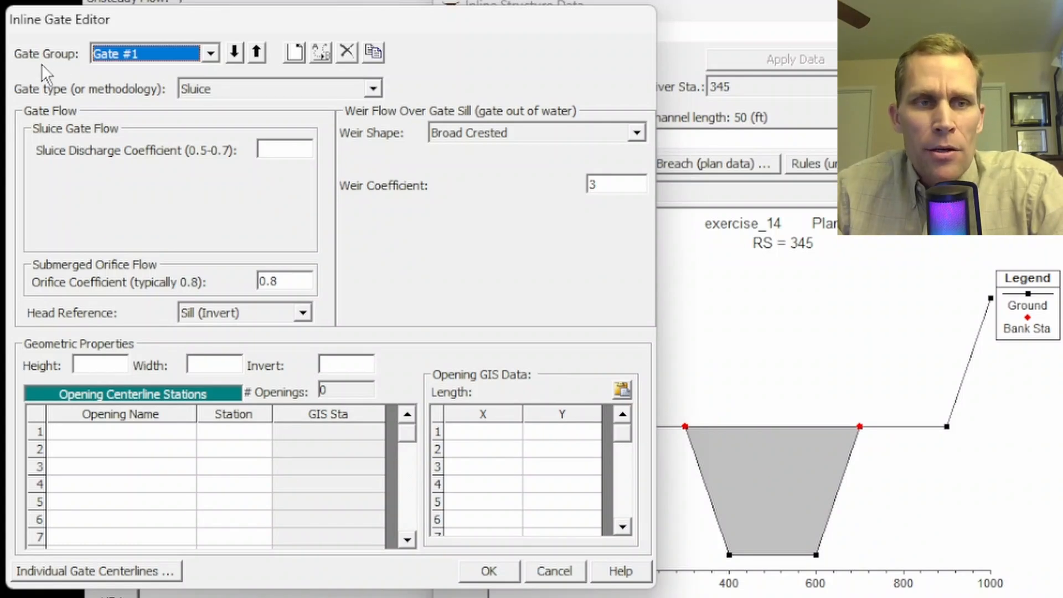
pyautogui.click(209, 51)
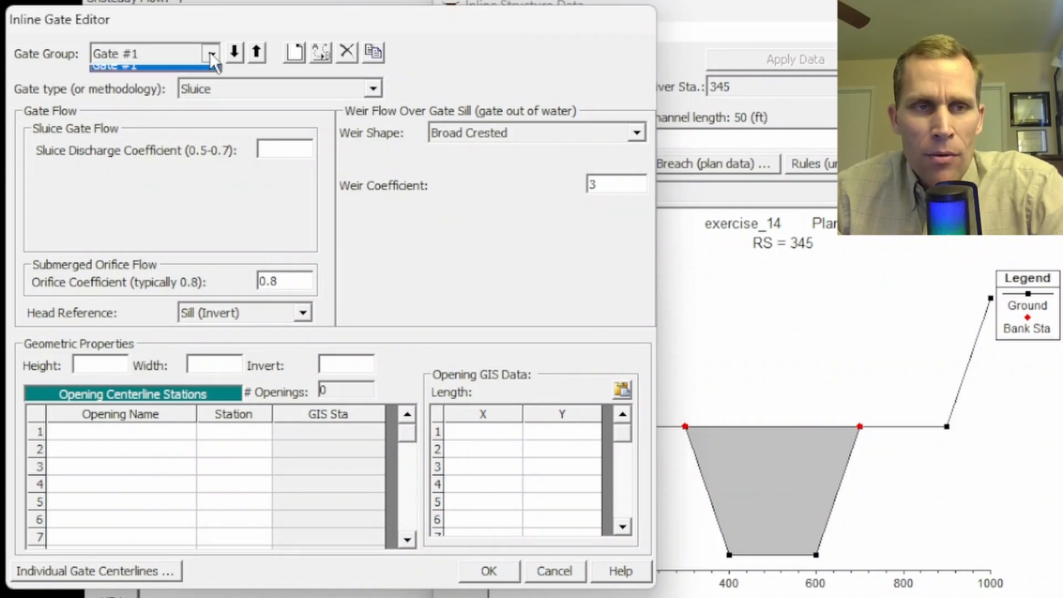
pyautogui.click(210, 51)
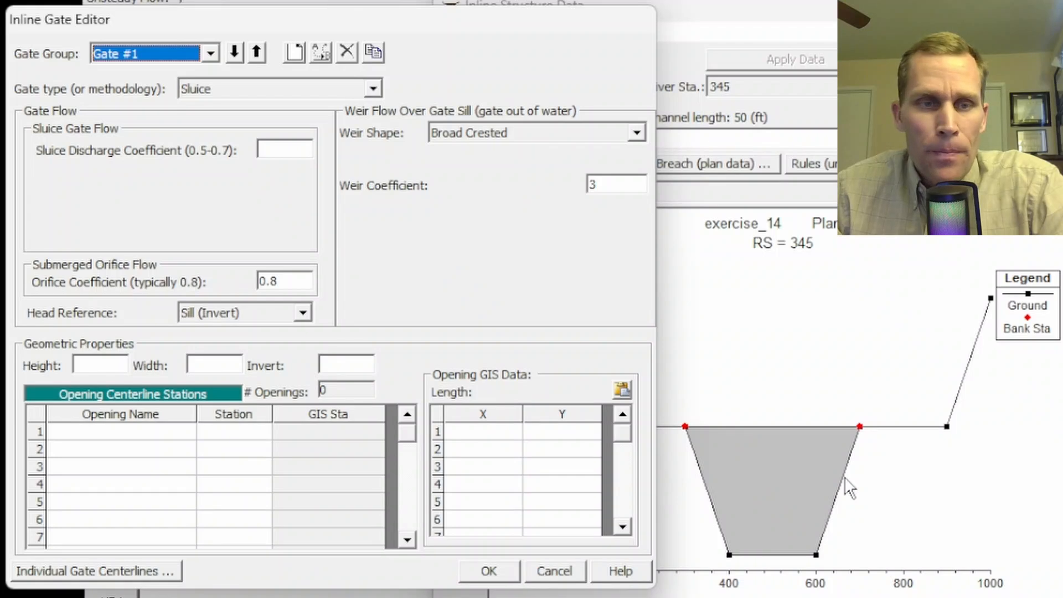
pyautogui.click(238, 88)
pyautogui.click(232, 105)
pyautogui.click(278, 151)
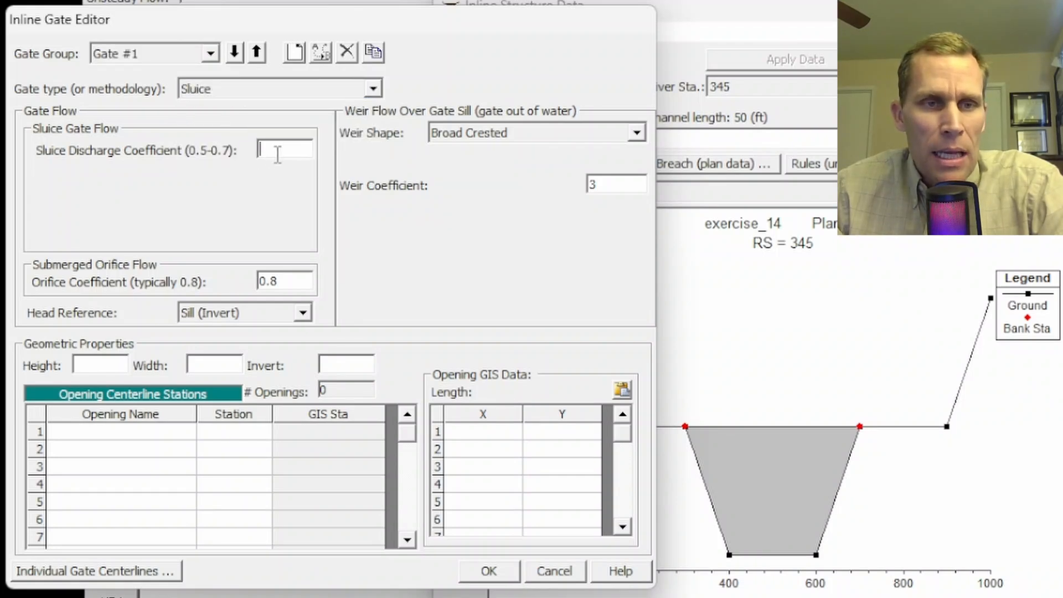
pyautogui.write('0.5')
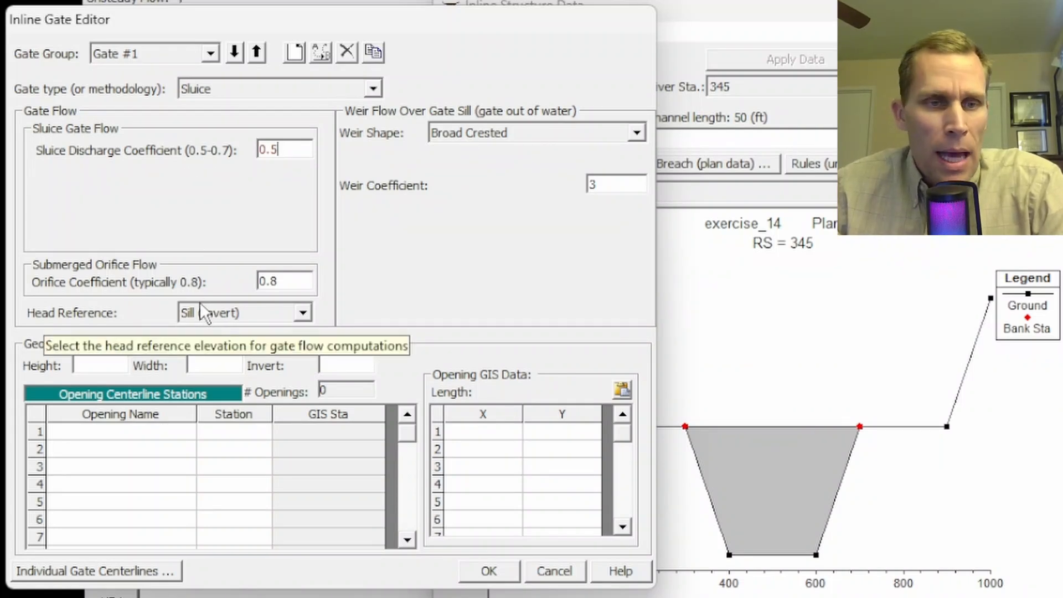
pyautogui.click(281, 282)
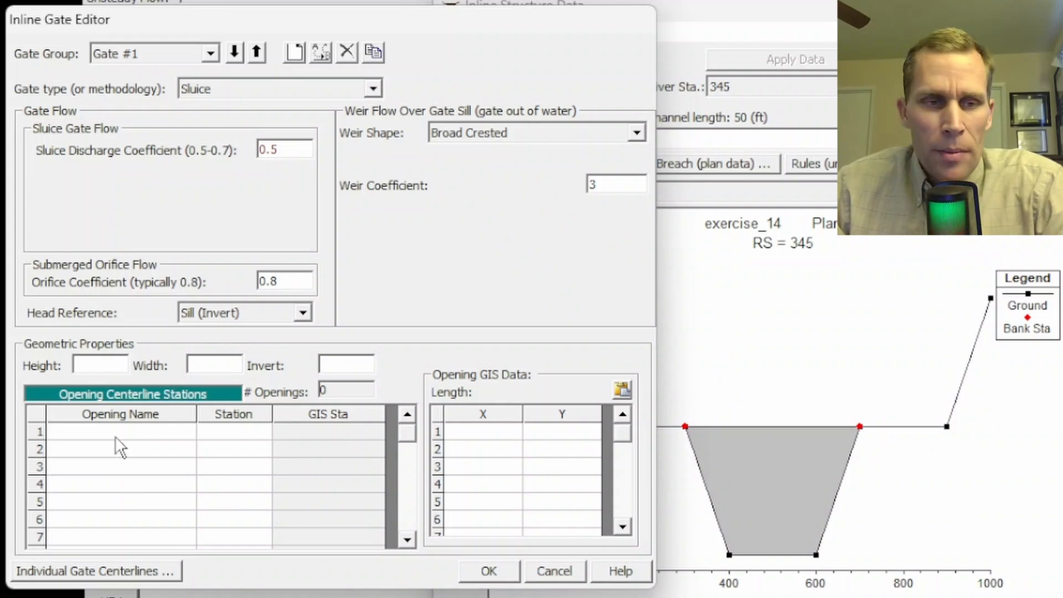
# Step: Set the Gate #1 opening geometry to height 8, width 20 and invert 35
pyautogui.moveTo(115, 437); pyautogui.dragTo(119, 502)
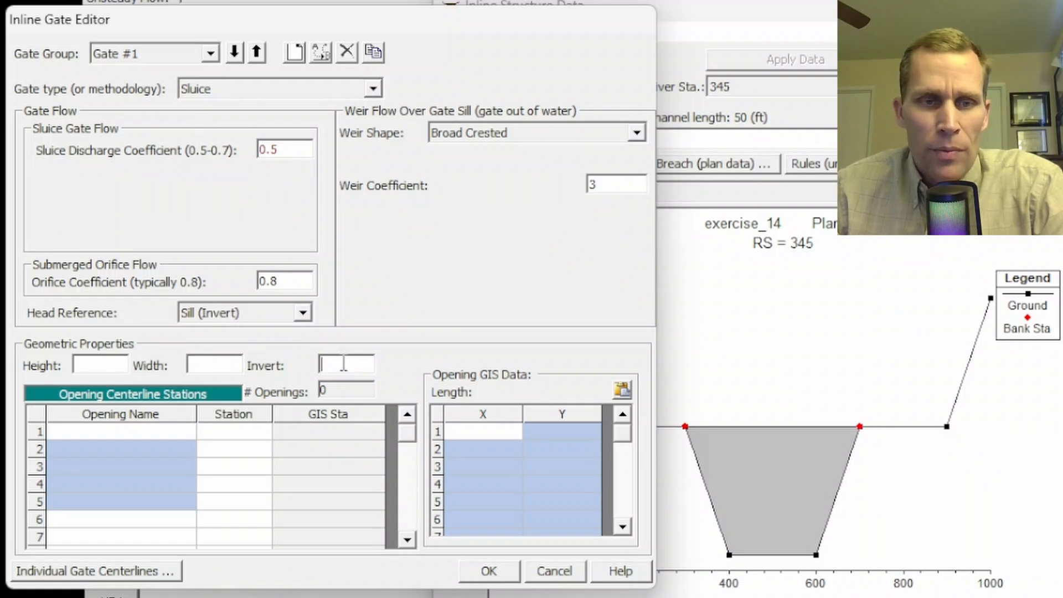
pyautogui.click(120, 366)
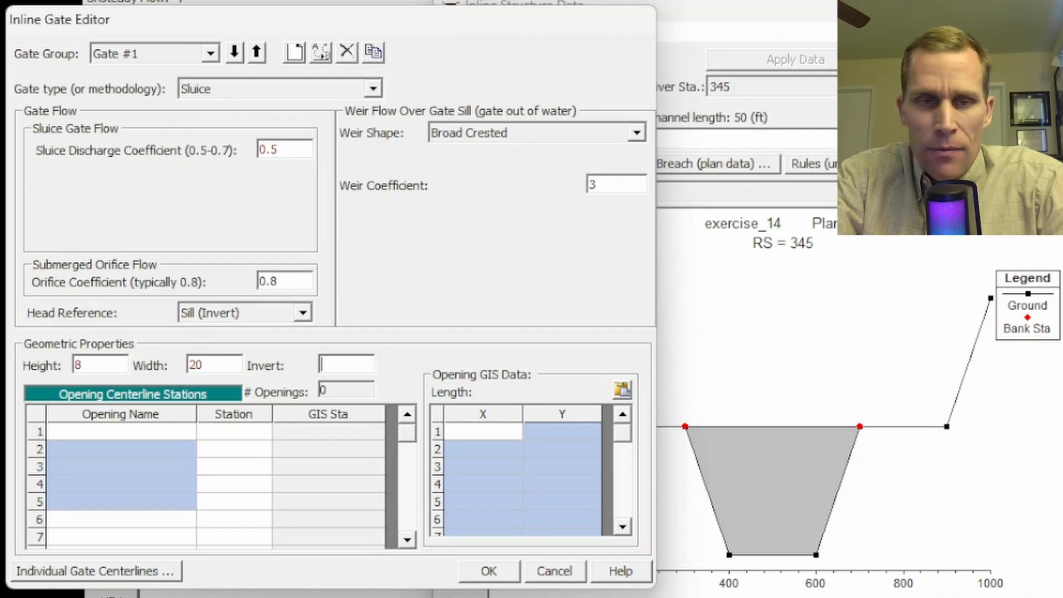
pyautogui.press('Tab')
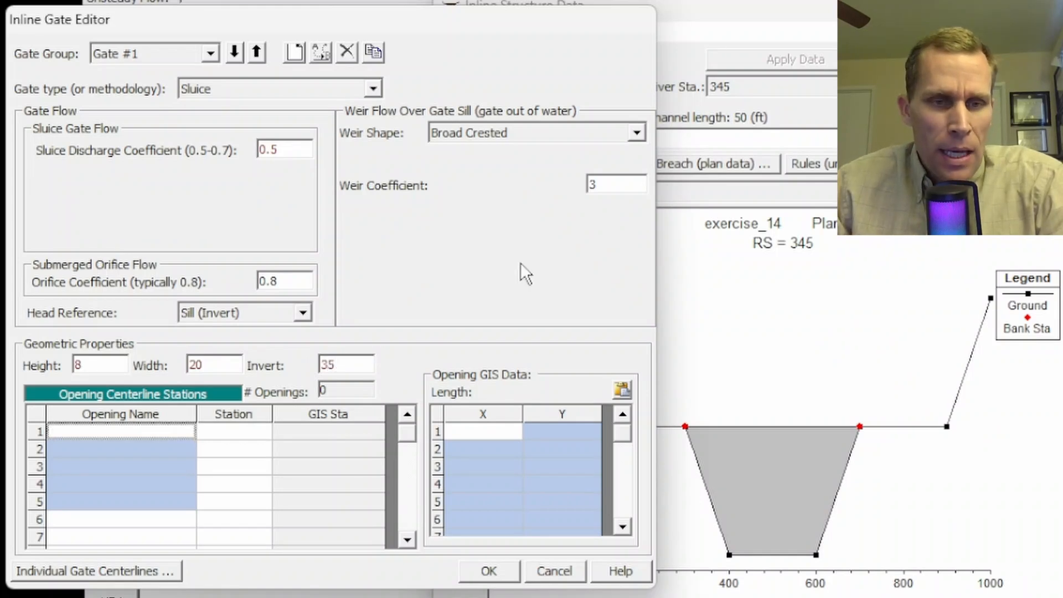
# Step: Name five openings for Gate #1 as g1, g2, g3, g4 and g5
pyautogui.click(135, 433)
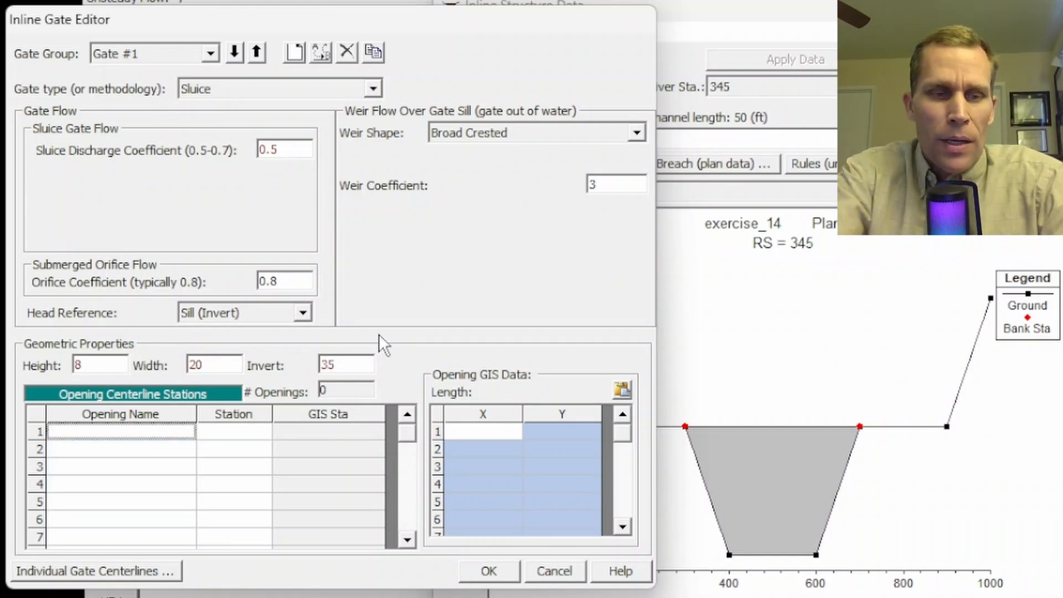
pyautogui.write('g1')
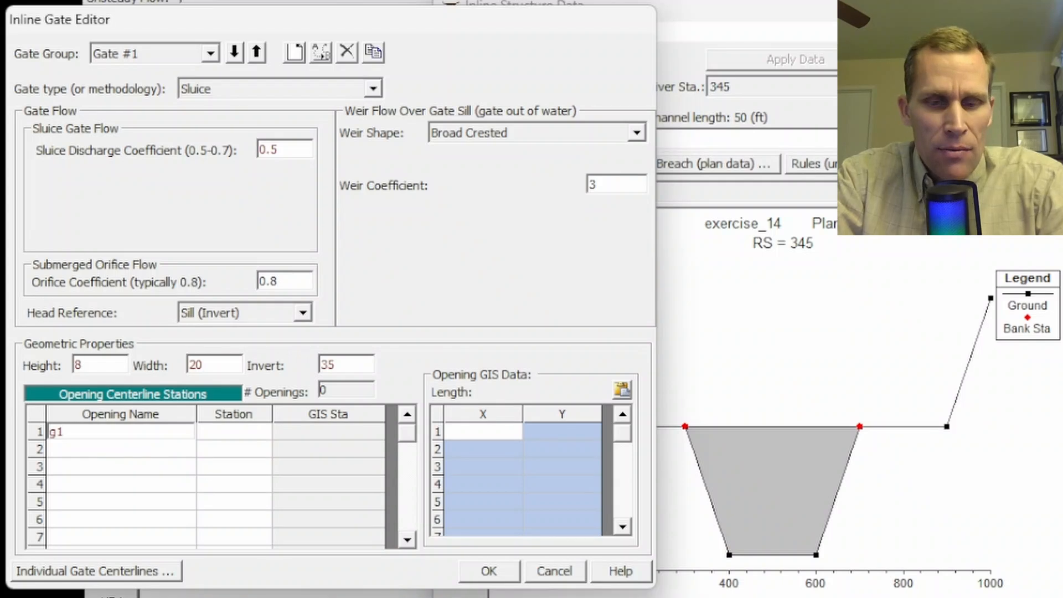
pyautogui.press('Return')
pyautogui.write('g2')
pyautogui.press('Return')
pyautogui.write('g3')
pyautogui.press('Return')
pyautogui.write('g4')
pyautogui.press('Return')
pyautogui.write('g5')
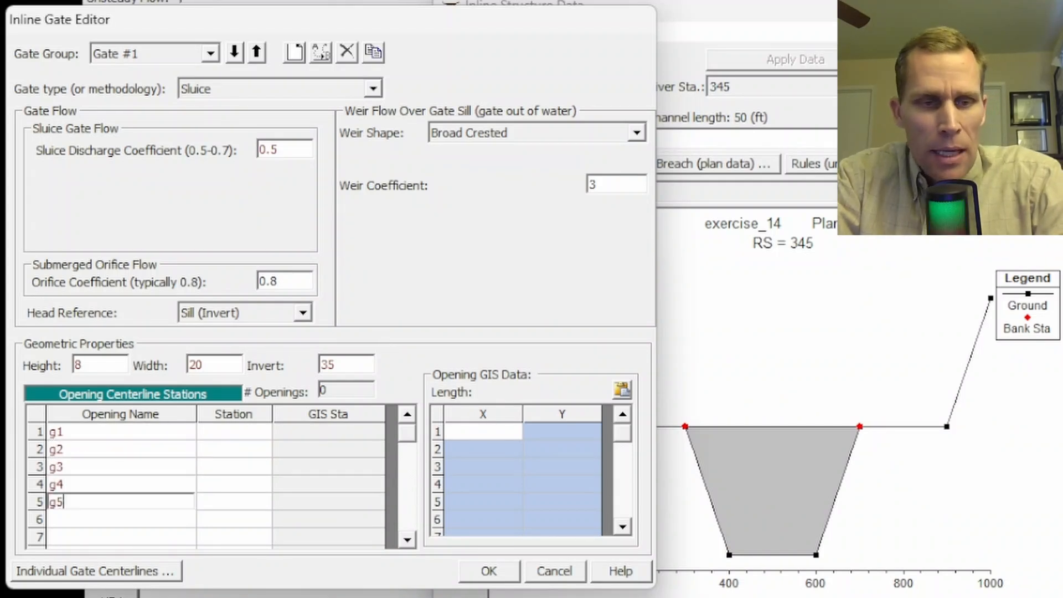
# Step: Set the centerline stations of openings g1 to g5 to 440, 470, 500, 530 and 560 and accept the gate data
pyautogui.press('Up')
pyautogui.press('Up')
pyautogui.press('Up')
pyautogui.press('Up')
pyautogui.press('Right')
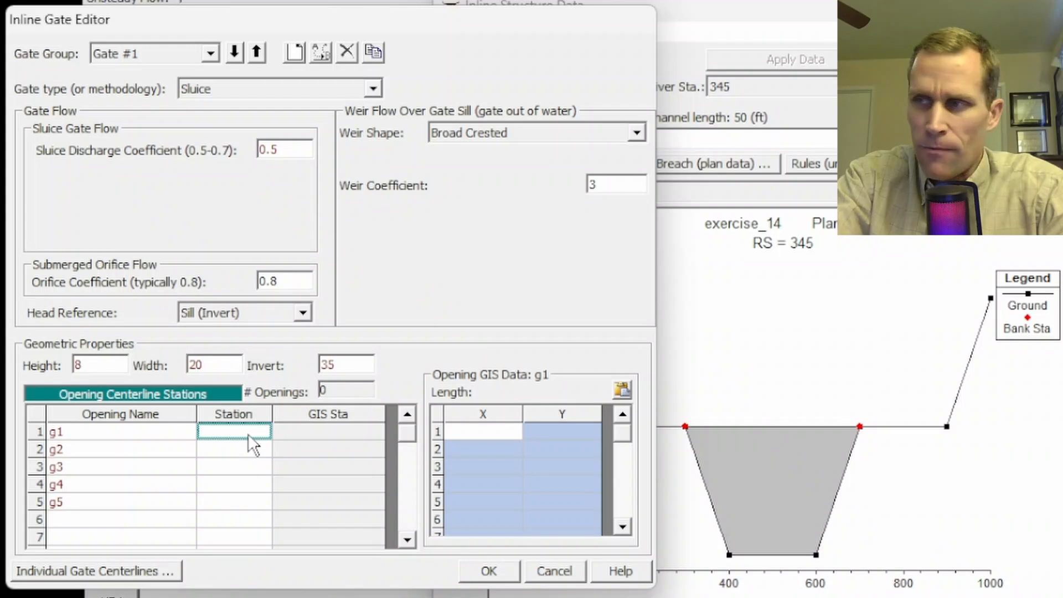
pyautogui.write('440')
pyautogui.press('Return')
pyautogui.write('470')
pyautogui.press('Return')
pyautogui.write('5')
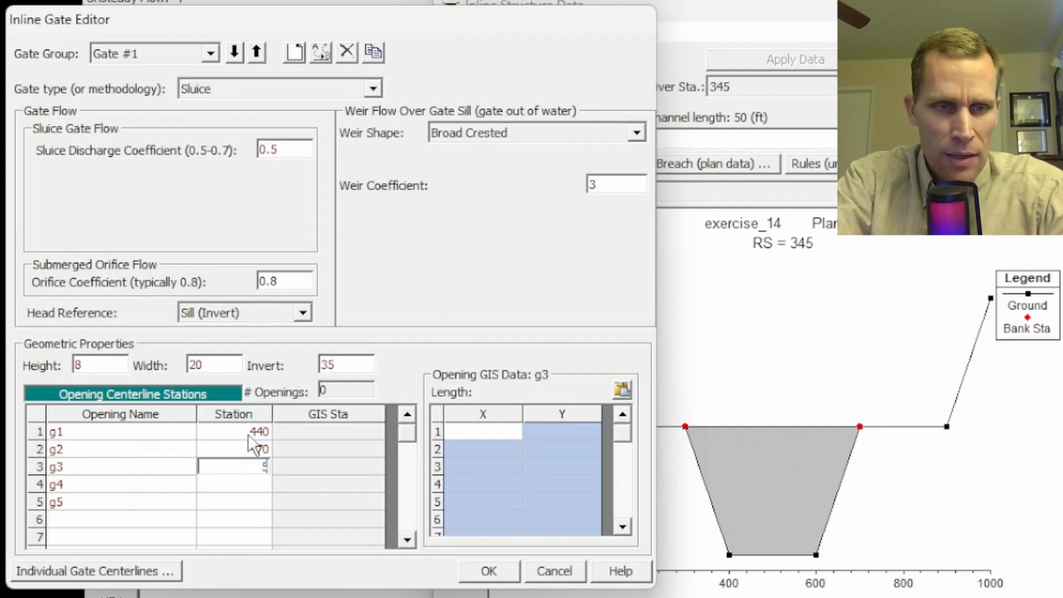
pyautogui.write('00')
pyautogui.press('Return')
pyautogui.write('530')
pyautogui.press('Return')
pyautogui.write('560')
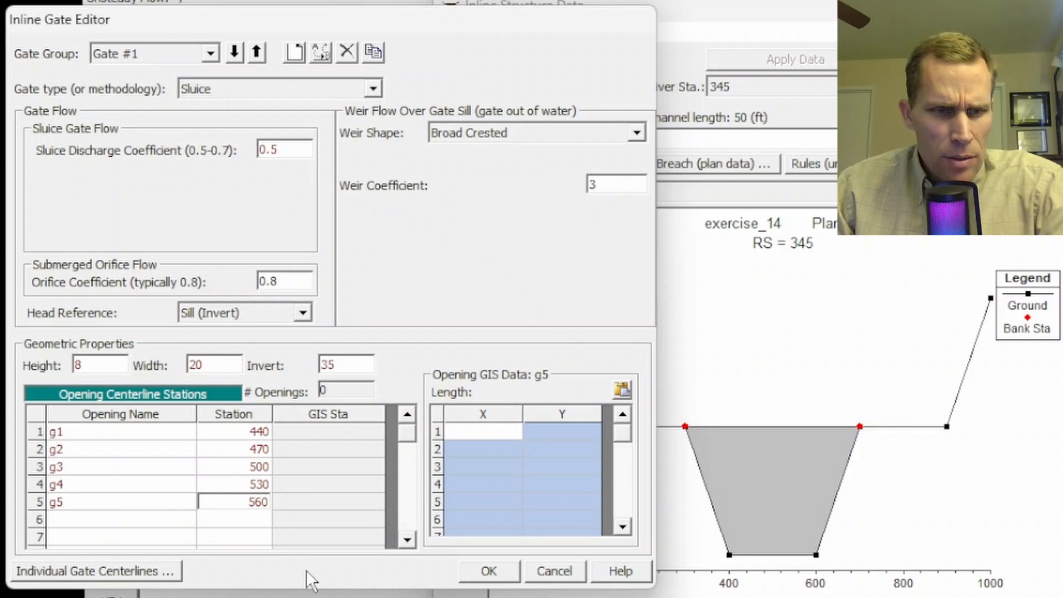
pyautogui.click(488, 571)
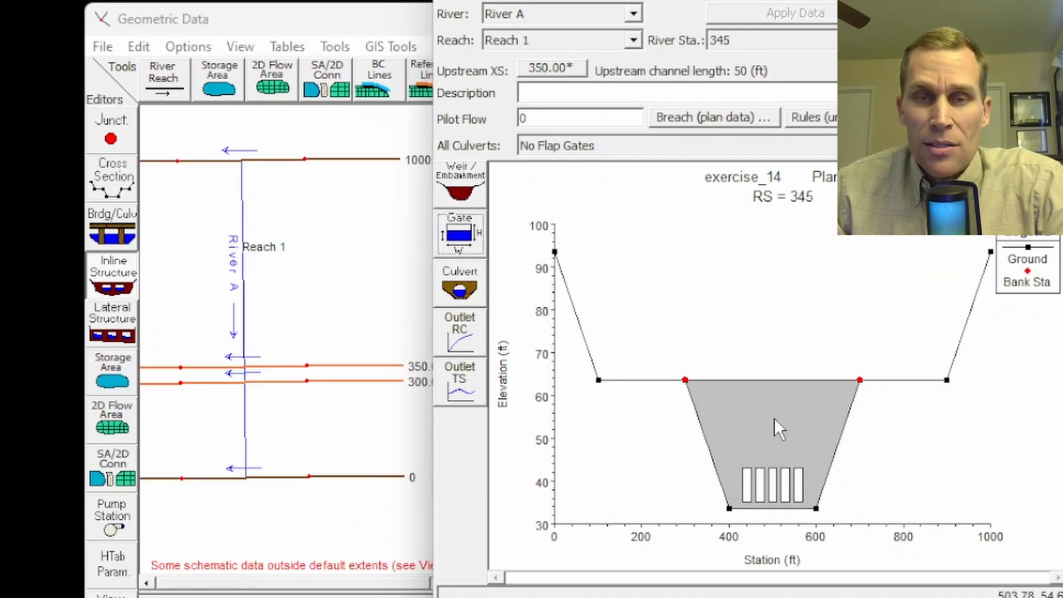
# Step: Reopen the inline structure's gate editor, duplicate Gate #1 as a second gate group and select the copy
pyautogui.click(474, 250)
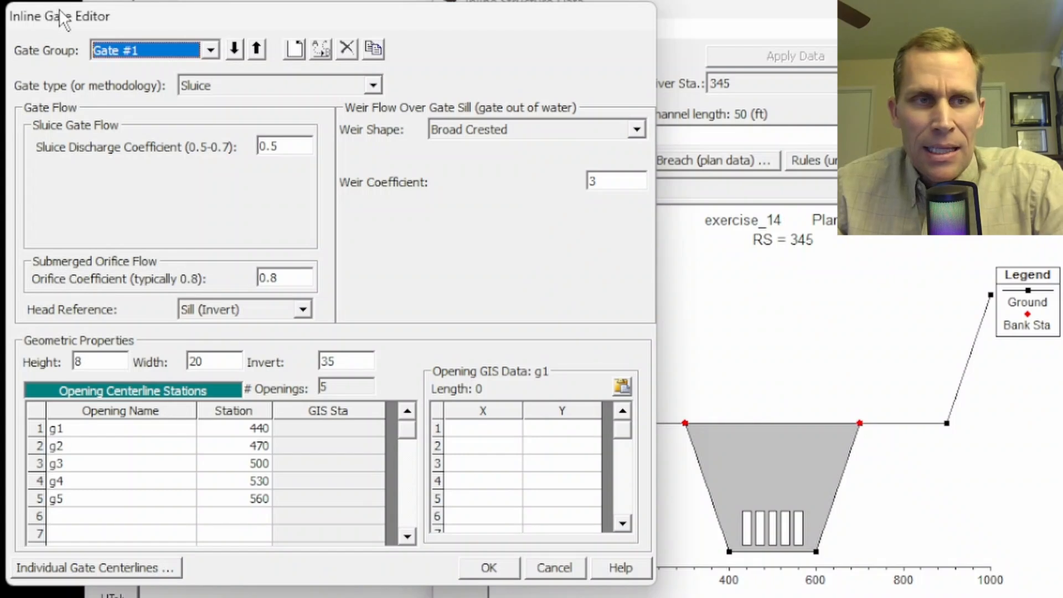
pyautogui.click(149, 55)
pyautogui.click(148, 50)
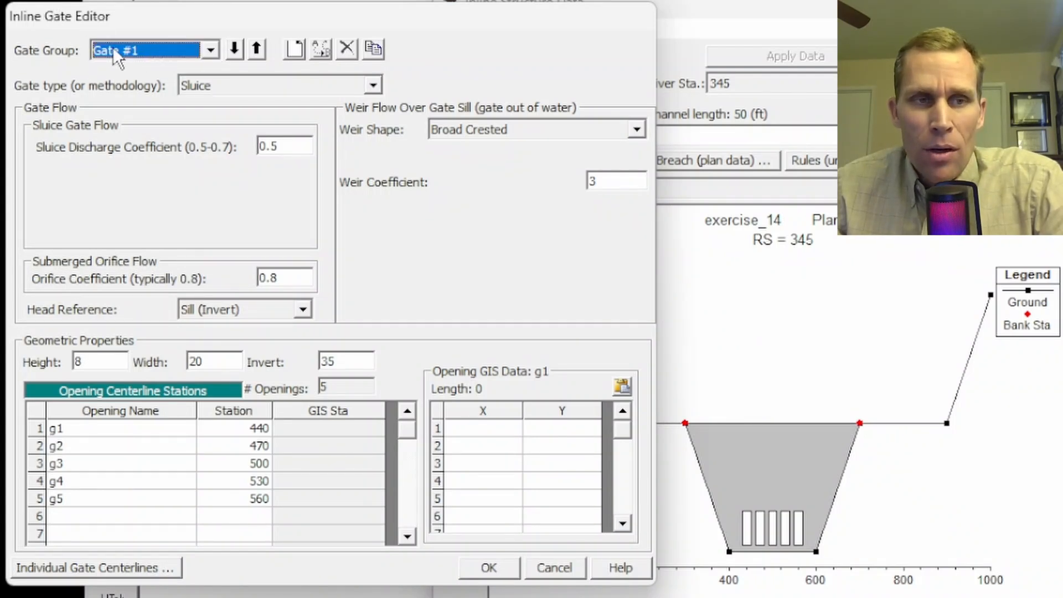
pyautogui.click(373, 48)
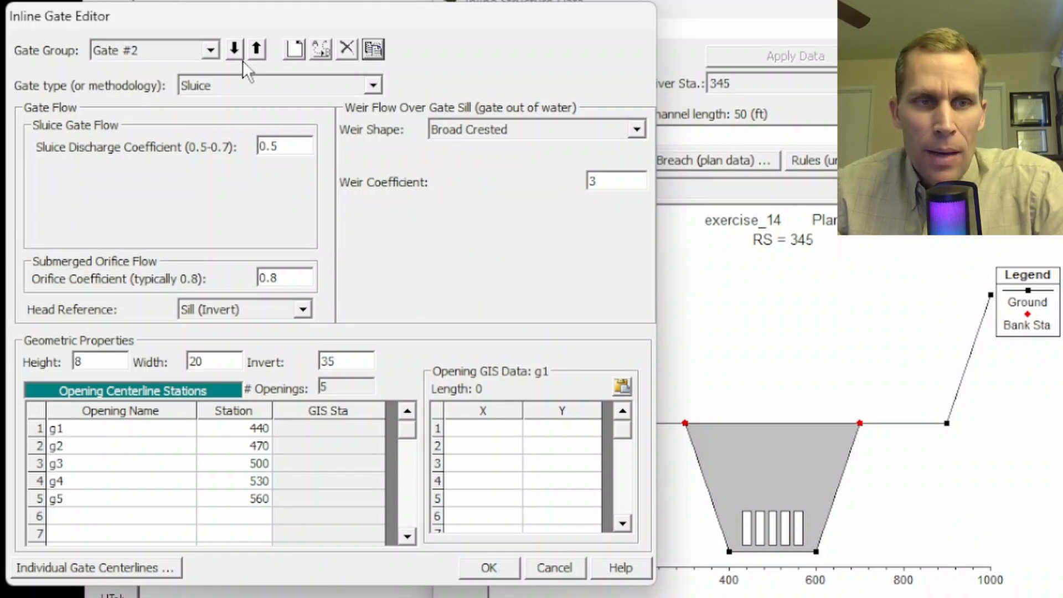
pyautogui.click(212, 51)
pyautogui.click(191, 69)
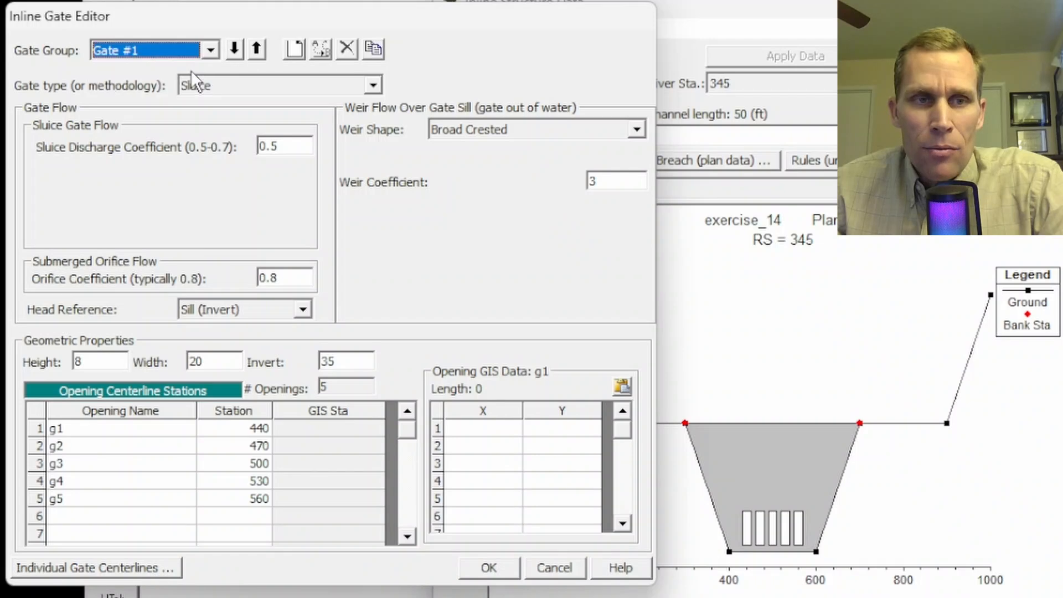
pyautogui.click(209, 51)
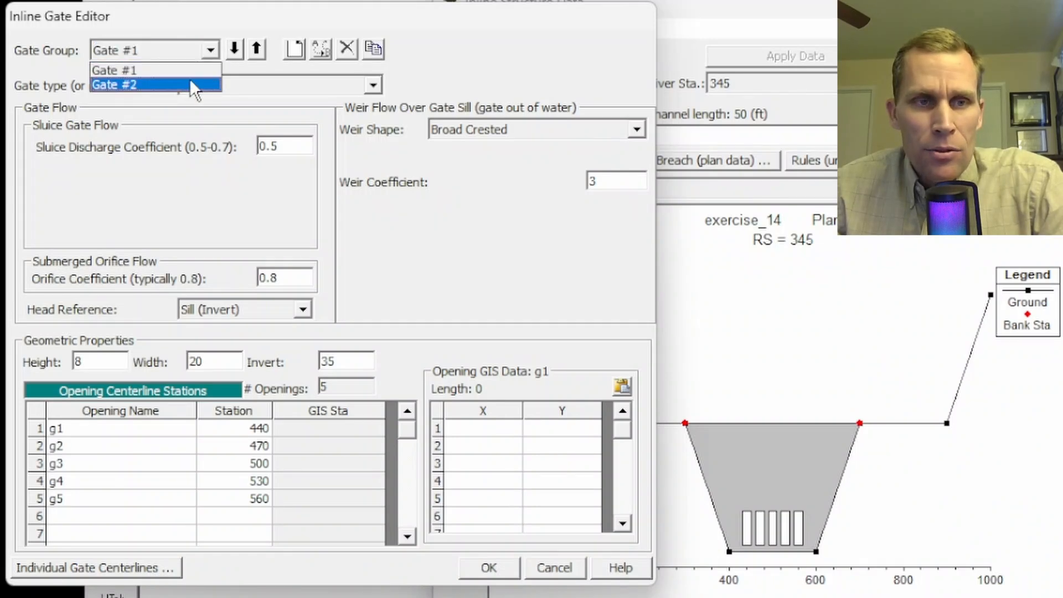
pyautogui.click(190, 78)
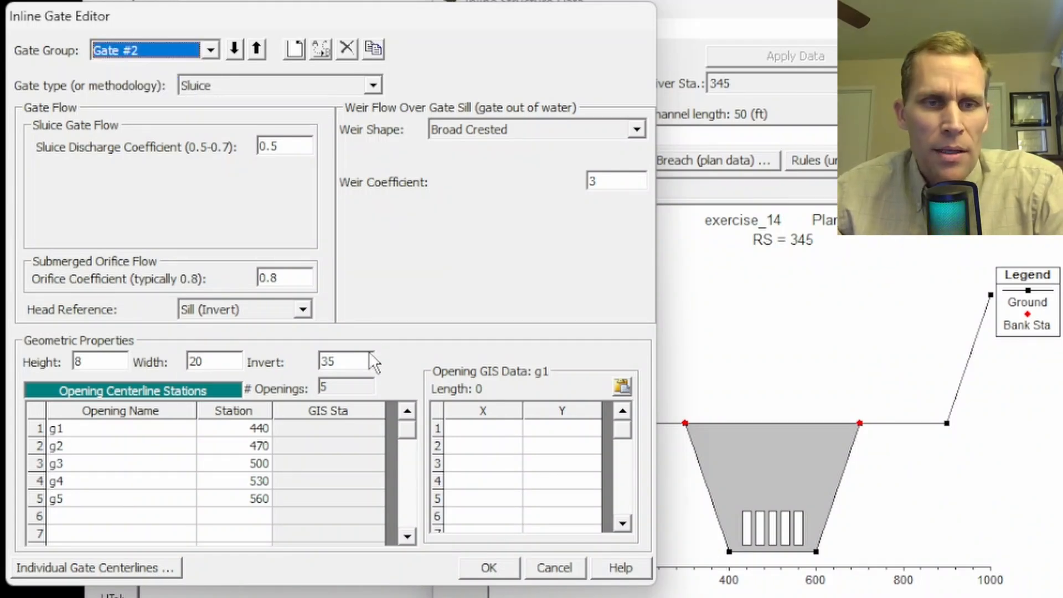
# Step: Set the invert of Gate #2 to 48 and accept the gate data
pyautogui.click(335, 359)
pyautogui.moveTo(334, 359); pyautogui.dragTo(294, 366)
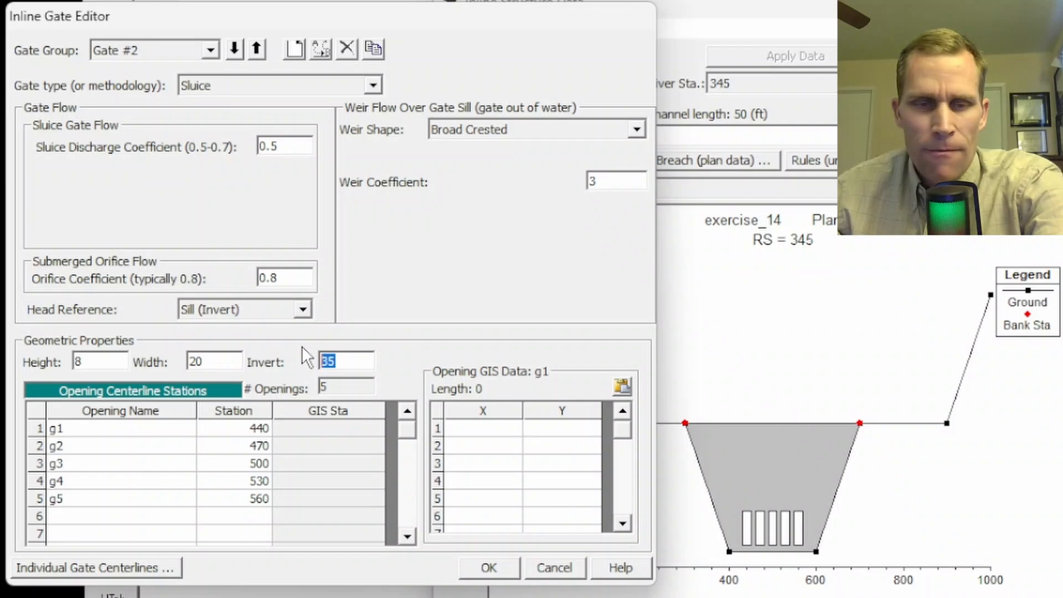
pyautogui.write('38')
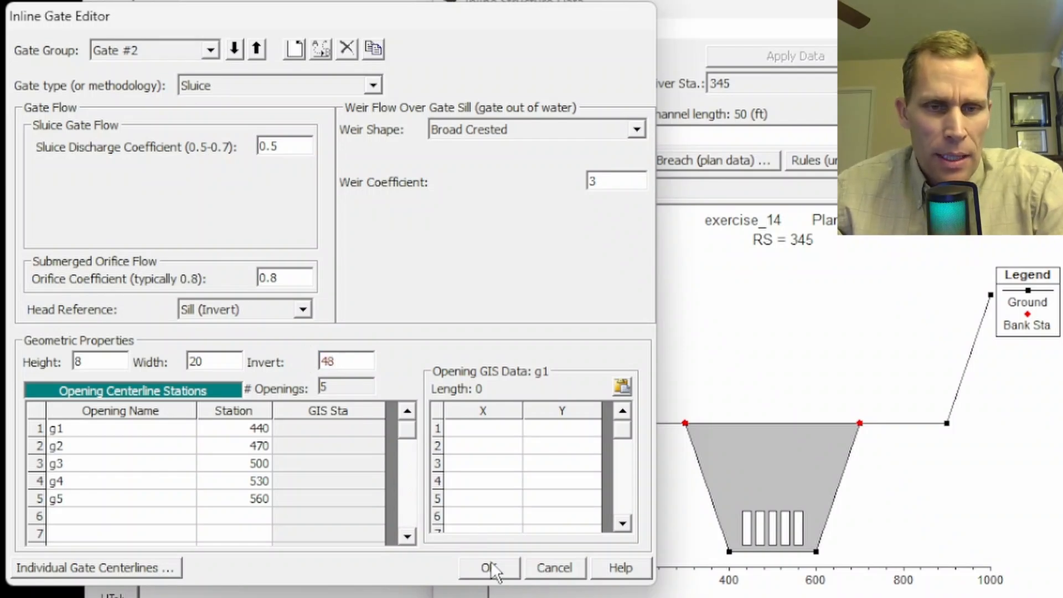
pyautogui.click(487, 568)
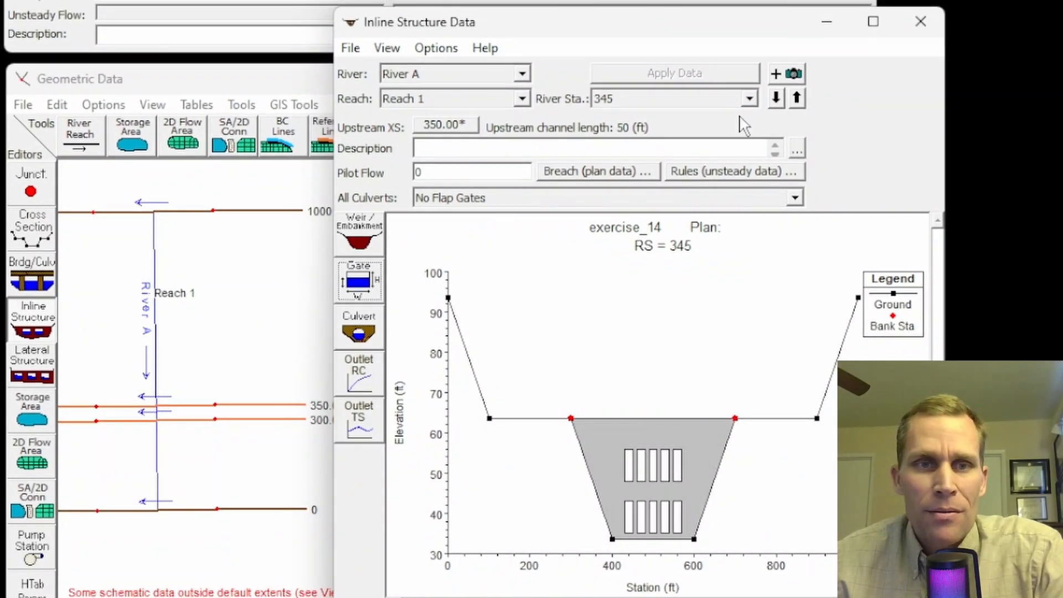
# Step: Close the inline structure data and save the geometry under the title base in the project folder
pyautogui.click(920, 22)
pyautogui.click(23, 105)
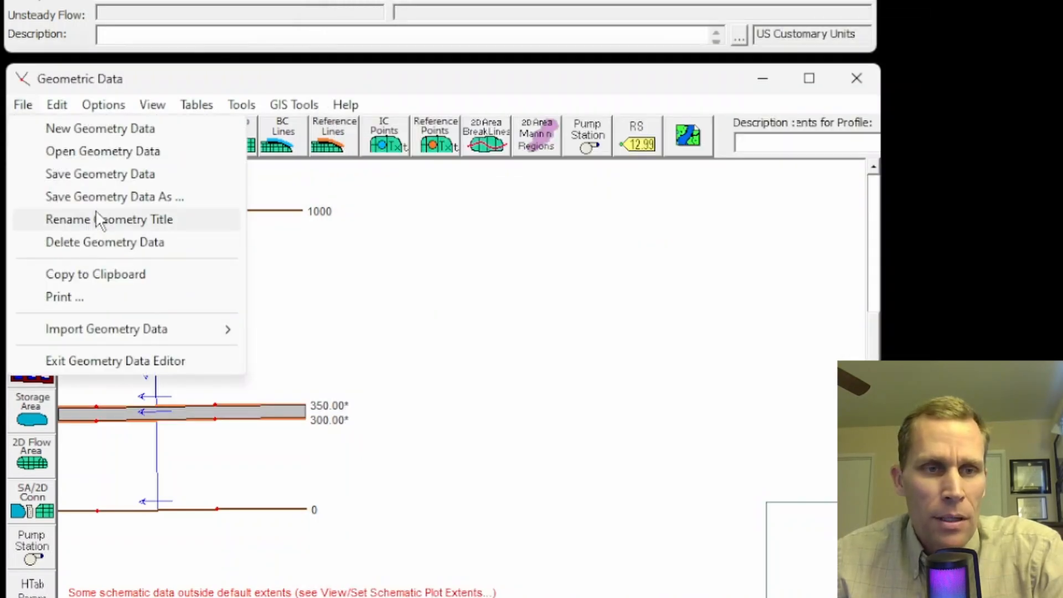
pyautogui.click(95, 195)
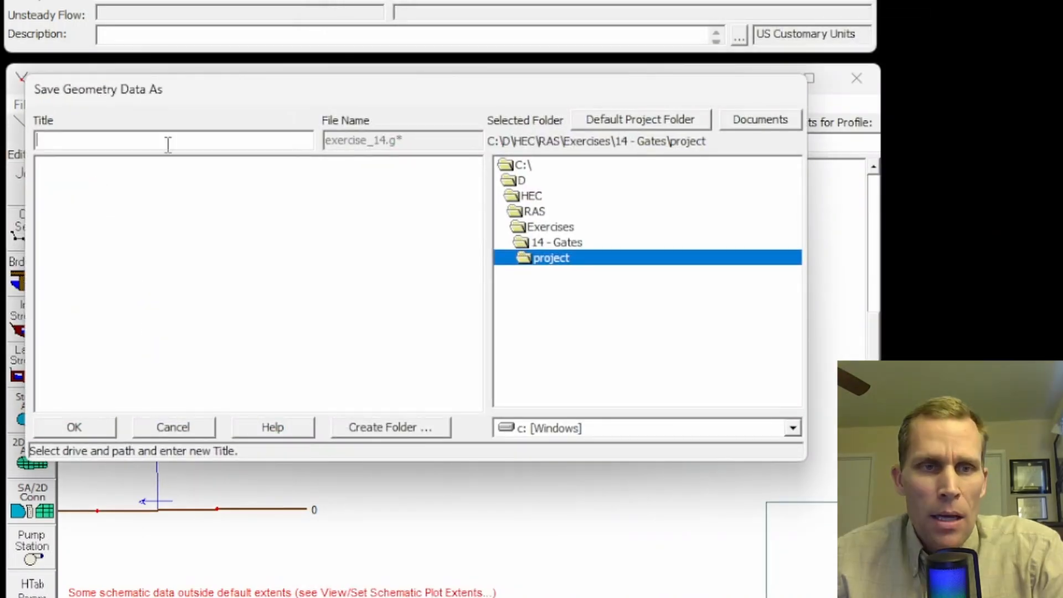
pyautogui.write('base')
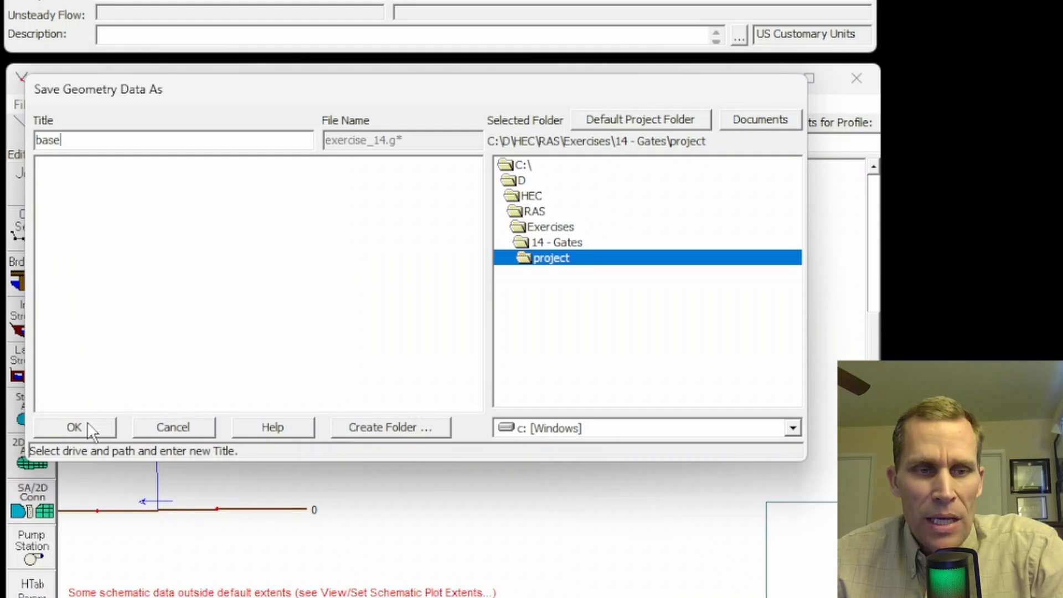
pyautogui.click(87, 424)
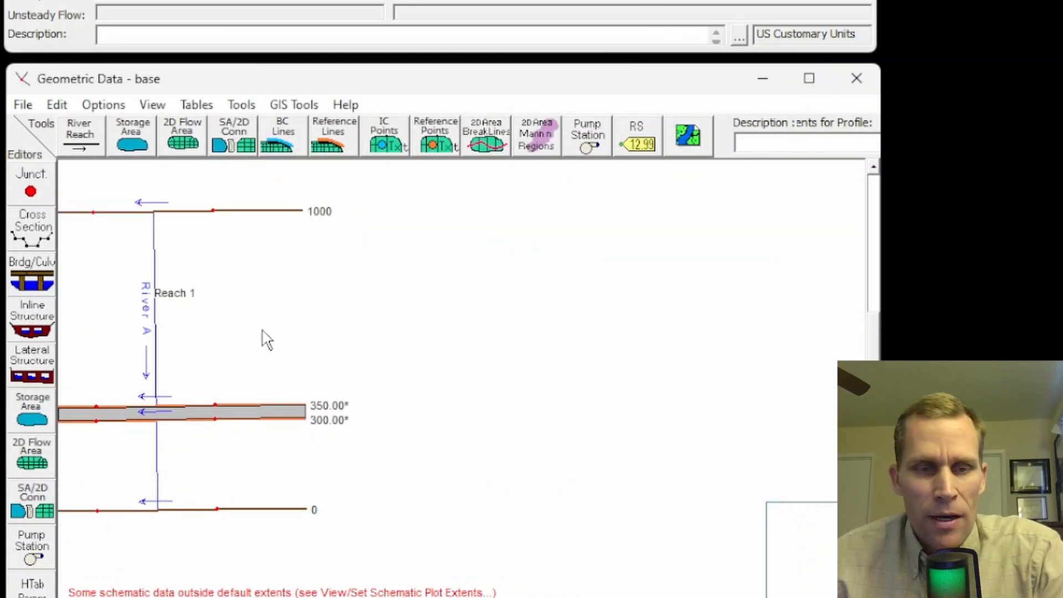
pyautogui.scroll(1, 264, 414)
pyautogui.scroll(2, 157, 437)
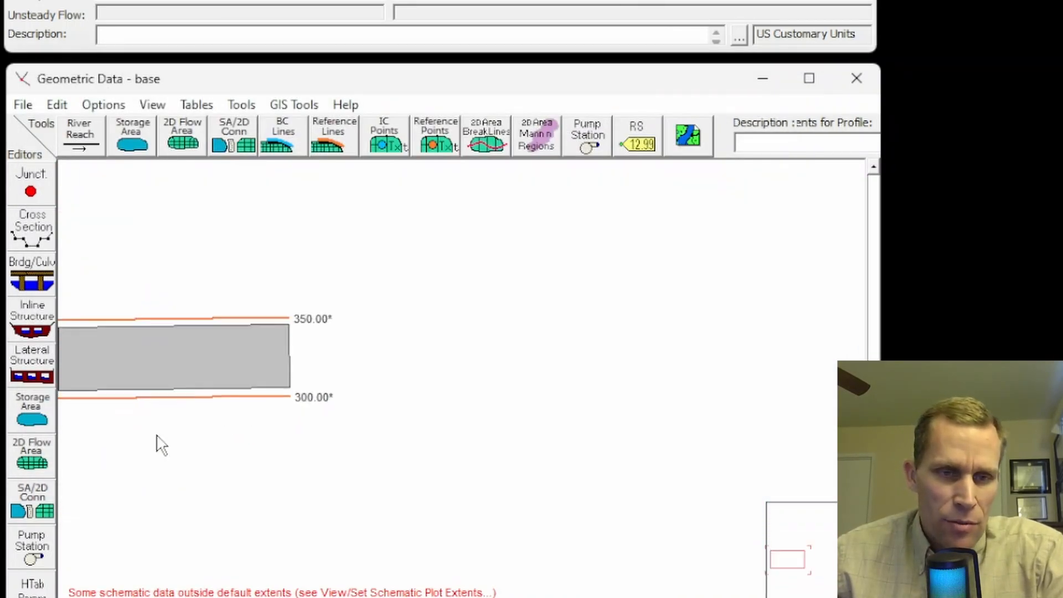
pyautogui.scroll(1, 157, 436)
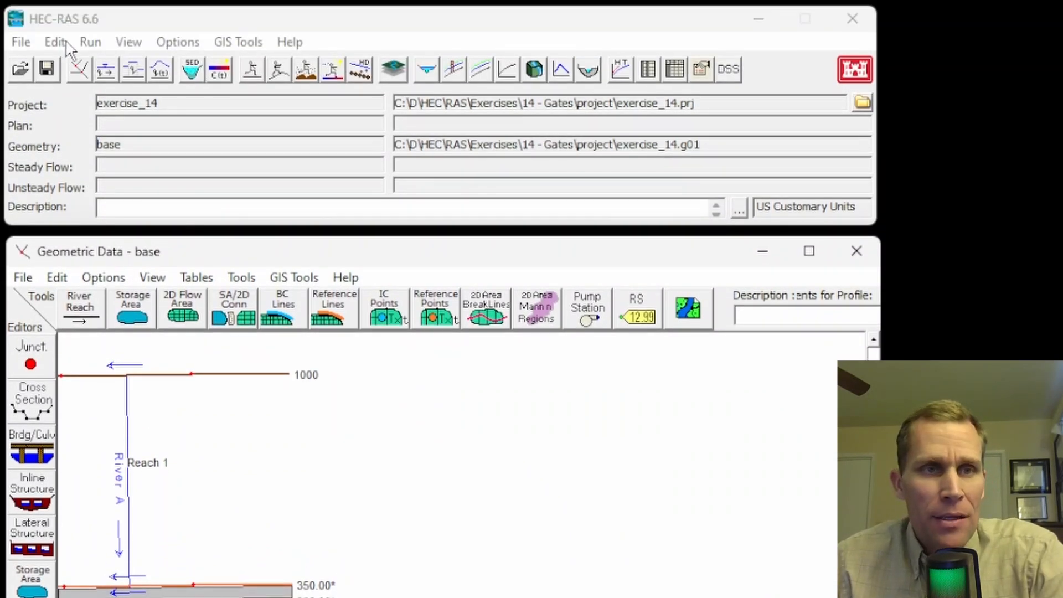
# Step: Open the unsteady flow data and check which boundary condition types are available at the three river stations
pyautogui.click(59, 43)
pyautogui.click(109, 145)
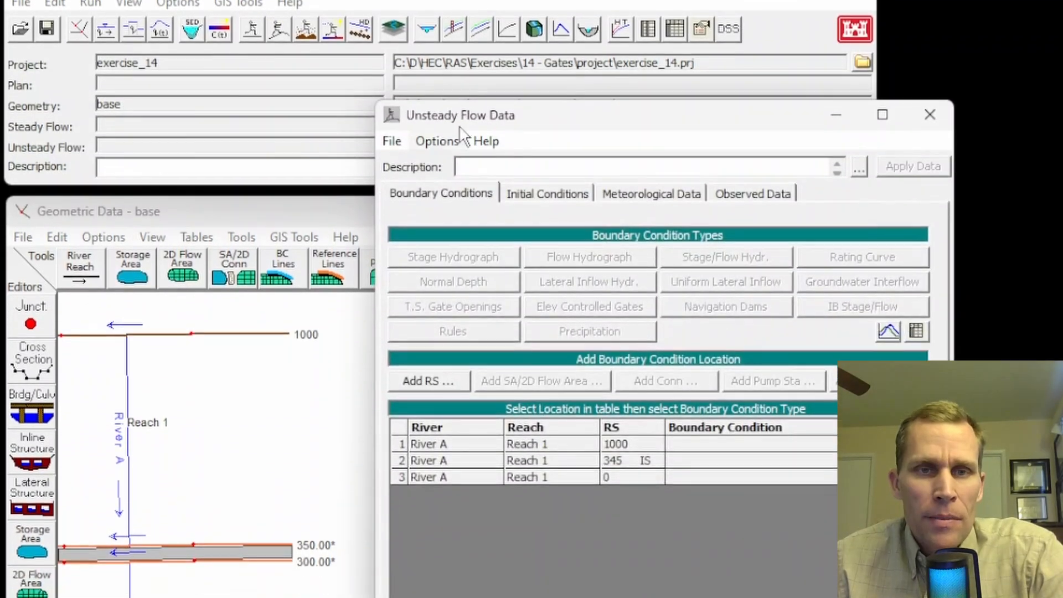
pyautogui.moveTo(484, 158); pyautogui.dragTo(320, 105)
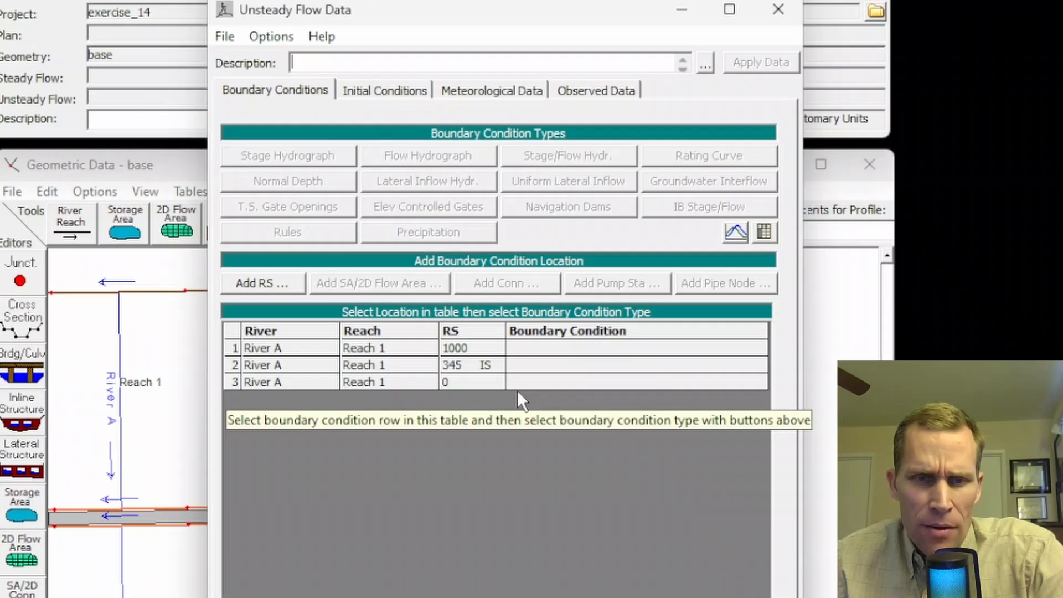
pyautogui.click(533, 367)
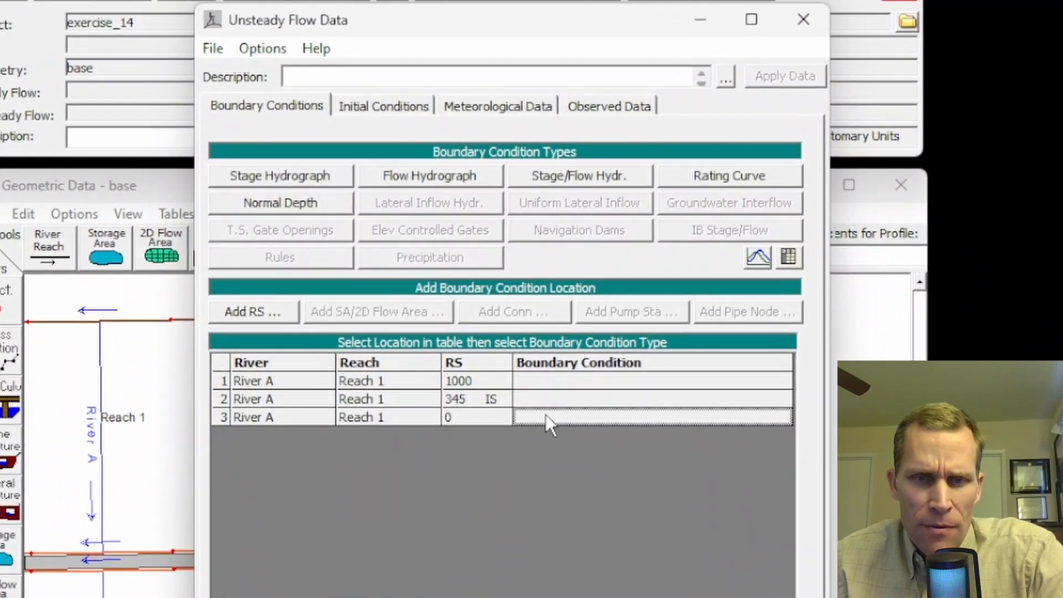
pyautogui.click(546, 382)
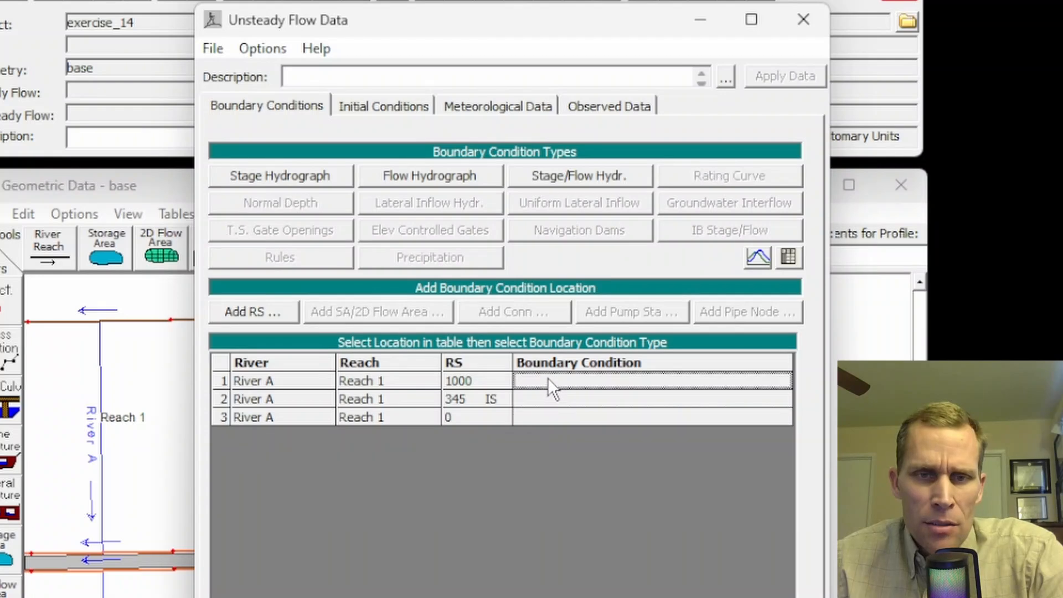
pyautogui.click(548, 402)
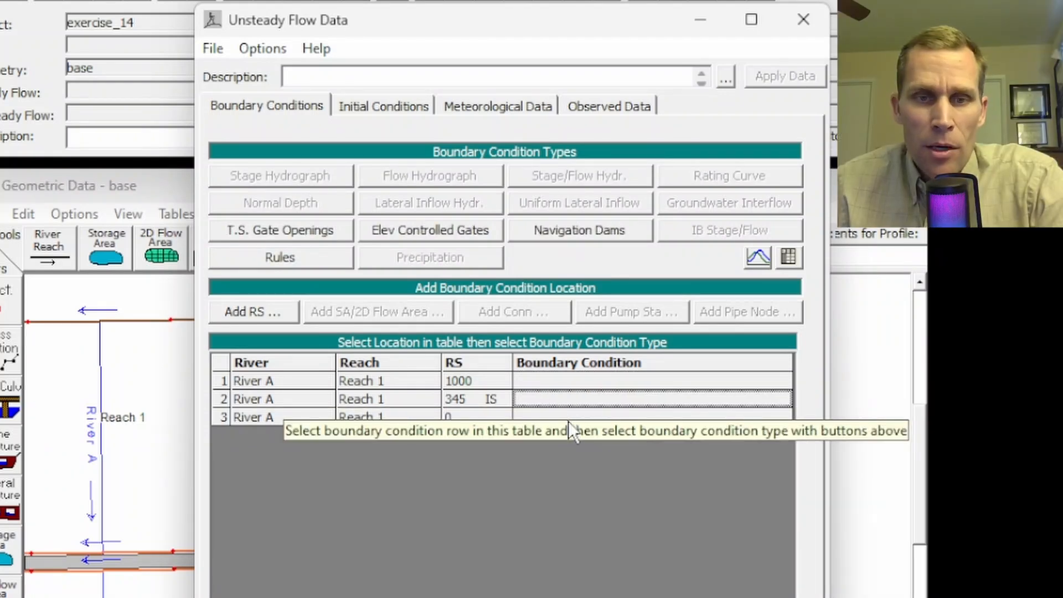
# Step: Assign a normal depth boundary with a friction slope of 0.01 to River A, Reach 1, RS 0
pyautogui.click(539, 419)
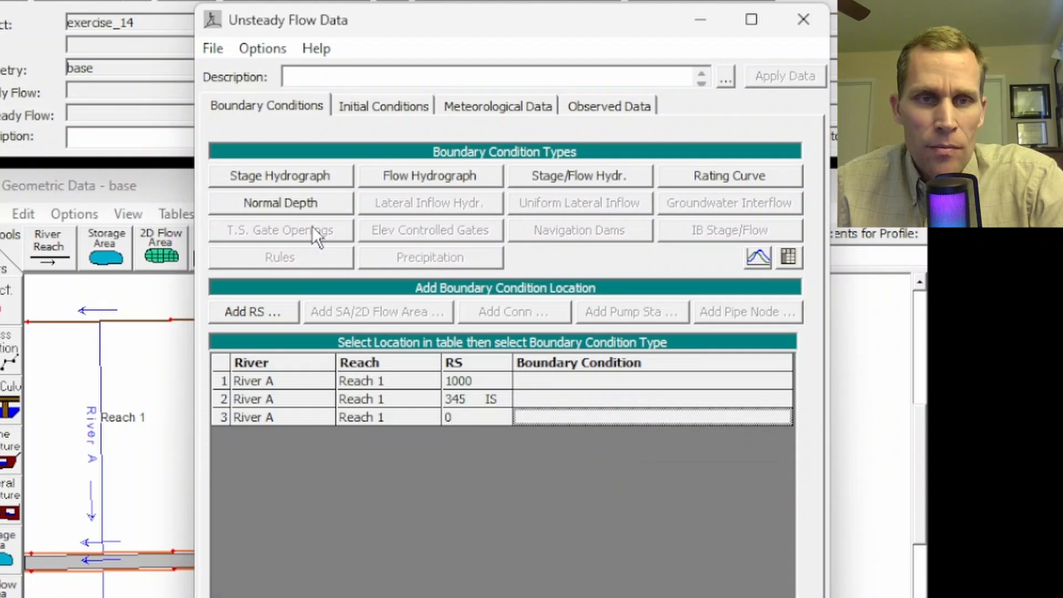
pyautogui.click(307, 203)
pyautogui.doubleClick(916, 386)
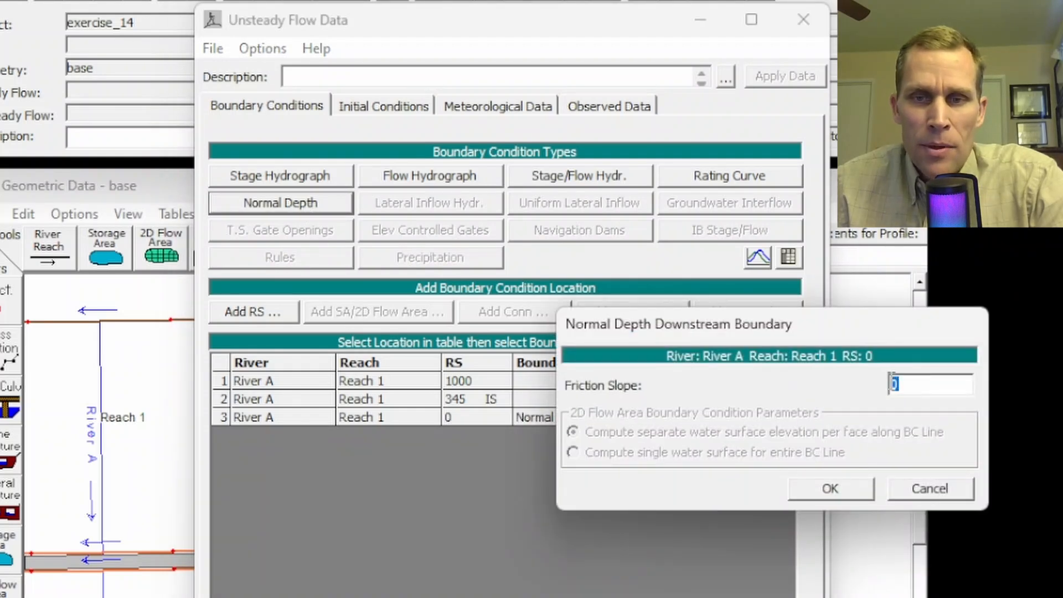
pyautogui.write('0.01')
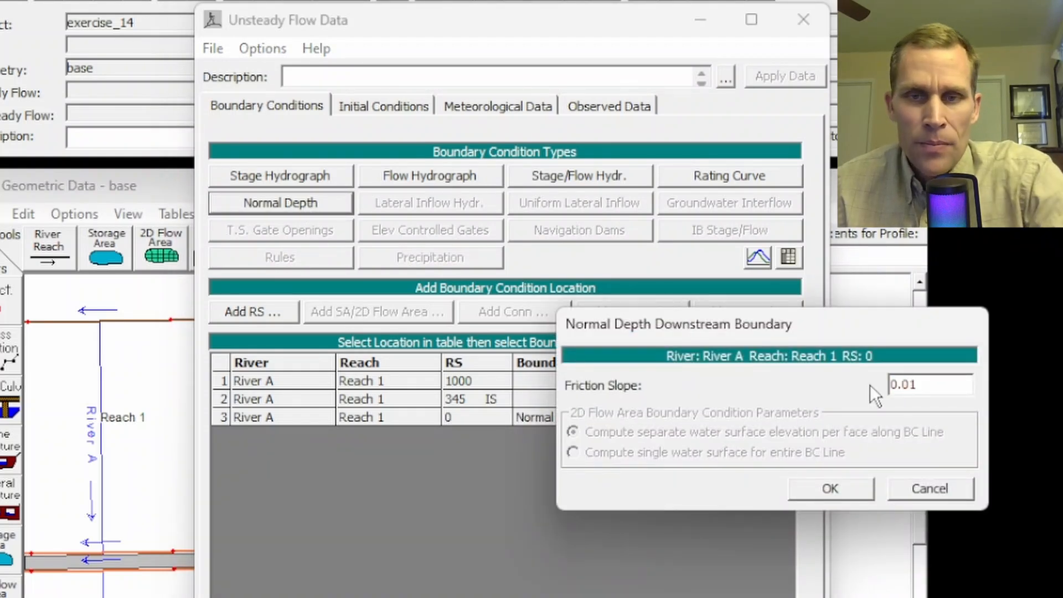
pyautogui.click(843, 486)
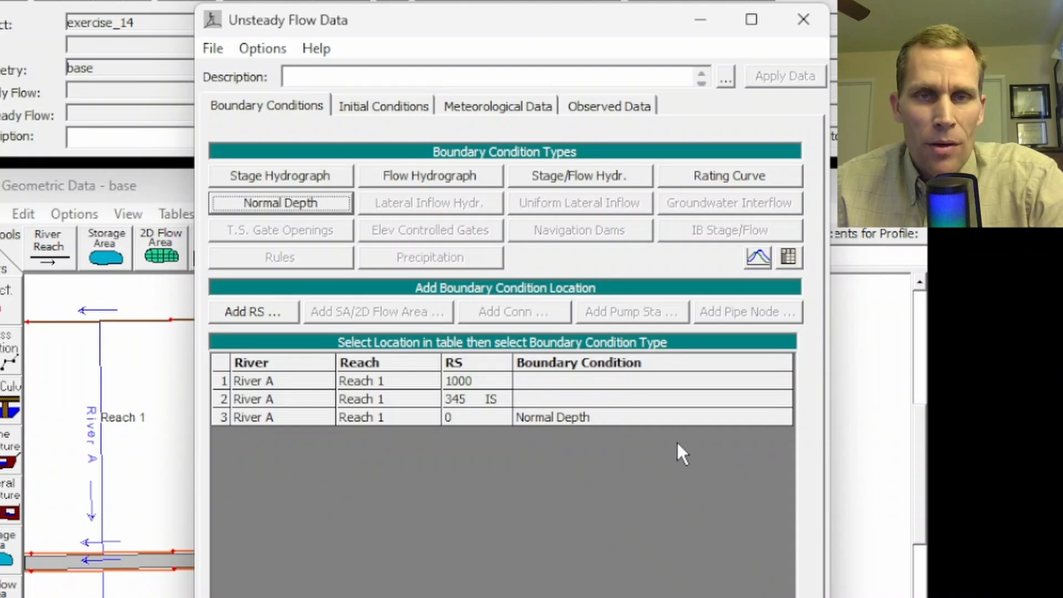
# Step: Assign a flow hydrograph to RS 1000, using table entry with the simulation time as the starting reference
pyautogui.click(566, 380)
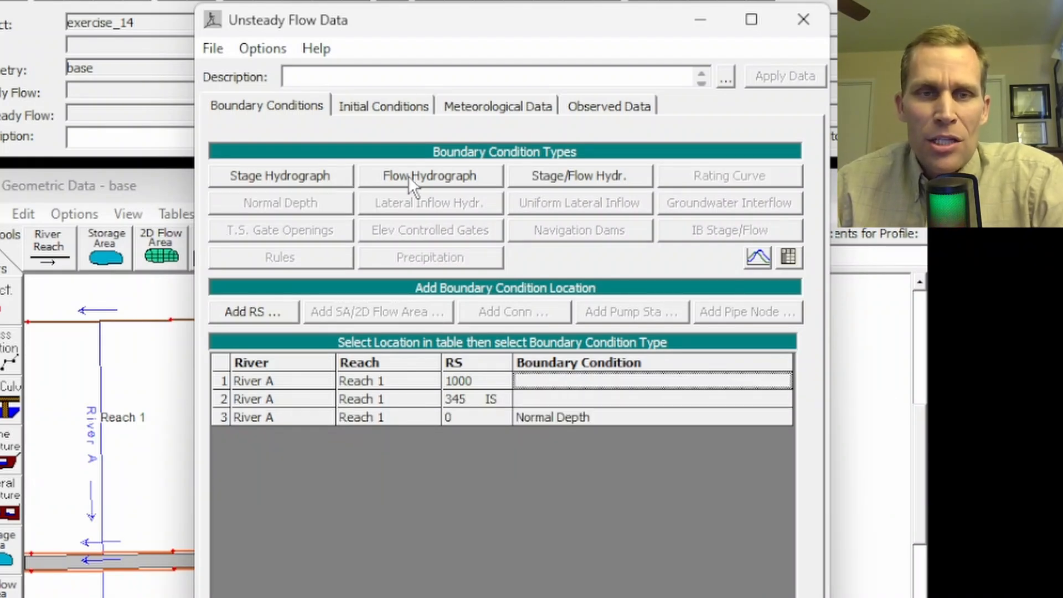
pyautogui.click(432, 177)
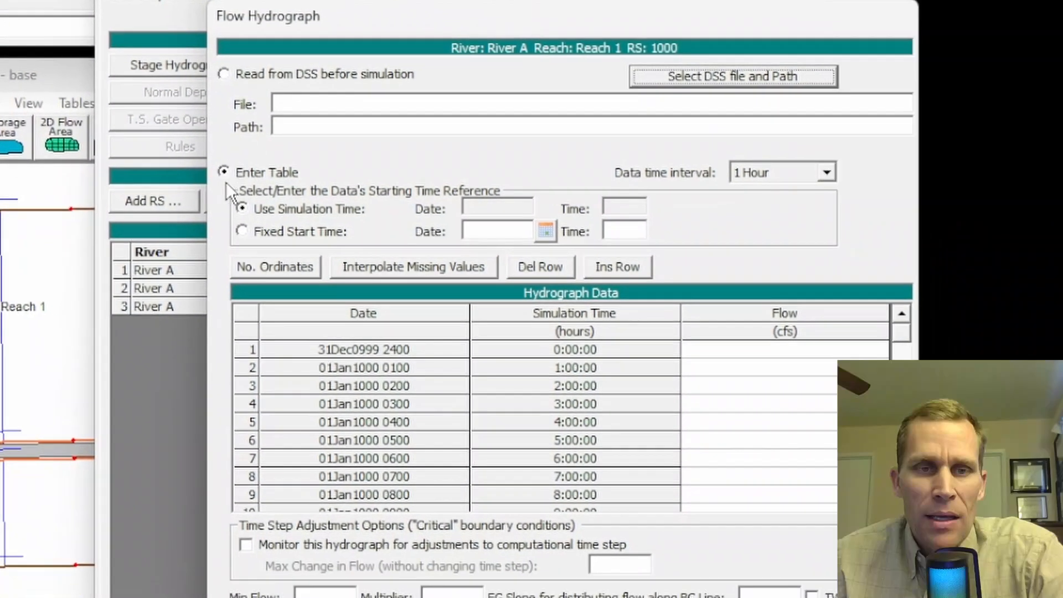
pyautogui.click(256, 210)
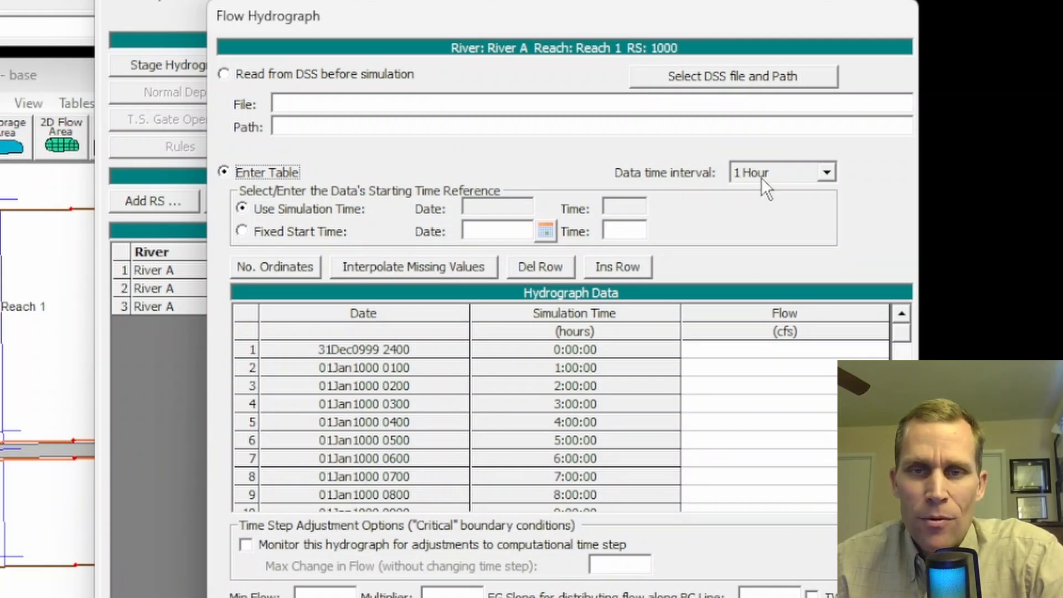
# Step: Set the maximum number of ordinates in the RS 1000 flow hydrograph to 250
pyautogui.click(265, 267)
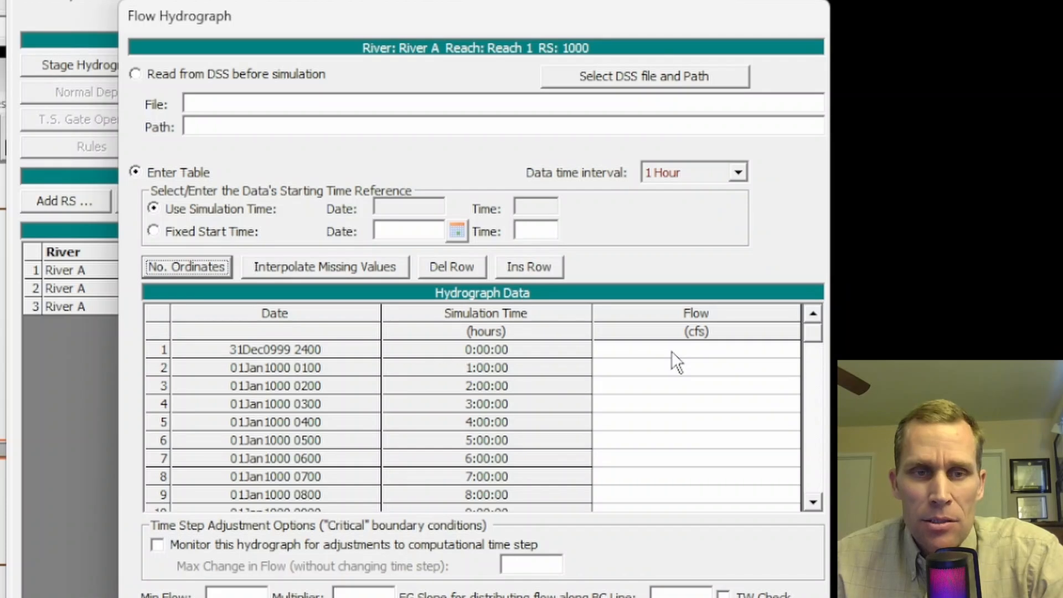
pyautogui.click(197, 269)
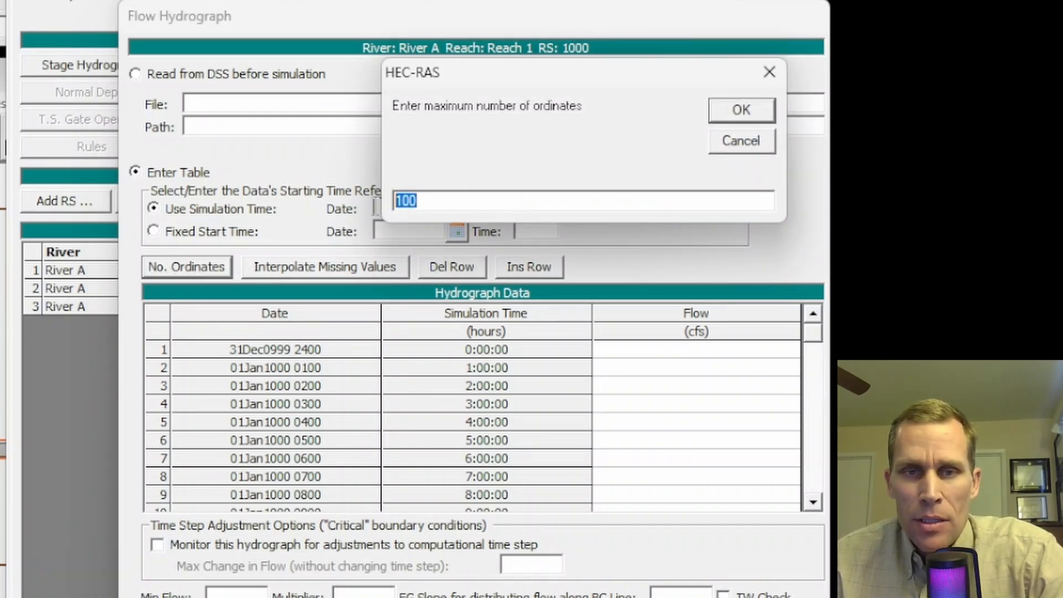
pyautogui.write('250')
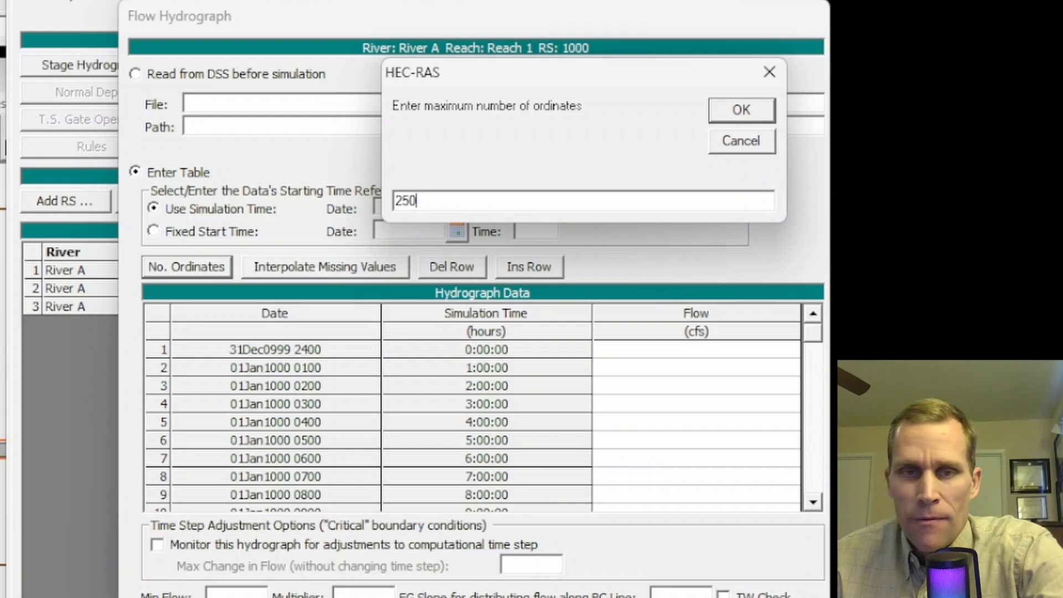
pyautogui.click(739, 108)
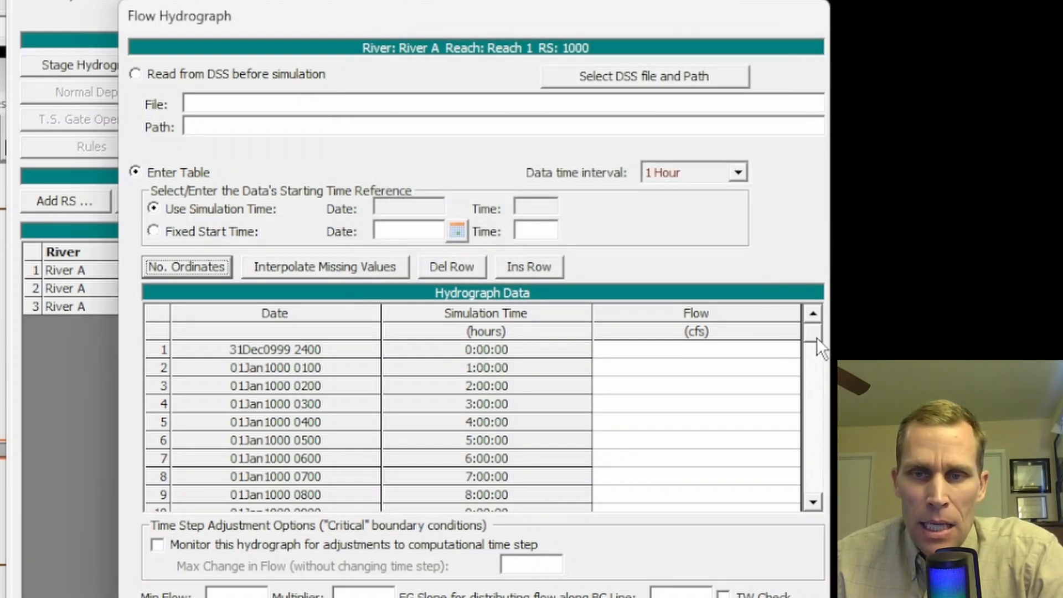
# Step: Paste the copied flow series (0, 500, 1000 cfs and onward) into all 250 rows of the RS 1000 hydrograph and plot it
pyautogui.moveTo(816, 337); pyautogui.dragTo(801, 306)
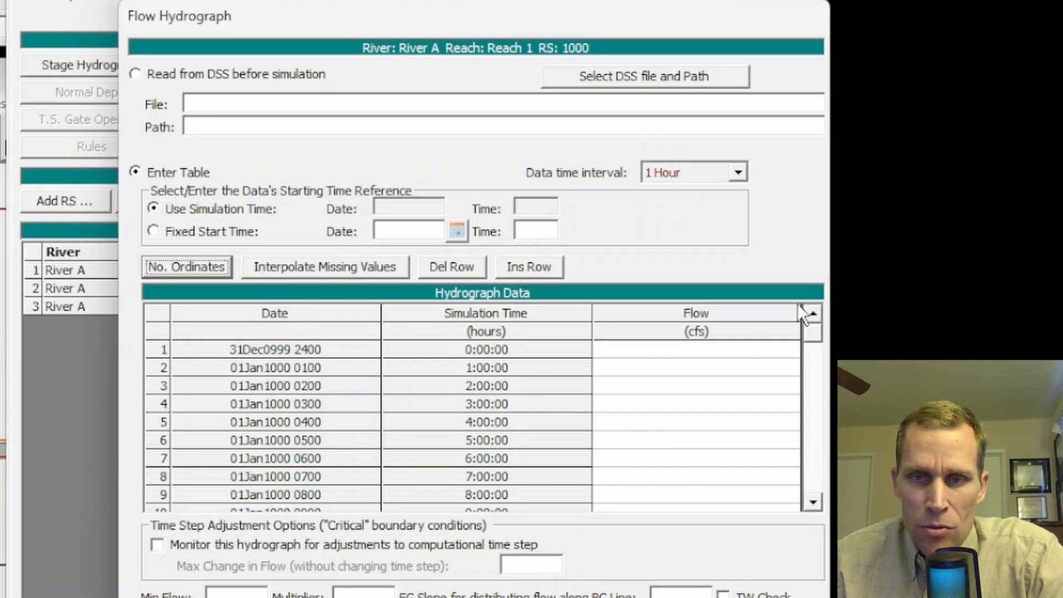
pyautogui.moveTo(725, 347); pyautogui.dragTo(650, 487)
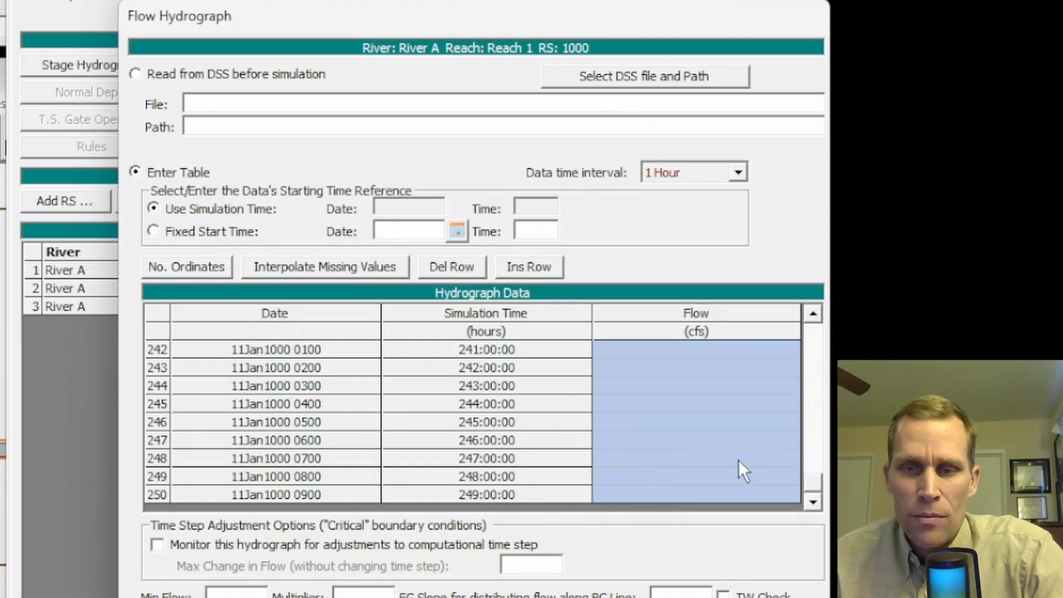
pyautogui.write('10000')
pyautogui.scroll(7, 703, 437)
pyautogui.moveTo(811, 462); pyautogui.dragTo(814, 331)
pyautogui.click(629, 349)
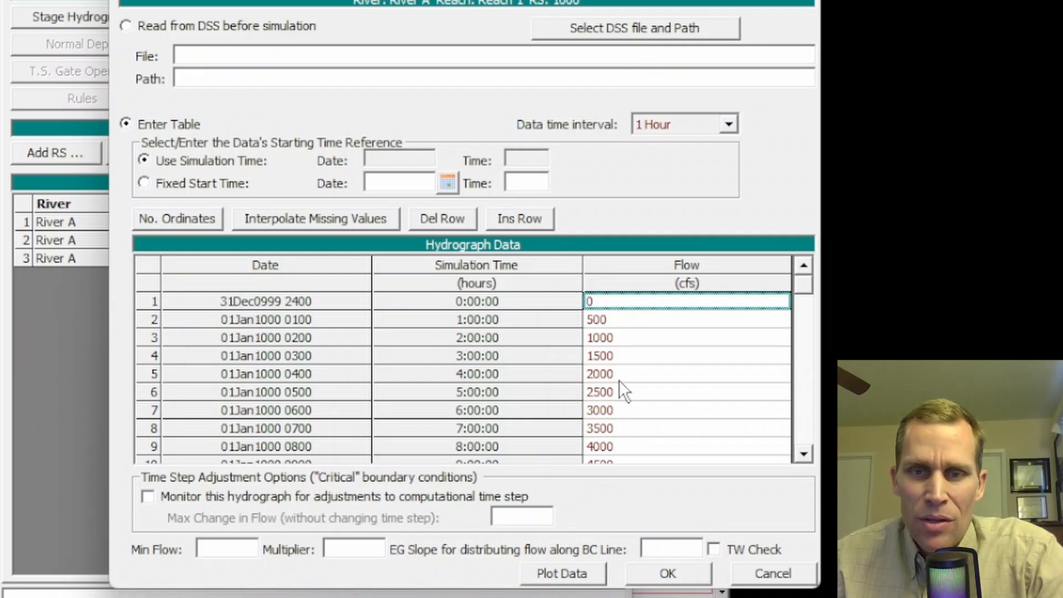
pyautogui.click(571, 576)
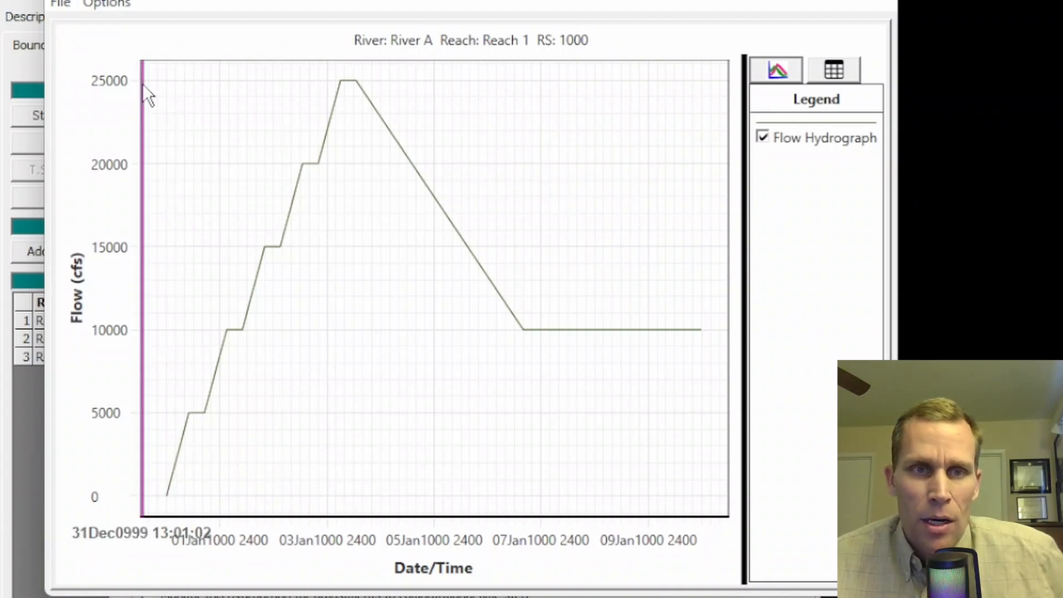
pyautogui.click(862, 6)
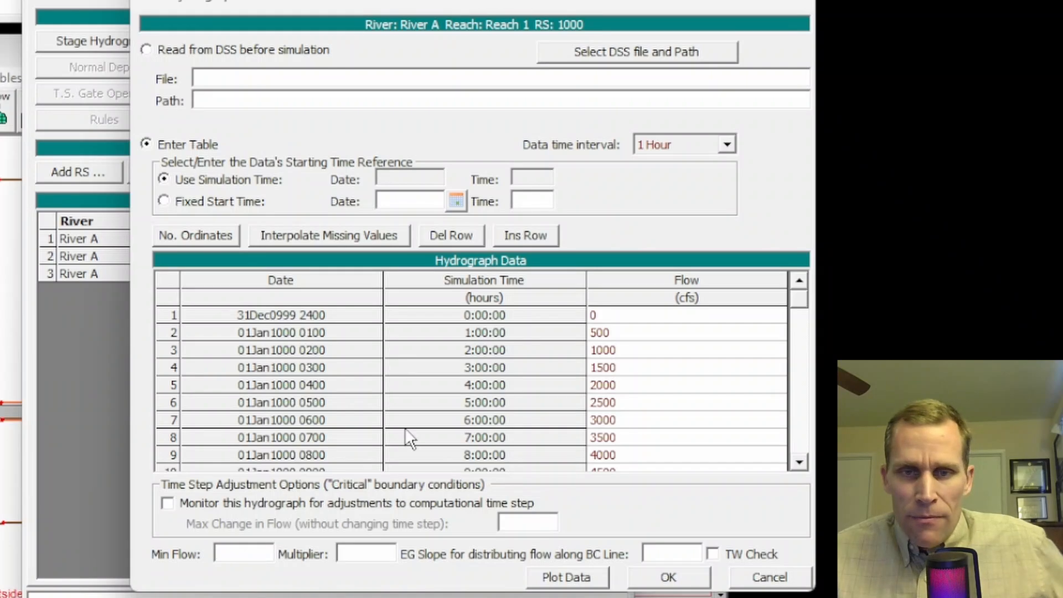
# Step: Set the RS 1000 hydrograph's minimum flow to 1000, check it in the plot, and accept the flow hydrograph
pyautogui.write('1')
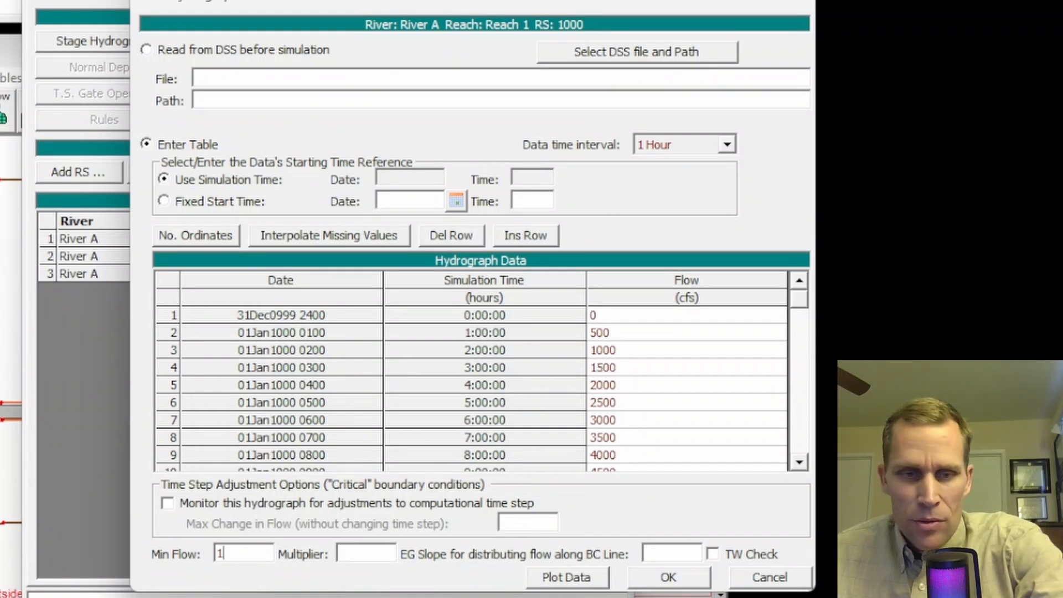
pyautogui.write('000')
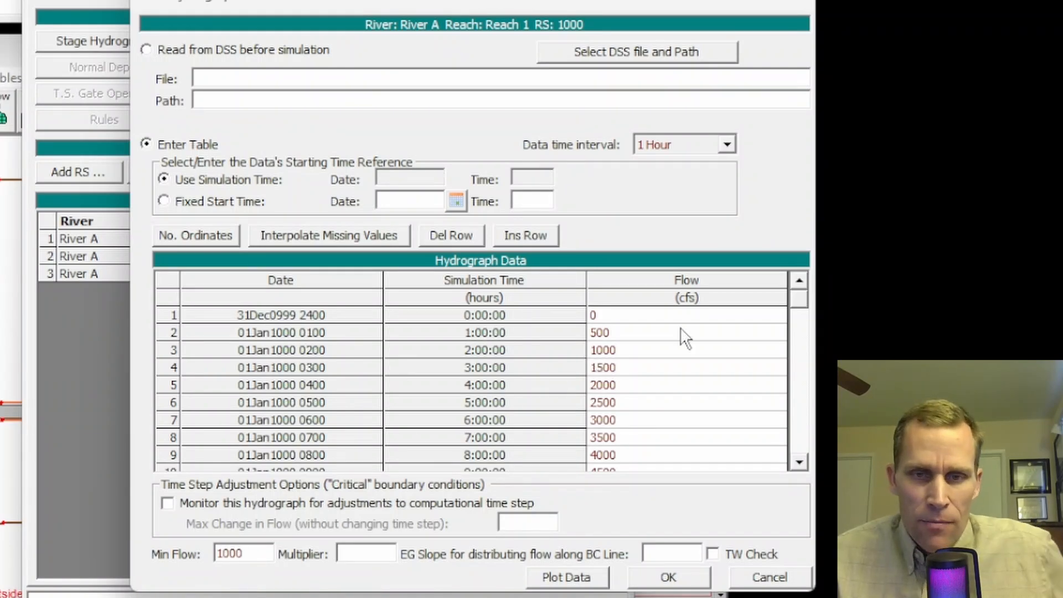
pyautogui.click(601, 319)
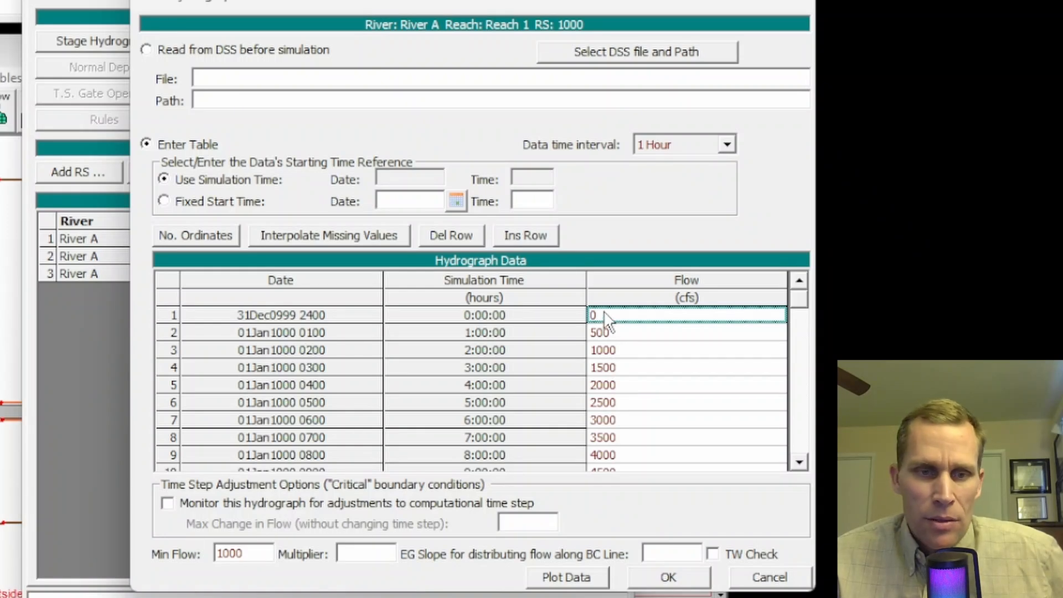
pyautogui.doubleClick(230, 553)
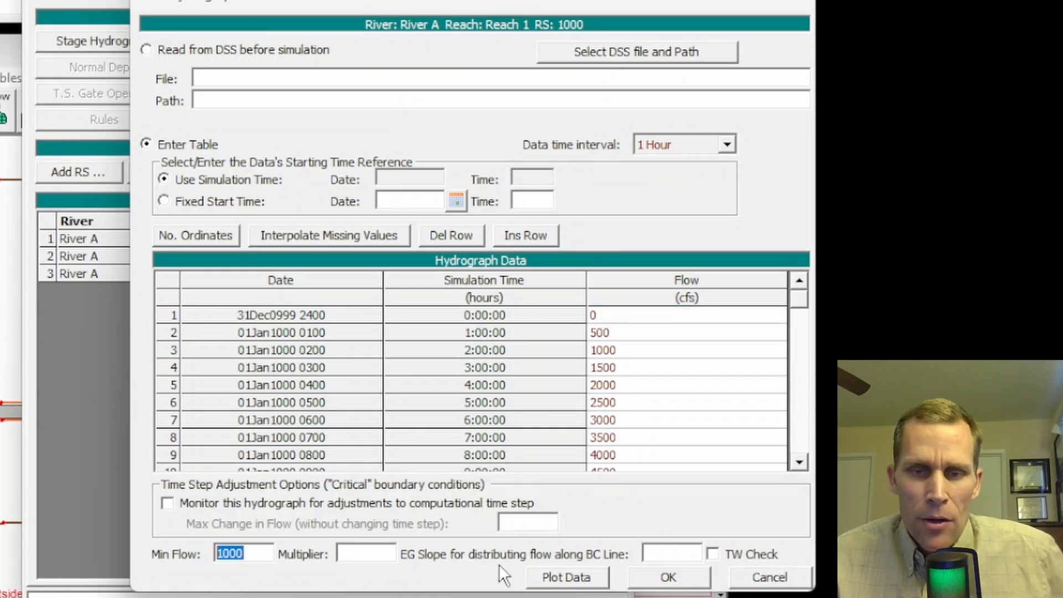
pyautogui.click(546, 575)
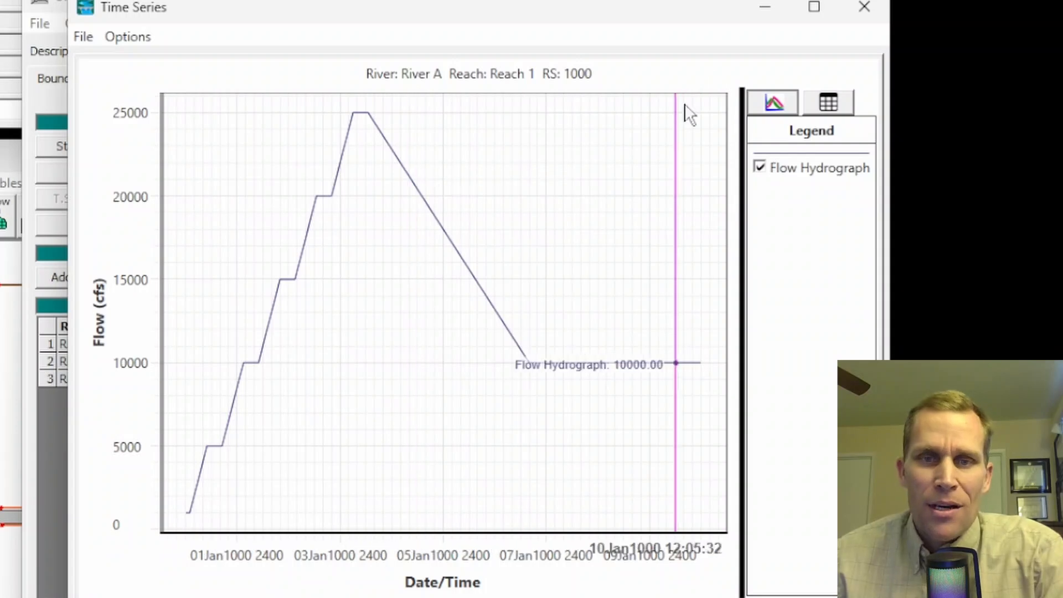
pyautogui.click(864, 7)
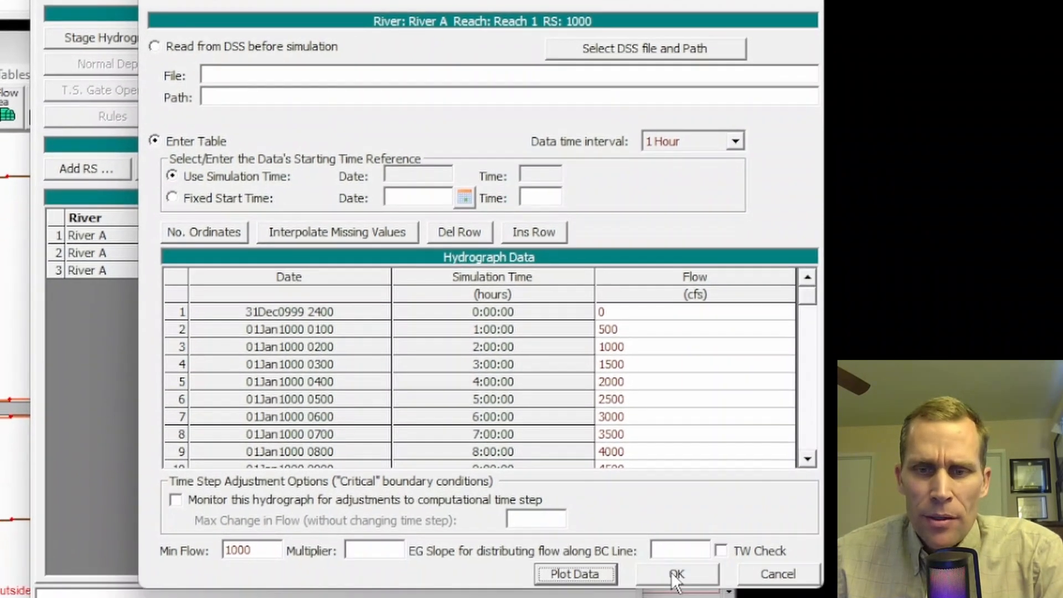
pyautogui.click(670, 573)
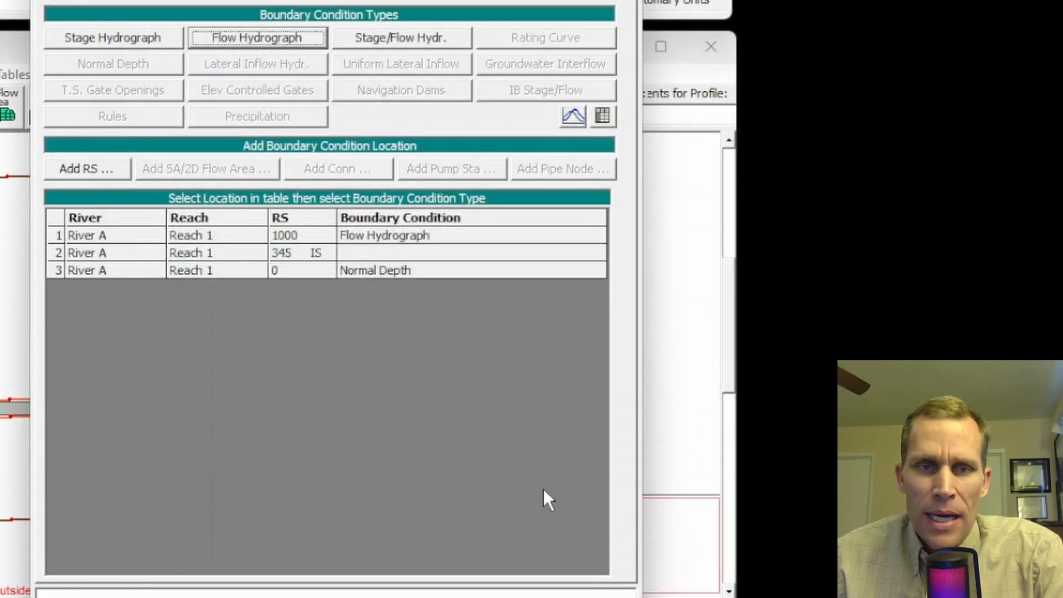
# Step: Assign an elevation controlled gates boundary condition to the inline structure at RS 345 and select gate group Gate #1
pyautogui.click(367, 254)
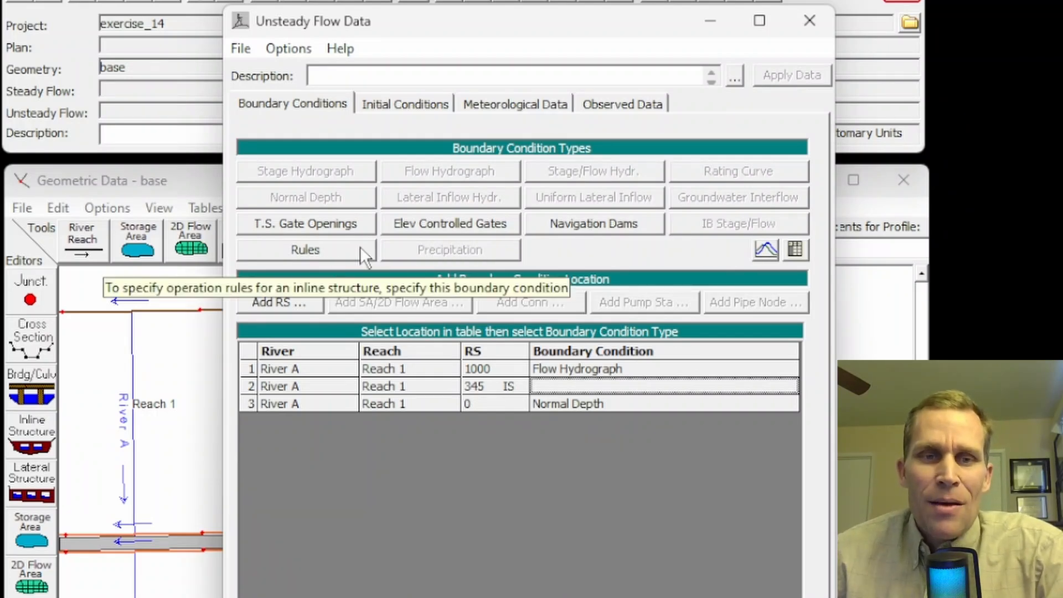
pyautogui.click(430, 223)
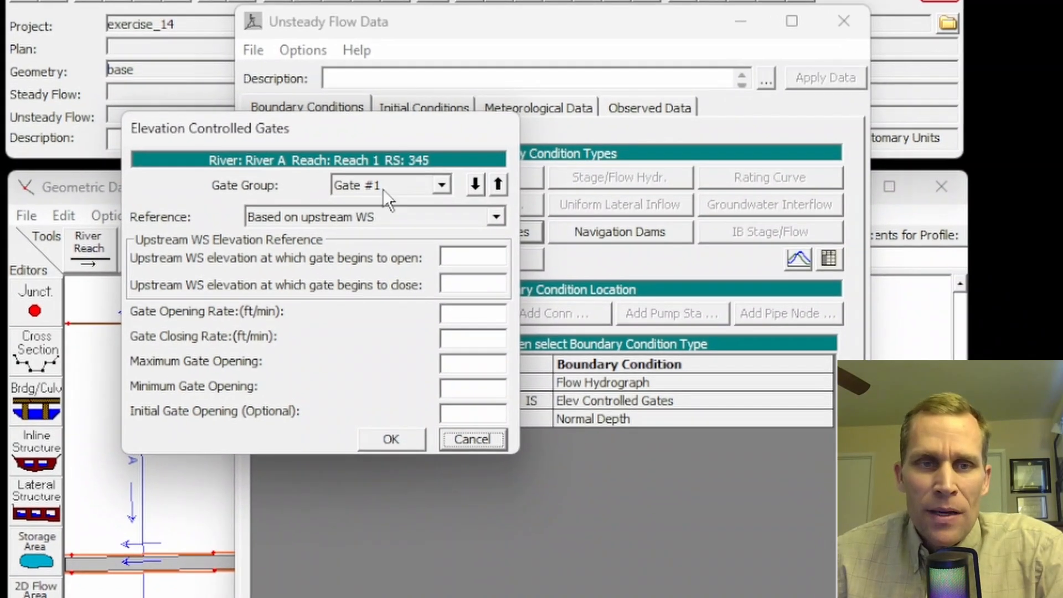
pyautogui.click(441, 186)
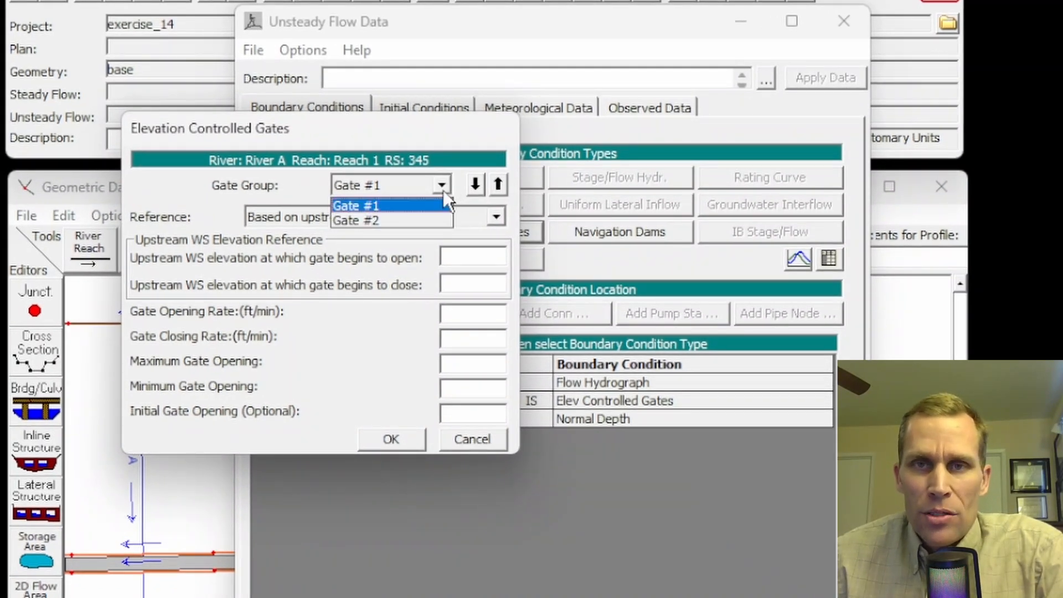
pyautogui.click(411, 219)
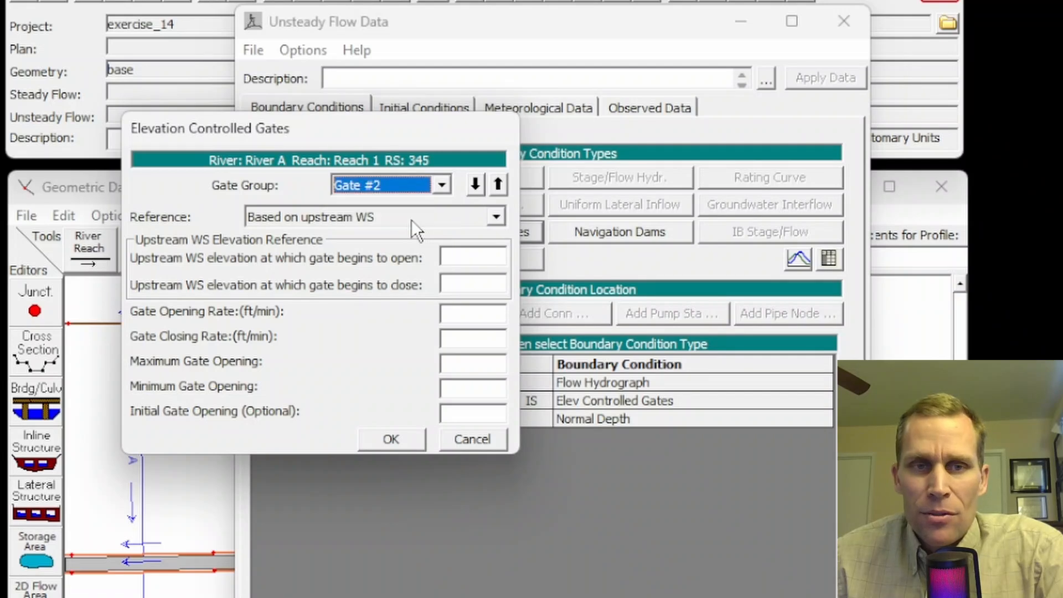
pyautogui.click(441, 186)
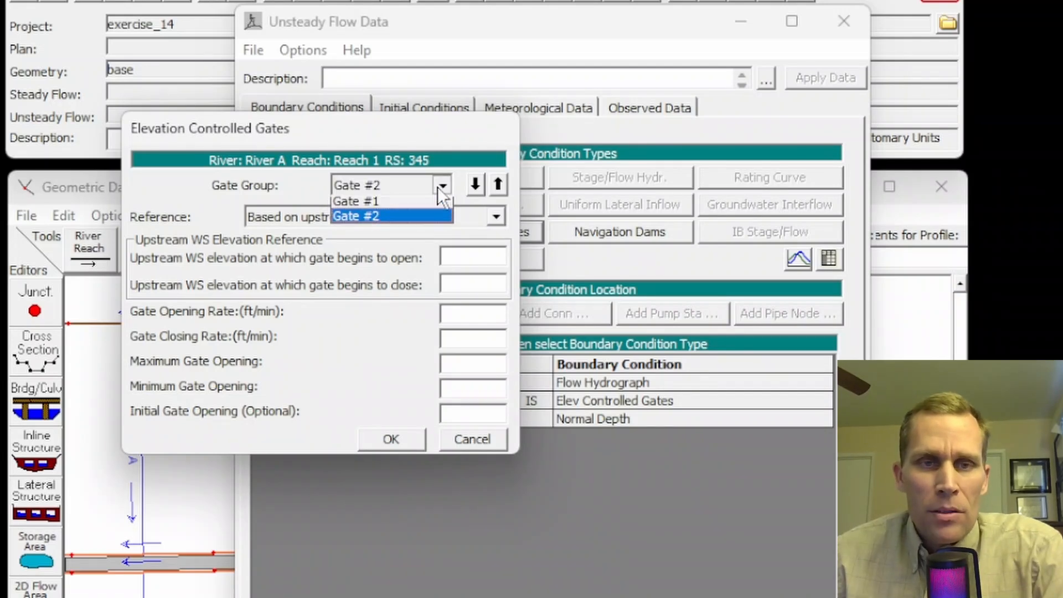
pyautogui.click(402, 207)
pyautogui.moveTo(363, 141); pyautogui.dragTo(310, 188)
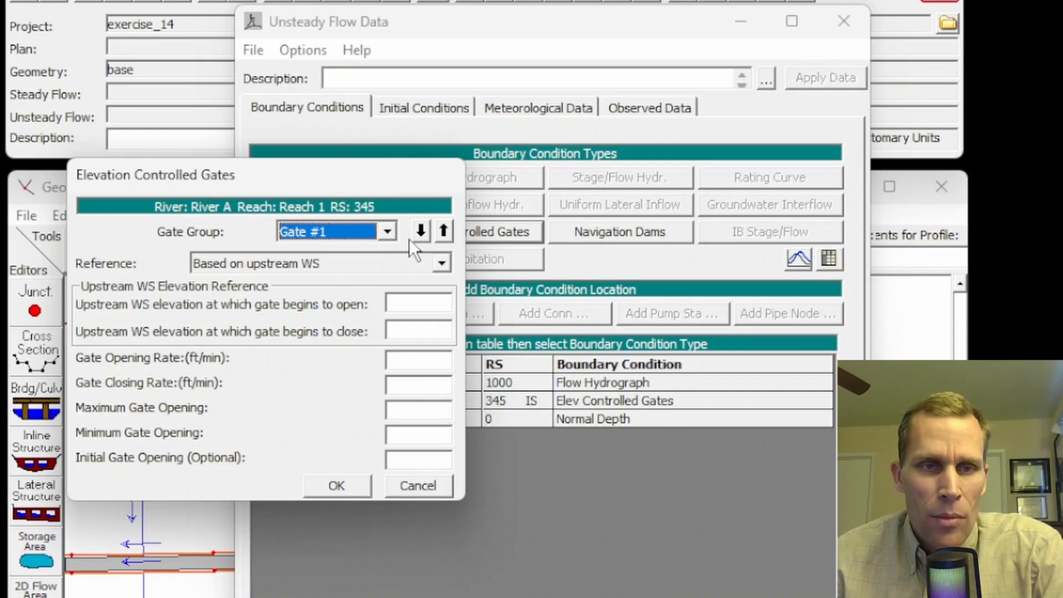
# Step: Base Gate #1 on the upstream WS, with the gate beginning to open at elevation 50 and to close at 45
pyautogui.click(445, 263)
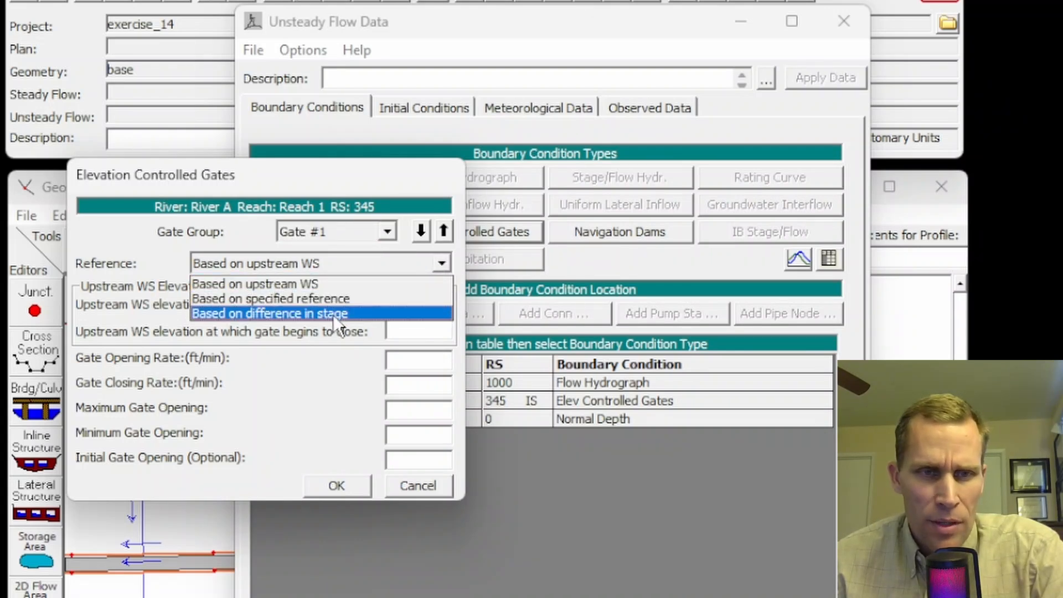
pyautogui.click(199, 274)
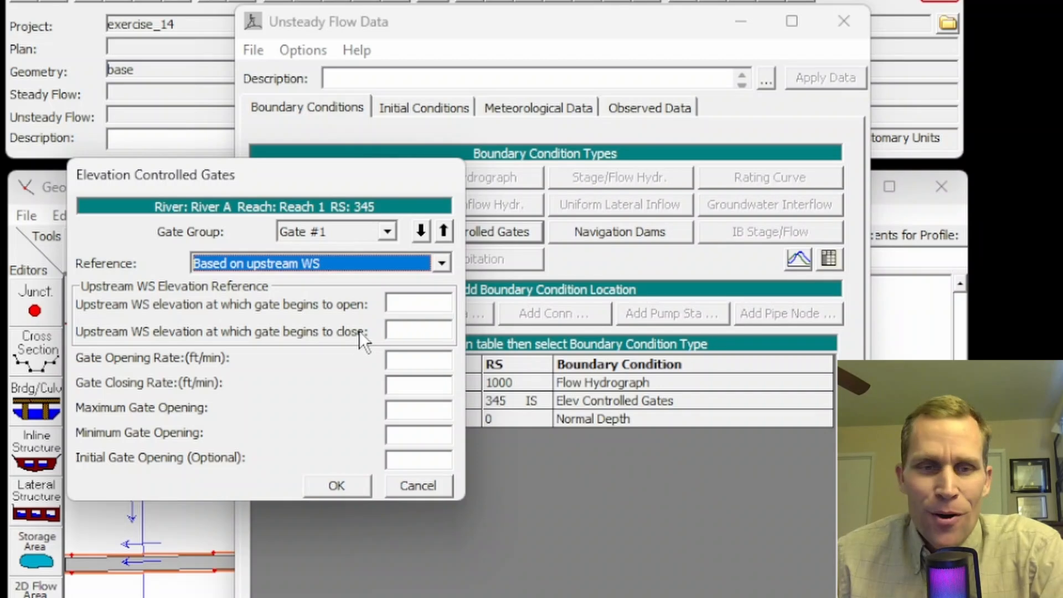
pyautogui.click(415, 308)
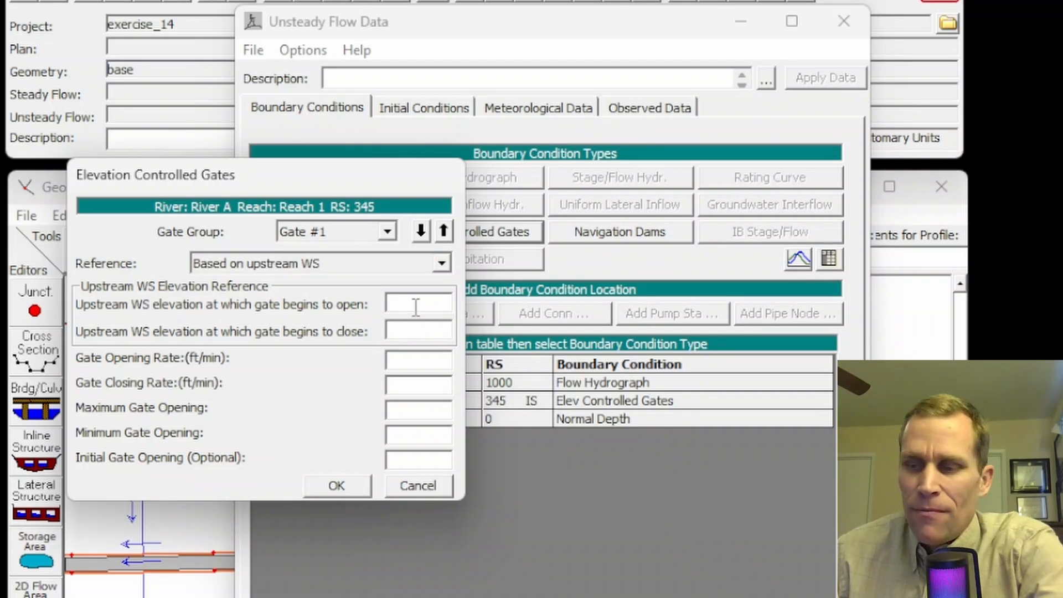
pyautogui.write('50')
pyautogui.click(410, 326)
pyautogui.write('45')
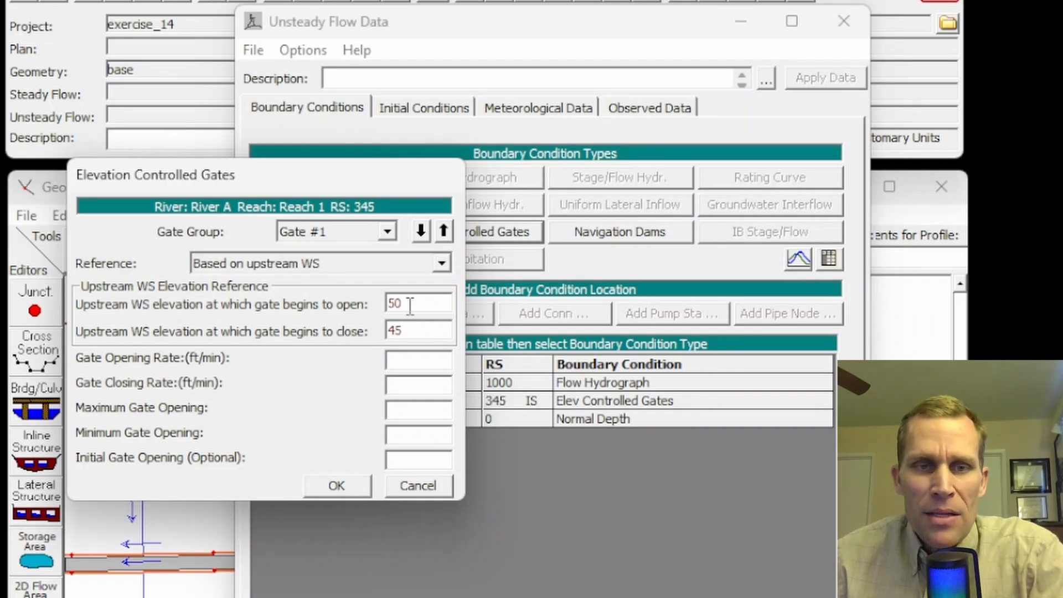
pyautogui.moveTo(410, 306); pyautogui.dragTo(360, 308)
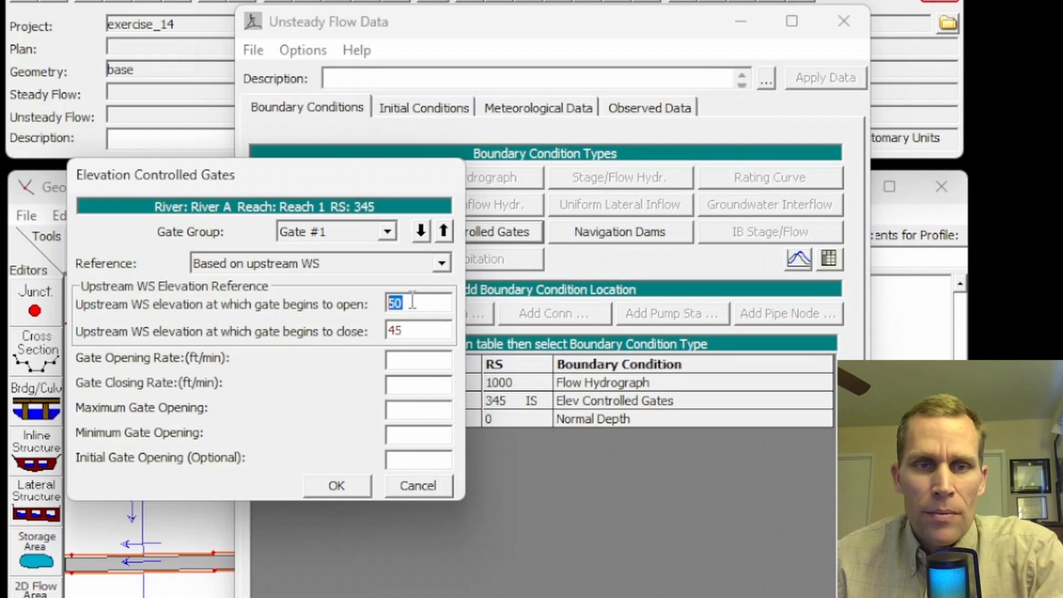
pyautogui.moveTo(419, 332); pyautogui.dragTo(377, 333)
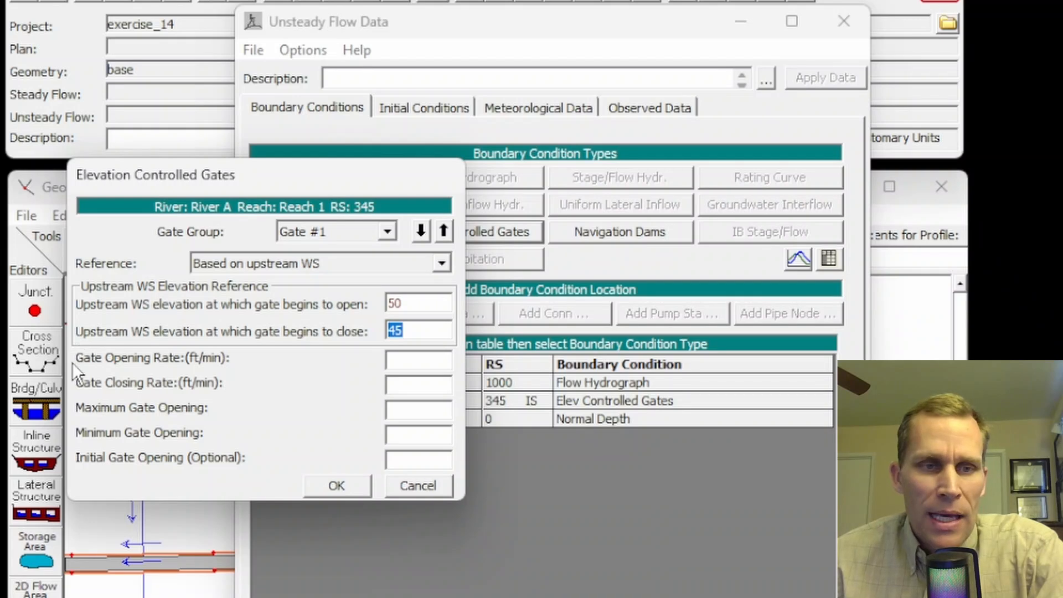
# Step: Set both the opening rate and the closing rate of Gate #1 to 1 ft/min
pyautogui.click(437, 363)
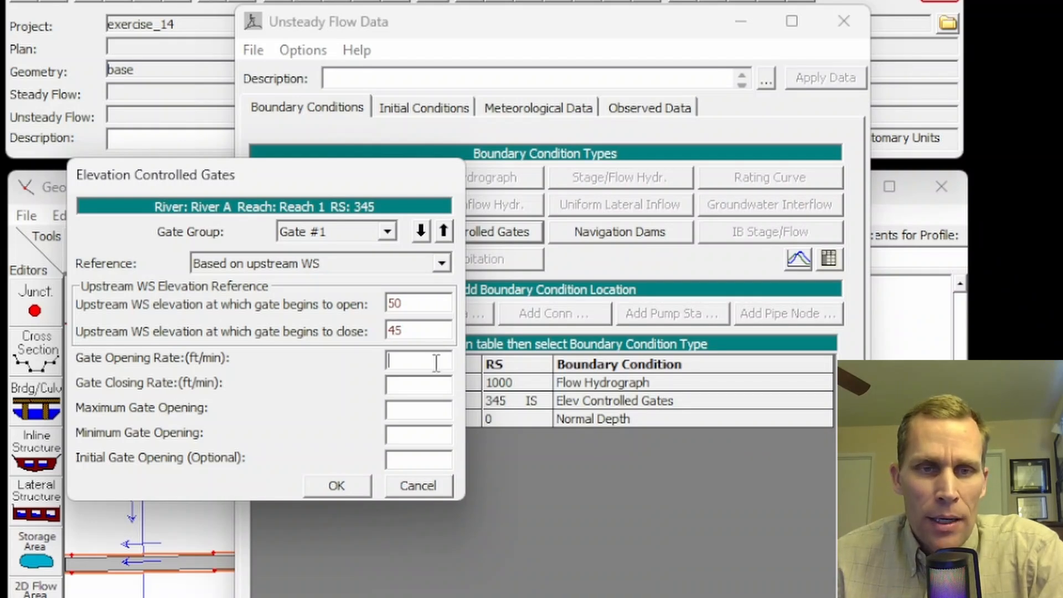
pyautogui.write('1')
pyautogui.click(428, 382)
pyautogui.write('1')
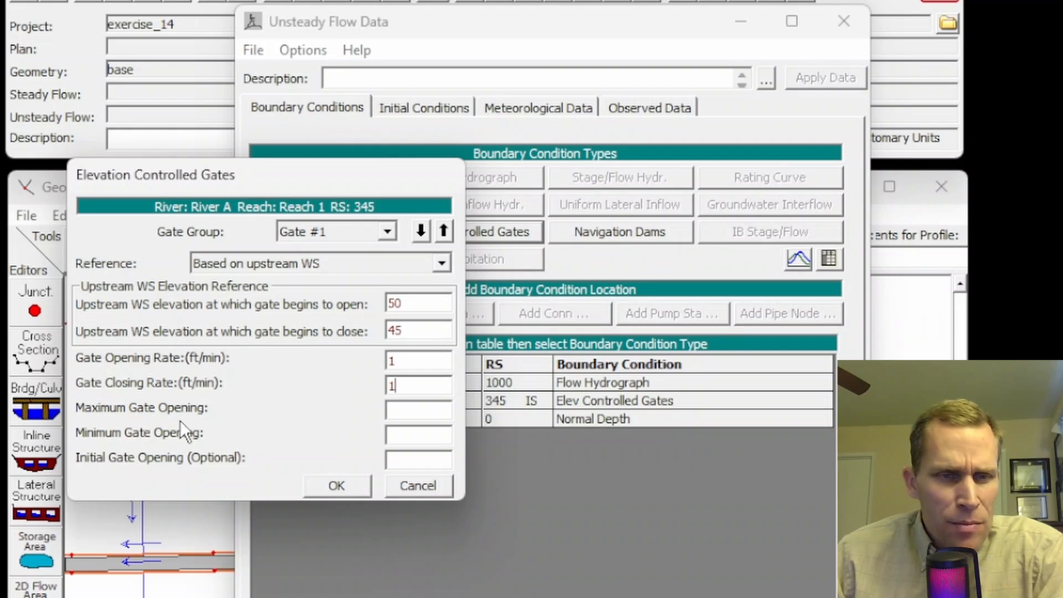
# Step: Set Gate #1's maximum gate opening to 8, minimum opening to 2 and initial opening to 2
pyautogui.click(404, 413)
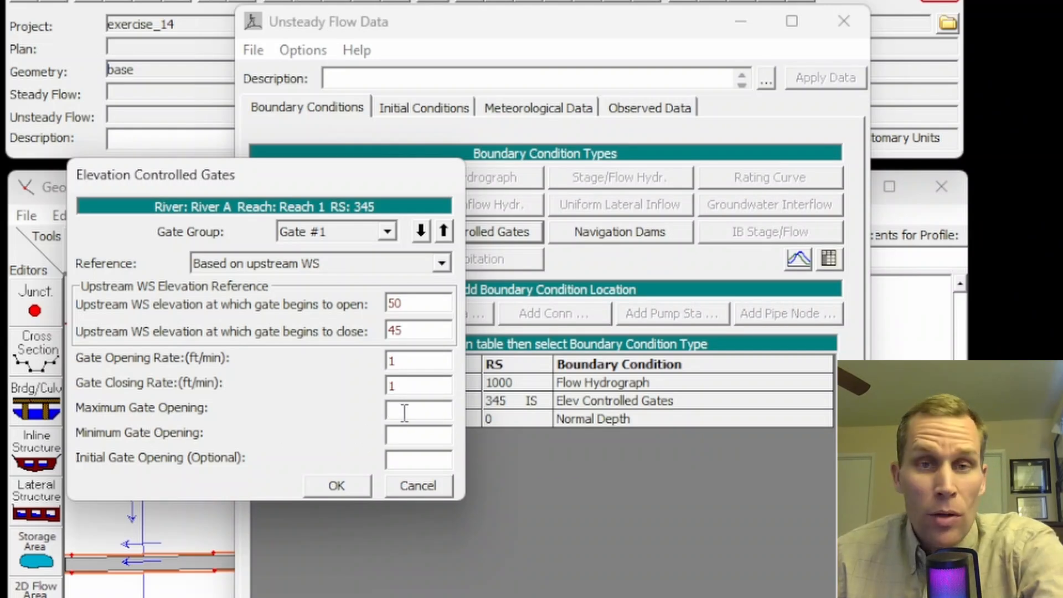
pyautogui.write('8')
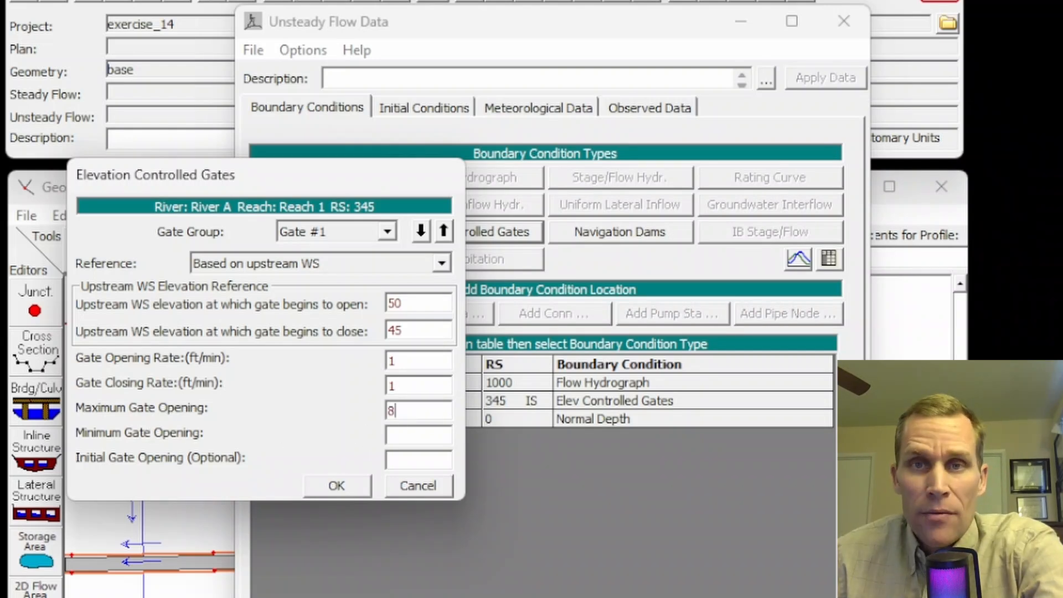
pyautogui.click(406, 433)
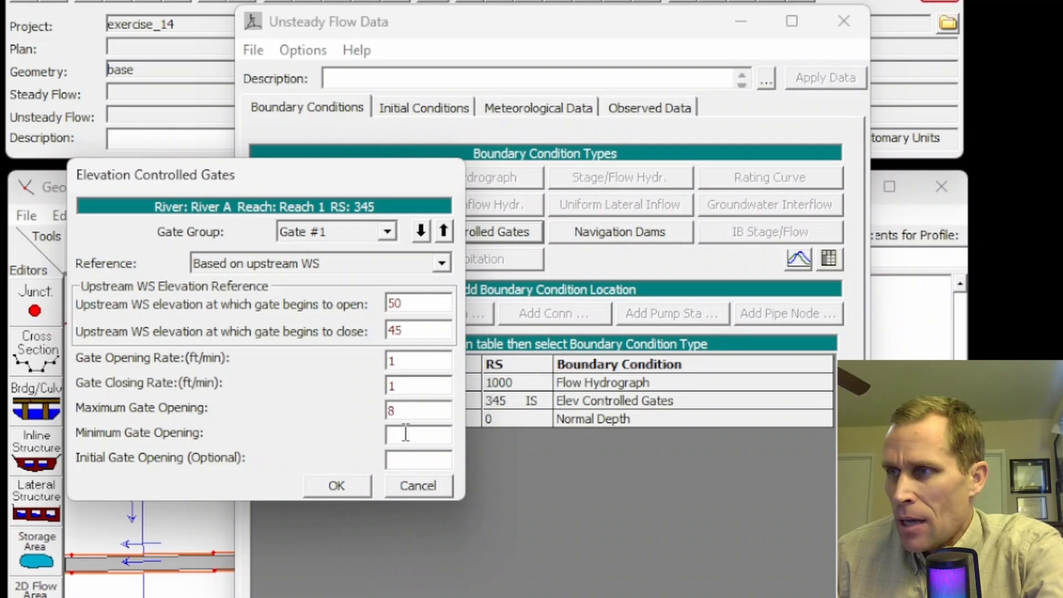
pyautogui.write('2')
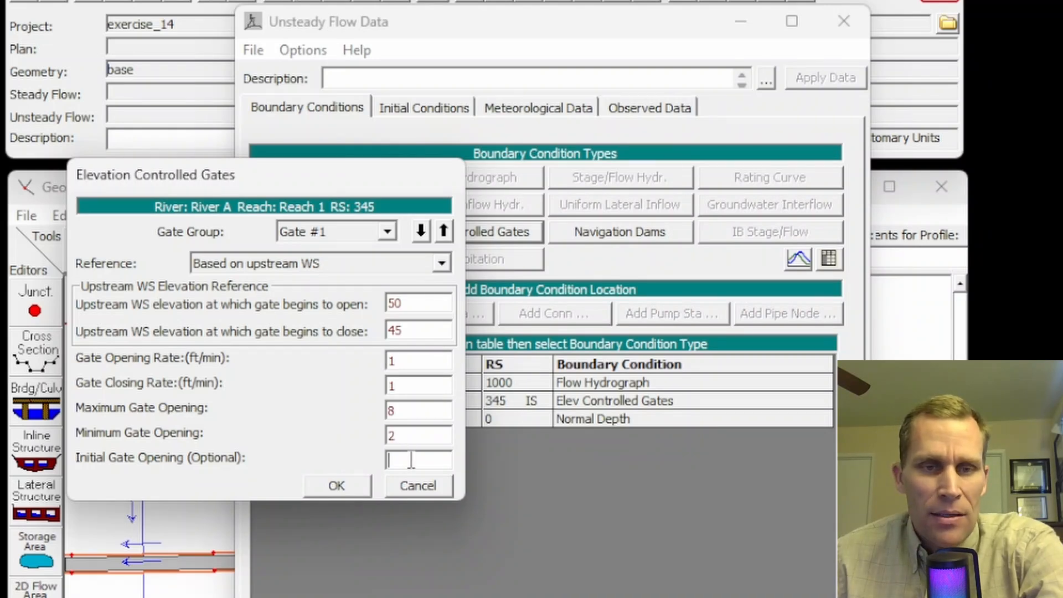
pyautogui.write('2')
pyautogui.moveTo(406, 436); pyautogui.dragTo(367, 437)
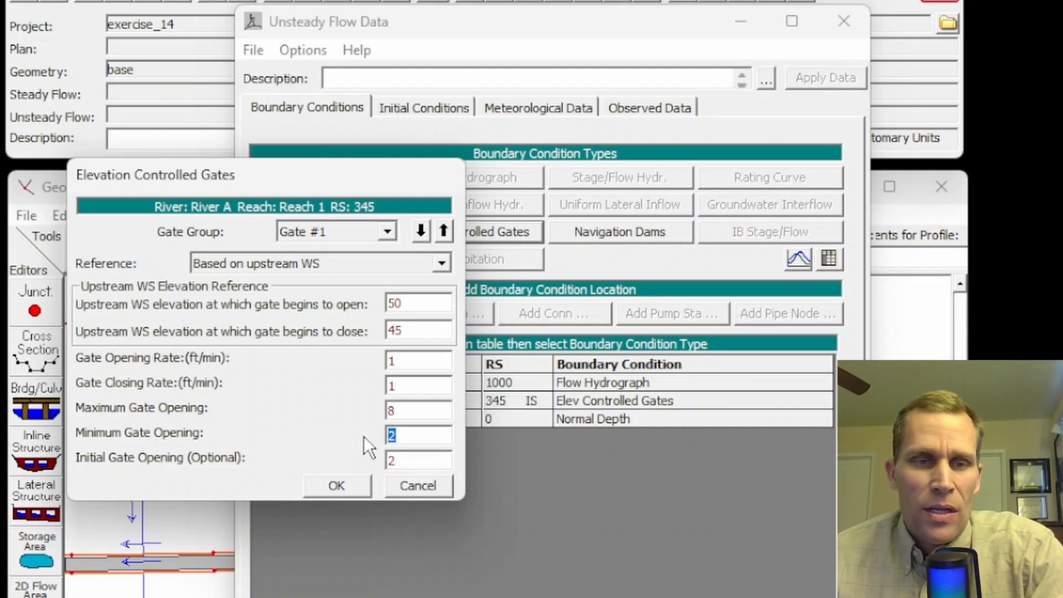
pyautogui.click(333, 242)
pyautogui.click(334, 241)
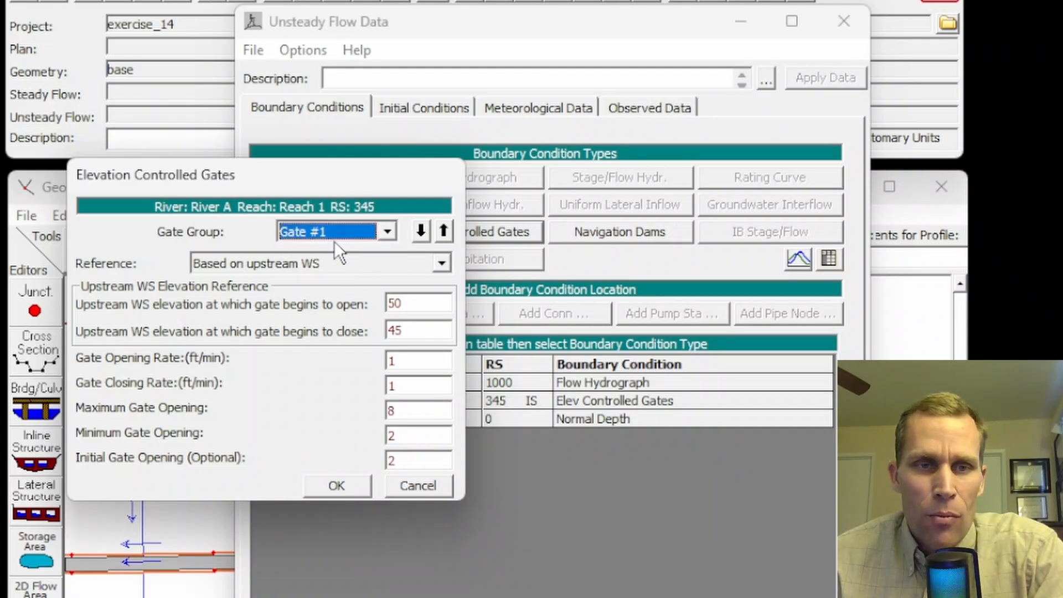
# Step: Switch to Gate #2 and set its upstream WS elevations to 55 for opening and 50 for closing
pyautogui.click(387, 232)
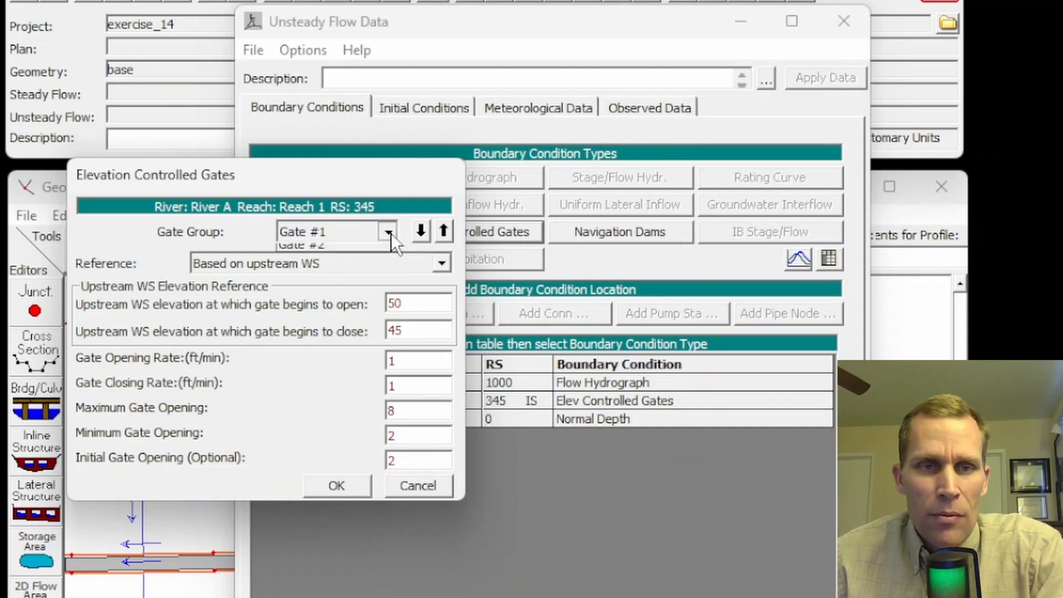
pyautogui.click(363, 266)
pyautogui.click(409, 306)
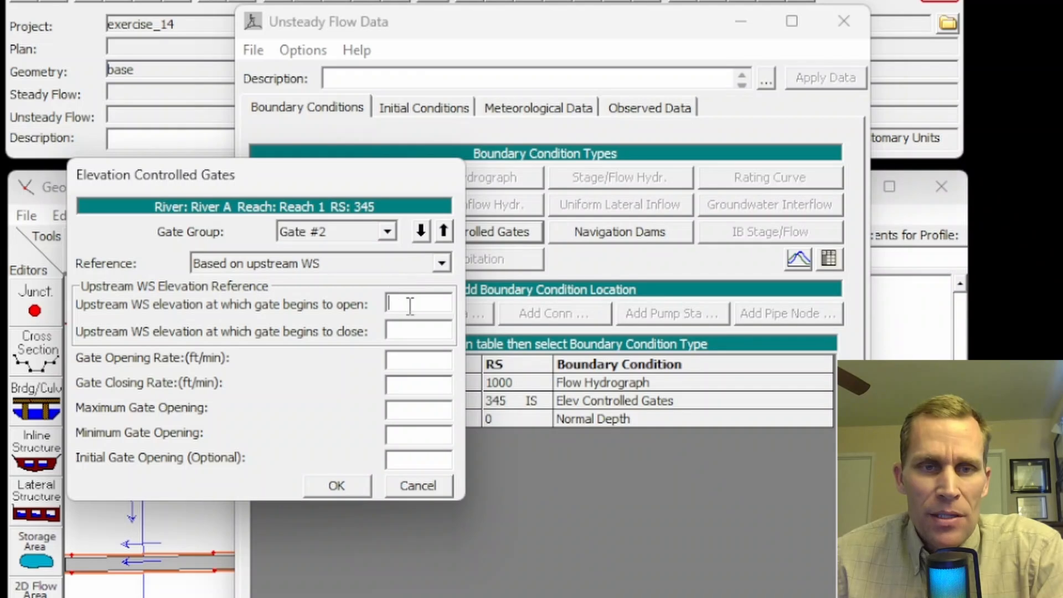
pyautogui.write('55')
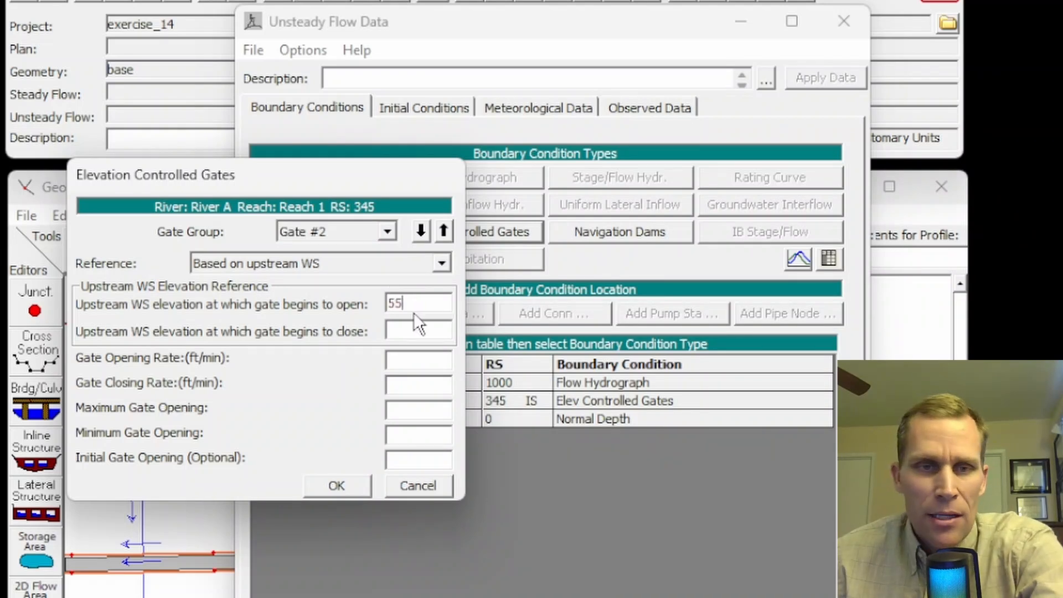
pyautogui.click(426, 328)
pyautogui.write('50')
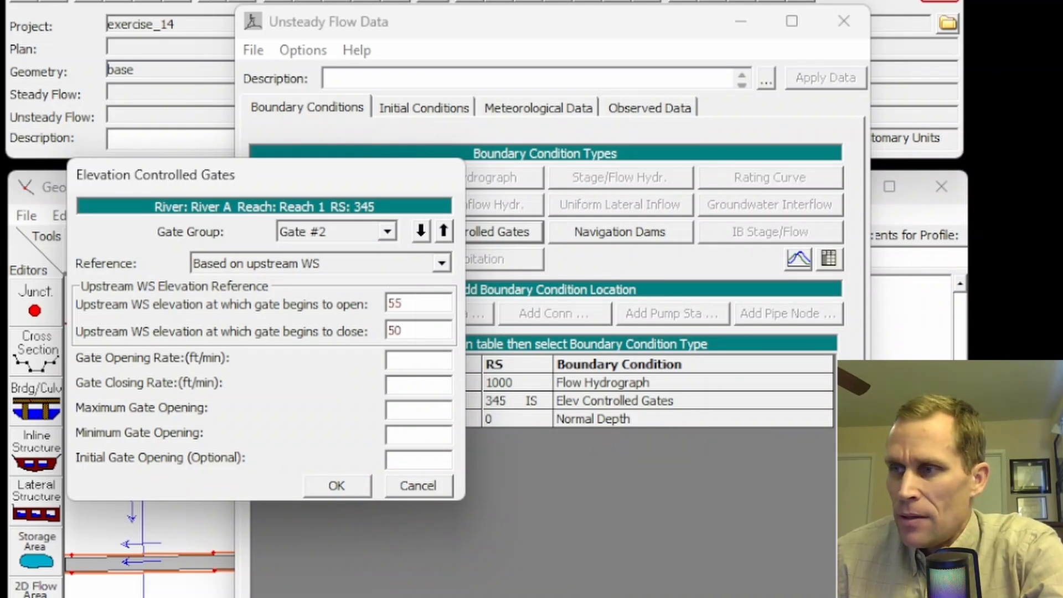
# Step: Set both the opening rate and the closing rate of Gate #2 to 1 ft/min
pyautogui.click(400, 361)
pyautogui.write('1')
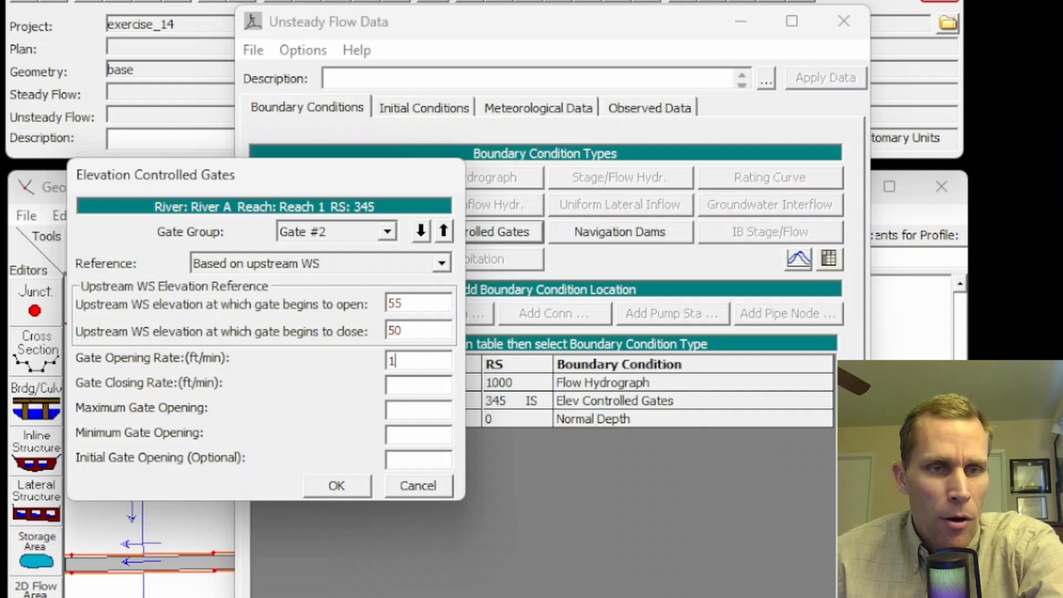
pyautogui.click(404, 388)
pyautogui.write('1')
# Step: Set Gate #2's maximum gate opening to 8, minimum and initial openings to 0, and accept the elevation controlled gate settings
pyautogui.click(407, 411)
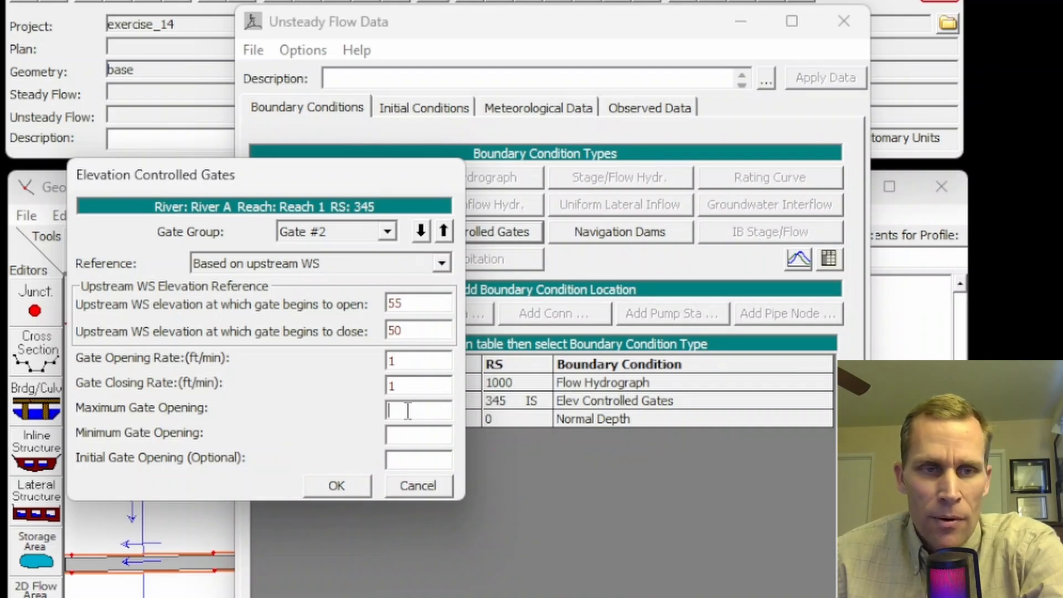
pyautogui.write('8')
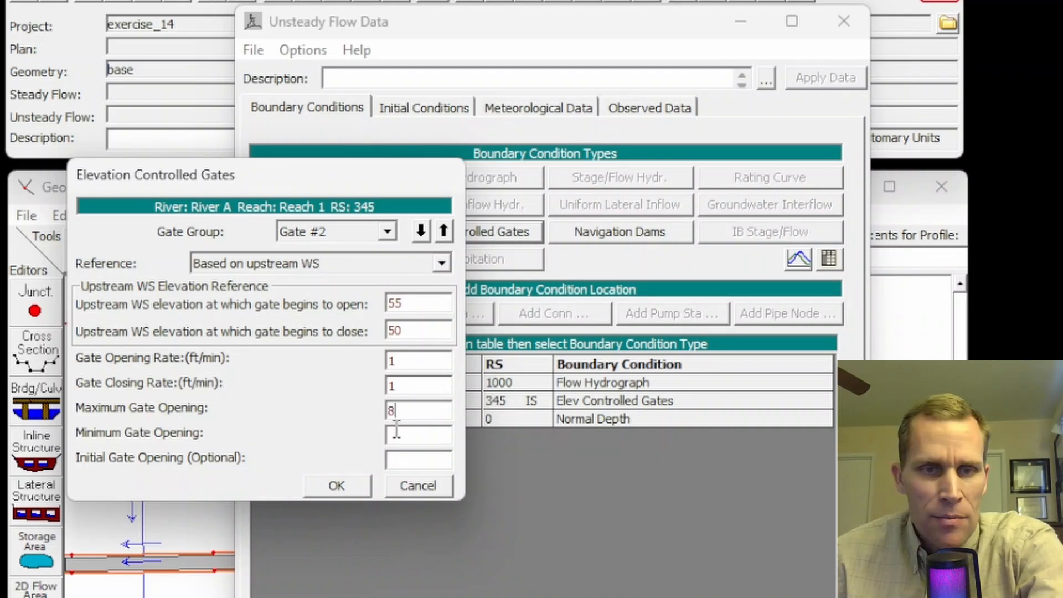
pyautogui.click(403, 436)
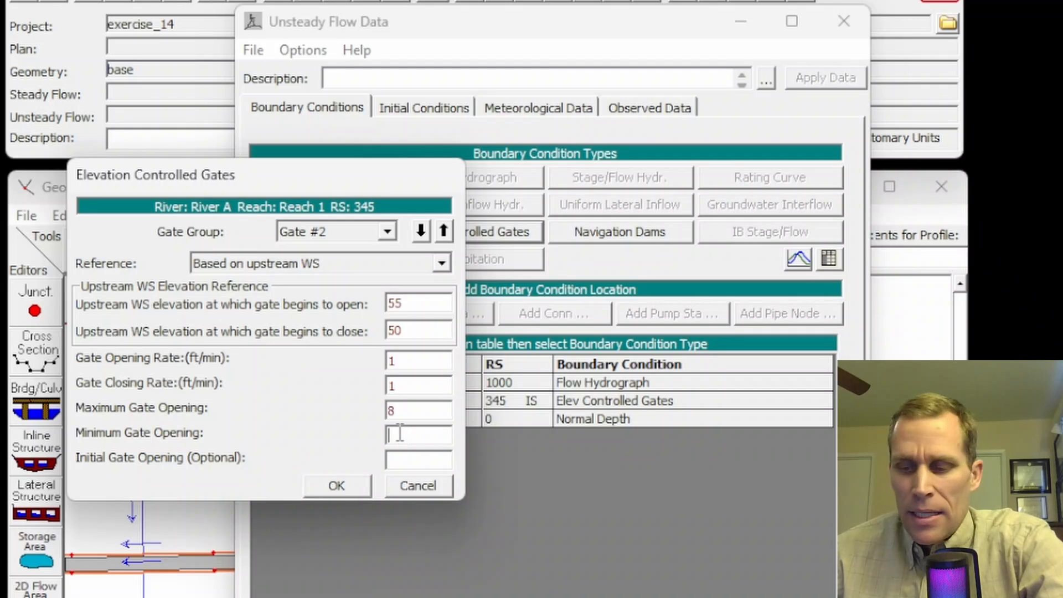
pyautogui.write('0')
pyautogui.click(413, 461)
pyautogui.write('0')
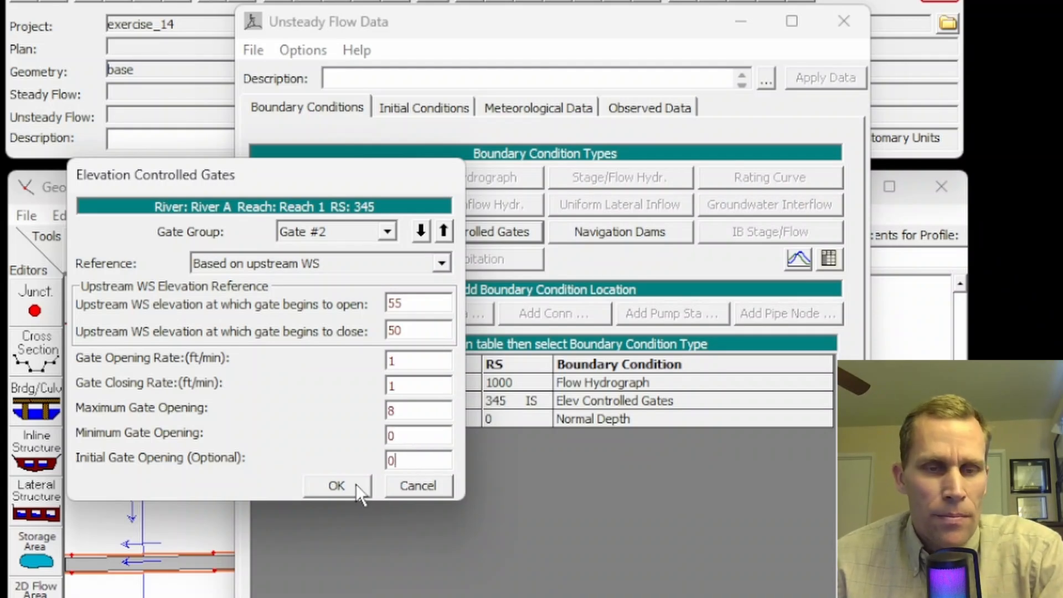
pyautogui.click(340, 485)
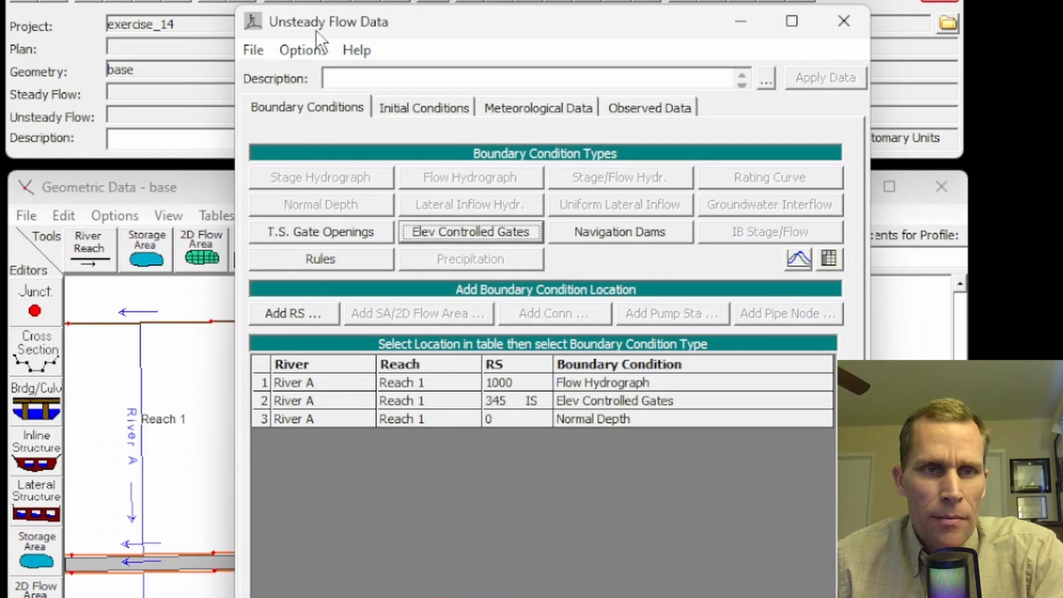
# Step: Save the unsteady flow data with the title elevation_controlled in the project folder and close its editor
pyautogui.click(252, 49)
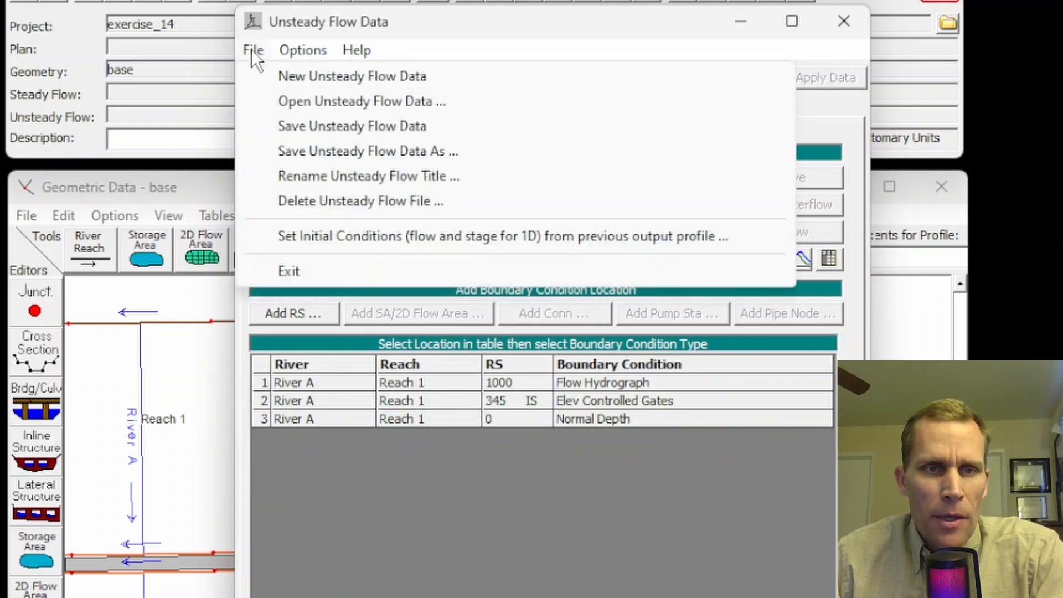
pyautogui.click(316, 130)
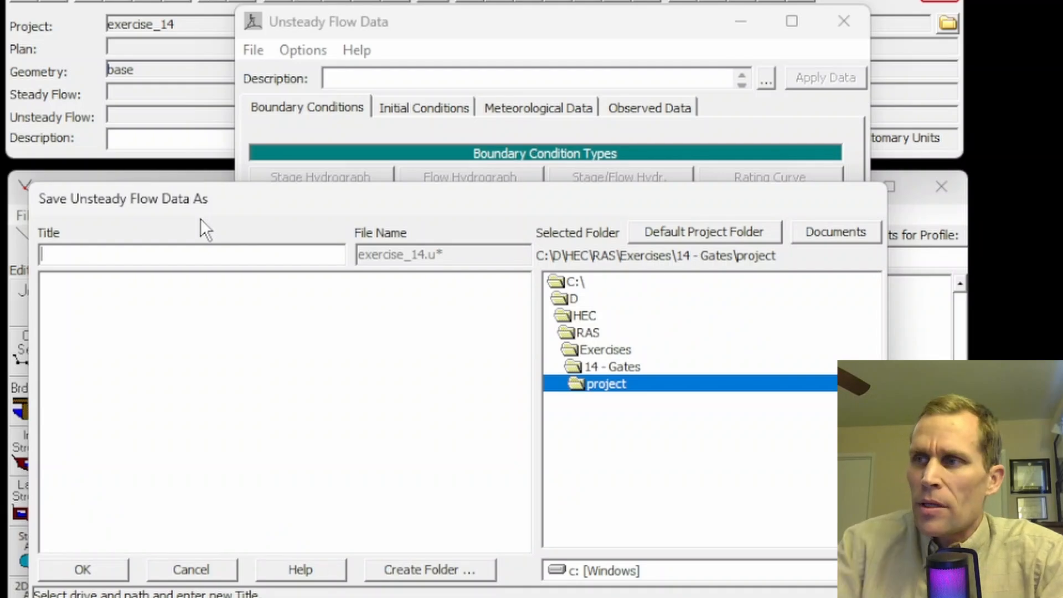
pyautogui.write('elevation_control')
pyautogui.write('led')
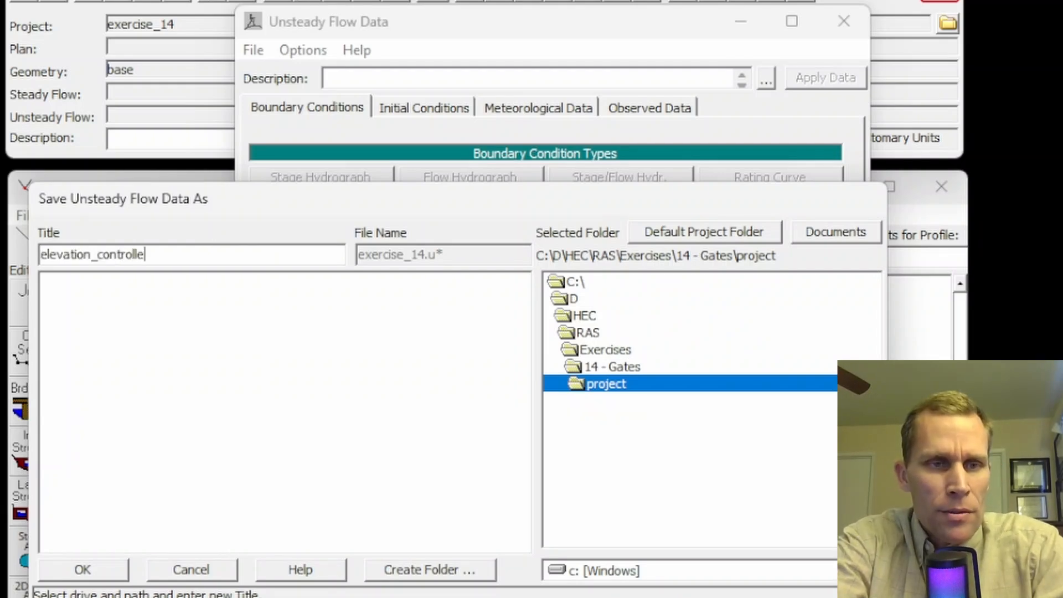
pyautogui.click(88, 568)
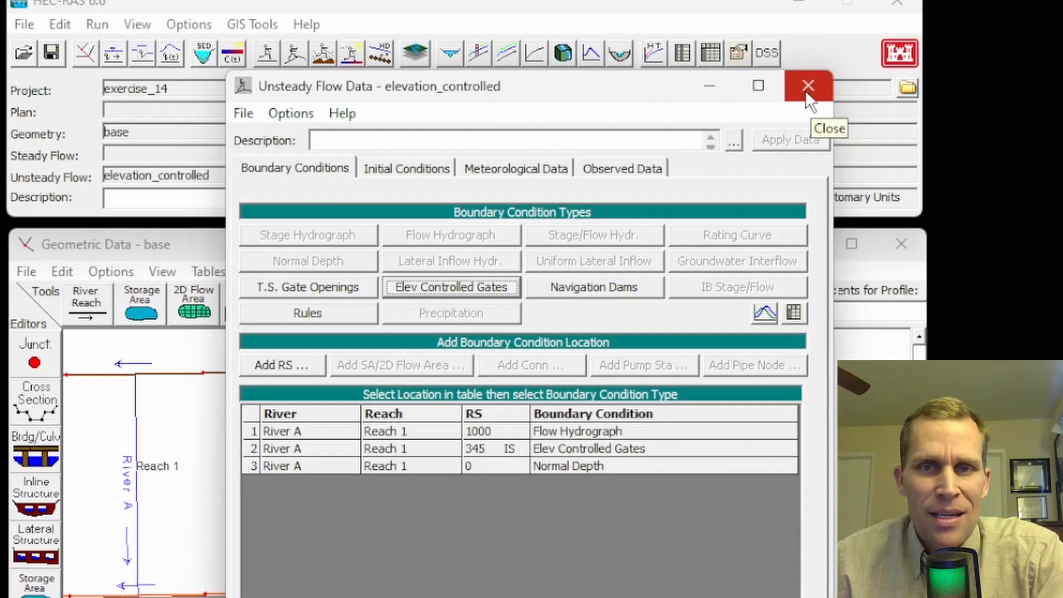
pyautogui.click(847, 31)
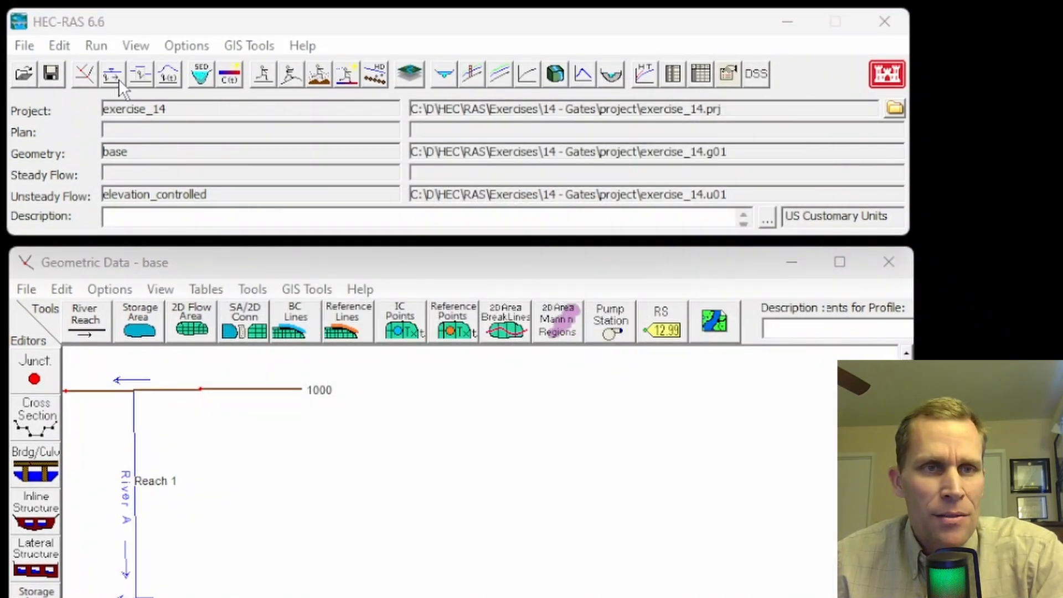
# Step: Open the unsteady flow analysis and save its plan as elevation_controlled, using elevation_controlled as the short plan identifier too
pyautogui.click(101, 47)
pyautogui.click(150, 94)
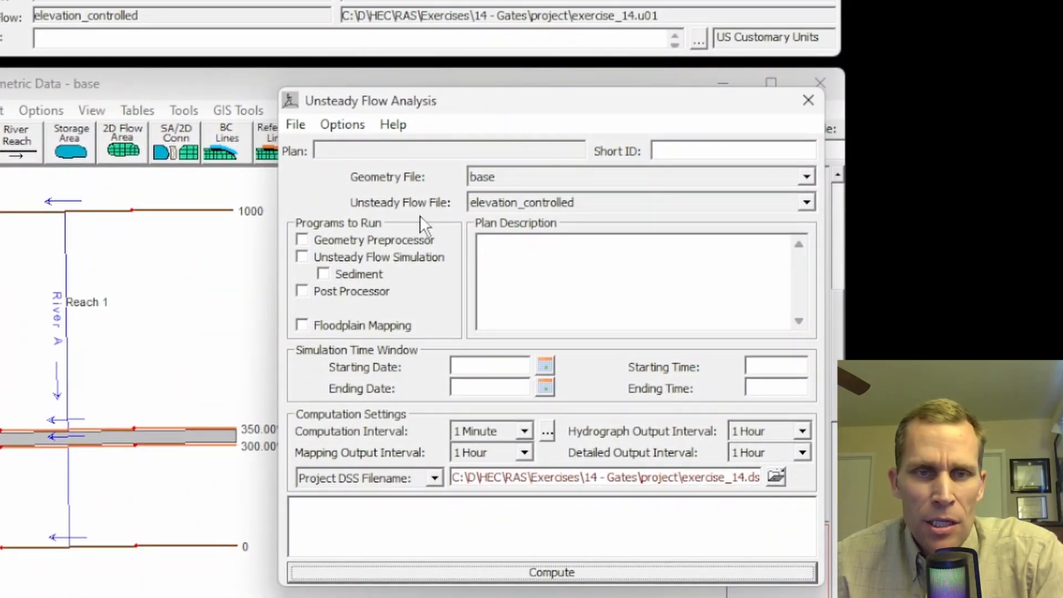
pyautogui.click(295, 124)
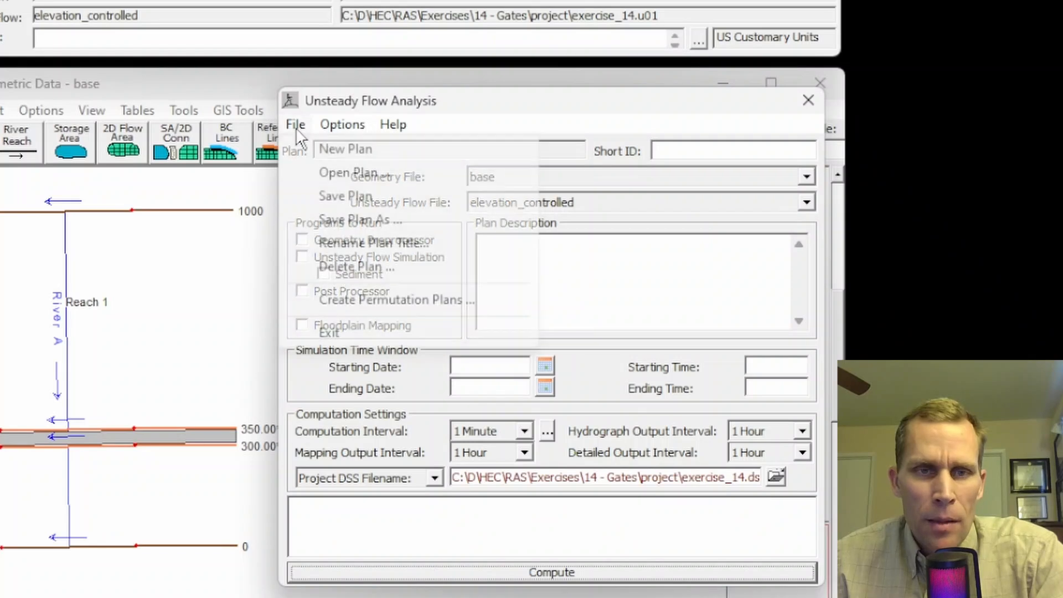
pyautogui.click(320, 195)
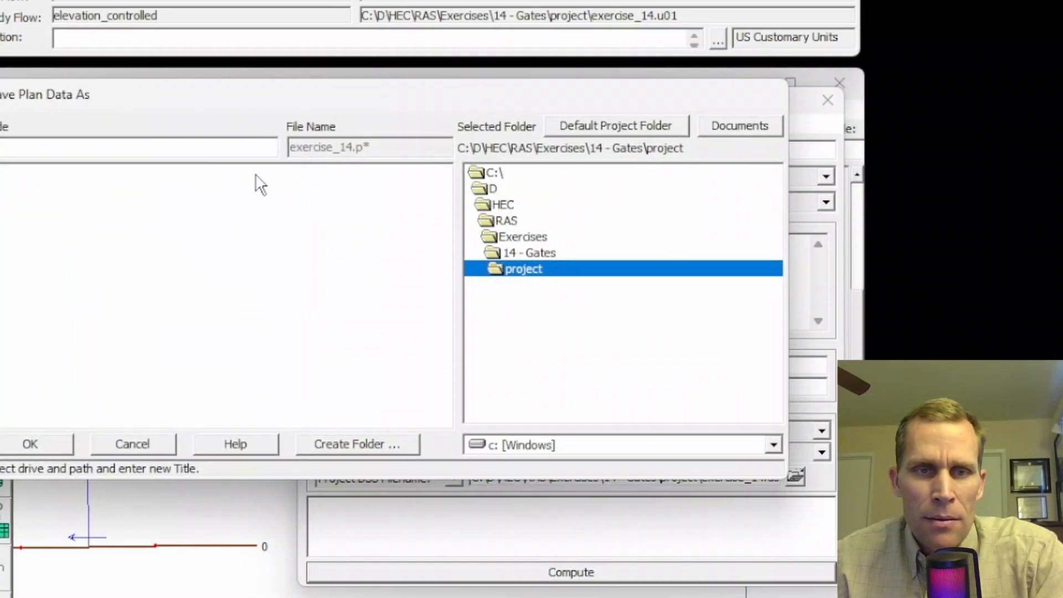
pyautogui.write('elevation_controlled')
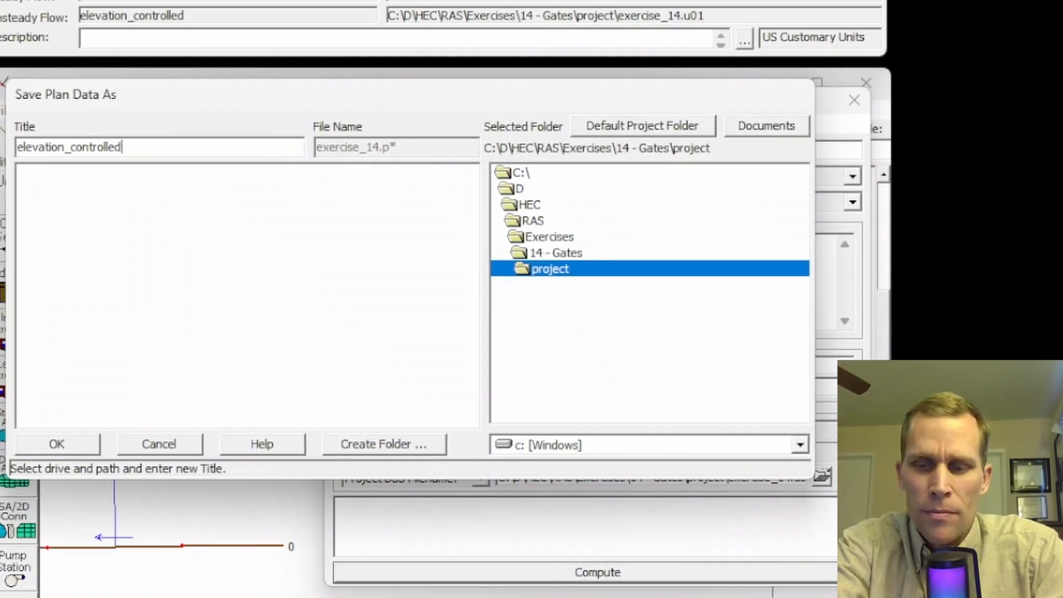
pyautogui.hotkey('shift', 'Home')
pyautogui.hotkey('ctrl', 'c')
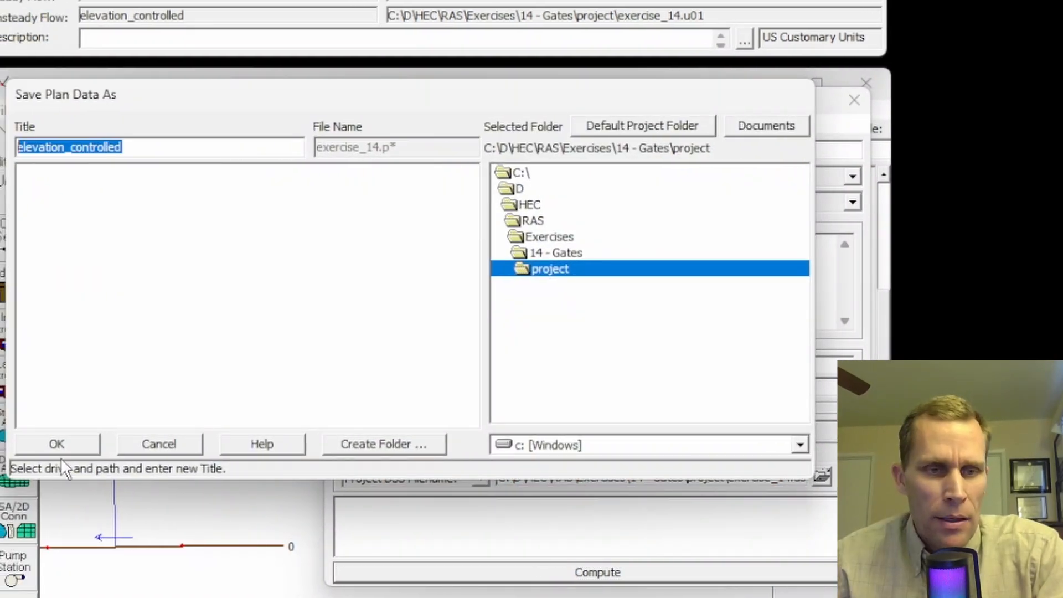
pyautogui.click(61, 450)
pyautogui.hotkey('ctrl', 'v')
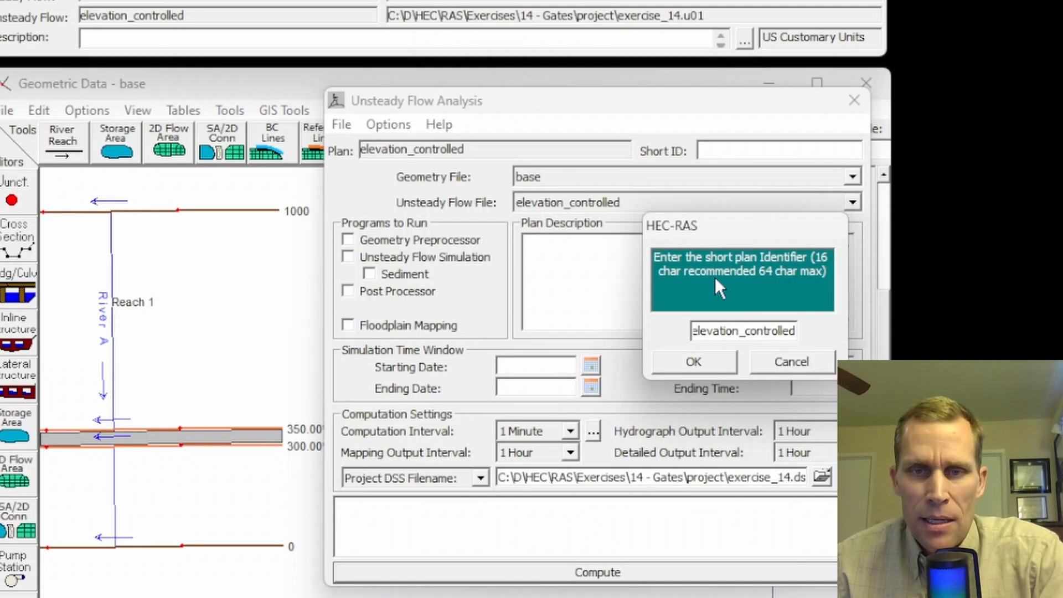
pyautogui.click(695, 363)
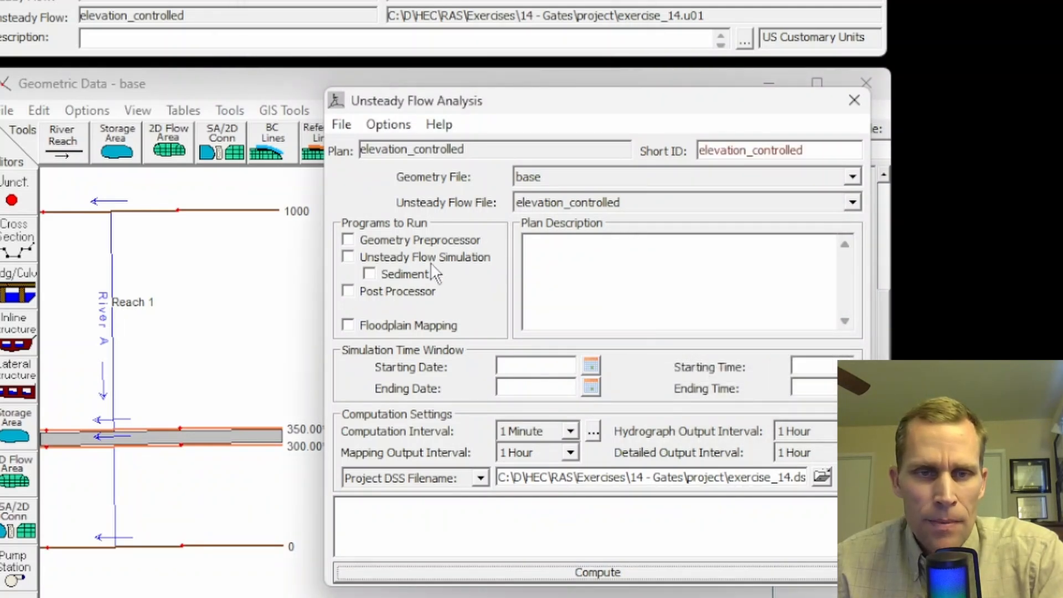
# Step: Include the Geometry Preprocessor, Unsteady Flow Simulation and Post Processor in the programs to run
pyautogui.click(348, 240)
pyautogui.click(348, 257)
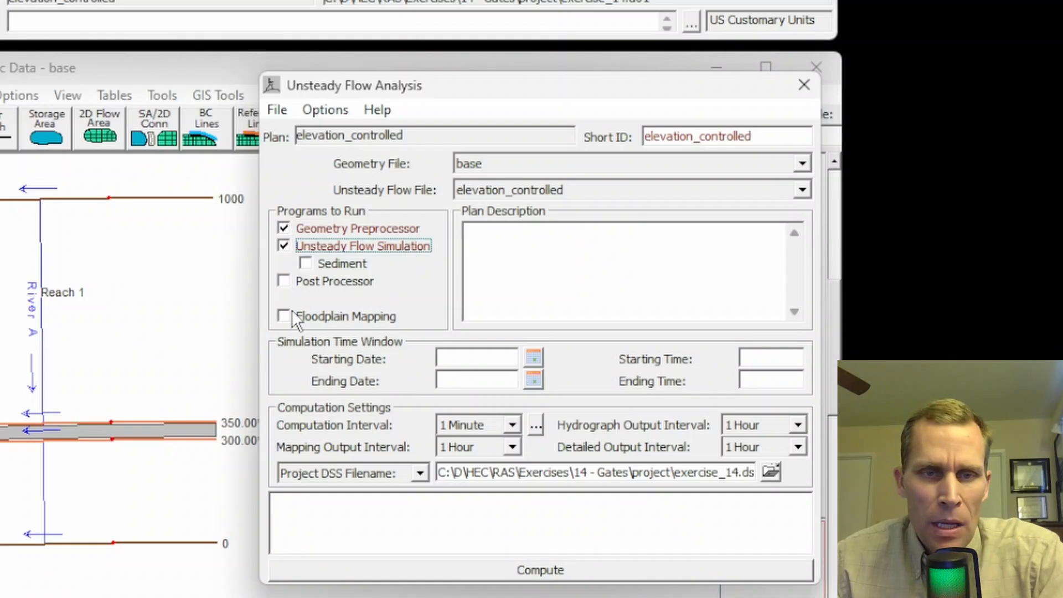
pyautogui.click(284, 284)
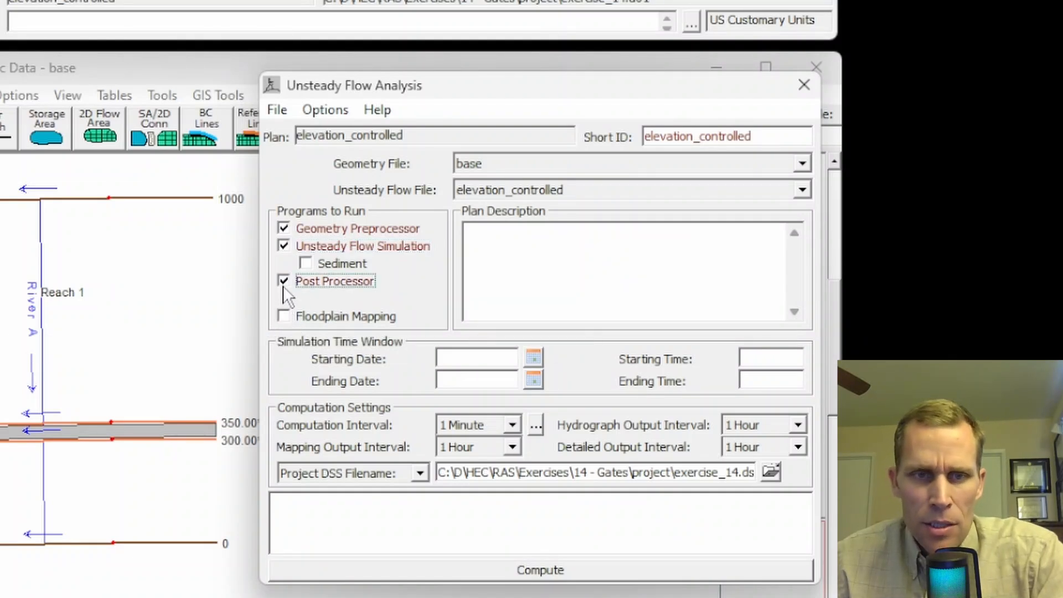
# Step: Set the simulation time window from 01JAN2020 00:00 to 11JAN2020 00:00
pyautogui.click(481, 357)
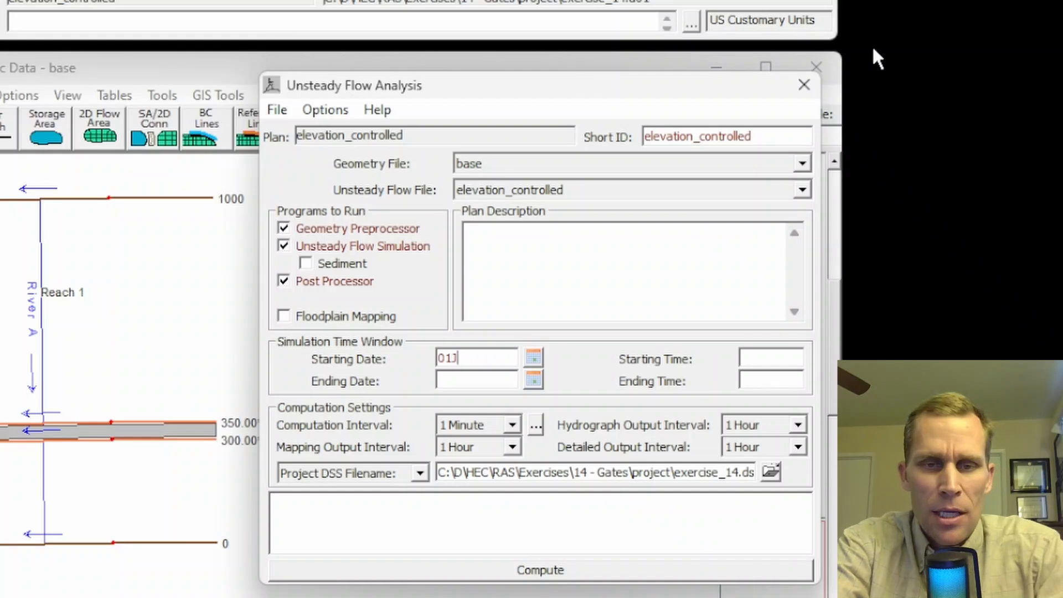
pyautogui.write('01JAN2020')
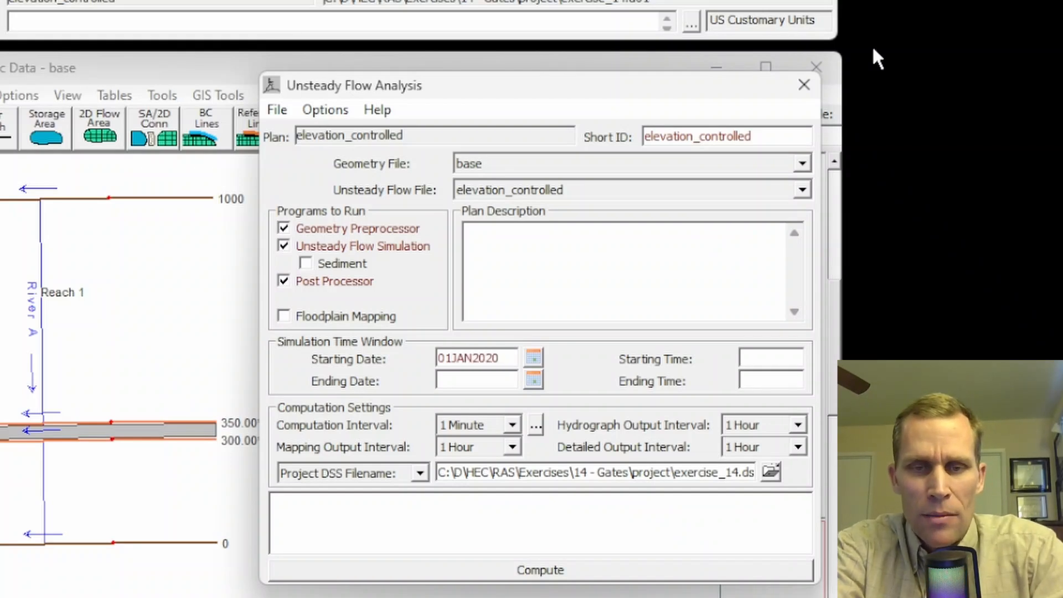
pyautogui.press('Tab')
pyautogui.write('00:00')
pyautogui.press('Tab')
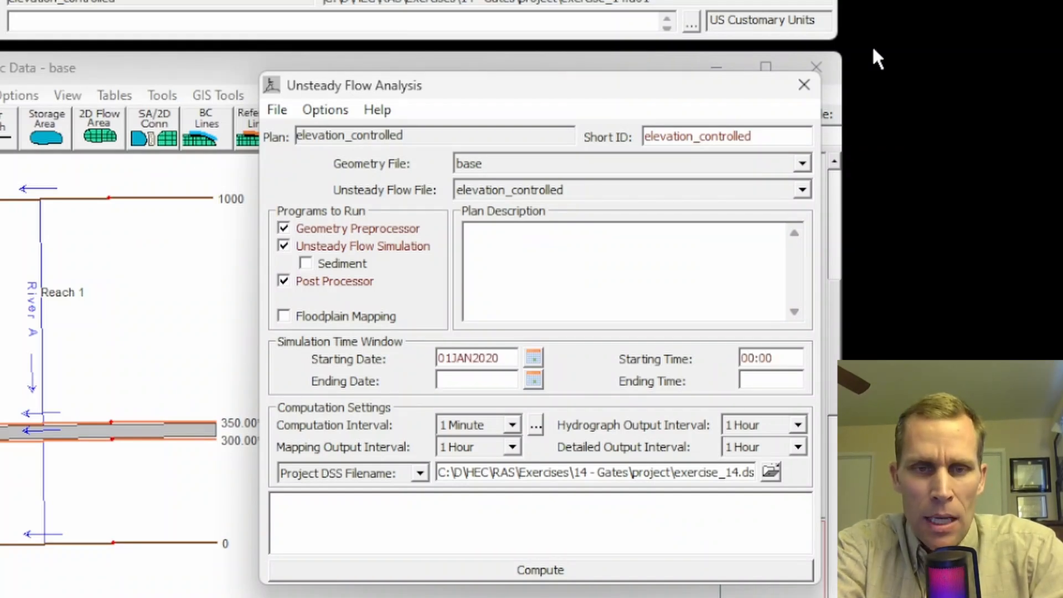
pyautogui.write('11JAN2020')
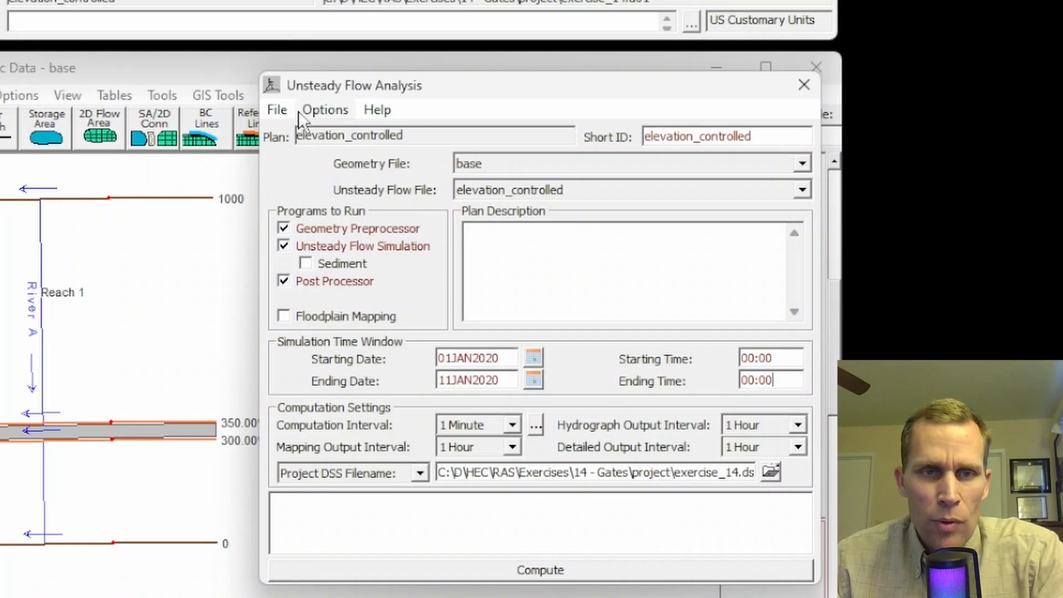
# Step: Save the plan, compute the unsteady flow simulation and close the finished computation window
pyautogui.click(279, 110)
pyautogui.click(308, 184)
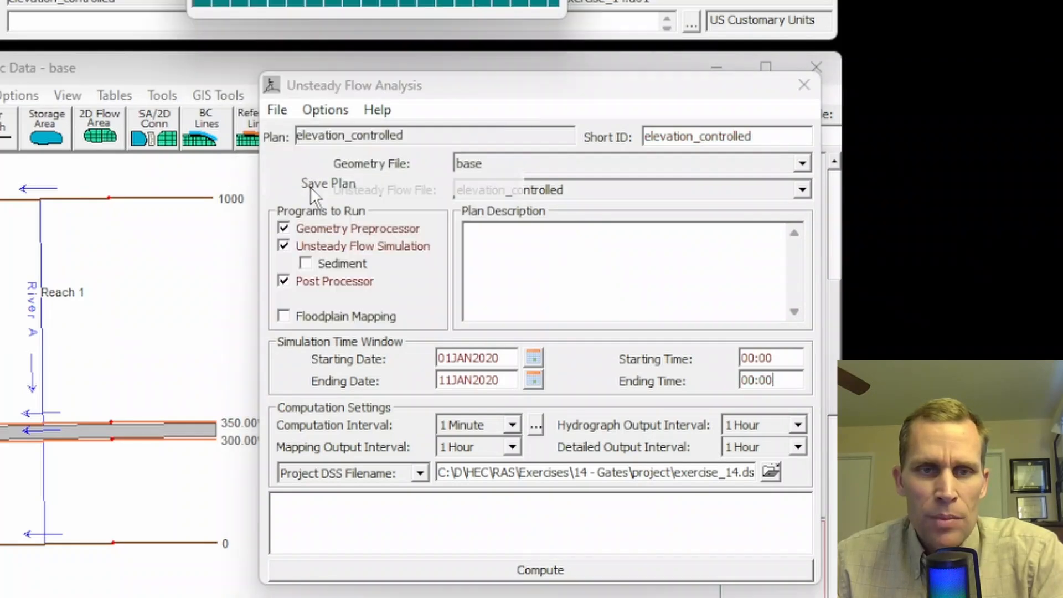
pyautogui.click(540, 569)
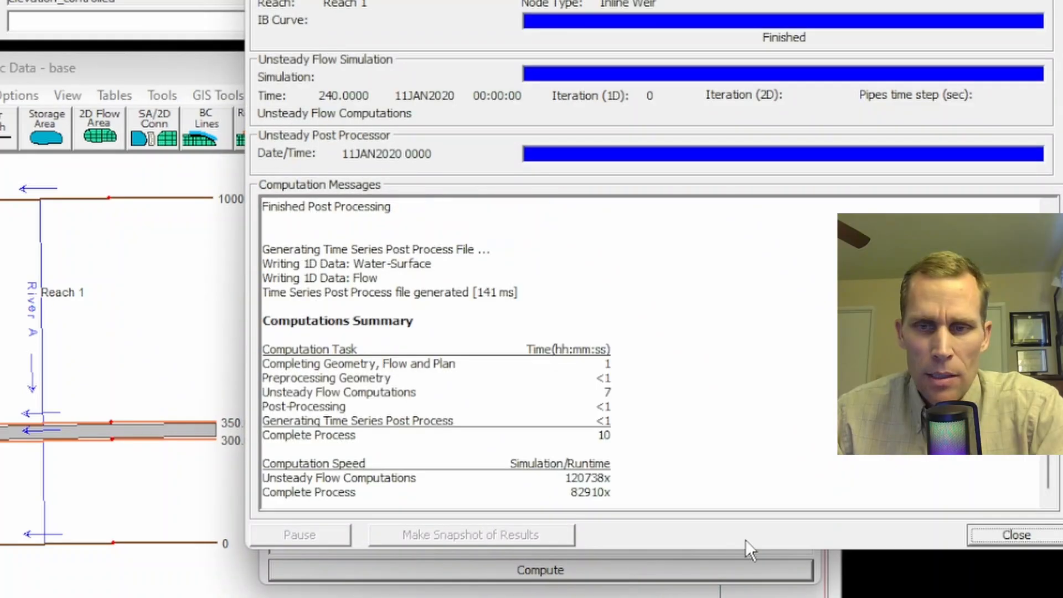
pyautogui.click(1006, 530)
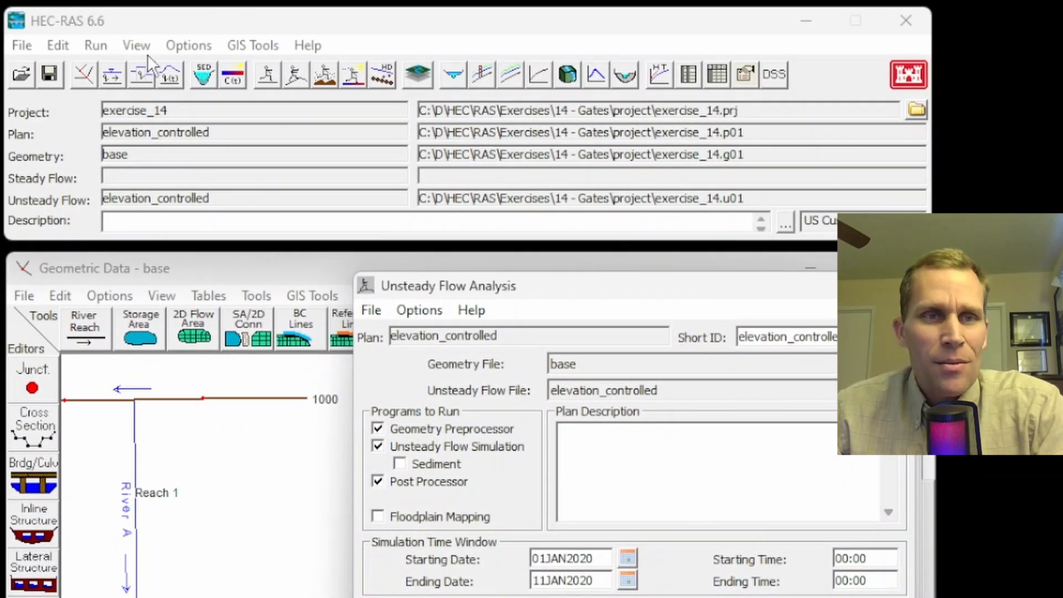
# Step: Open the cross section plot of the inline structure at station 345 and bring up its animation control
pyautogui.click(135, 46)
pyautogui.click(166, 70)
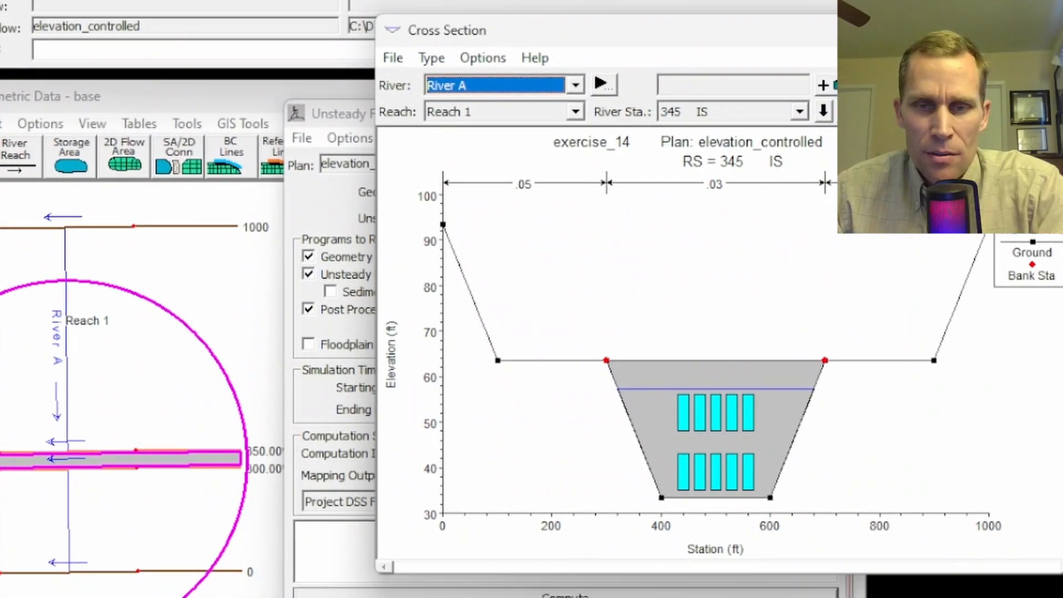
pyautogui.click(437, 59)
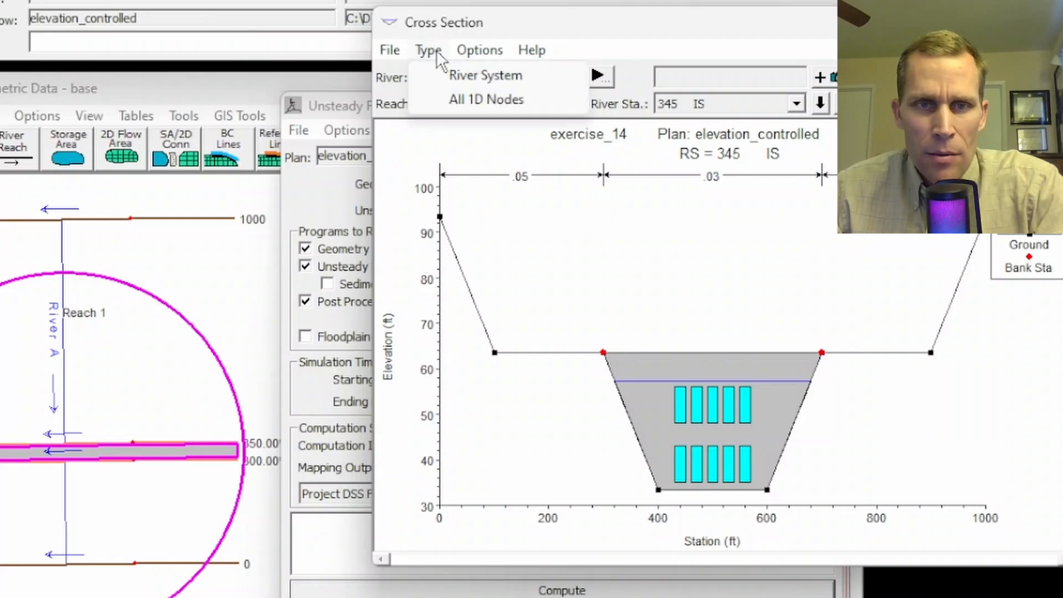
pyautogui.moveTo(470, 52)
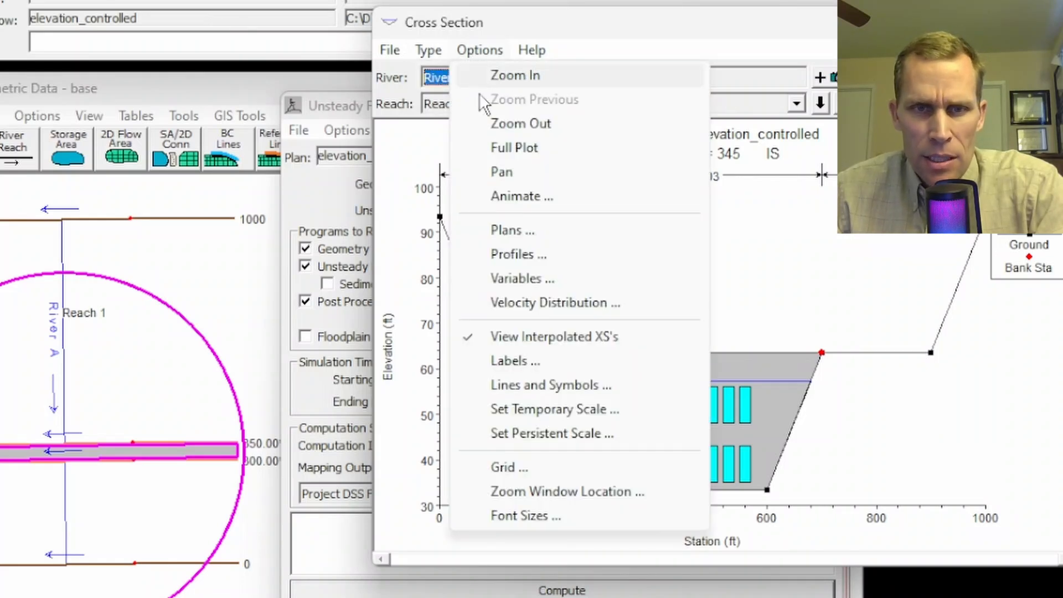
pyautogui.click(513, 195)
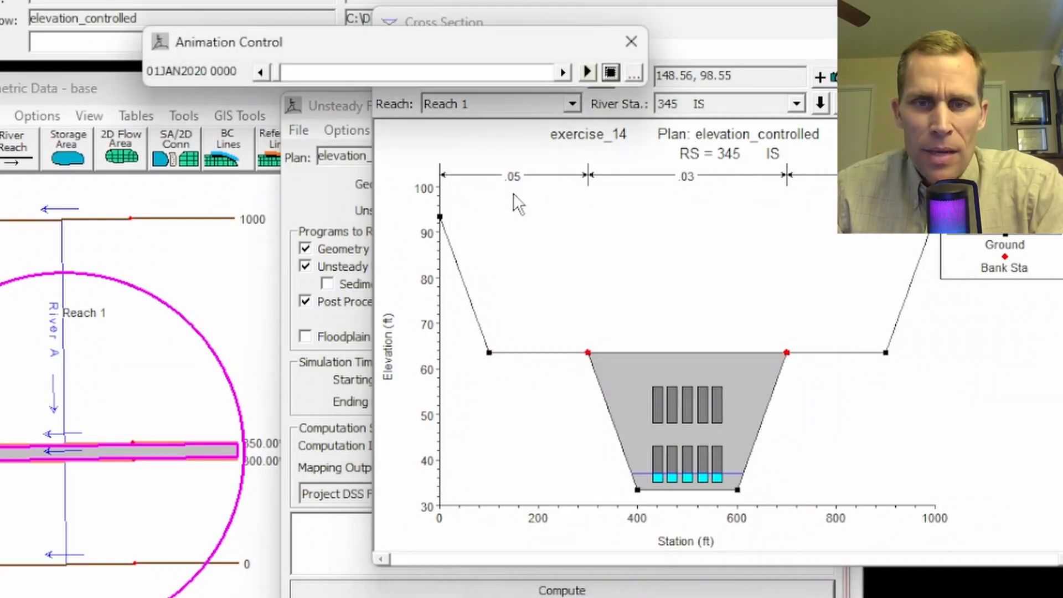
pyautogui.moveTo(504, 39)
pyautogui.mouseDown()
pyautogui.moveTo(506, 11)
pyautogui.moveTo(511, 39)
pyautogui.mouseUp()
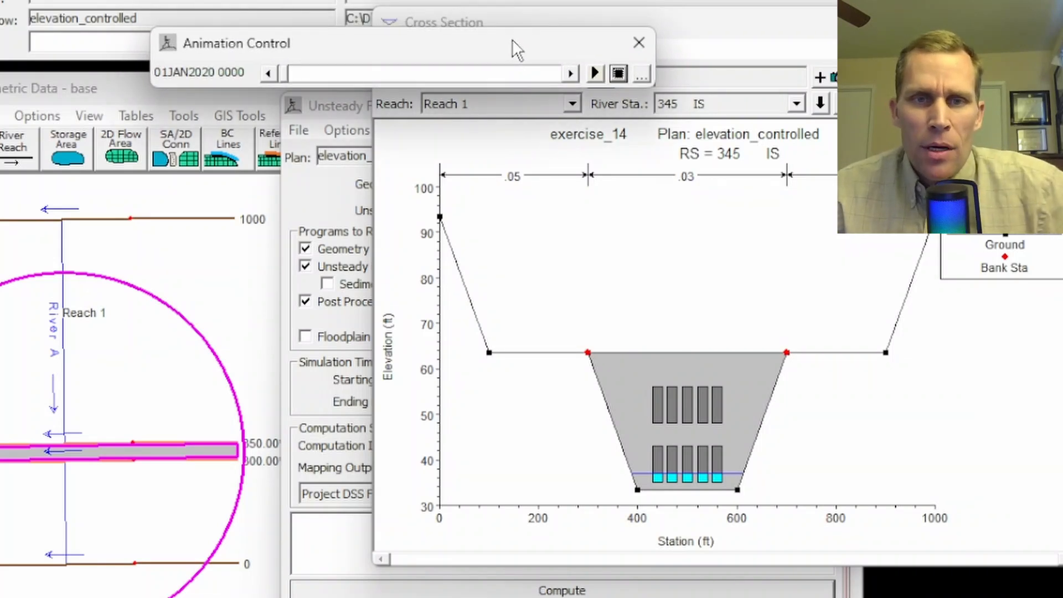
# Step: Examine how both gate groups at station 345 respond to the water surface, stepping from 01JAN2020 0000 to 06JAN2020 1400 and playing the animation
pyautogui.click(634, 346)
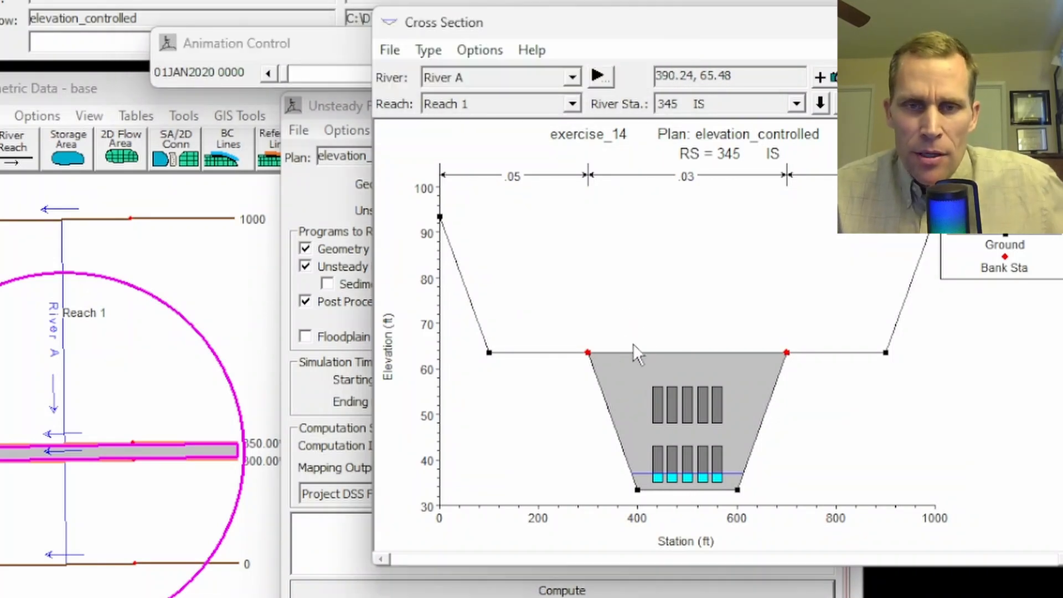
pyautogui.scroll(3, 645, 330)
pyautogui.moveTo(654, 336); pyautogui.dragTo(584, 174)
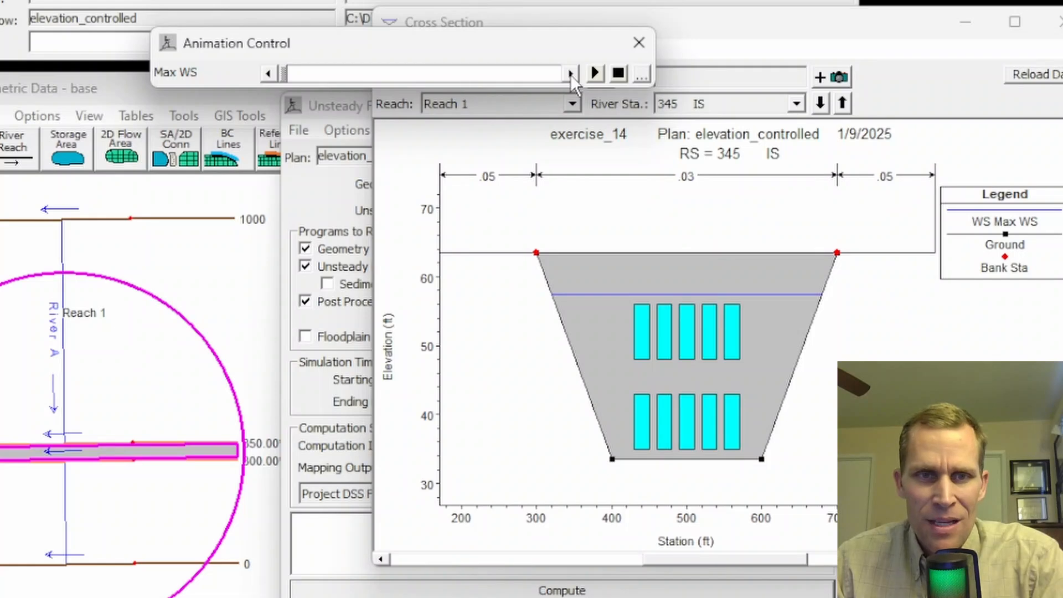
pyautogui.click(570, 74)
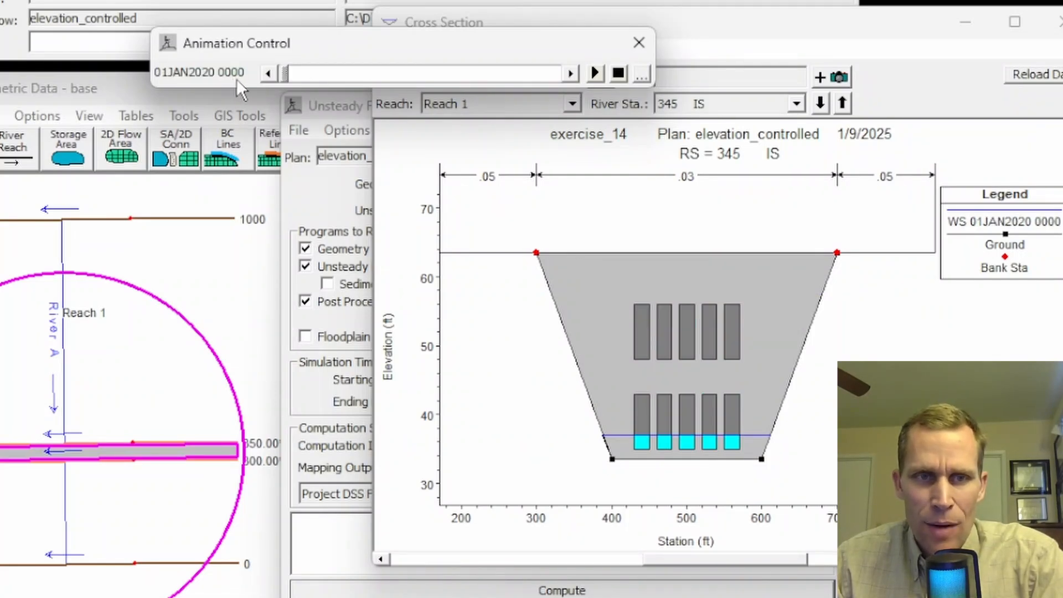
pyautogui.click(572, 72)
pyautogui.click(571, 73)
pyautogui.click(571, 73)
pyautogui.click(572, 72)
pyautogui.click(572, 72)
pyautogui.click(572, 73)
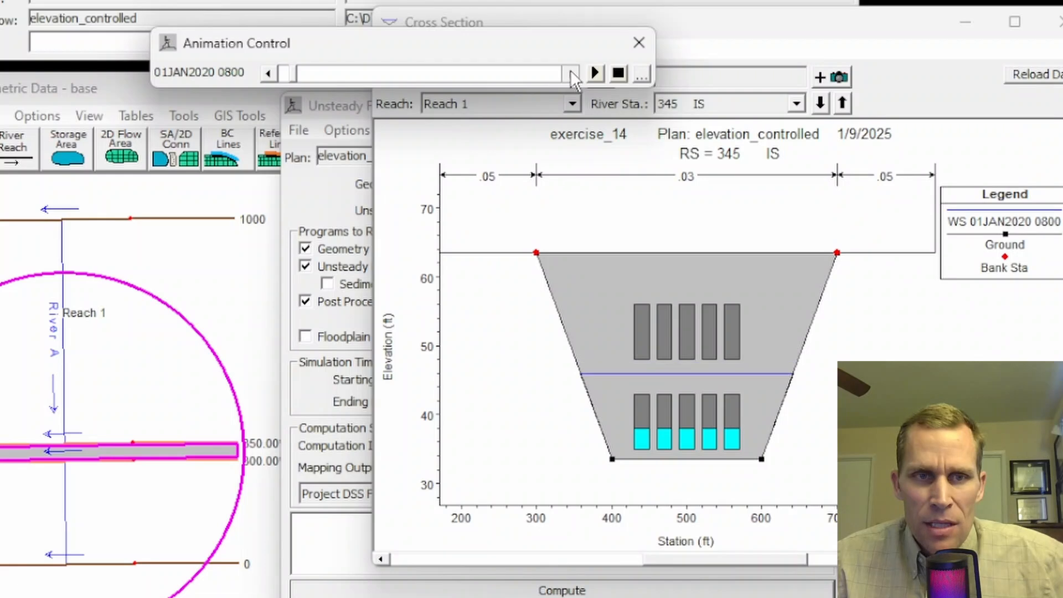
pyautogui.click(572, 73)
pyautogui.click(571, 72)
pyautogui.click(570, 71)
pyautogui.click(570, 71)
pyautogui.click(570, 71)
pyautogui.click(570, 71)
pyautogui.click(570, 71)
pyautogui.click(570, 71)
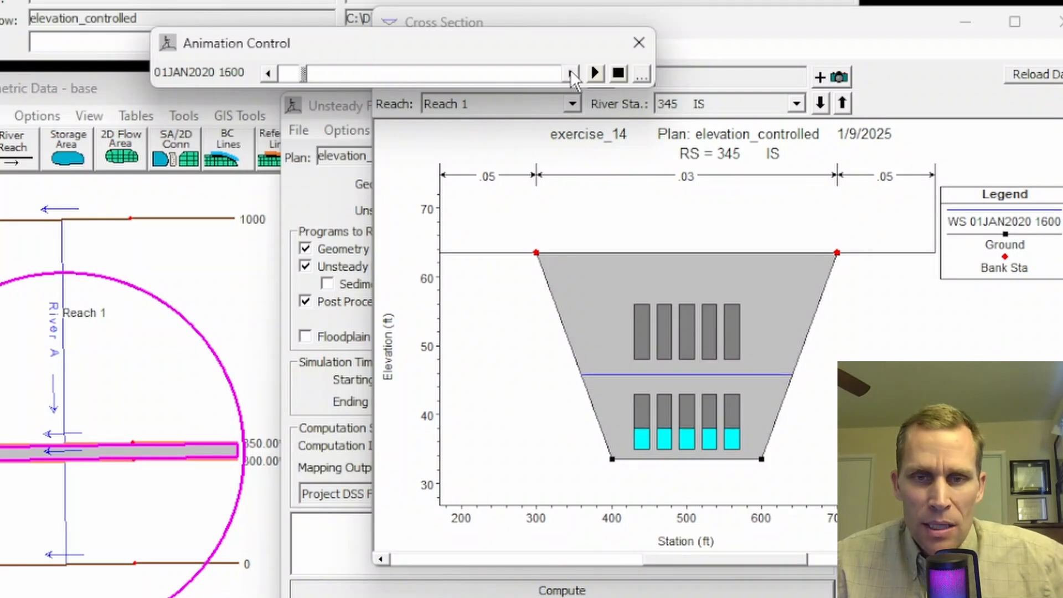
pyautogui.click(571, 71)
pyautogui.click(570, 71)
pyautogui.click(570, 71)
pyautogui.click(570, 71)
pyautogui.click(571, 71)
pyautogui.click(570, 71)
pyautogui.click(571, 71)
pyautogui.click(570, 71)
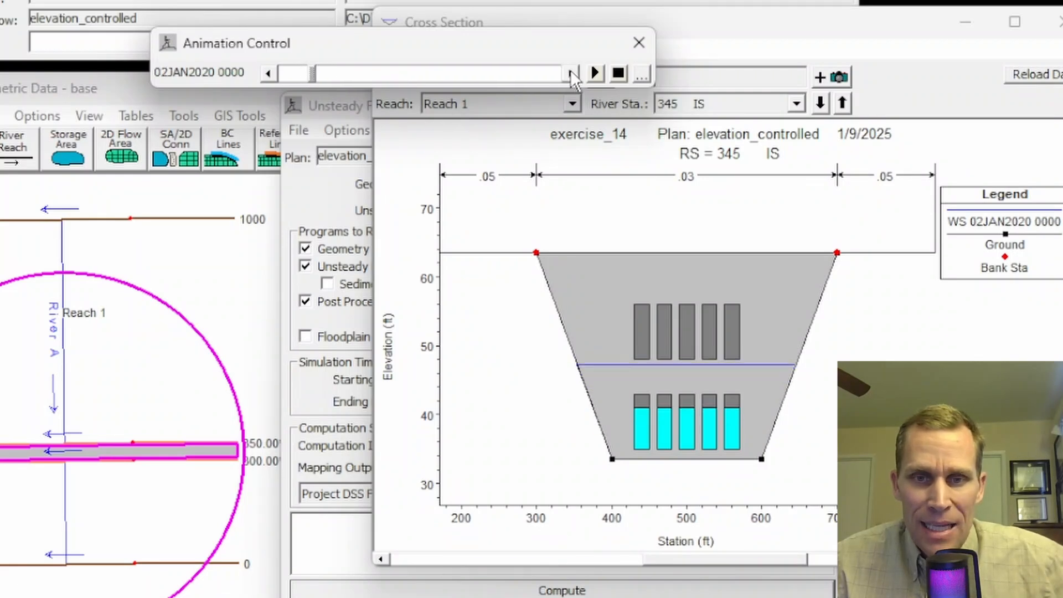
pyautogui.click(570, 71)
pyautogui.click(570, 70)
pyautogui.click(571, 71)
pyautogui.click(570, 71)
pyautogui.click(571, 71)
pyautogui.click(570, 71)
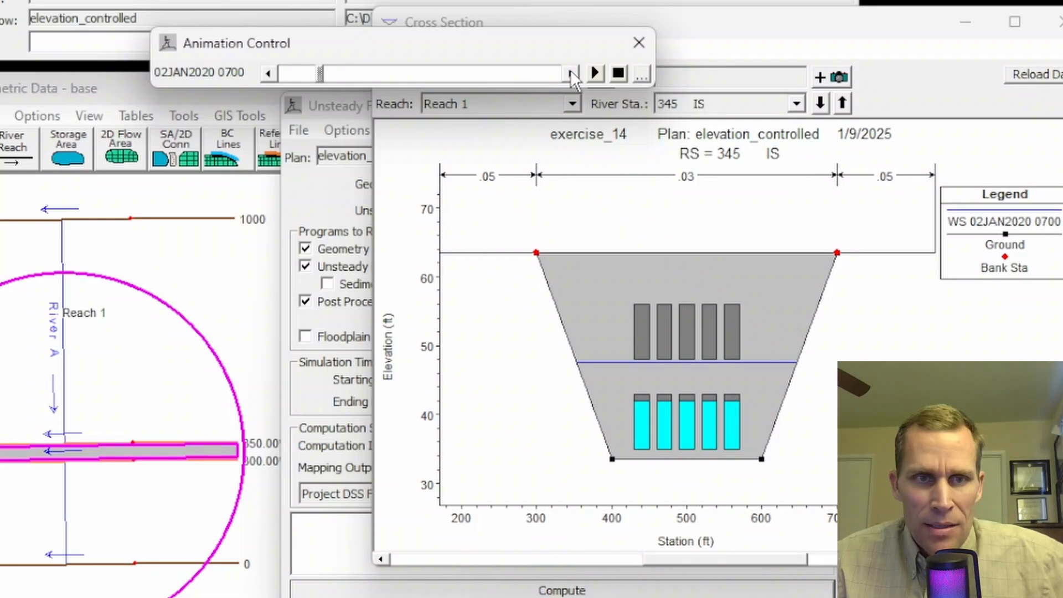
pyautogui.click(570, 71)
pyautogui.click(571, 71)
pyautogui.click(570, 71)
pyautogui.click(571, 71)
pyautogui.click(570, 70)
pyautogui.click(570, 71)
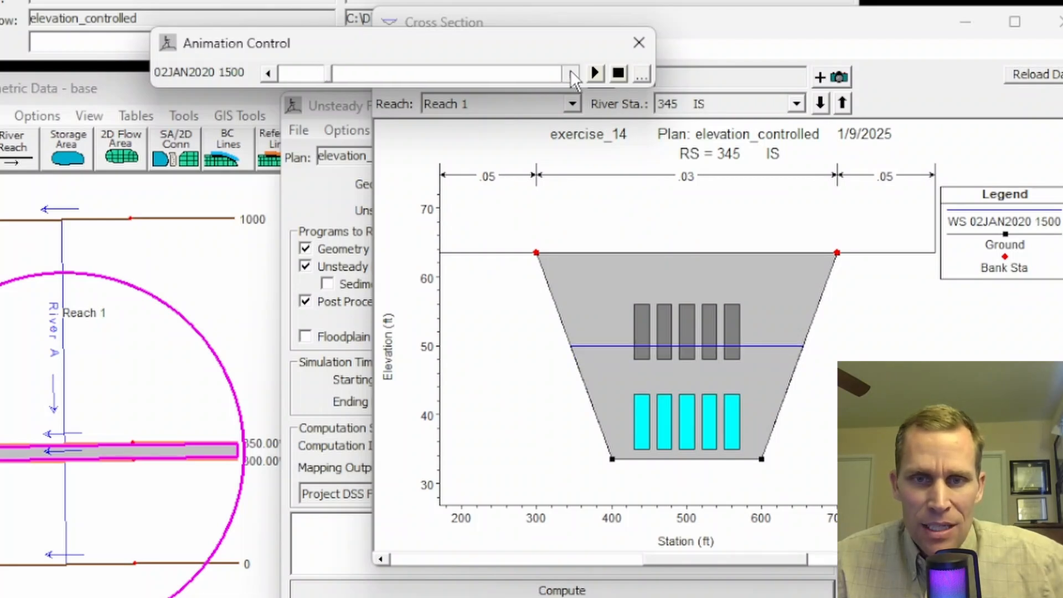
pyautogui.click(571, 71)
pyautogui.click(570, 71)
pyautogui.click(570, 71)
pyautogui.click(571, 71)
pyautogui.click(570, 70)
pyautogui.click(571, 70)
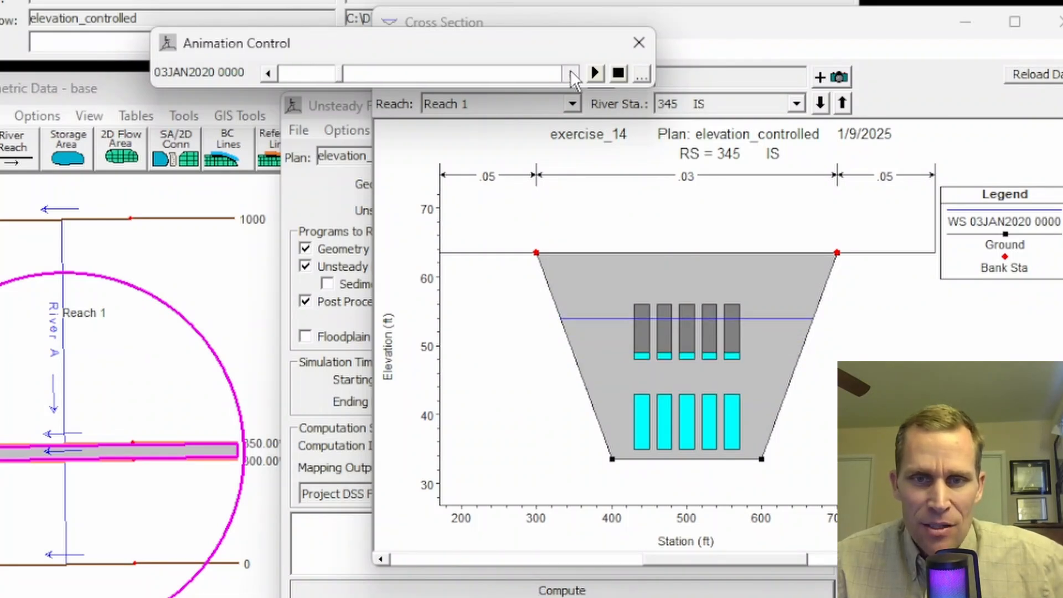
pyautogui.click(571, 71)
pyautogui.click(571, 70)
pyautogui.click(571, 71)
pyautogui.click(571, 71)
pyautogui.click(570, 71)
pyautogui.click(571, 71)
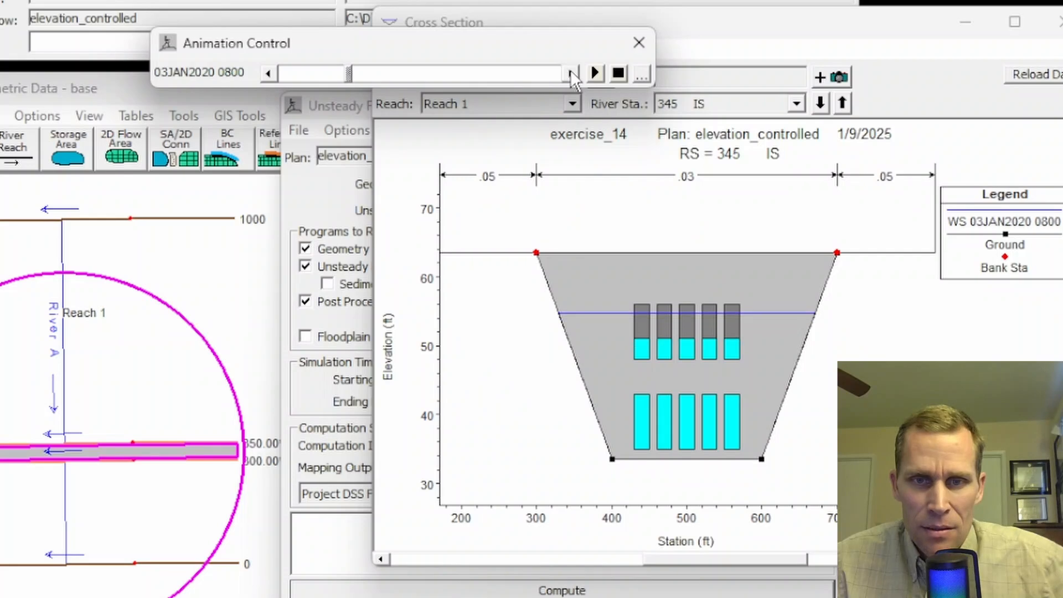
pyautogui.click(570, 71)
pyautogui.click(570, 70)
pyautogui.click(571, 71)
pyautogui.click(570, 71)
pyautogui.click(571, 71)
pyautogui.click(571, 70)
pyautogui.click(570, 71)
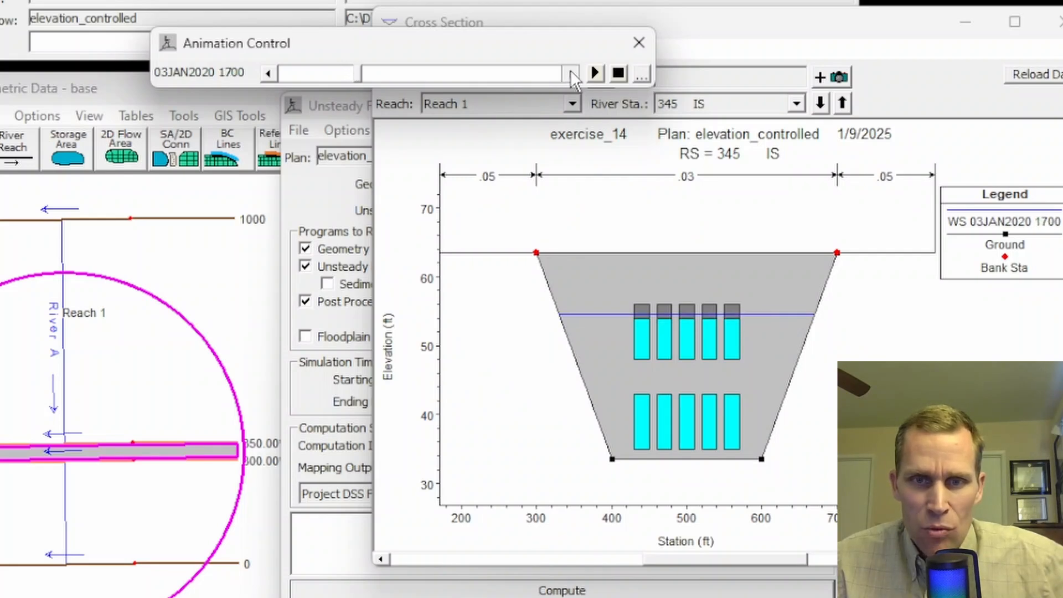
pyautogui.click(571, 71)
pyautogui.click(570, 71)
pyautogui.click(570, 71)
pyautogui.click(571, 71)
pyautogui.click(570, 71)
pyautogui.click(570, 71)
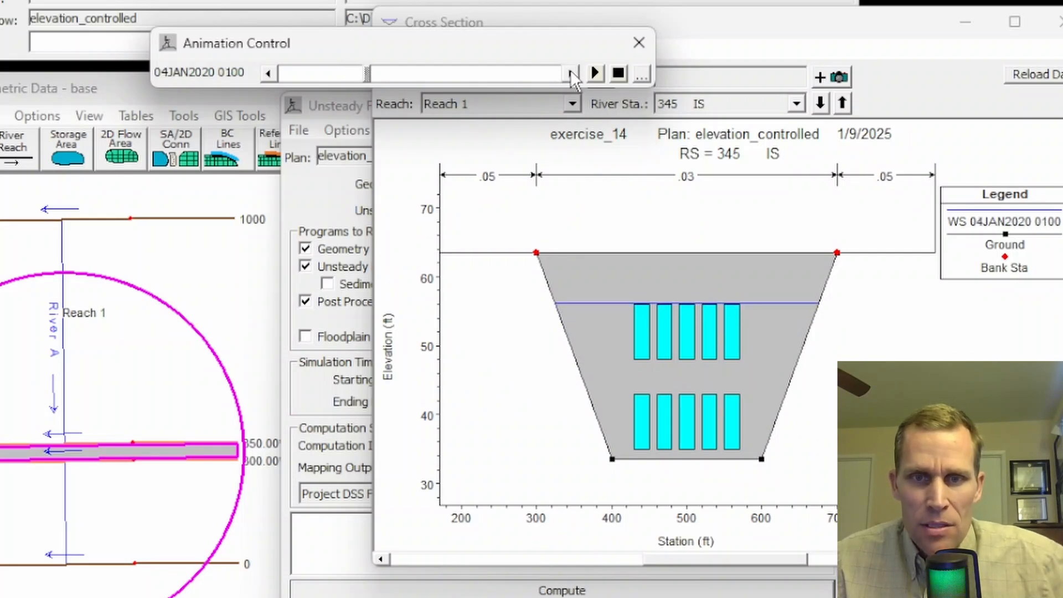
pyautogui.click(570, 71)
pyautogui.click(570, 71)
pyautogui.click(571, 70)
pyautogui.click(570, 70)
pyautogui.click(570, 70)
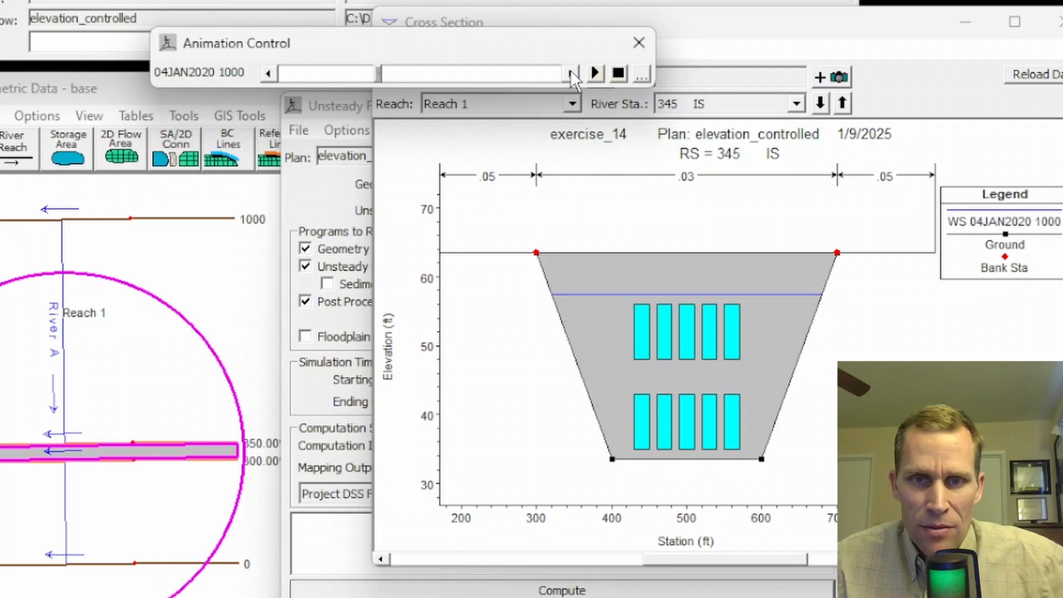
pyautogui.click(570, 71)
pyautogui.click(570, 71)
pyautogui.click(570, 71)
pyautogui.click(571, 71)
pyautogui.click(570, 70)
pyautogui.click(570, 71)
pyautogui.click(571, 70)
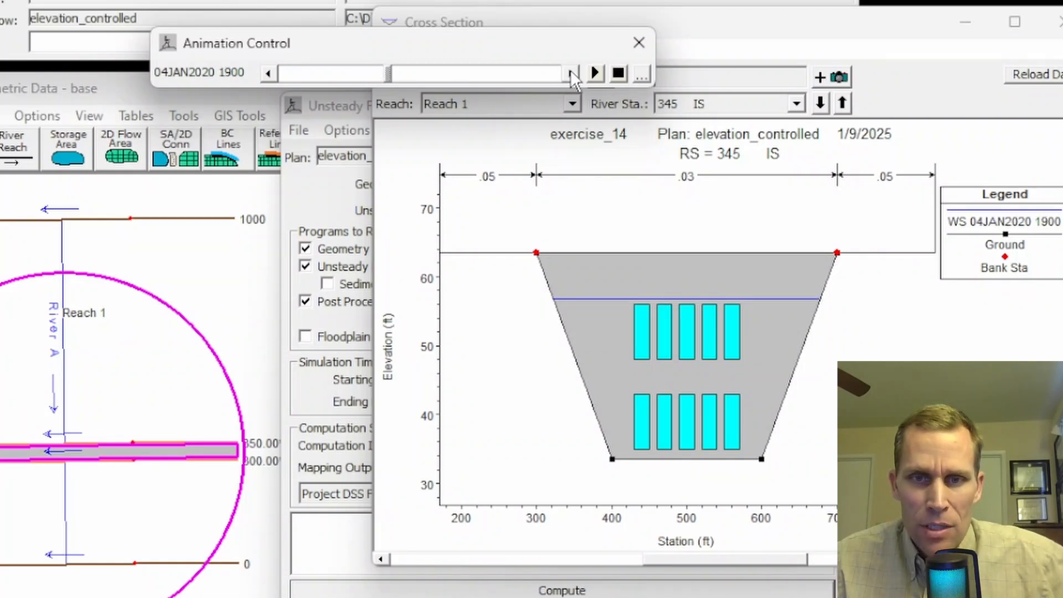
pyautogui.click(570, 71)
pyautogui.click(570, 70)
pyautogui.click(571, 71)
pyautogui.click(570, 70)
pyautogui.click(571, 71)
pyautogui.click(570, 71)
pyautogui.click(571, 71)
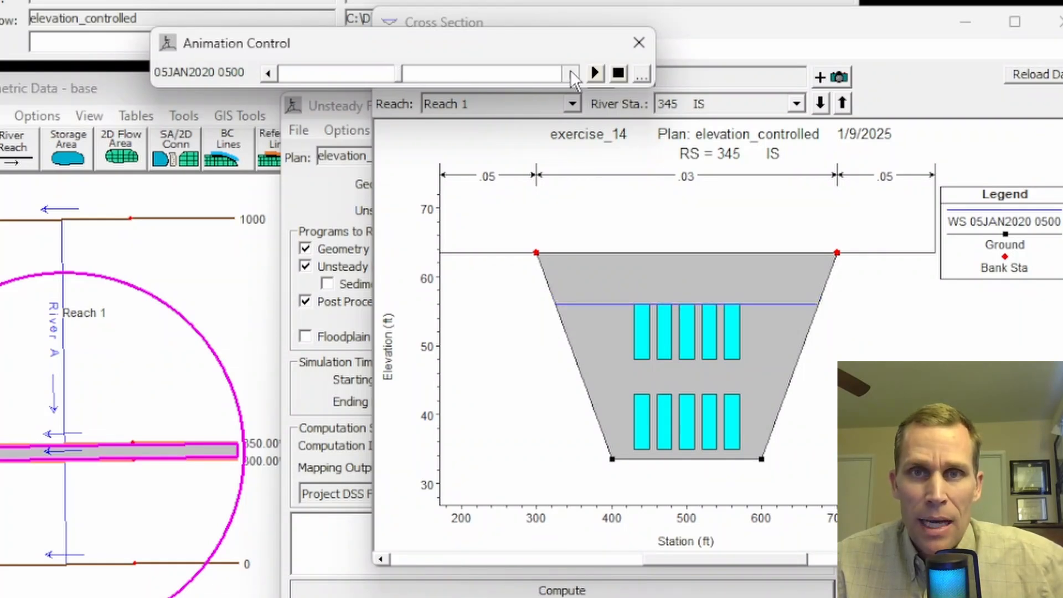
pyautogui.click(570, 71)
pyautogui.click(570, 71)
pyautogui.click(570, 71)
pyautogui.click(571, 71)
pyautogui.click(570, 71)
pyautogui.click(571, 70)
pyautogui.click(570, 71)
pyautogui.click(570, 71)
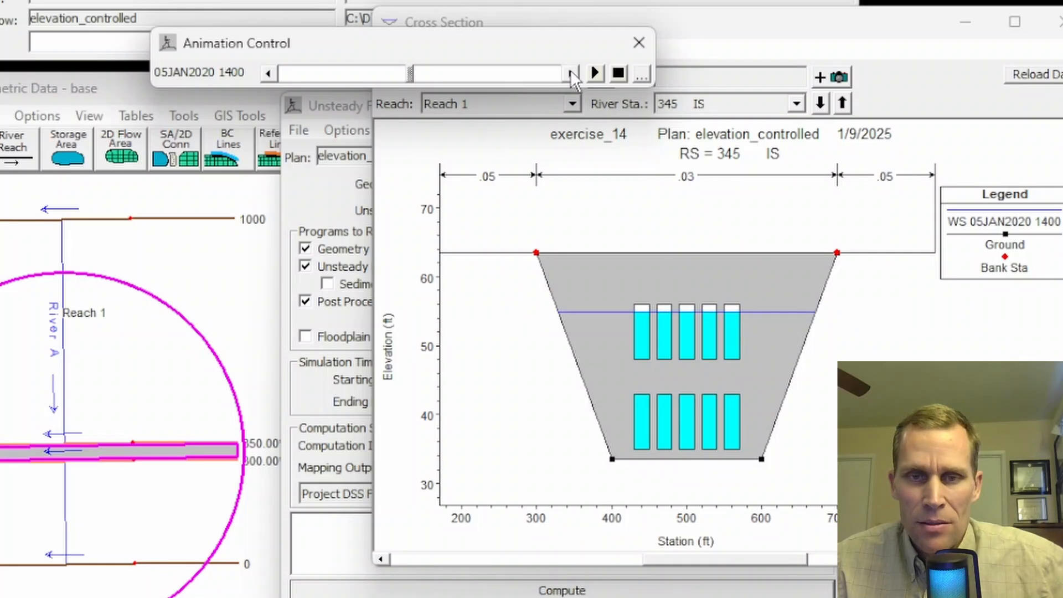
pyautogui.click(571, 71)
pyautogui.click(570, 71)
pyautogui.click(570, 71)
pyautogui.click(570, 71)
pyautogui.click(570, 71)
pyautogui.click(570, 71)
pyautogui.click(571, 71)
pyautogui.click(571, 71)
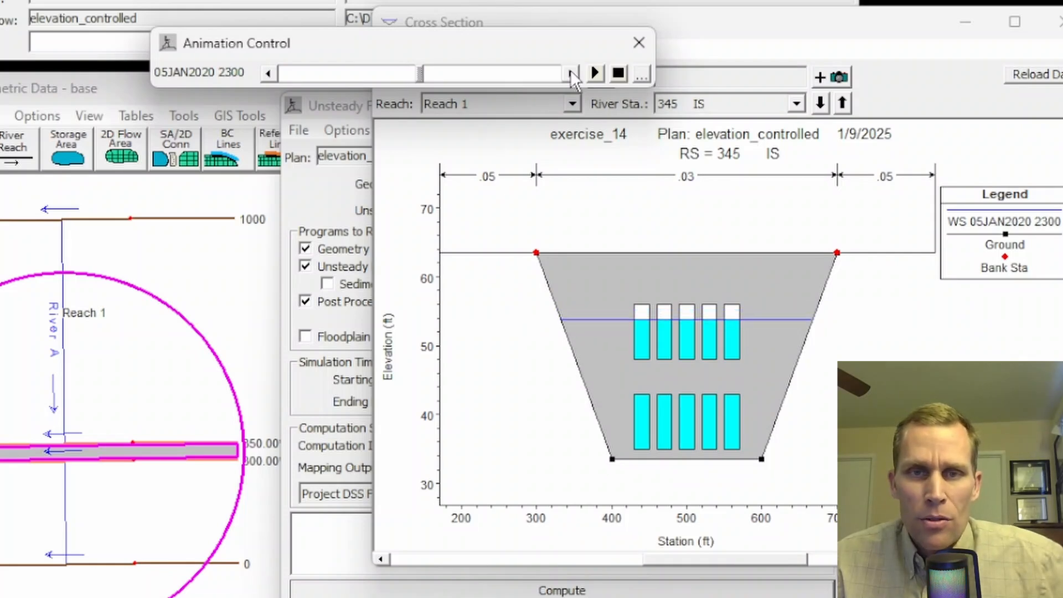
pyautogui.click(570, 71)
pyautogui.click(570, 71)
pyautogui.click(570, 71)
pyautogui.click(570, 71)
pyautogui.click(570, 70)
pyautogui.click(570, 71)
pyautogui.click(570, 71)
pyautogui.click(571, 71)
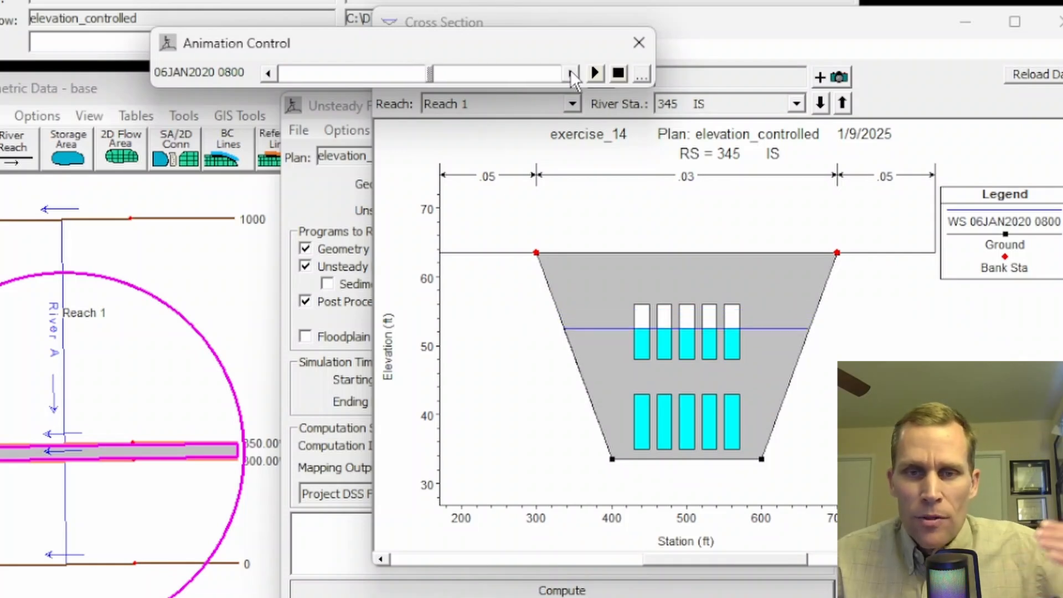
pyautogui.click(570, 70)
pyautogui.click(570, 71)
pyautogui.click(570, 71)
pyautogui.click(570, 71)
pyautogui.click(571, 71)
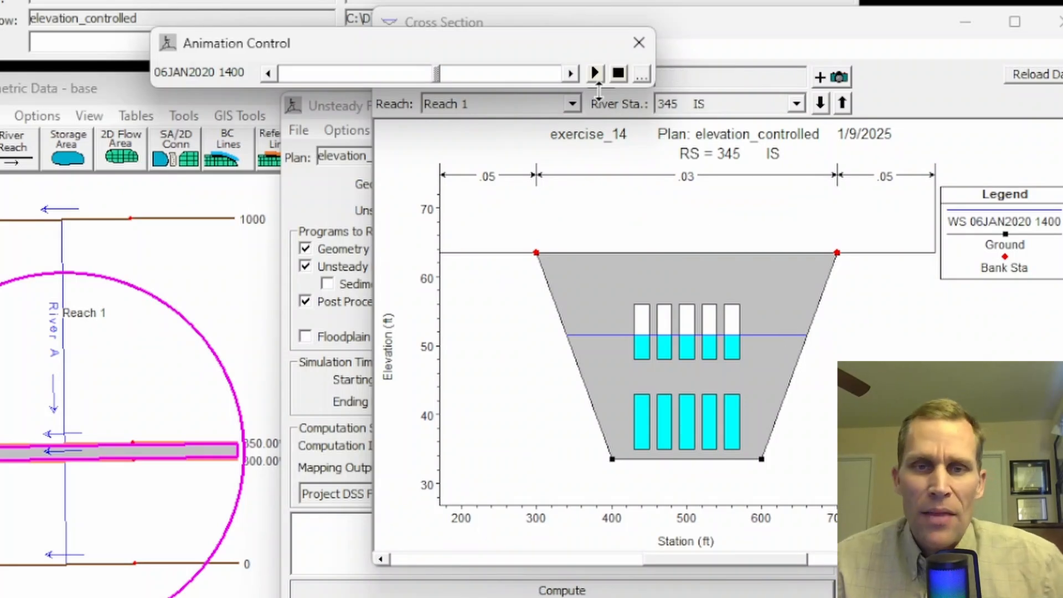
pyautogui.click(594, 76)
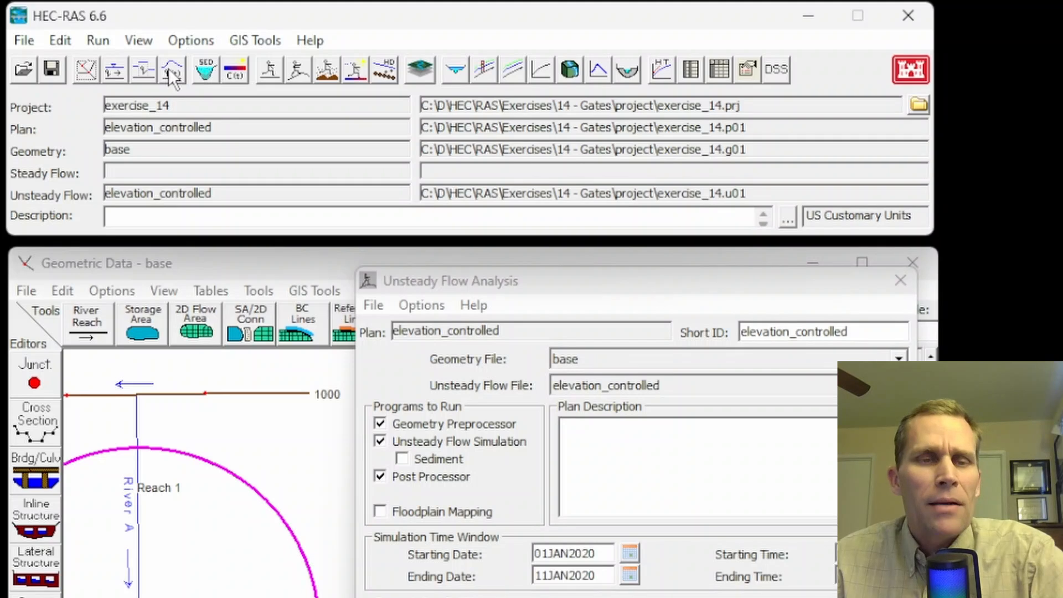
# Step: Review the elevation controlled settings of Gate #1 and Gate #2 at station 345 in the unsteady flow data without changing them
pyautogui.click(171, 70)
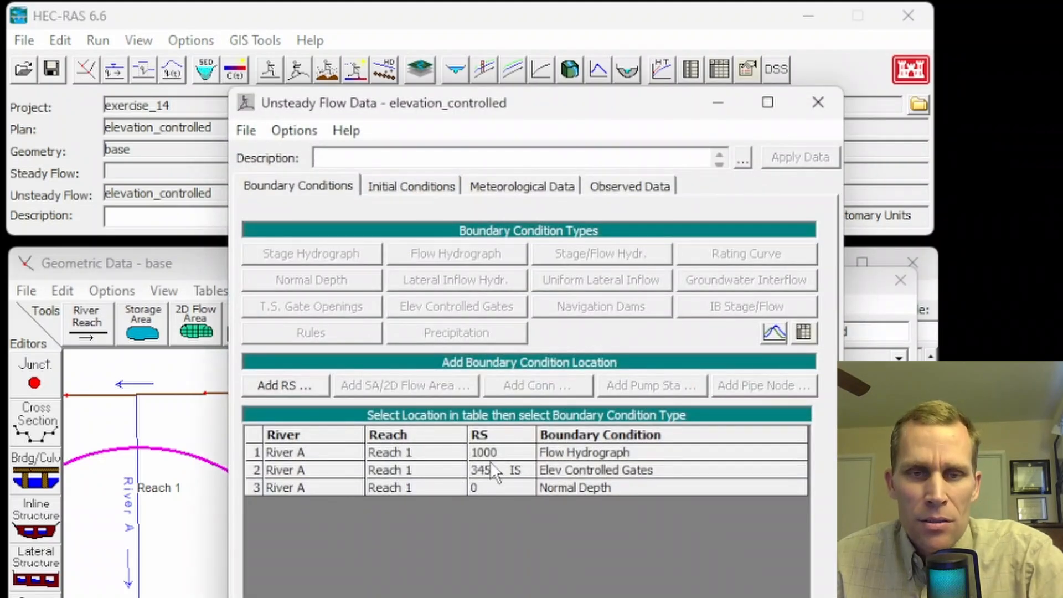
pyautogui.click(576, 475)
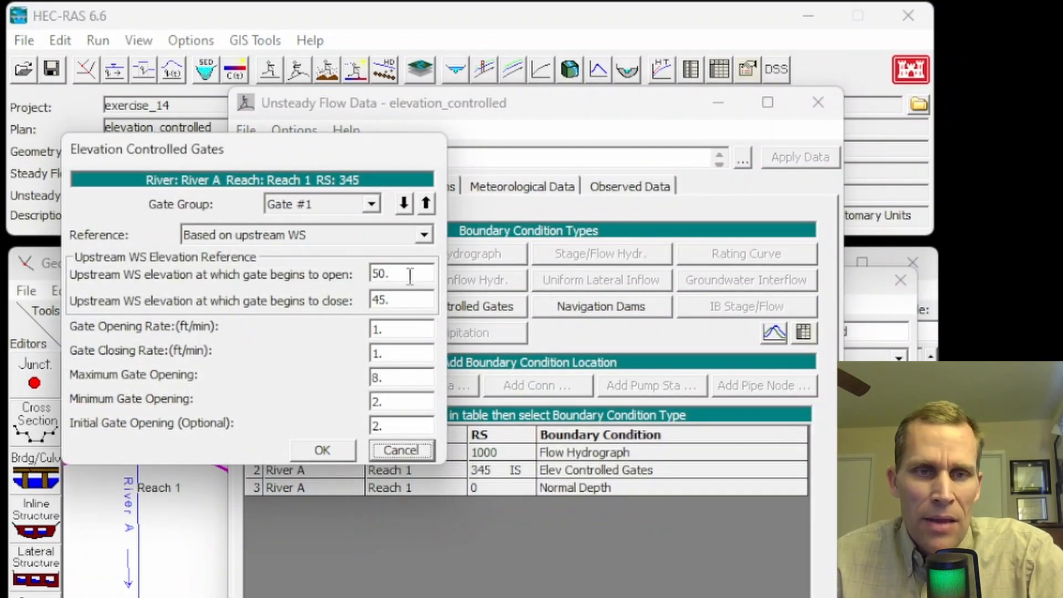
pyautogui.click(366, 208)
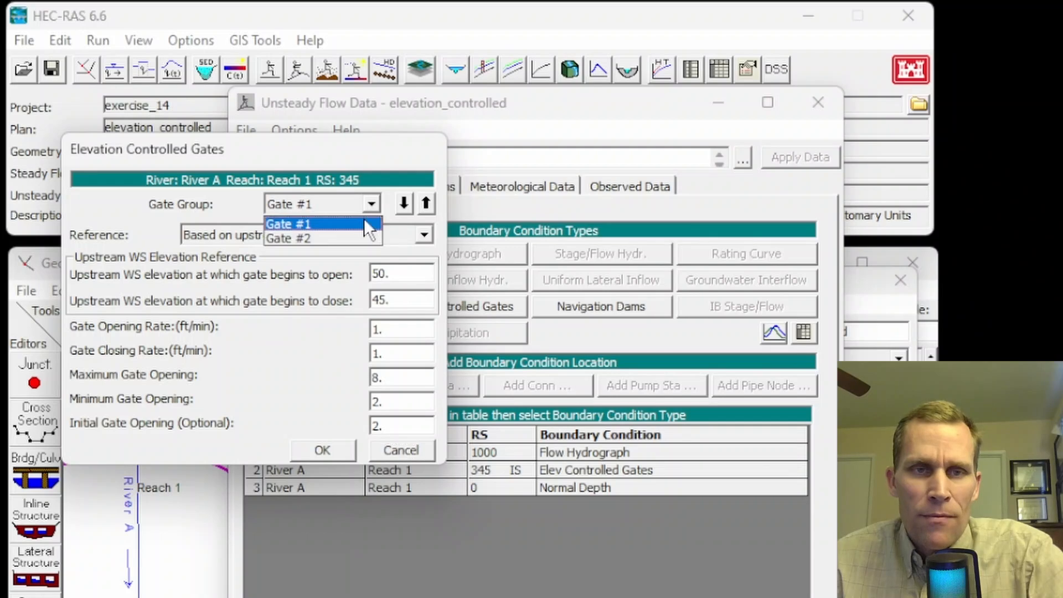
pyautogui.click(344, 242)
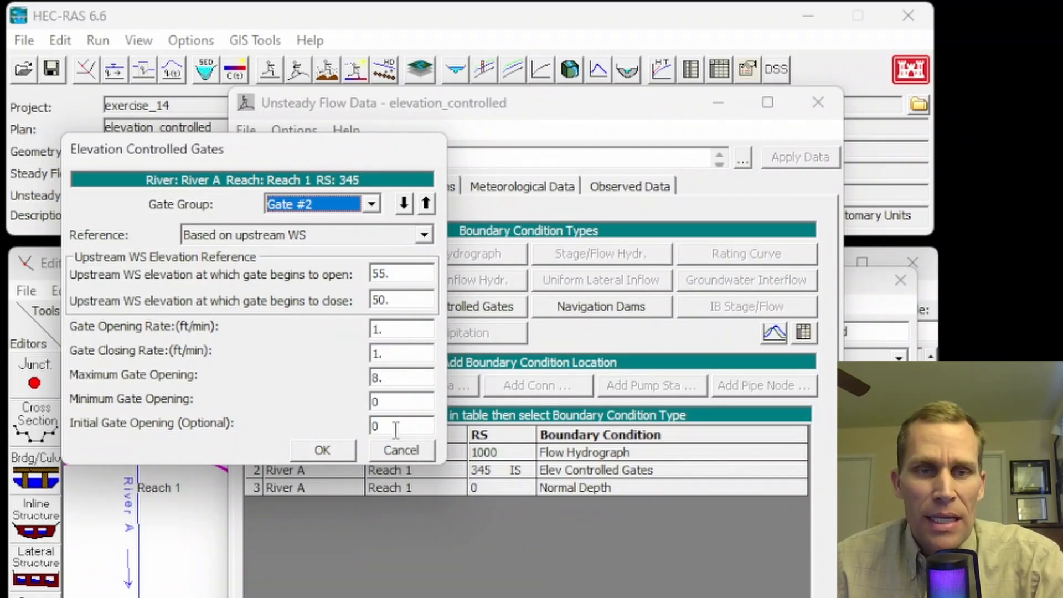
pyautogui.click(397, 449)
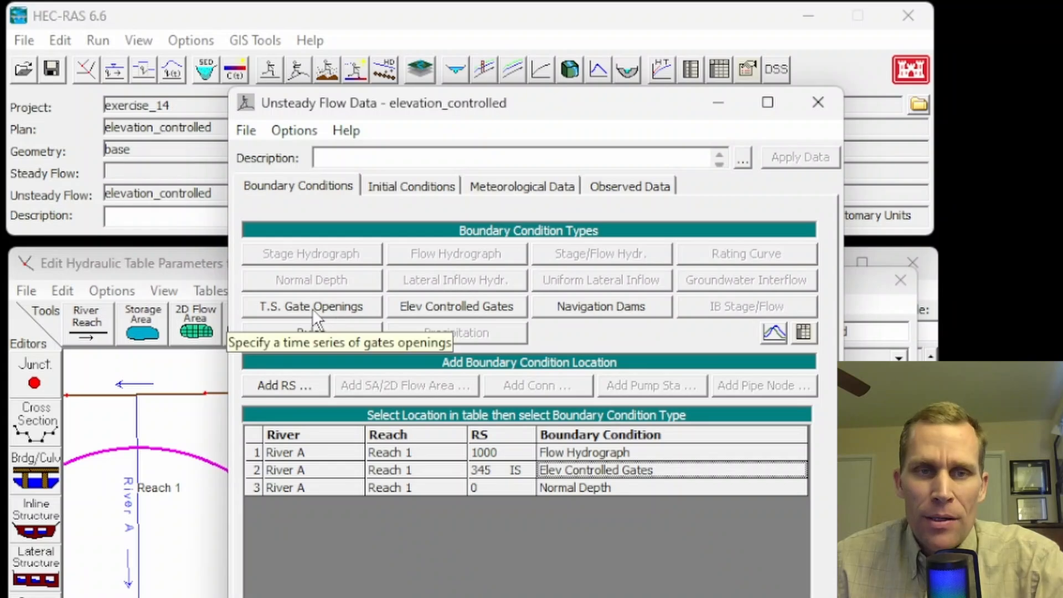
# Step: Save a copy of the unsteady flow data under the title time_series in the project folder
pyautogui.click(245, 132)
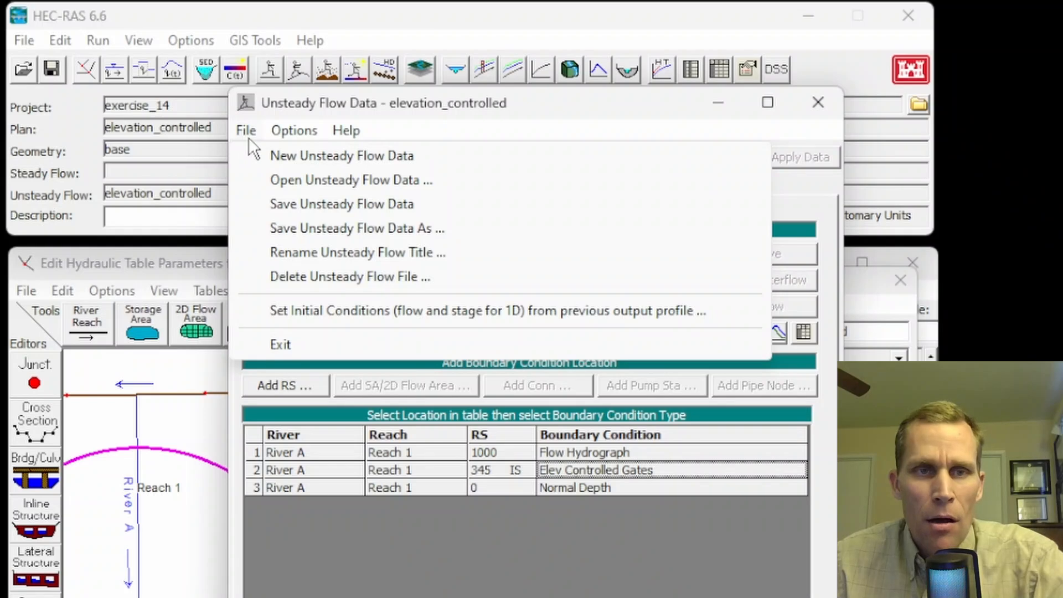
pyautogui.click(313, 229)
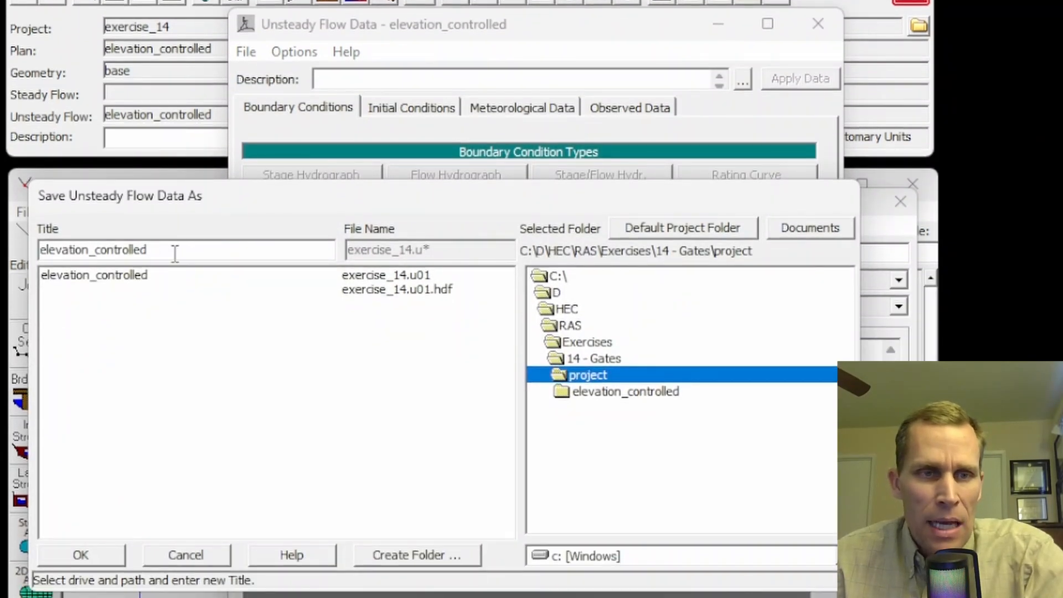
pyautogui.doubleClick(175, 253)
pyautogui.write('time_')
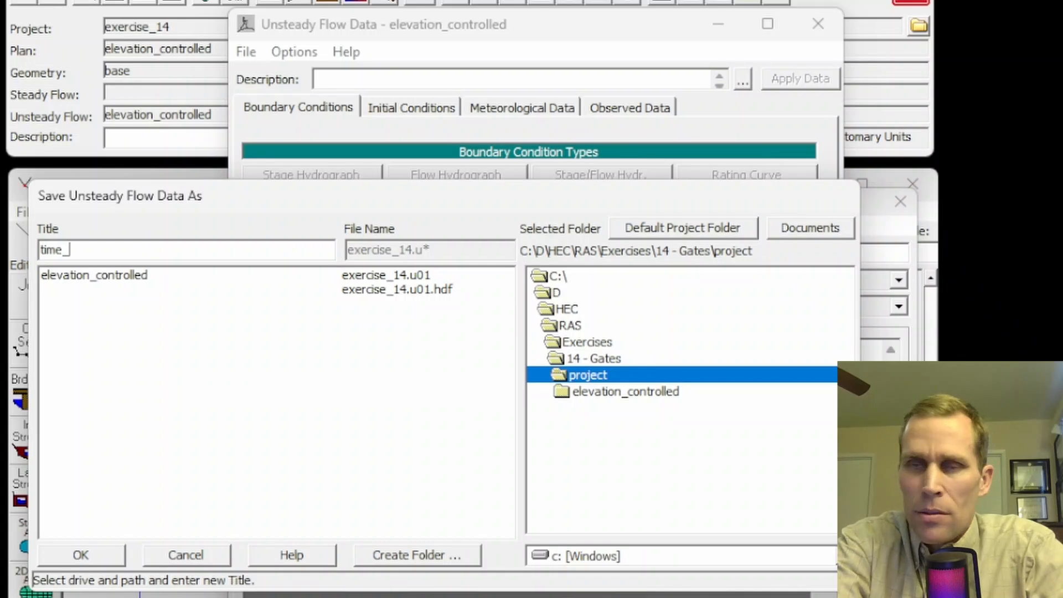
pyautogui.write('serier')
pyautogui.press('BackSpace')
pyautogui.write('s')
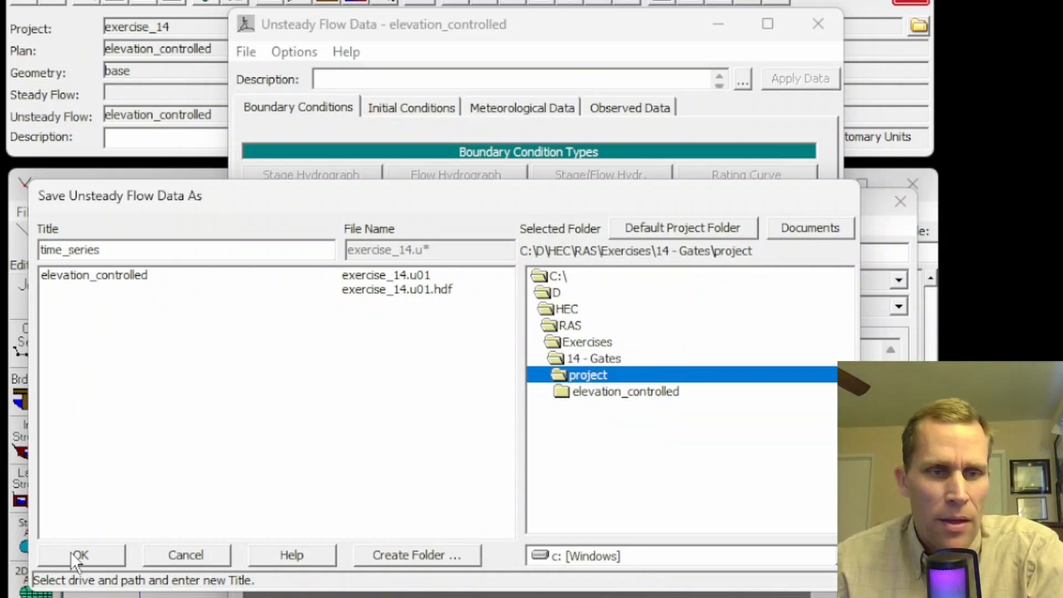
pyautogui.click(94, 554)
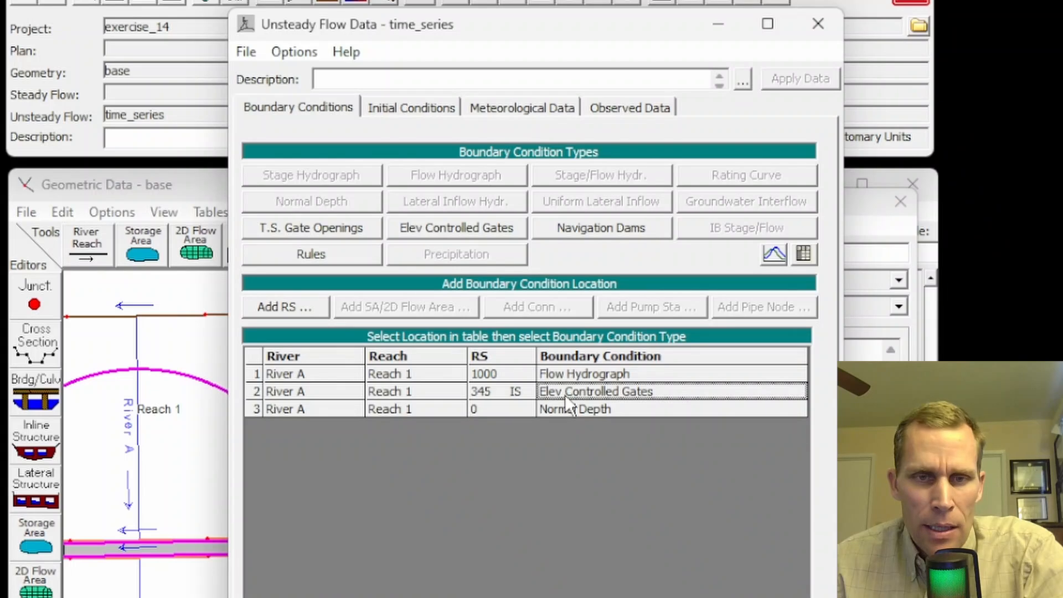
# Step: Replace the elevation controlled gates boundary condition at station 345 with T.S. Gate Openings, overwriting the existing data
pyautogui.click(303, 231)
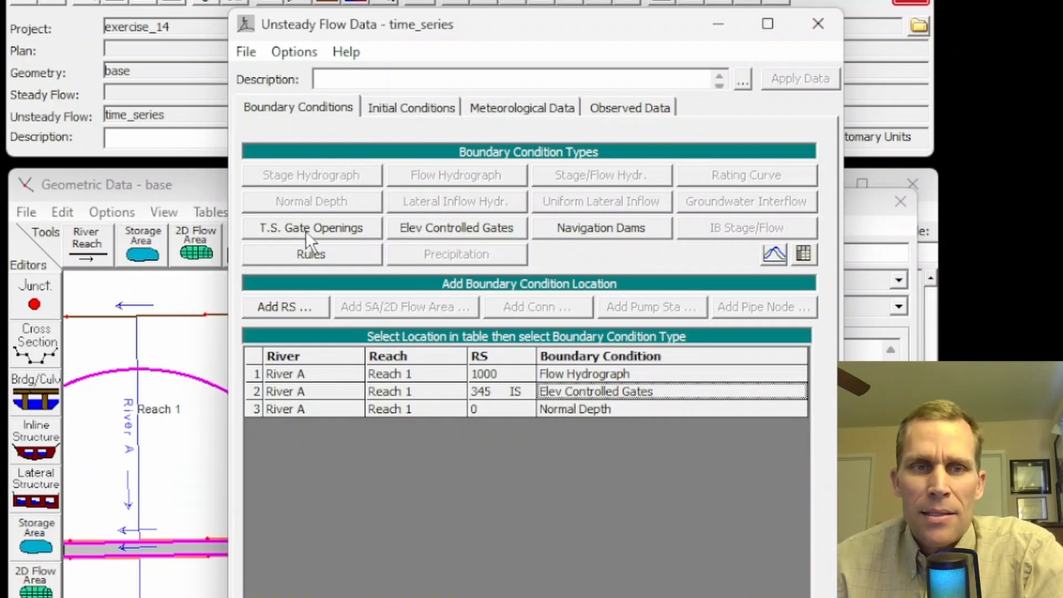
pyautogui.moveTo(723, 327); pyautogui.dragTo(506, 278)
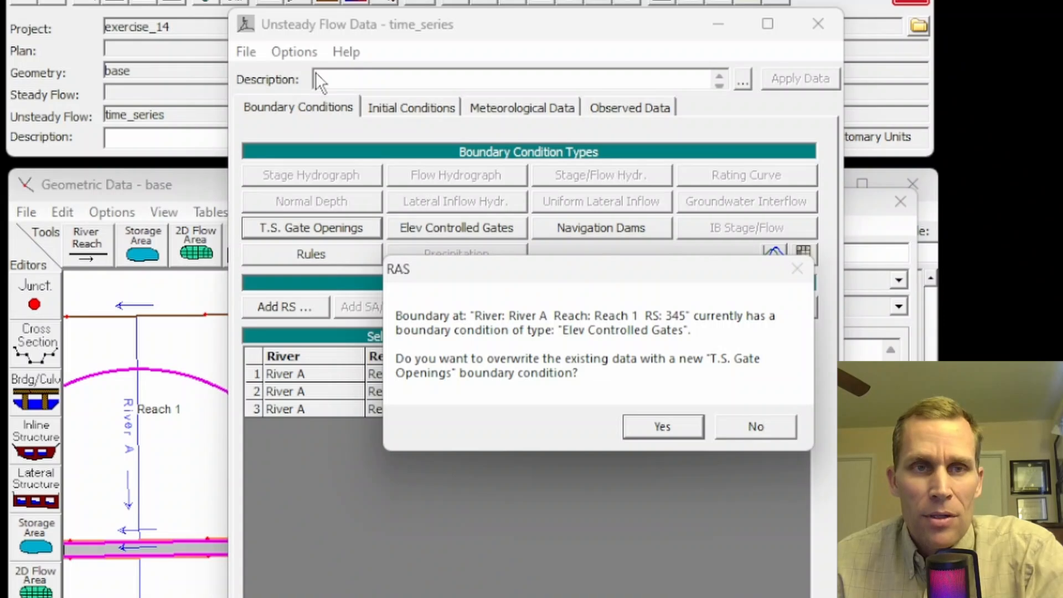
pyautogui.click(645, 430)
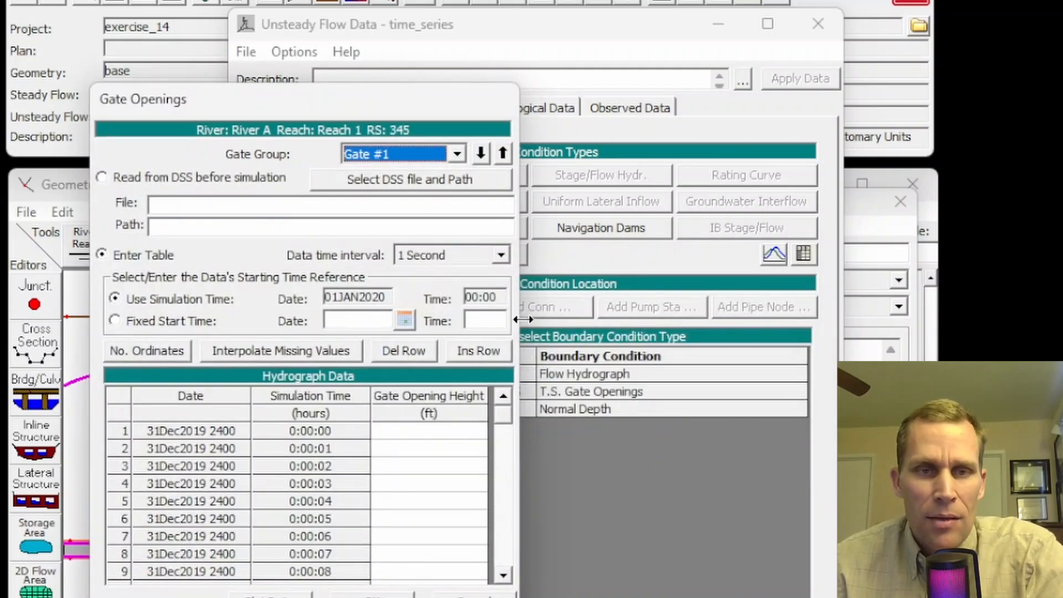
pyautogui.moveTo(396, 108); pyautogui.dragTo(341, 86)
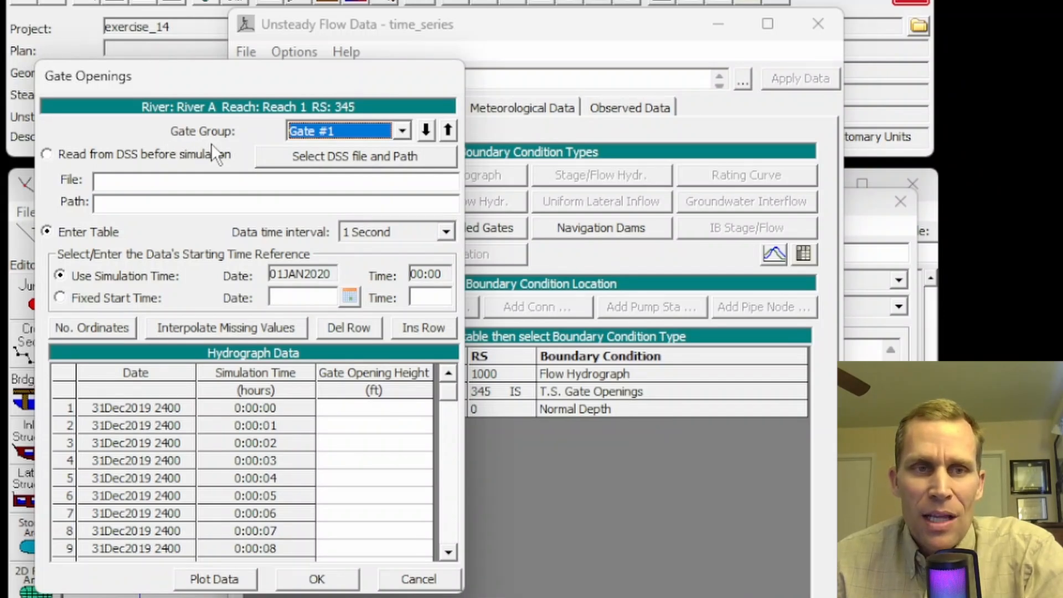
# Step: Examine the gate opening options for Gate #2, comparing reading from DSS before simulation with entering a table
pyautogui.click(404, 132)
pyautogui.click(366, 164)
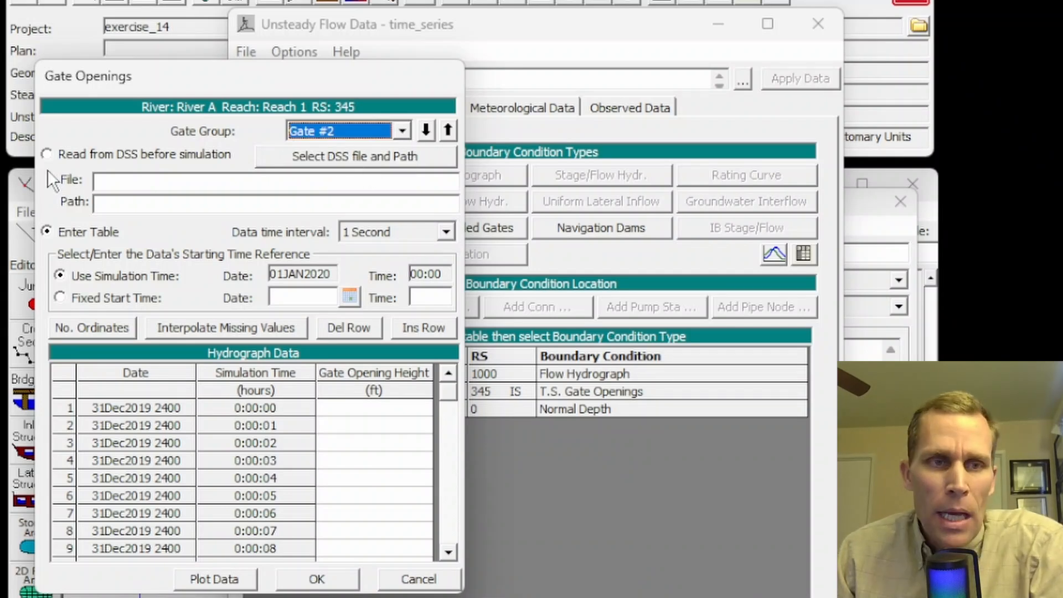
pyautogui.click(47, 155)
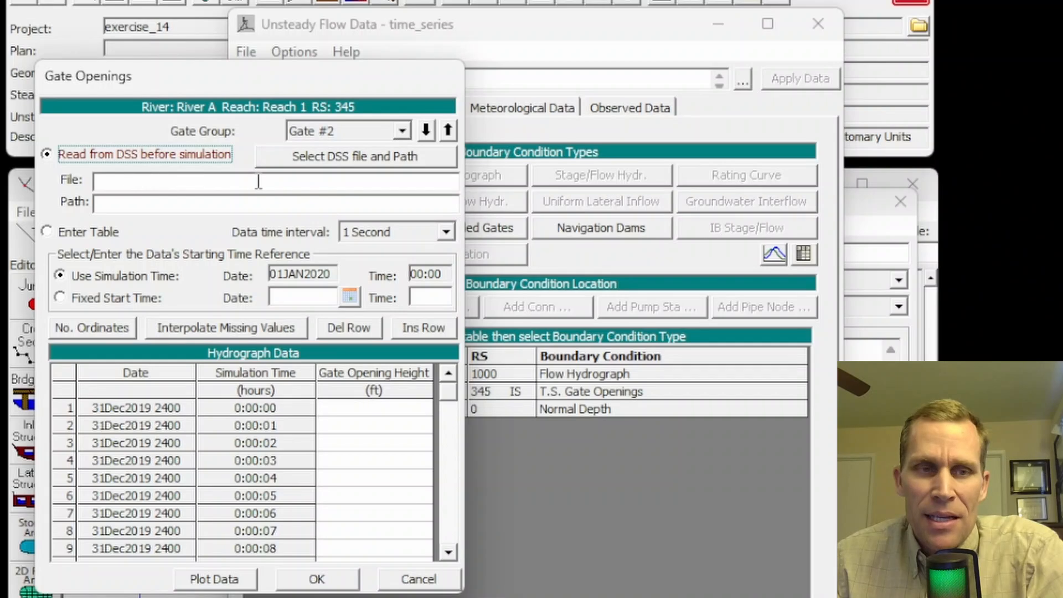
pyautogui.click(46, 231)
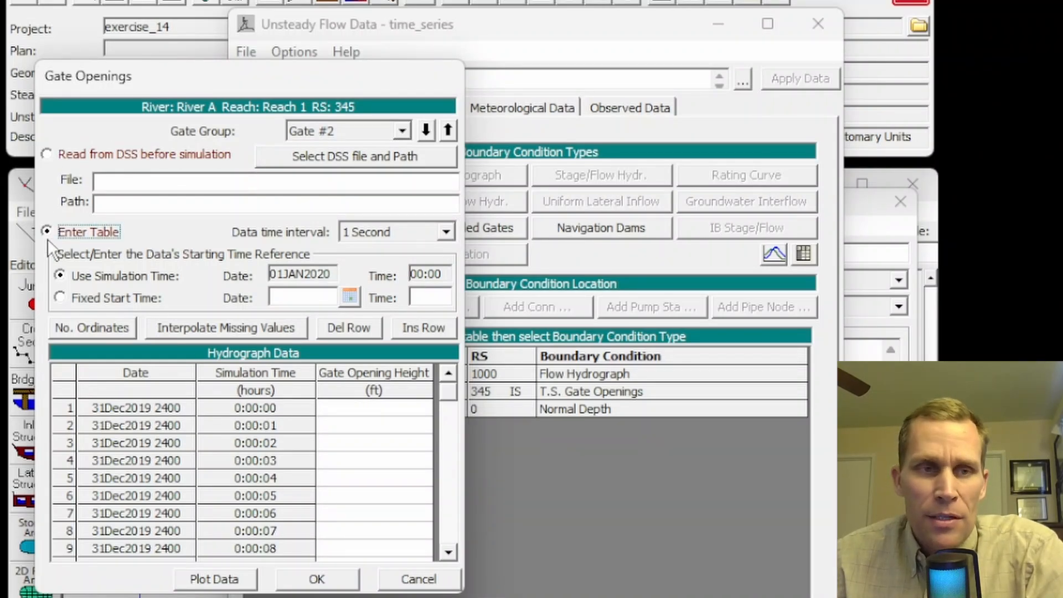
pyautogui.click(44, 157)
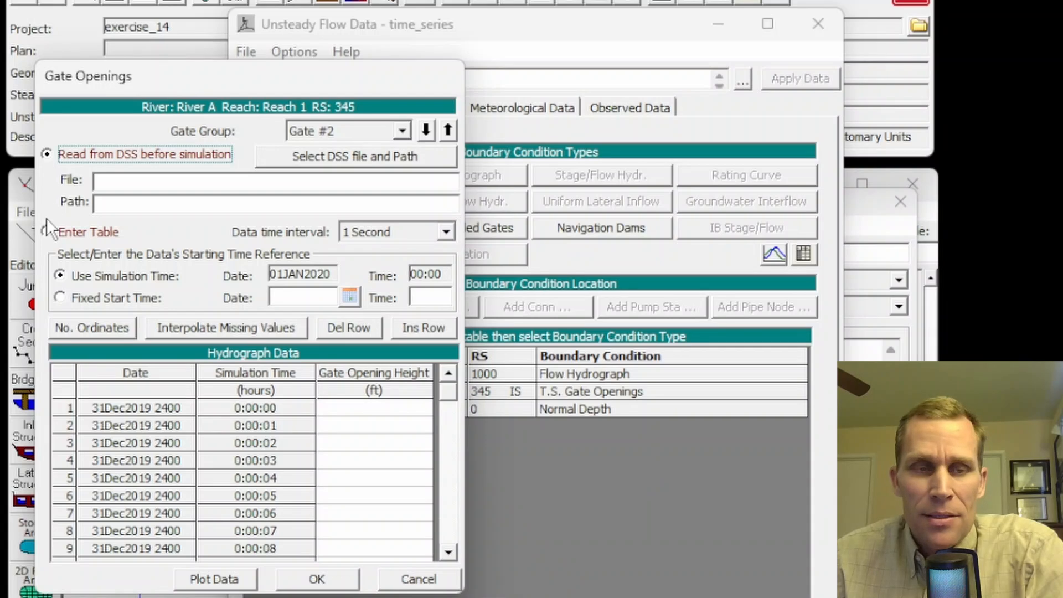
pyautogui.click(46, 231)
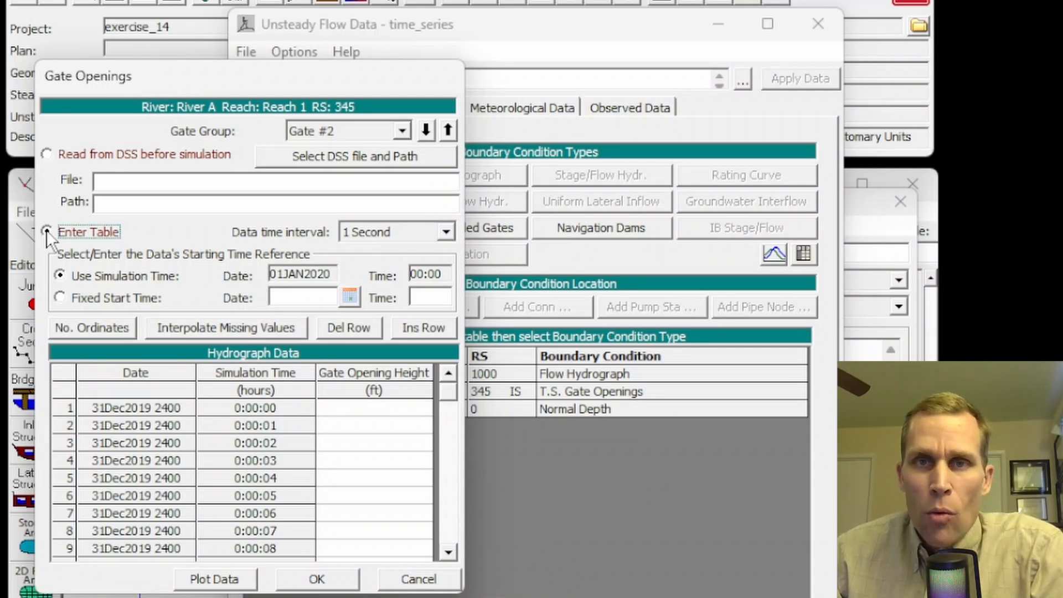
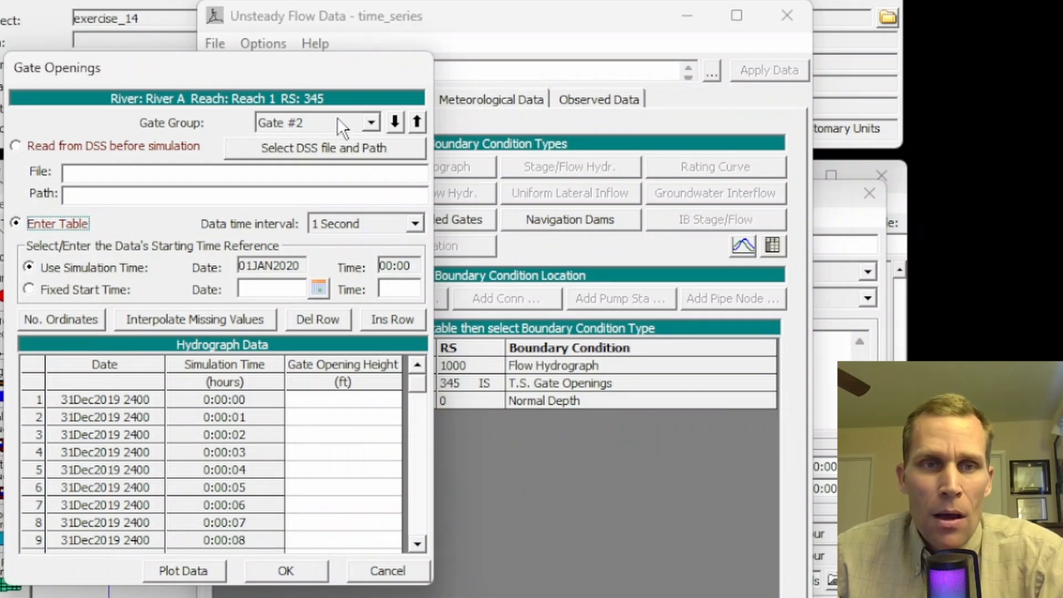
# Step: Choose Gate #1 as the gate group, with its openings entered as a table at a 1 Hour data time interval
pyautogui.click(372, 123)
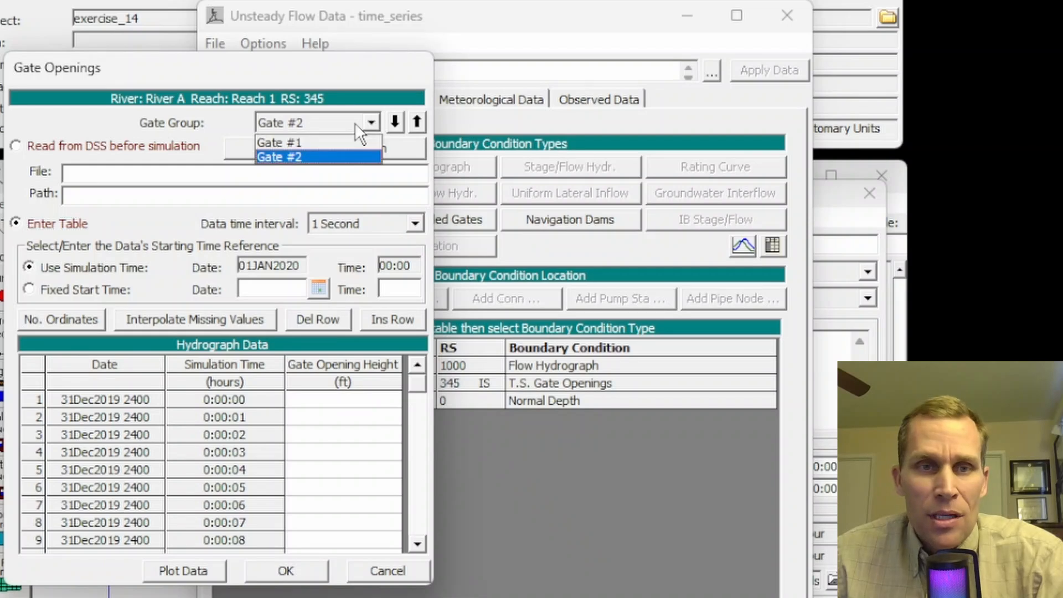
pyautogui.click(330, 144)
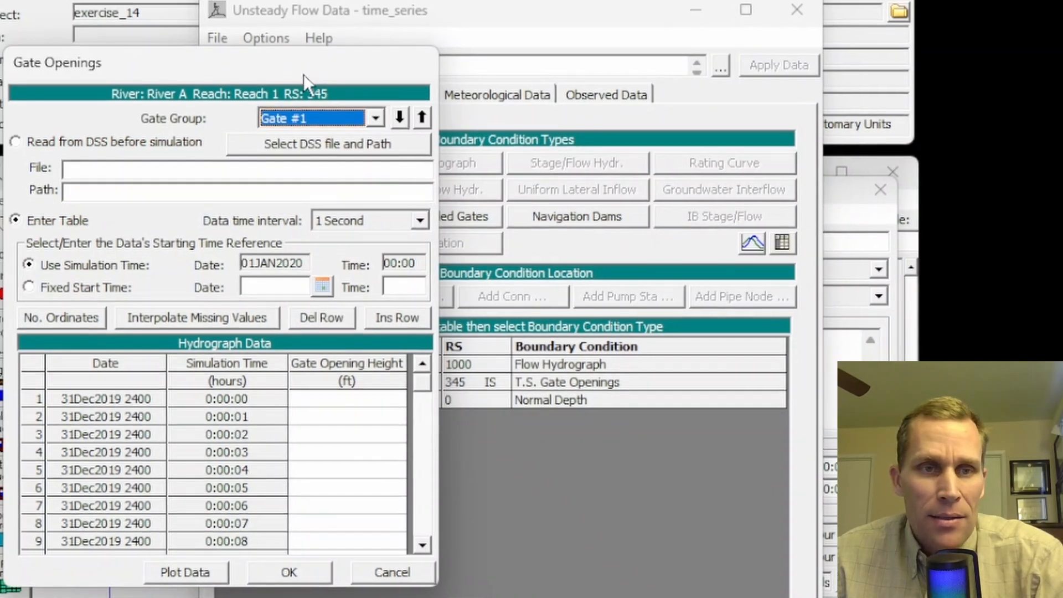
pyautogui.click(304, 111)
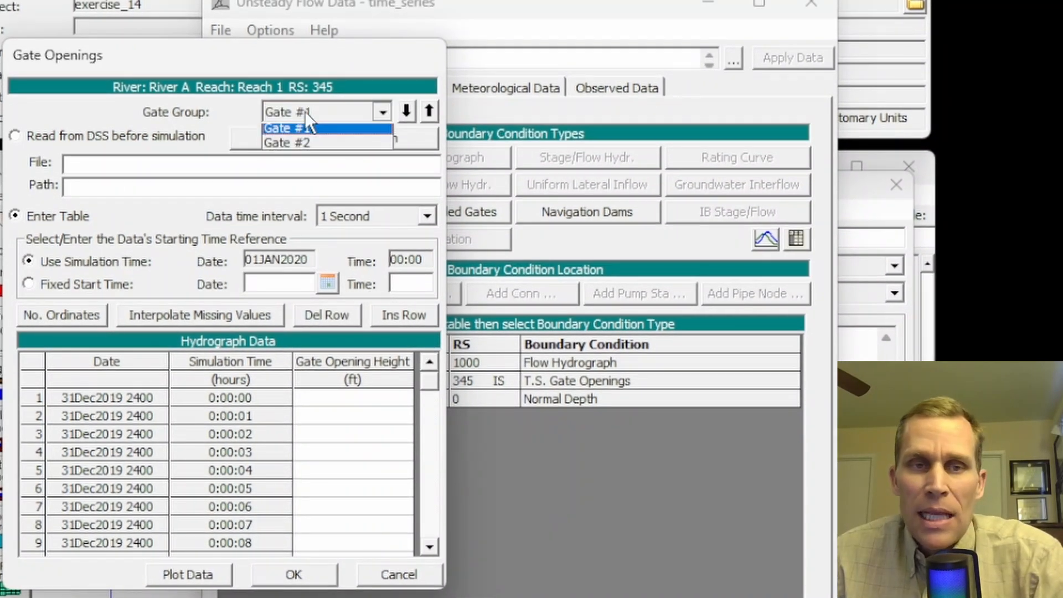
pyautogui.click(305, 111)
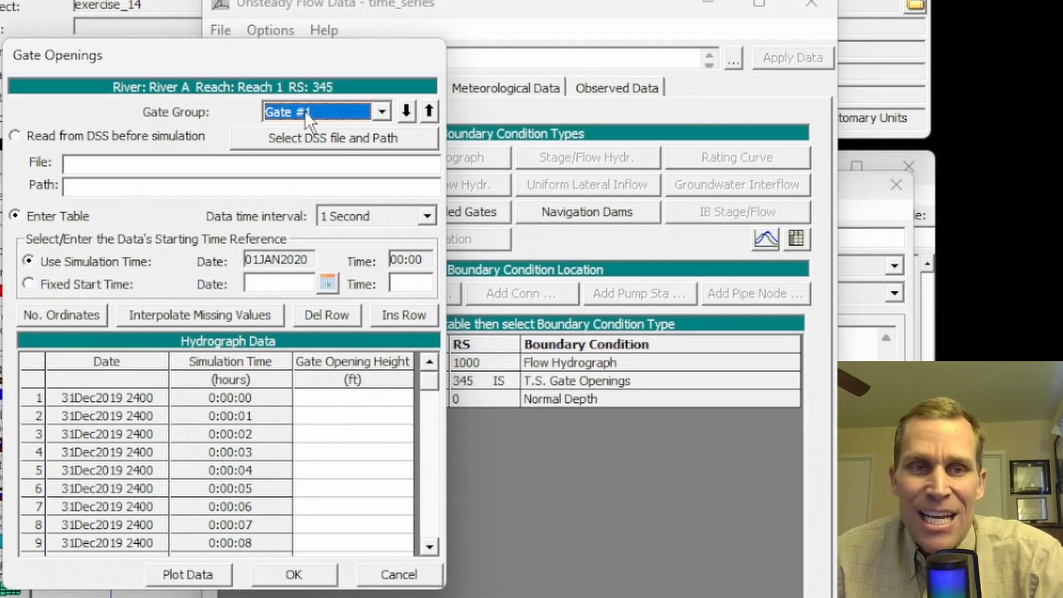
pyautogui.click(14, 215)
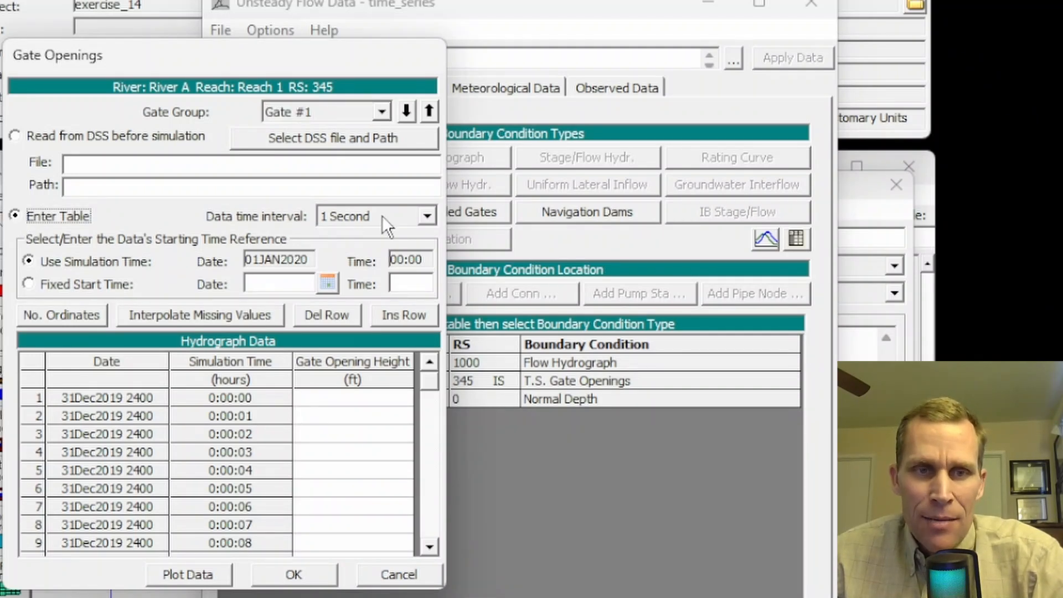
pyautogui.click(428, 215)
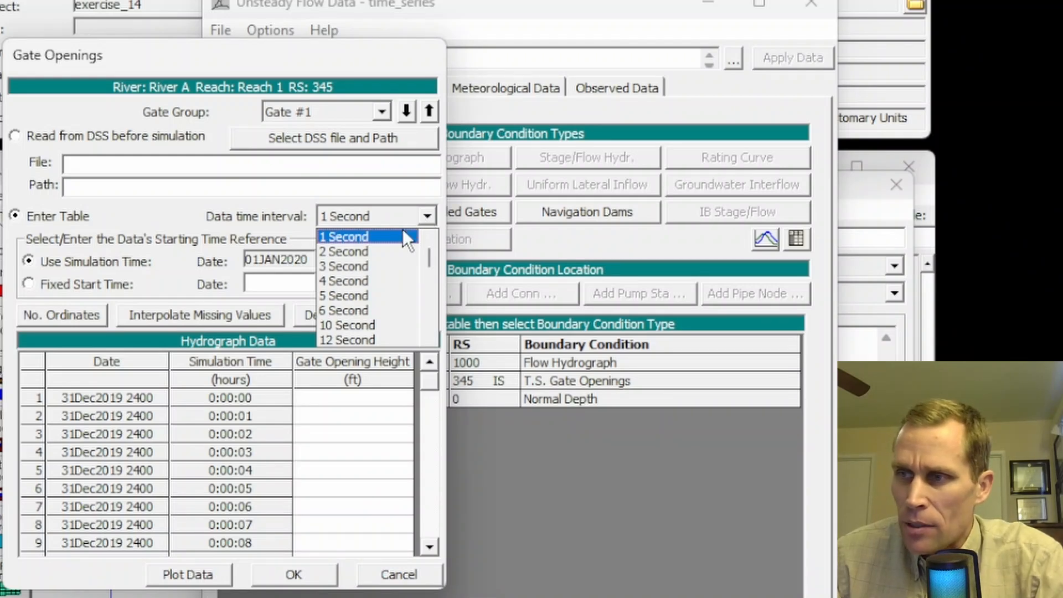
pyautogui.scroll(-4, 377, 277)
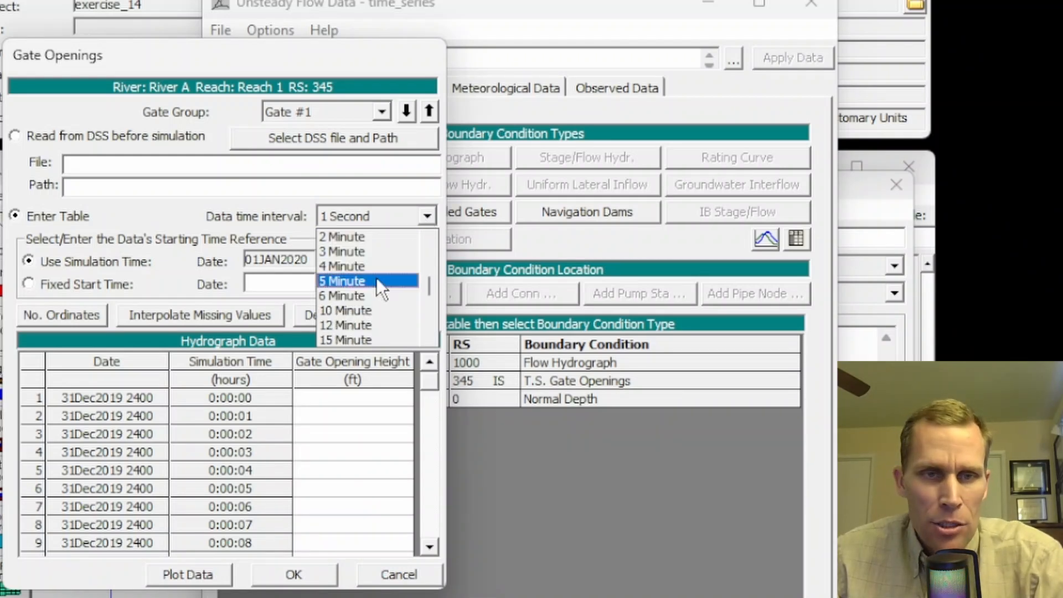
pyautogui.scroll(-3, 377, 278)
pyautogui.click(377, 280)
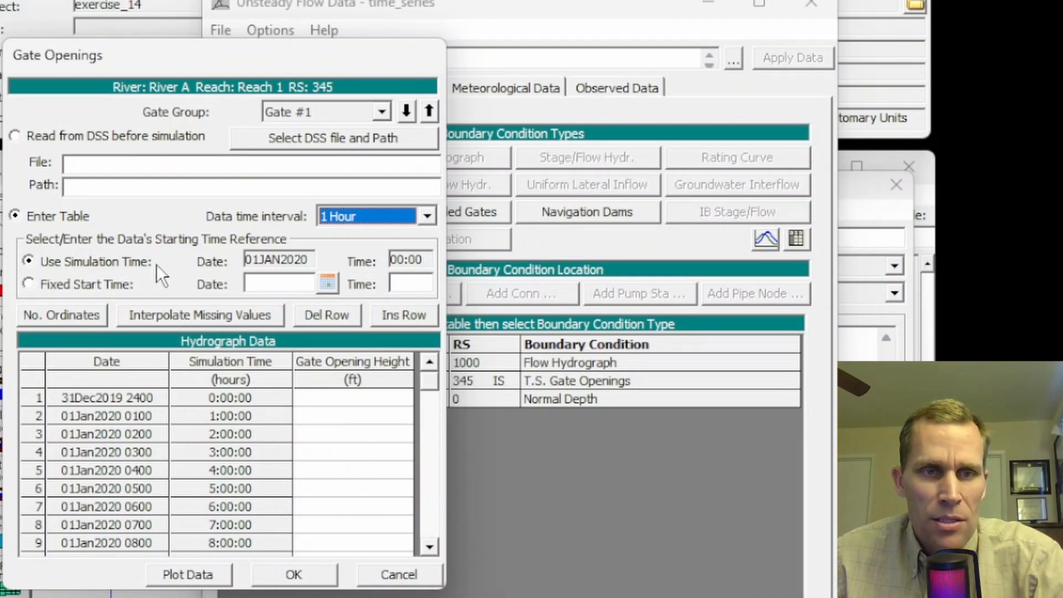
# Step: Enter a gate opening height of 4 ft for Gate #1 in the first six hourly rows
pyautogui.click(314, 399)
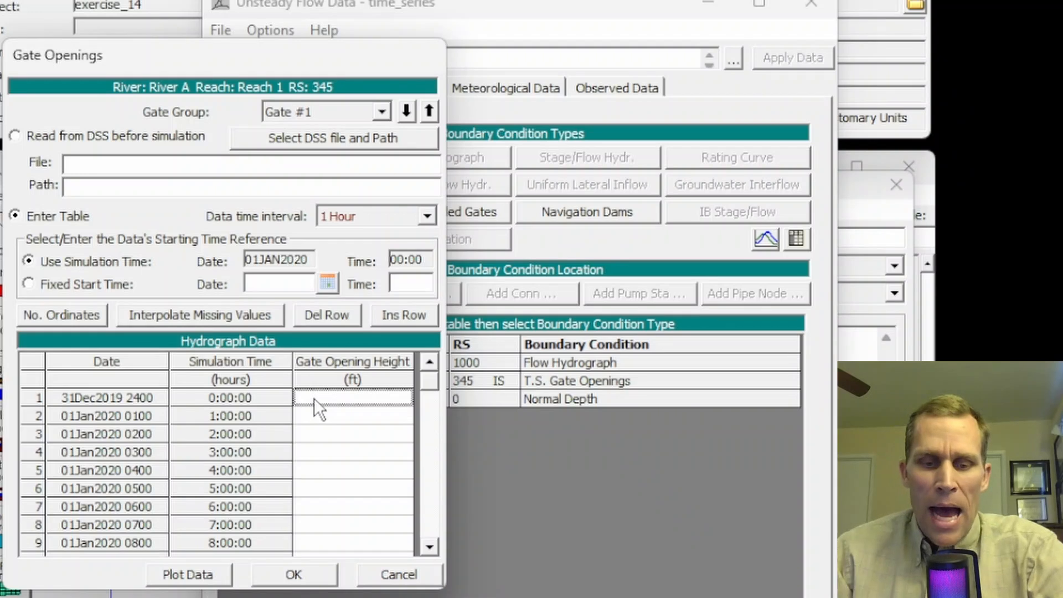
pyautogui.write('4')
pyautogui.press('Return')
pyautogui.write('4')
pyautogui.press('Return')
pyautogui.write('4')
pyautogui.press('Return')
pyautogui.write('4')
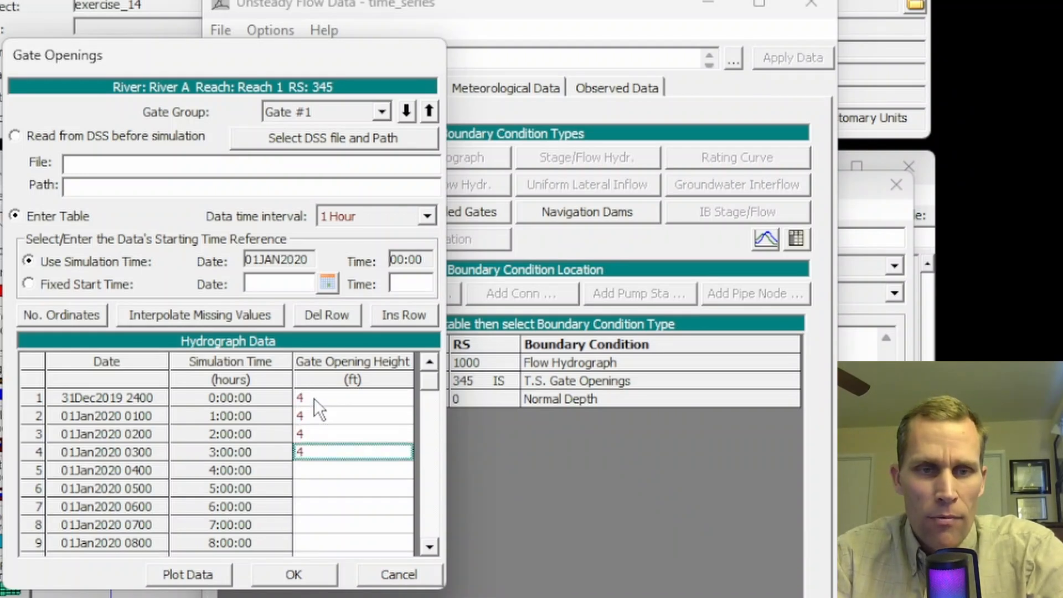
pyautogui.press('Return')
pyautogui.write('4')
pyautogui.press('Return')
pyautogui.write('4')
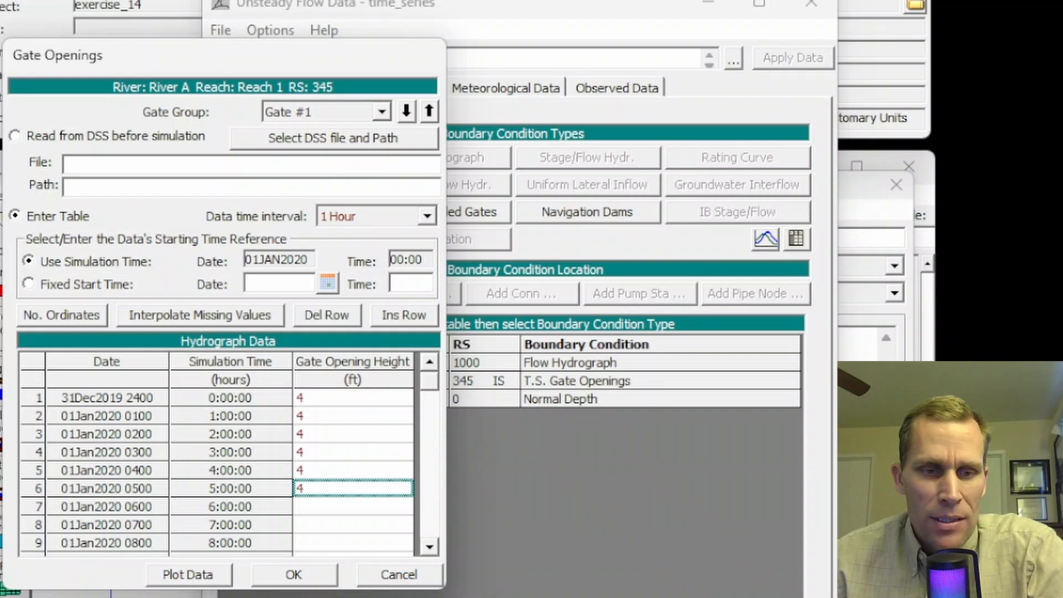
# Step: Switch to Excel and copy the Gate Group 1 opening values from C5 down to the end of the data
pyautogui.click(315, 597)
pyautogui.click(482, 256)
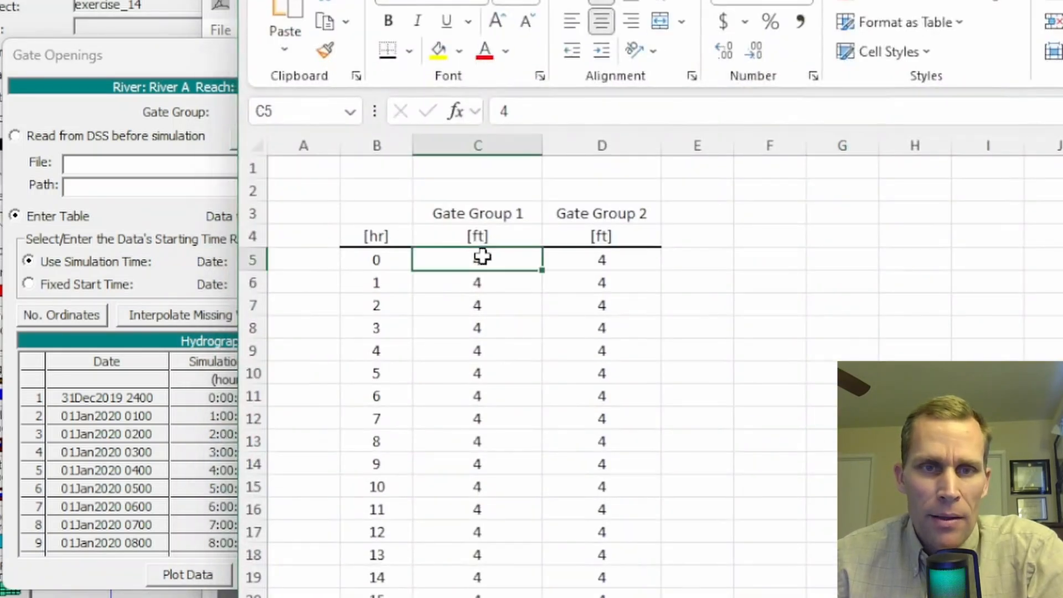
pyautogui.hotkey('ctrl', 'shift', 'Down')
pyautogui.hotkey('ctrl', 'c')
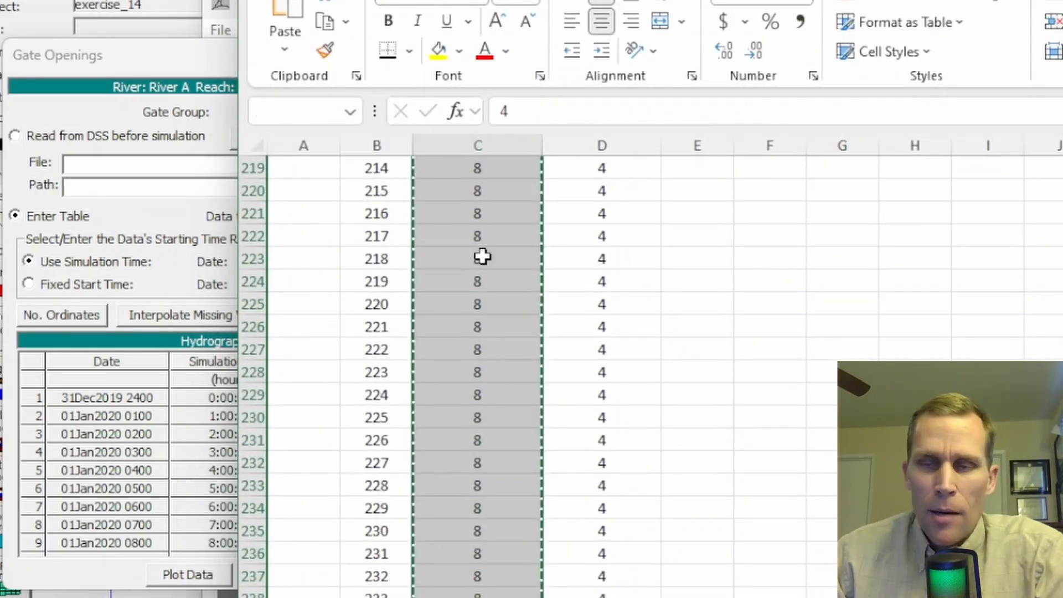
pyautogui.click(1062, 1)
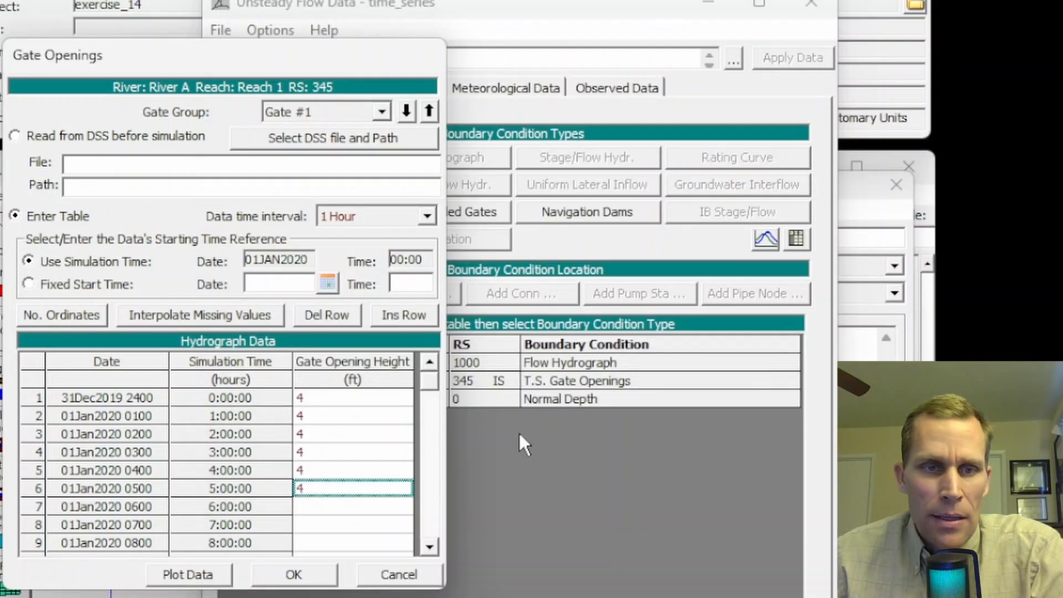
# Step: Set the maximum number of ordinates in Gate #1's hydrograph table to 300
pyautogui.click(348, 403)
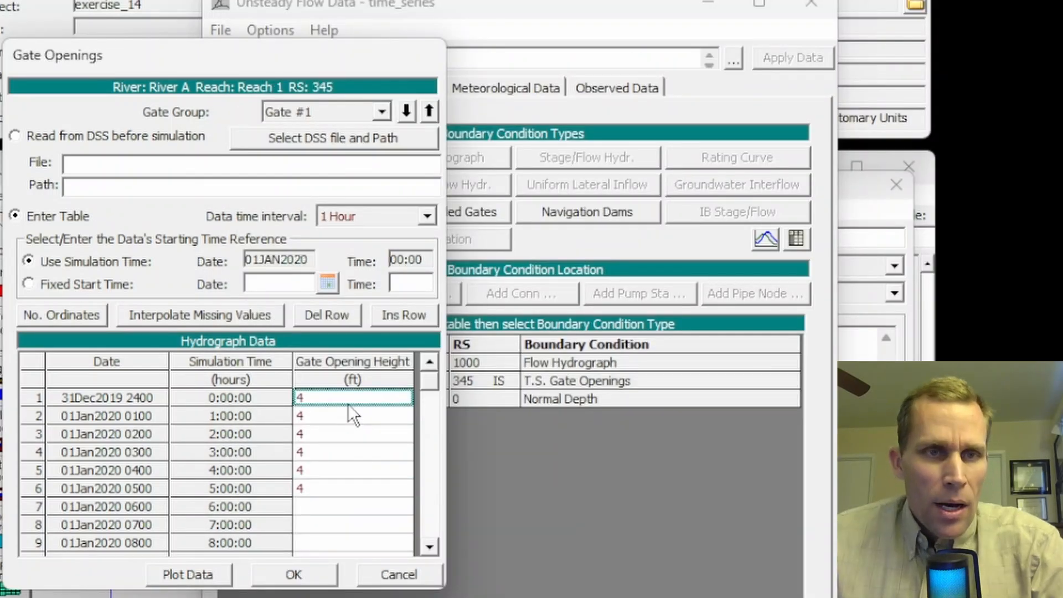
pyautogui.moveTo(432, 382); pyautogui.dragTo(114, 340)
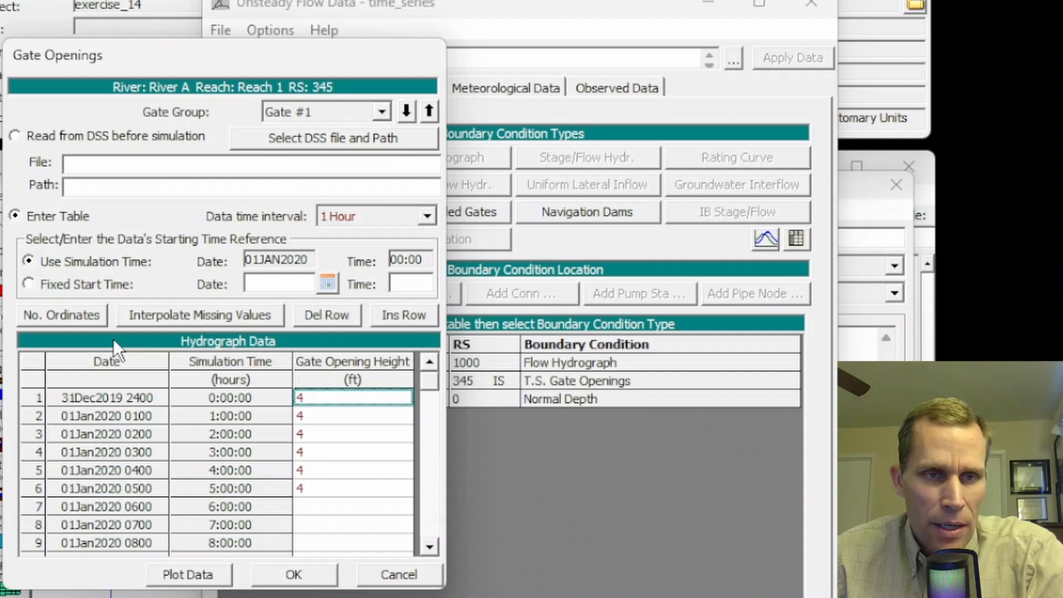
pyautogui.click(61, 316)
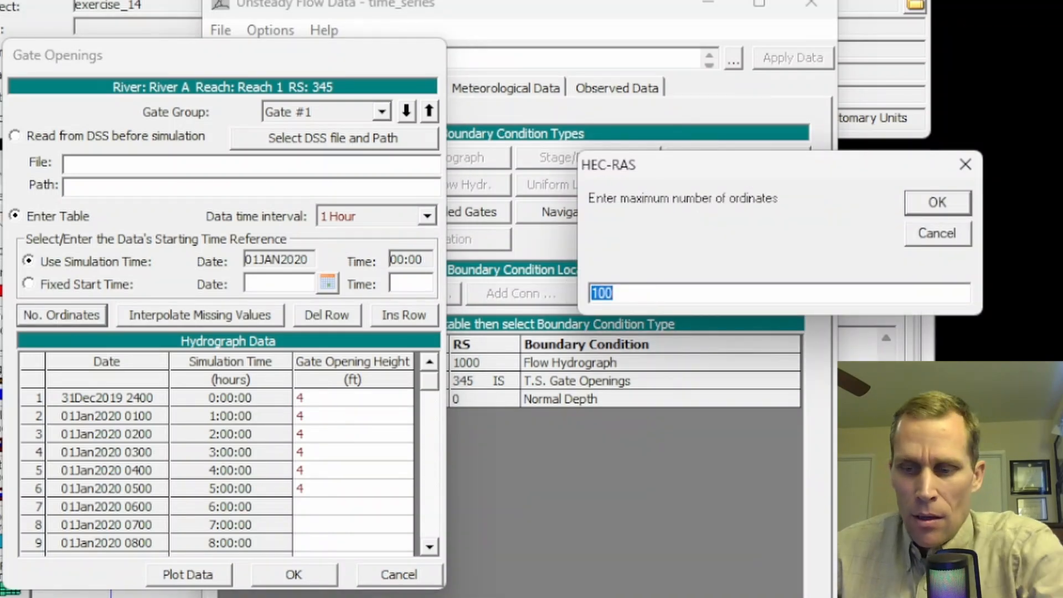
pyautogui.write('300')
pyautogui.click(922, 203)
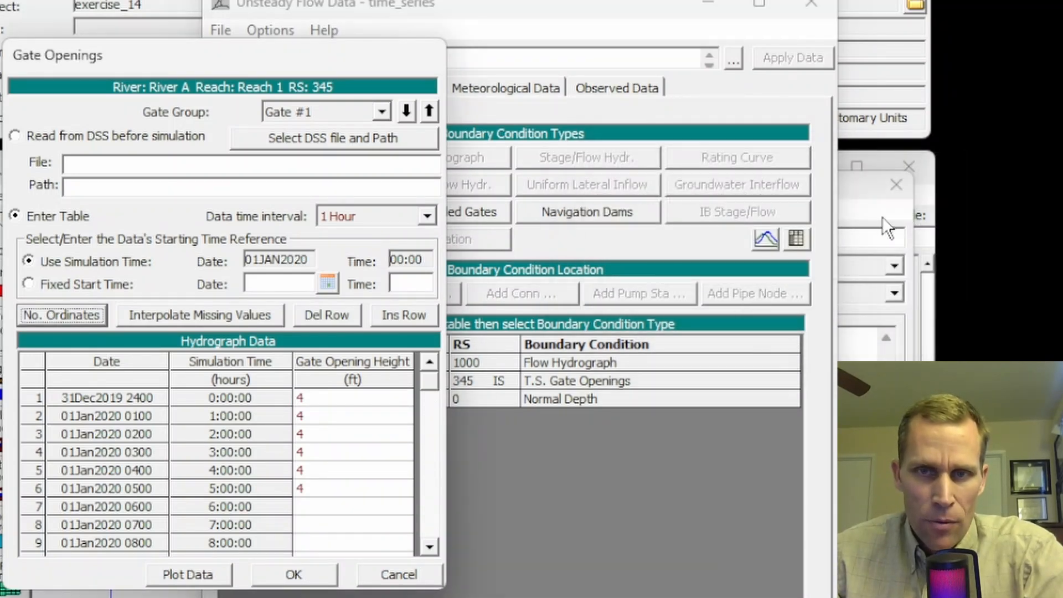
# Step: Paste the copied Gate Group 1 values into Gate #1's gate opening height column, starting at hour 0
pyautogui.click(310, 412)
pyautogui.moveTo(314, 399); pyautogui.dragTo(328, 589)
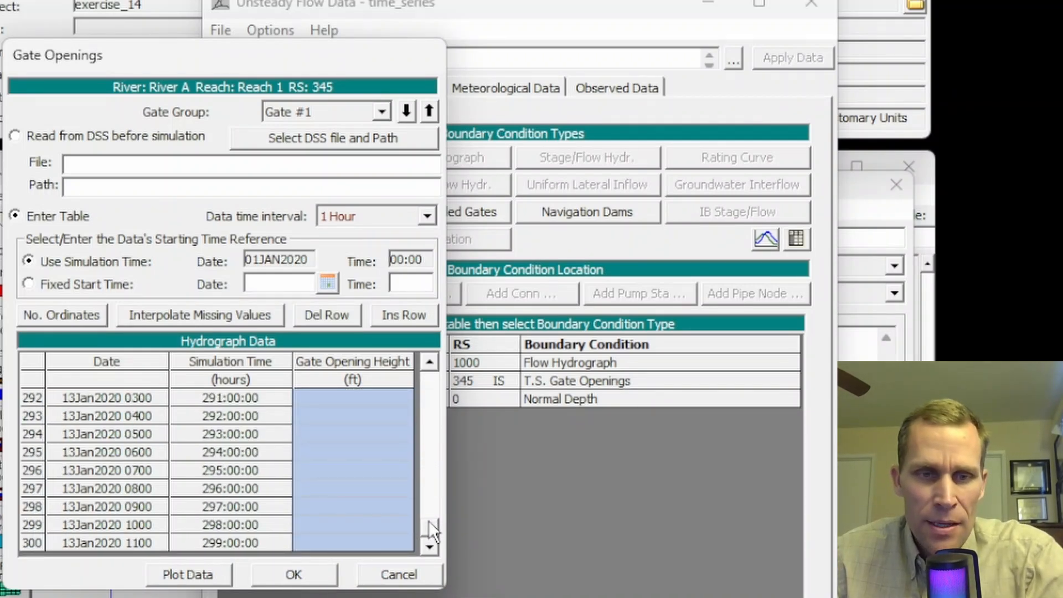
pyautogui.write('4')
pyautogui.moveTo(431, 527); pyautogui.dragTo(438, 360)
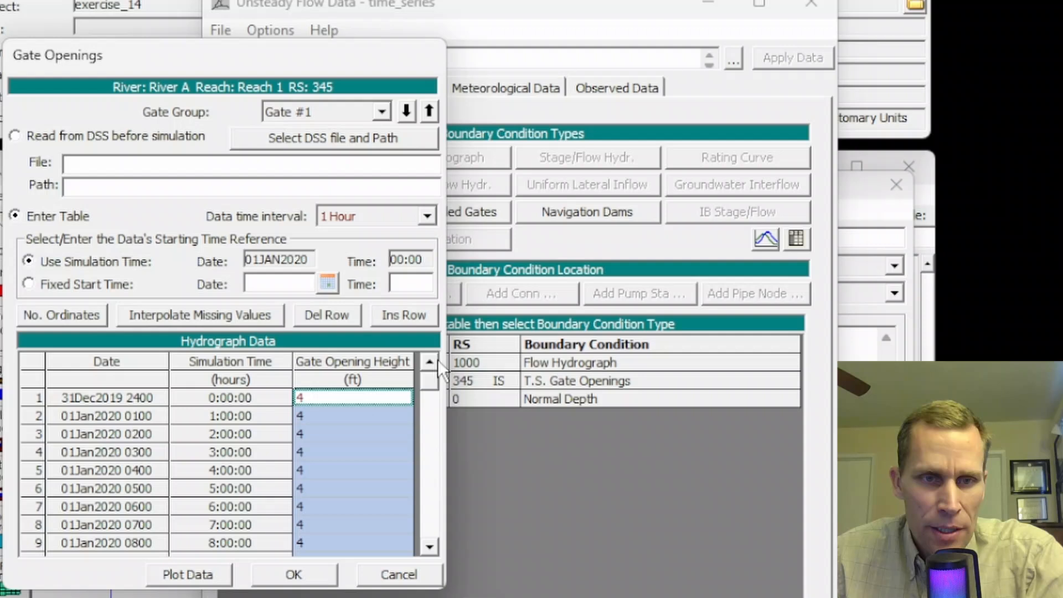
# Step: Examine Gate #1's pasted openings to find when the height changes and where the series ends
pyautogui.click(340, 403)
pyautogui.scroll(-1, 324, 408)
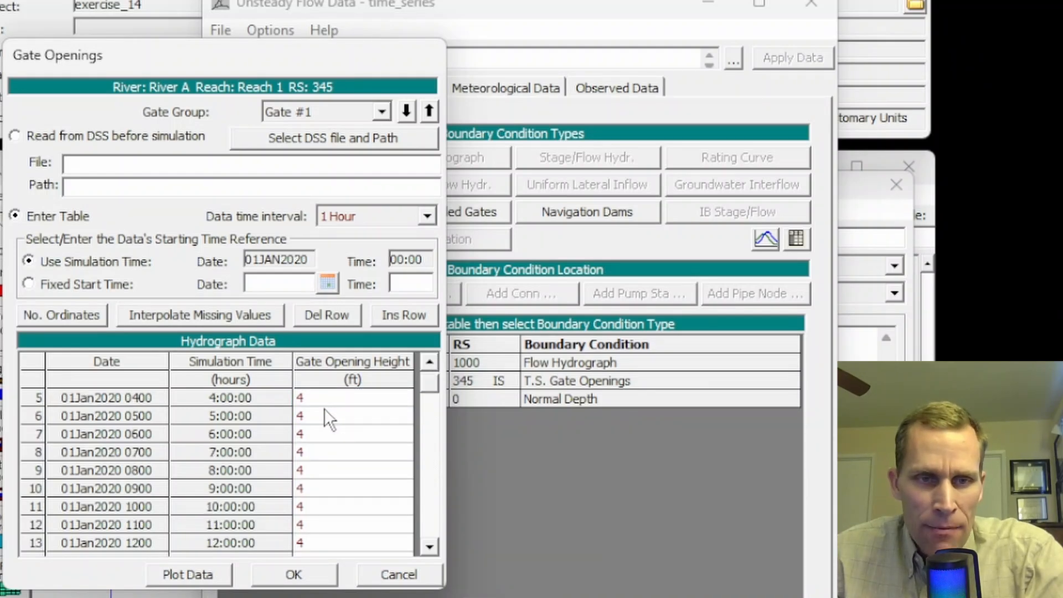
pyautogui.scroll(-4, 324, 407)
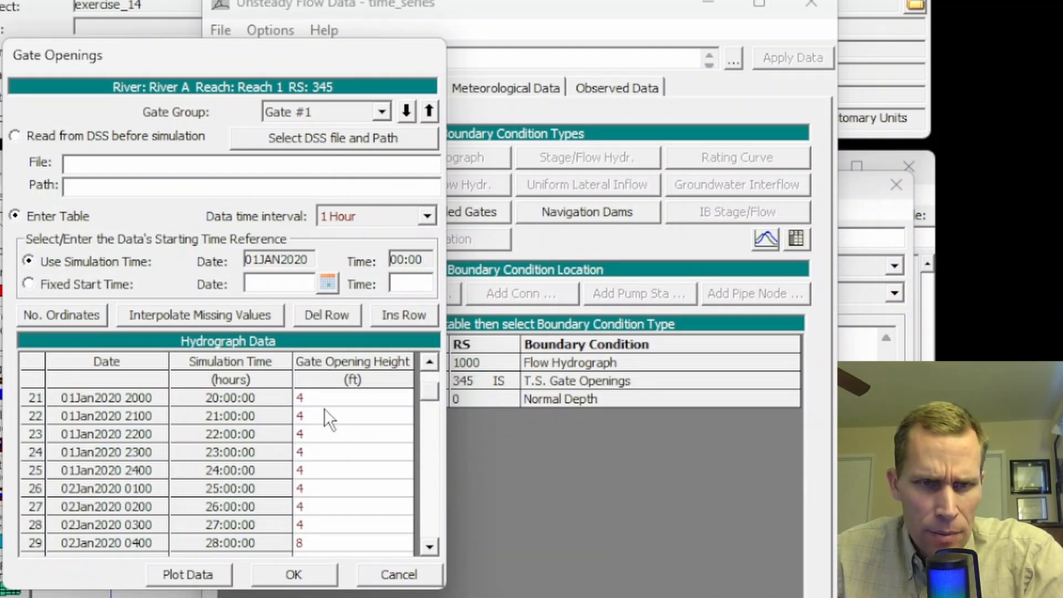
pyautogui.scroll(-1, 324, 407)
pyautogui.click(318, 470)
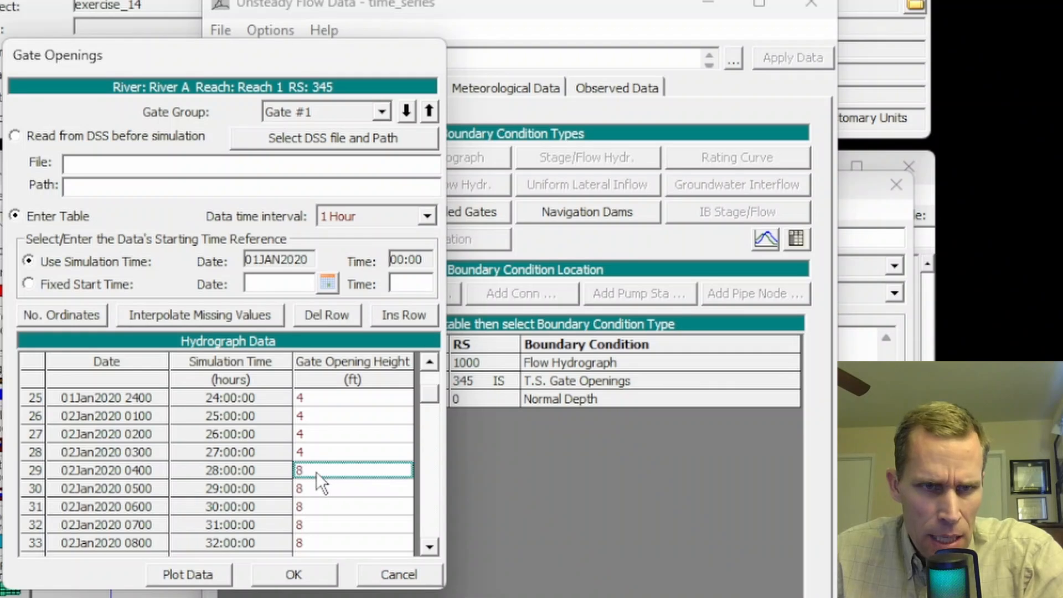
pyautogui.moveTo(430, 397); pyautogui.dragTo(421, 499)
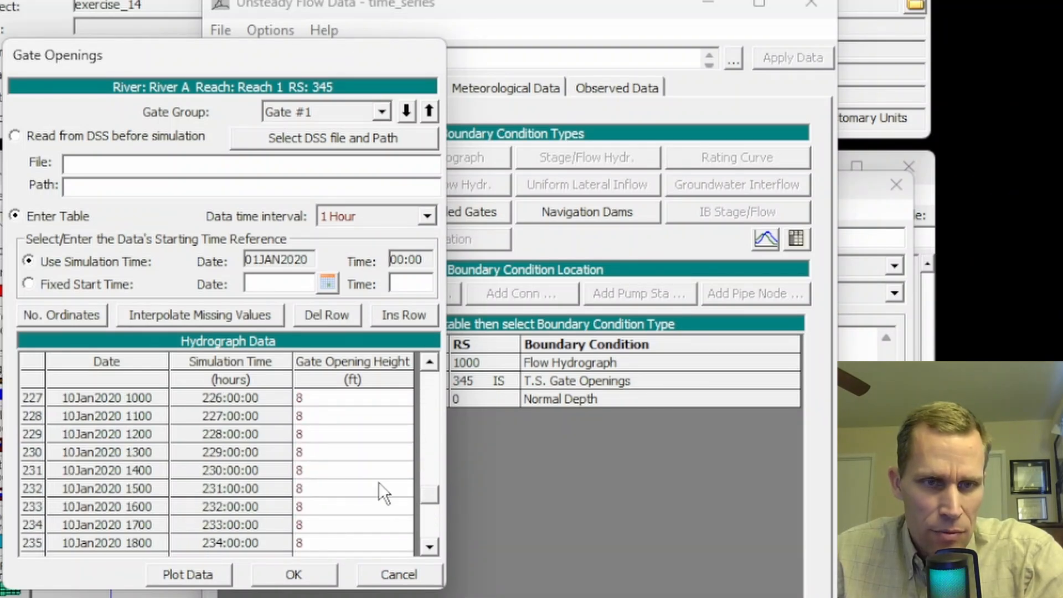
pyautogui.scroll(-5, 377, 481)
pyautogui.scroll(3, 254, 466)
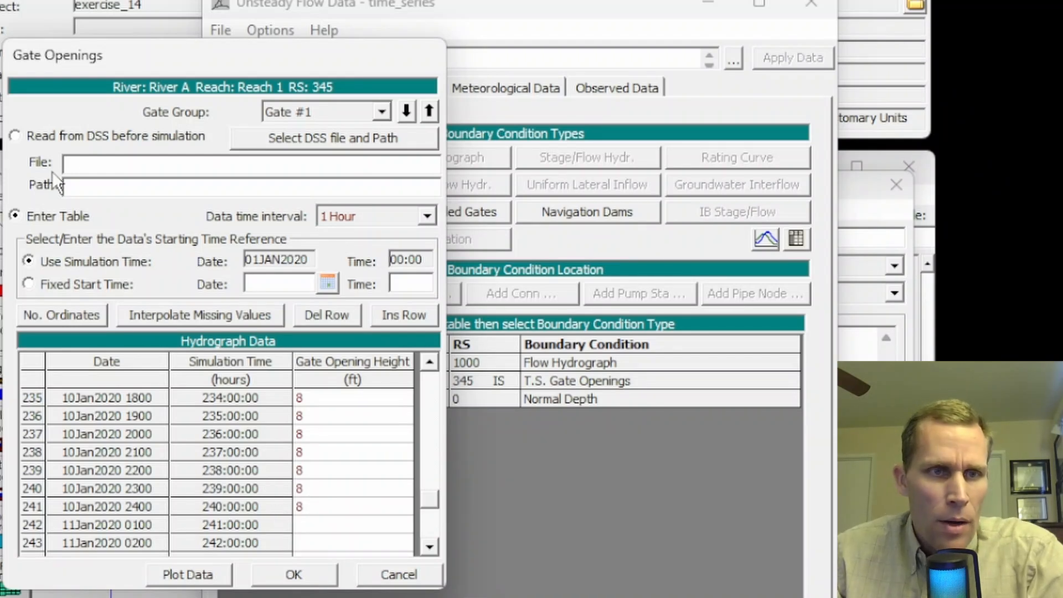
# Step: Select the Gate #2 group, then copy the Gate Group 2 opening values in Excel from D5 down to the end of the data
pyautogui.click(382, 113)
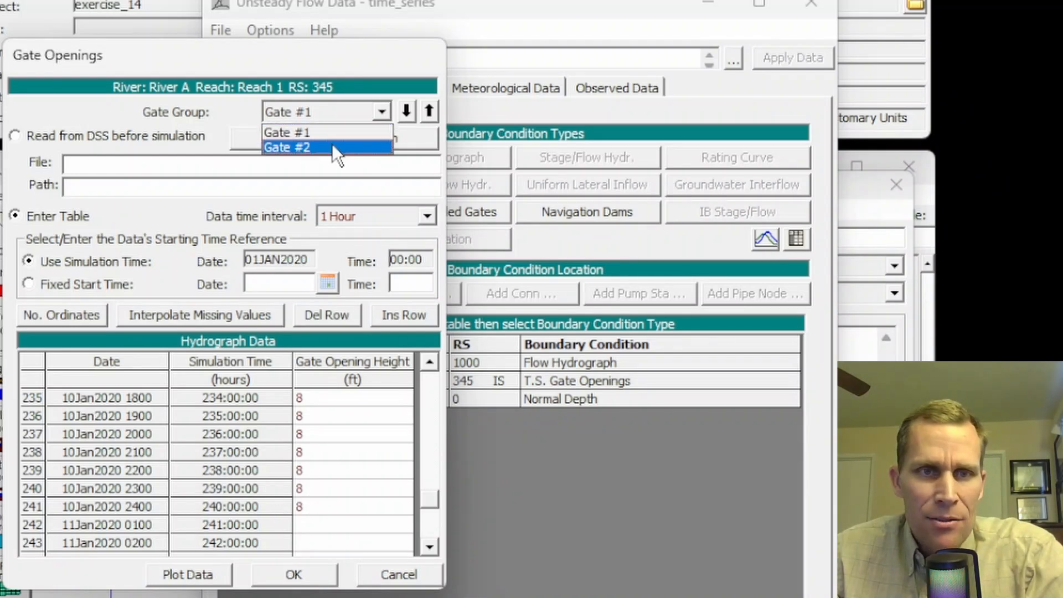
pyautogui.click(332, 145)
pyautogui.hotkey('alt', 'Tab')
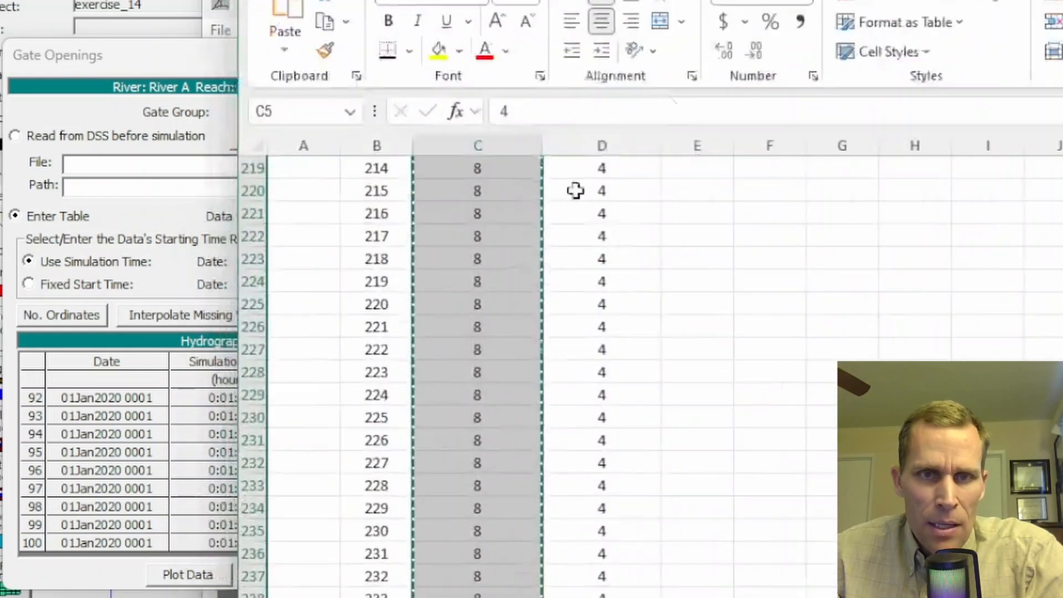
pyautogui.click(621, 211)
pyautogui.hotkey('ctrl', 'Up')
pyautogui.press('Up')
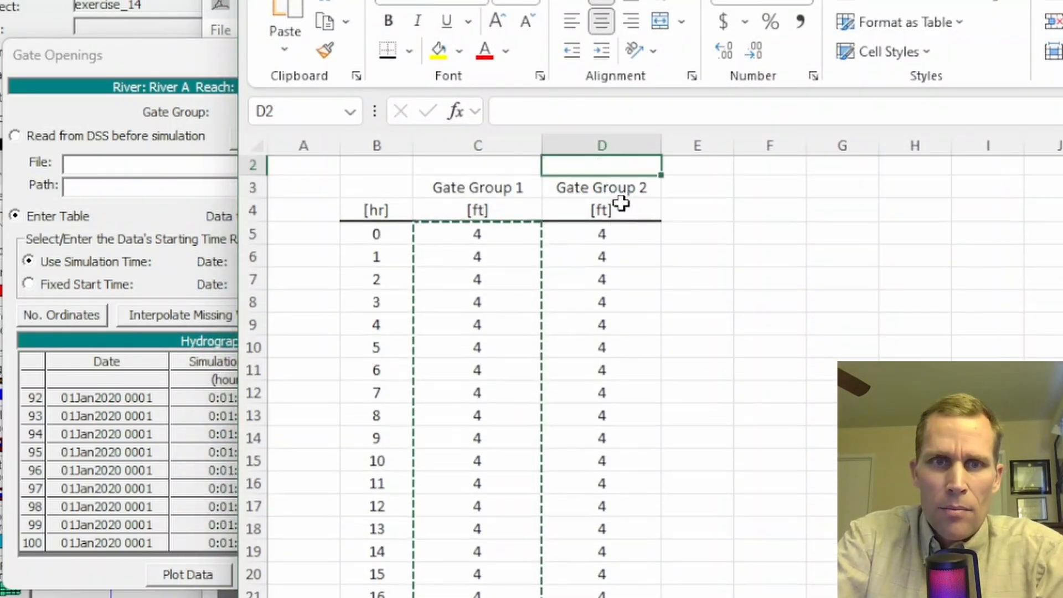
pyautogui.press('Down')
pyautogui.press('Down')
pyautogui.press('Down')
pyautogui.hotkey('ctrl', 'shift', 'Down')
pyautogui.hotkey('ctrl', 'c')
pyautogui.hotkey('alt', 'Tab')
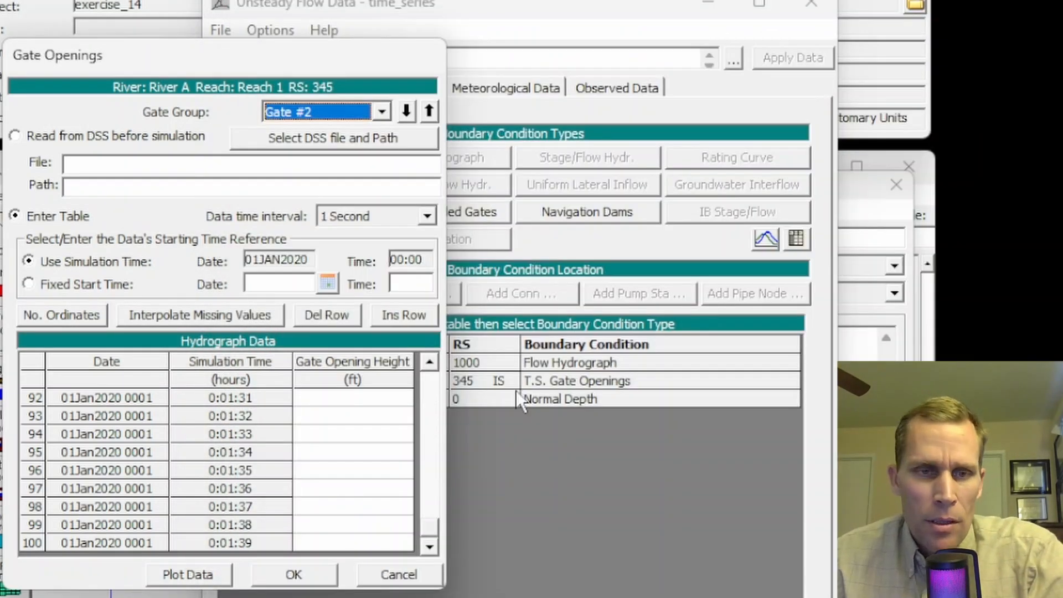
# Step: Set Gate #2's data time interval to 1 Hour and its maximum number of ordinates to 300
pyautogui.click(424, 217)
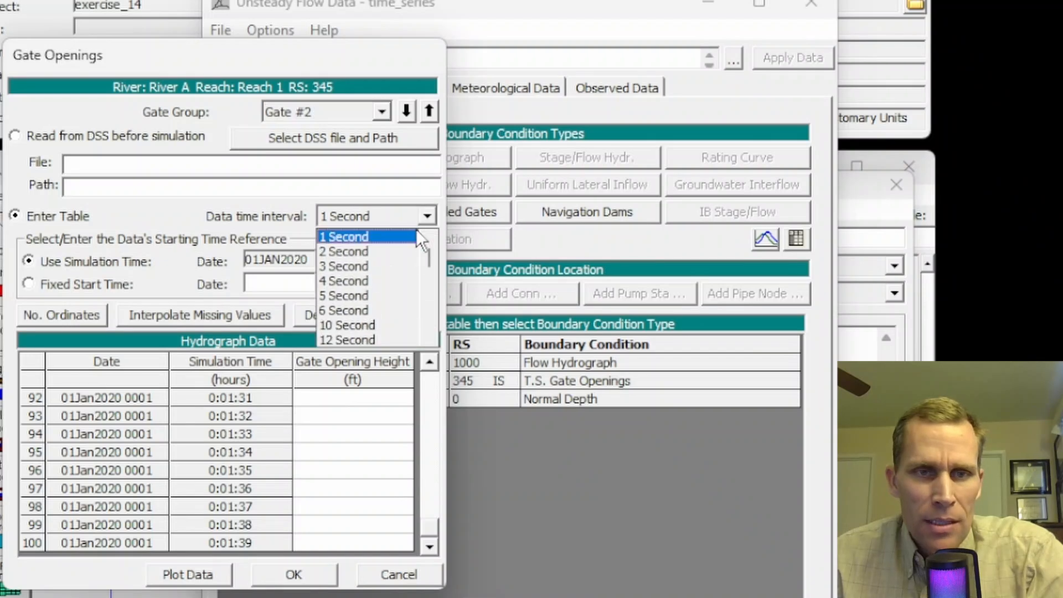
pyautogui.scroll(-1, 366, 298)
pyautogui.scroll(-5, 368, 302)
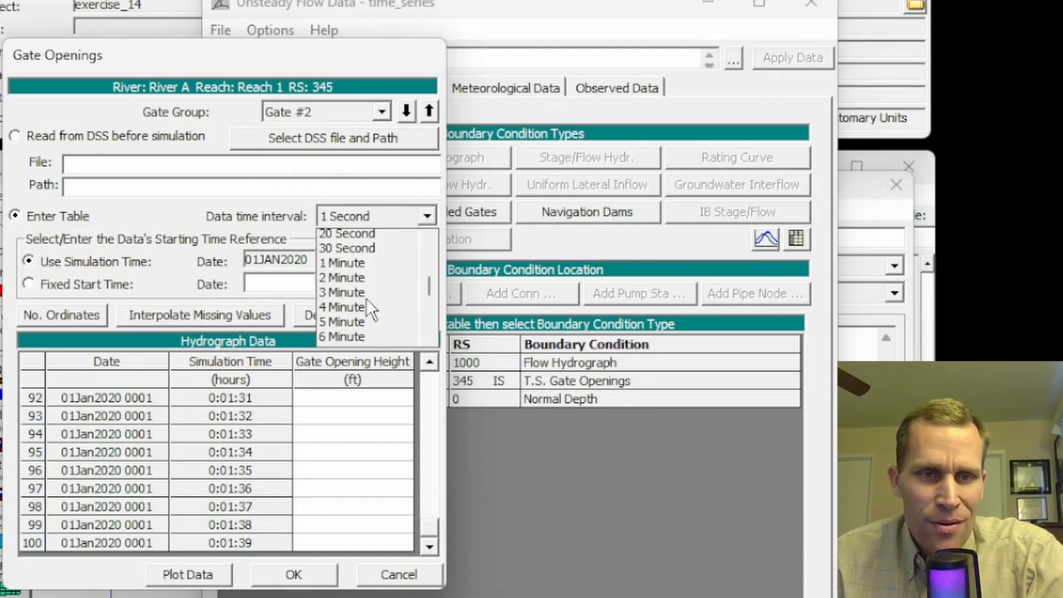
pyautogui.click(353, 294)
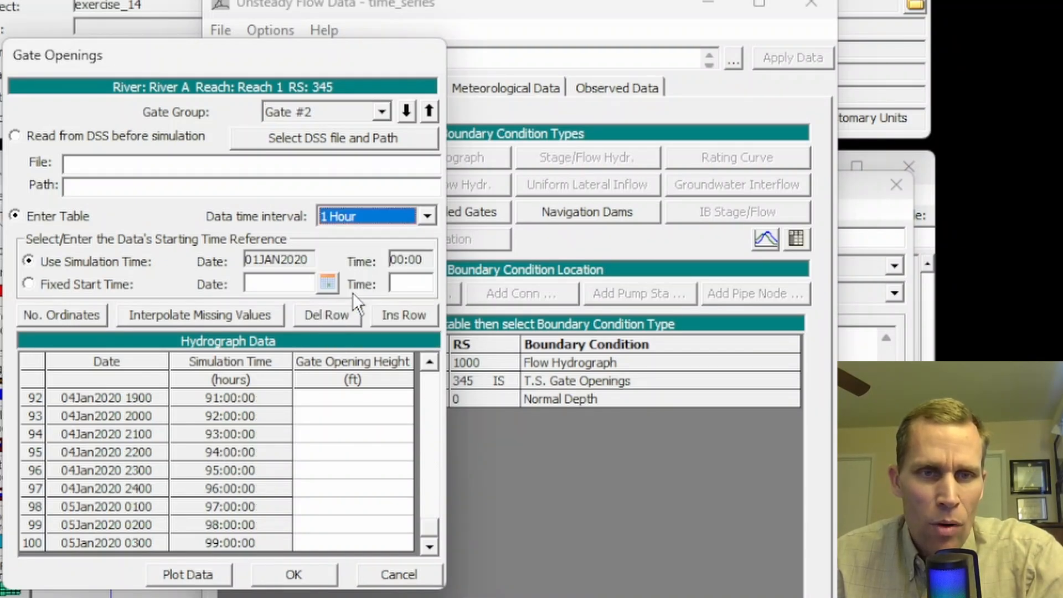
pyautogui.click(66, 315)
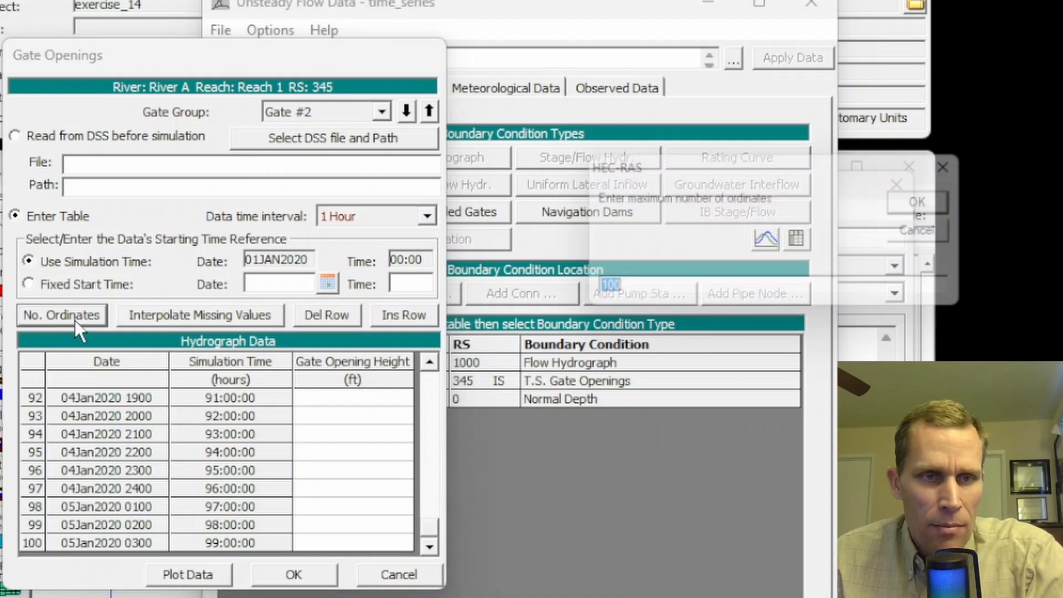
pyautogui.click(617, 295)
pyautogui.moveTo(617, 295); pyautogui.dragTo(550, 285)
pyautogui.write('300')
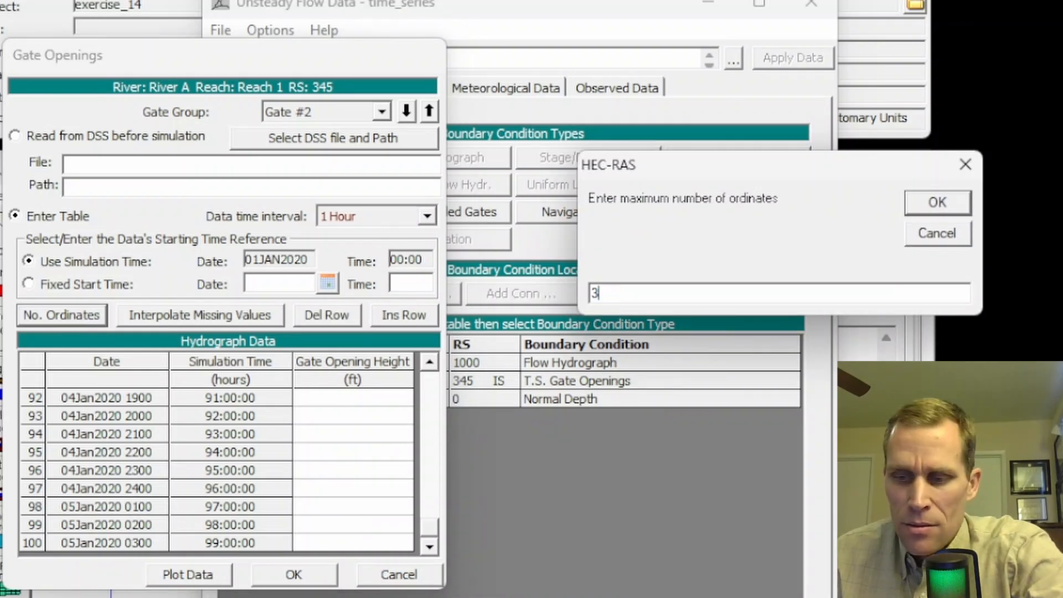
pyautogui.click(936, 202)
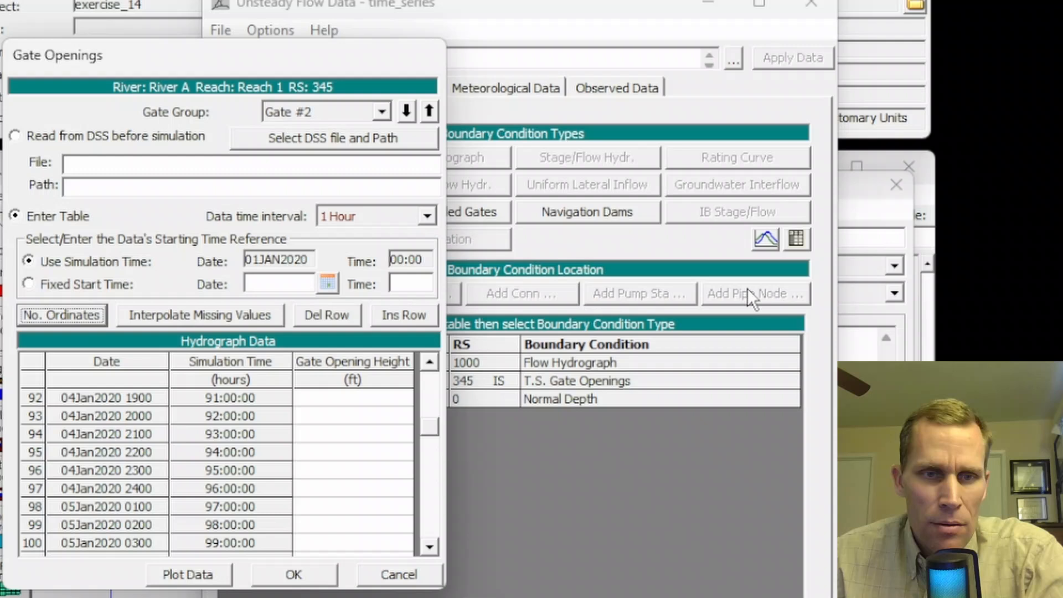
# Step: Paste the copied Gate Group 2 values into Gate #2's gate opening height column for ordinates 1 through 300
pyautogui.click(361, 400)
pyautogui.moveTo(424, 415); pyautogui.dragTo(434, 363)
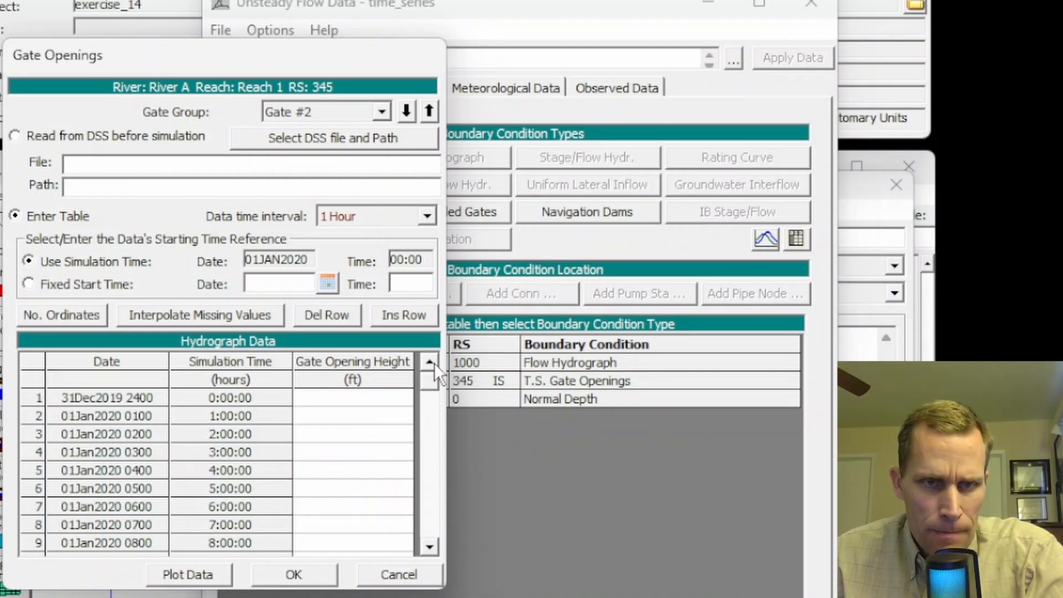
pyautogui.moveTo(348, 398); pyautogui.dragTo(350, 539)
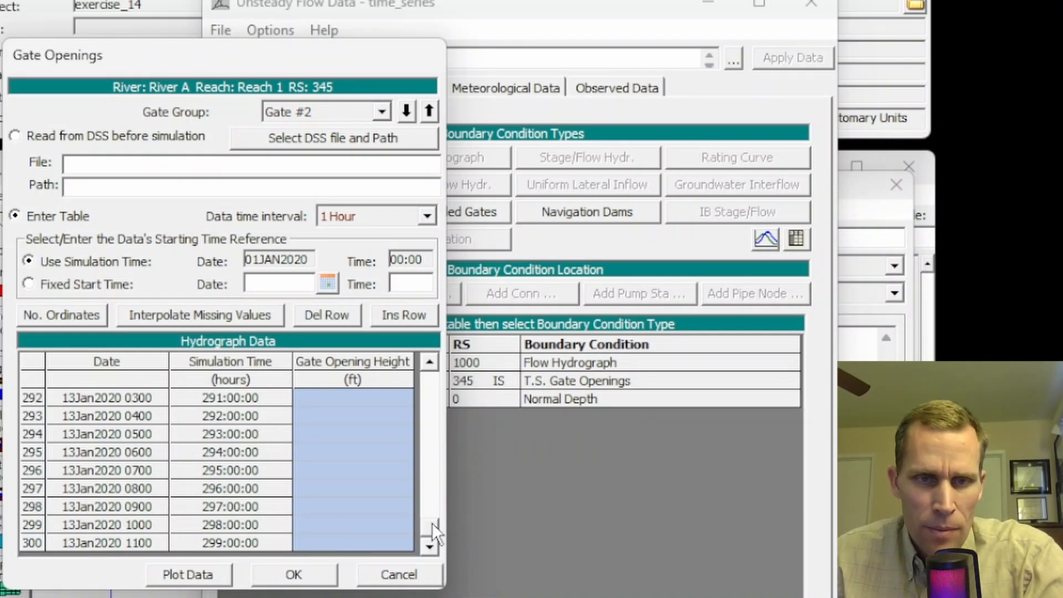
pyautogui.moveTo(432, 531); pyautogui.dragTo(429, 383)
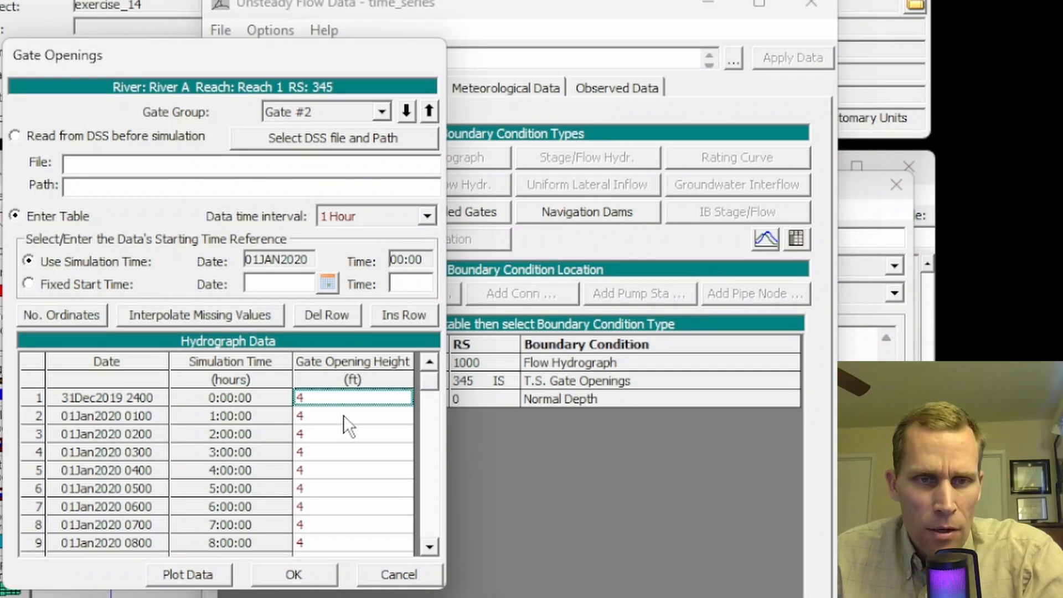
# Step: Examine Gate #2's pasted openings to find the hours at which the gate height changes
pyautogui.scroll(-10, 344, 414)
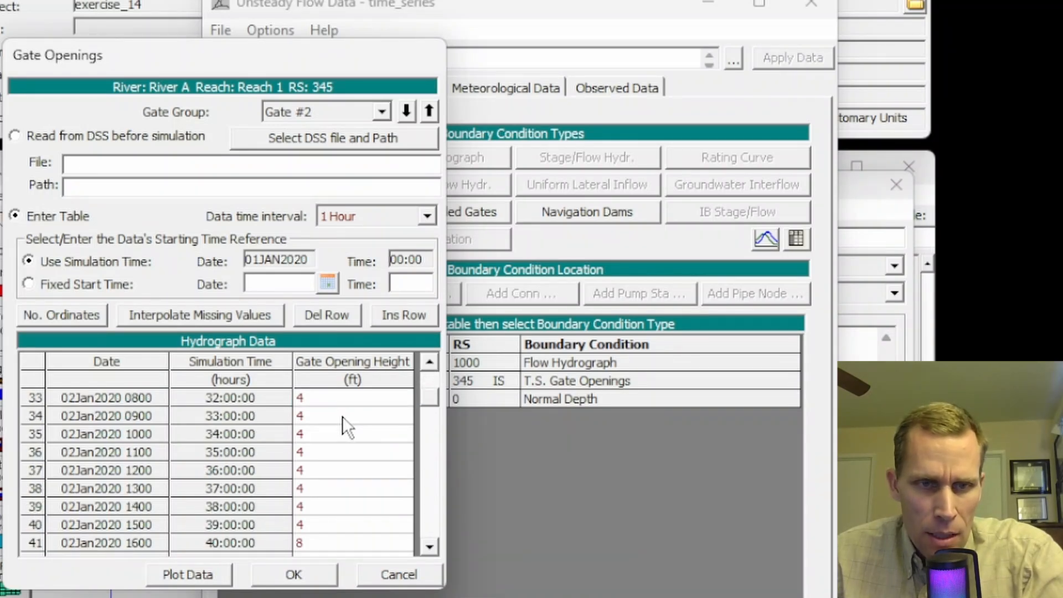
pyautogui.scroll(-2, 342, 416)
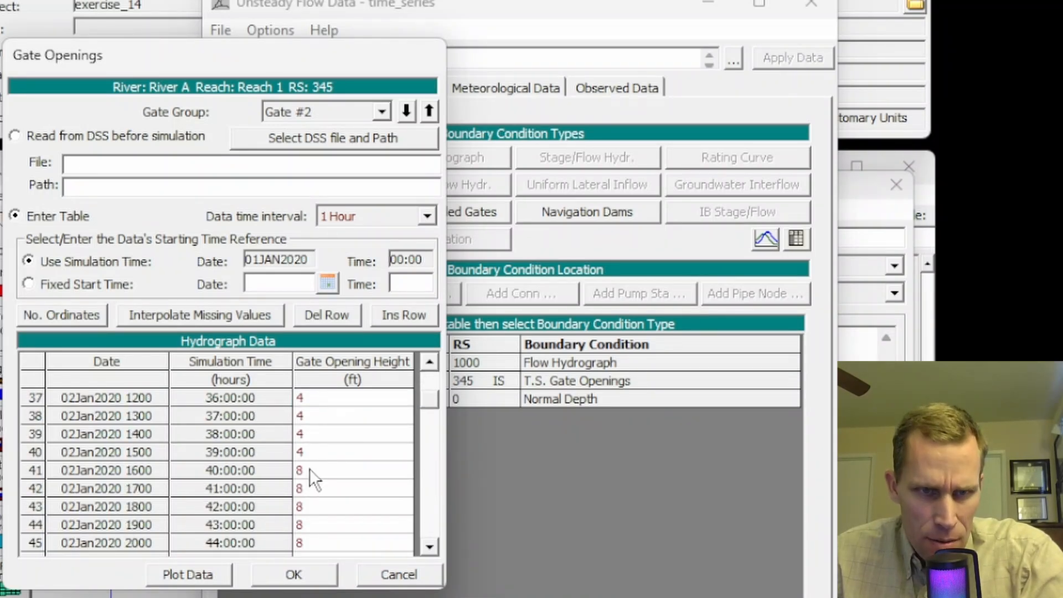
pyautogui.scroll(-20, 316, 473)
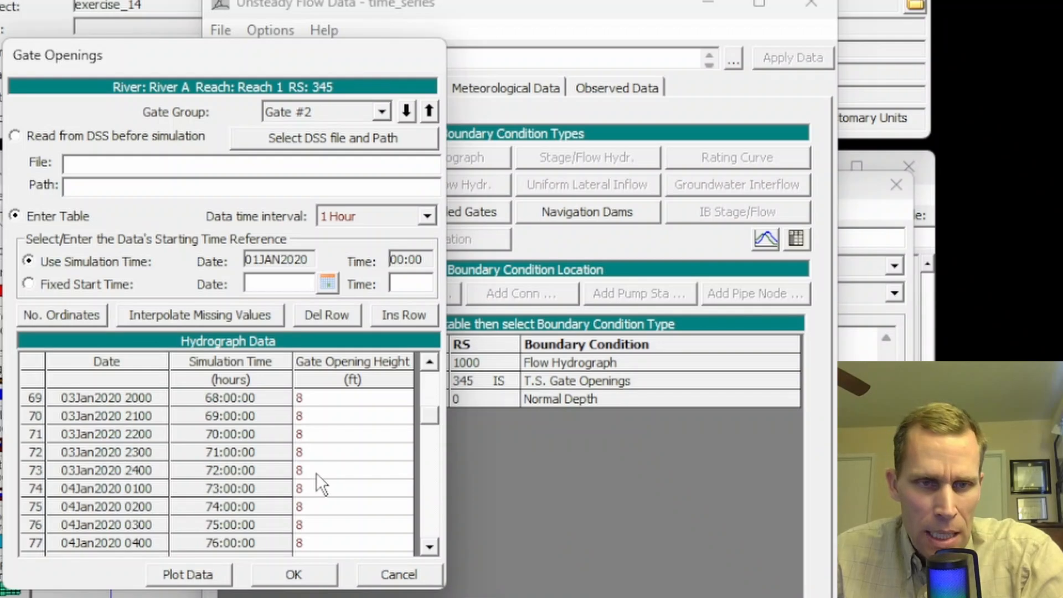
pyautogui.scroll(-7, 318, 473)
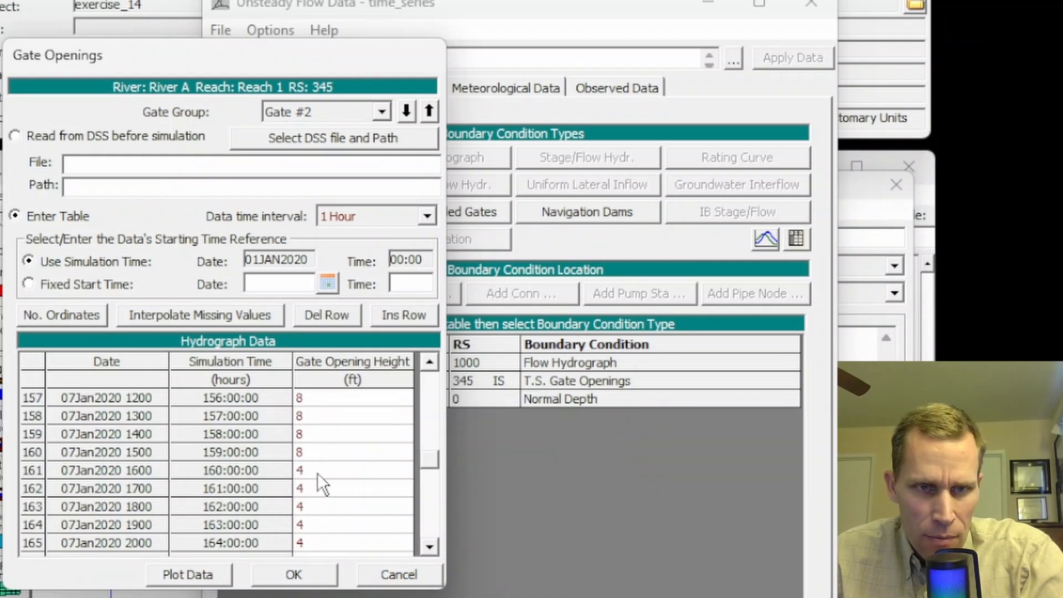
pyautogui.click(318, 472)
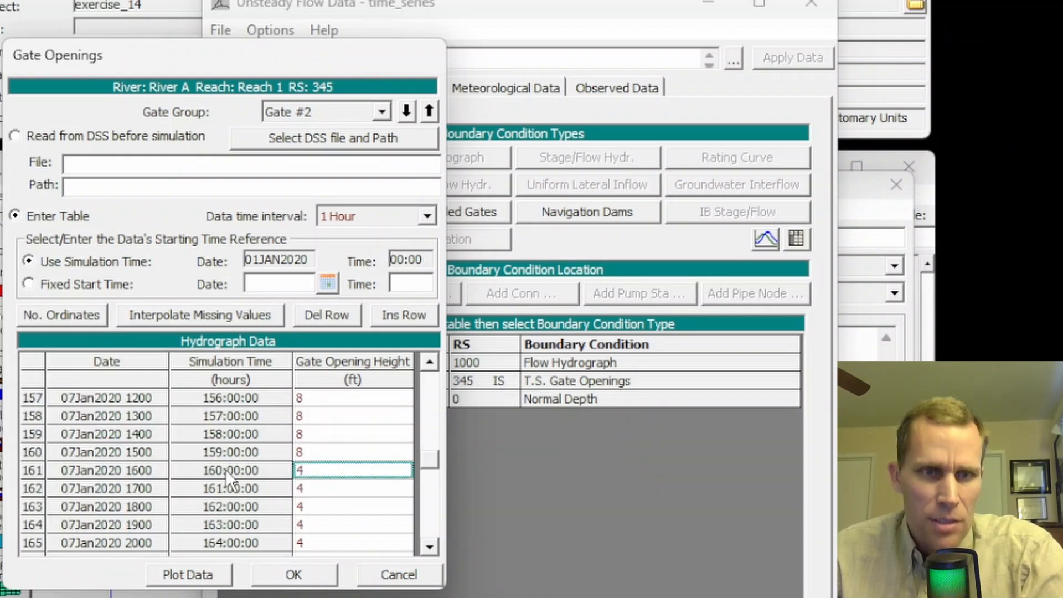
# Step: Plot the opening time series of Gate #2 and of Gate #1 to check both, closing each plot
pyautogui.click(214, 570)
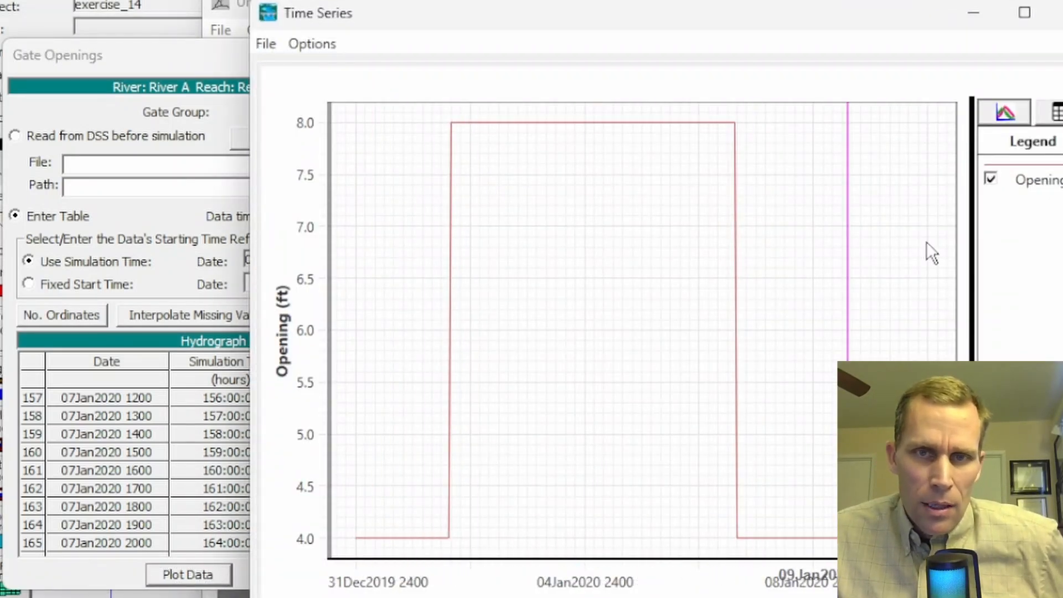
pyautogui.click(1054, 12)
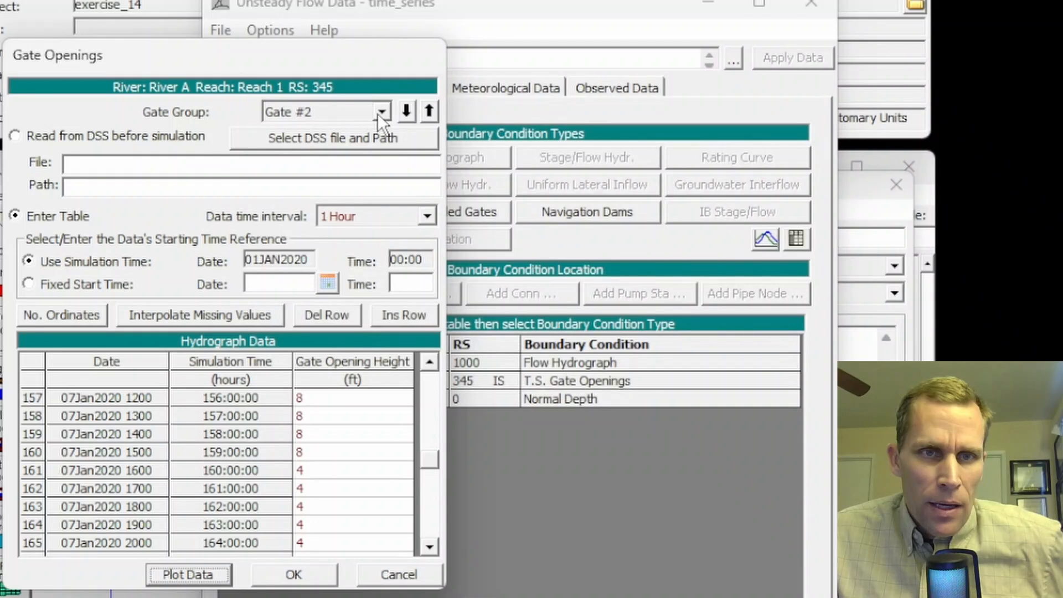
pyautogui.click(381, 111)
pyautogui.click(337, 133)
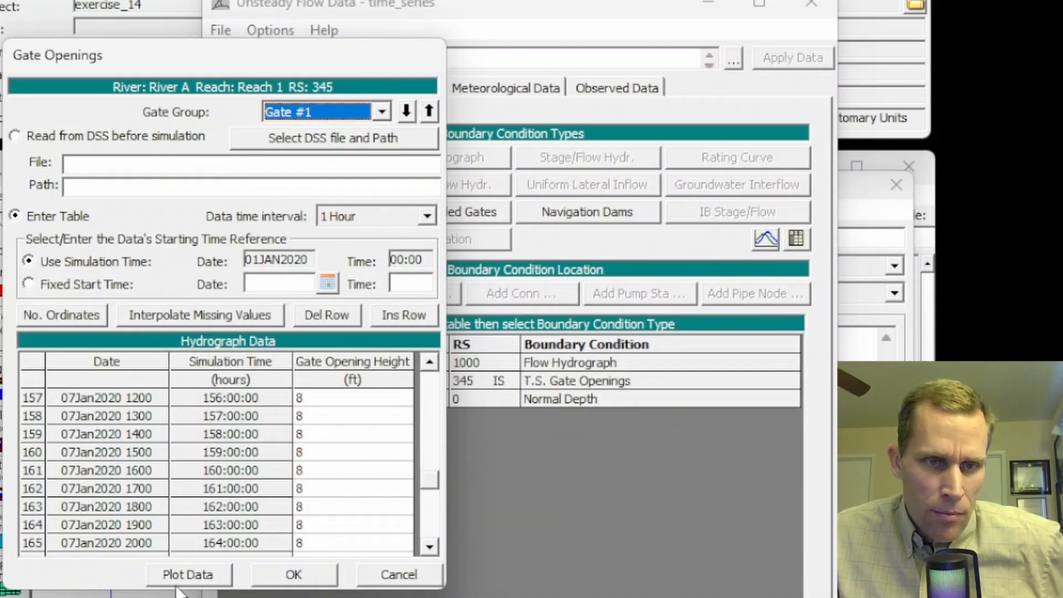
pyautogui.click(188, 574)
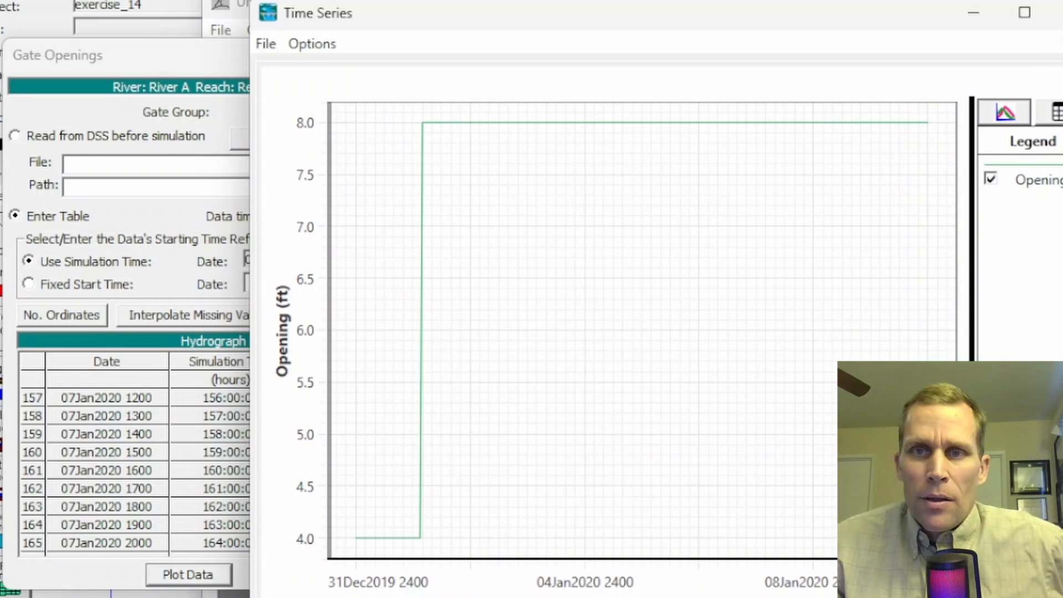
pyautogui.click(1053, 12)
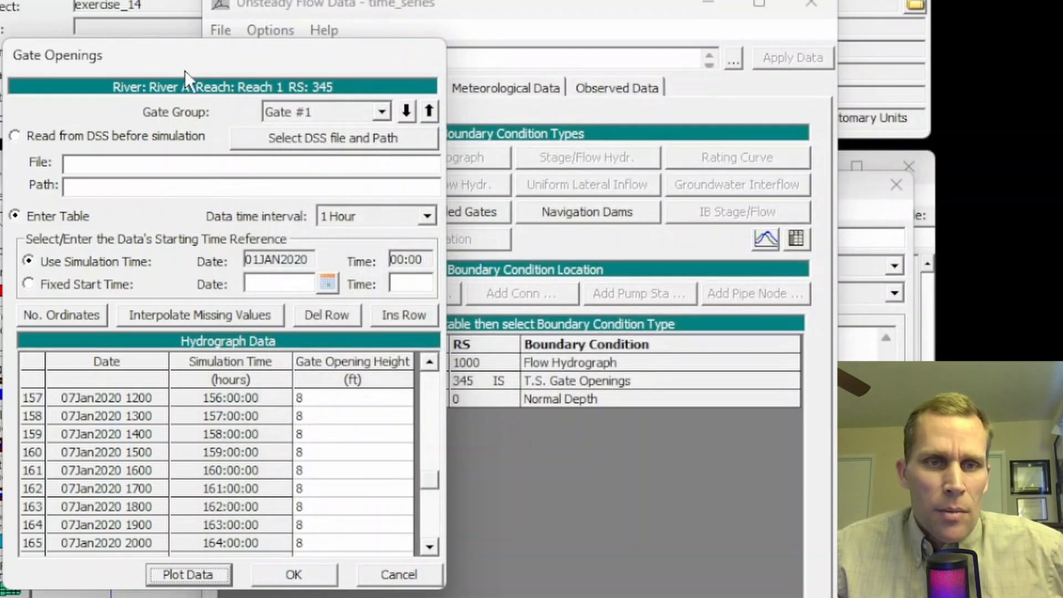
# Step: Accept the gate openings, save the time_series unsteady flow data and close its editor
pyautogui.click(292, 576)
pyautogui.click(216, 32)
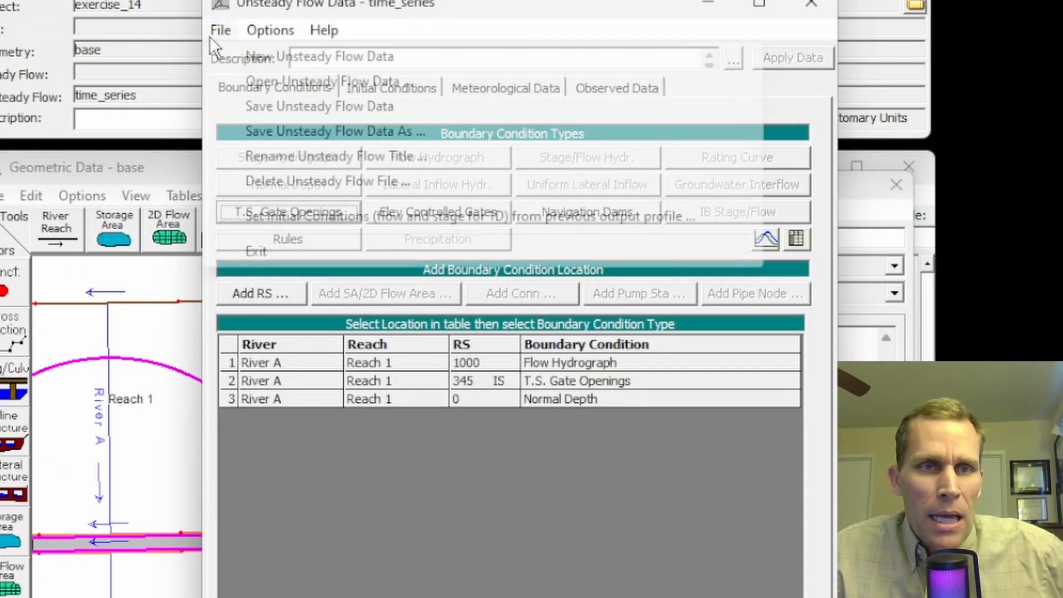
pyautogui.click(311, 114)
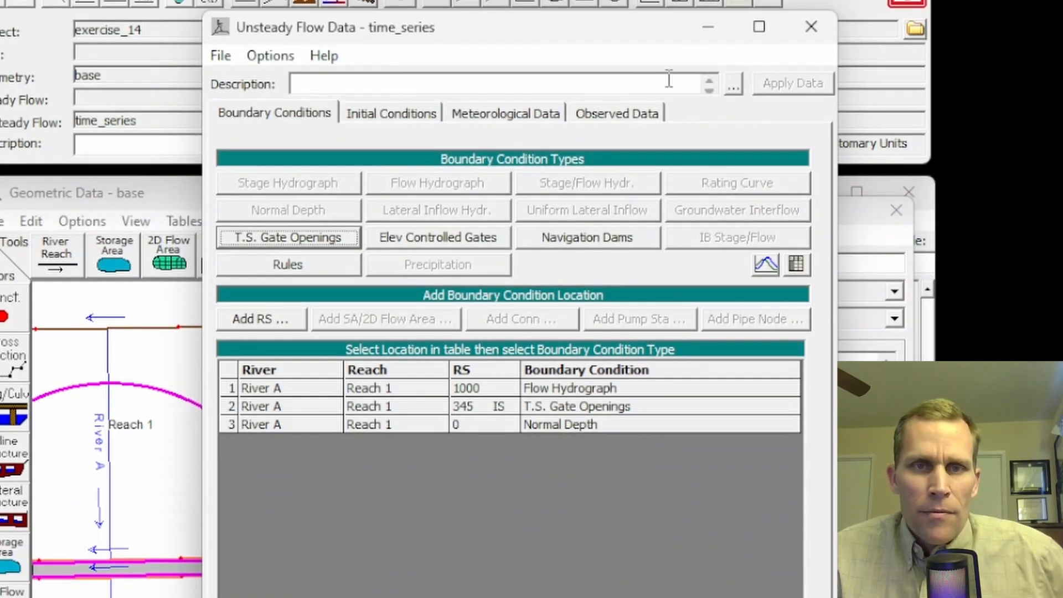
pyautogui.click(811, 26)
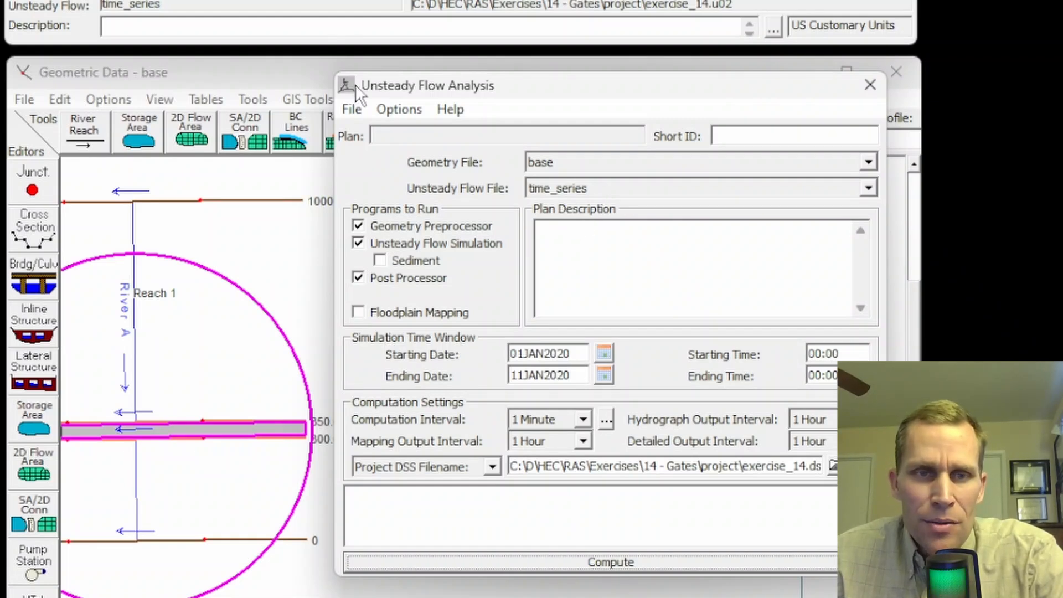
# Step: Save the unsteady flow plan with the title time_series and the short identifier time_series
pyautogui.click(348, 111)
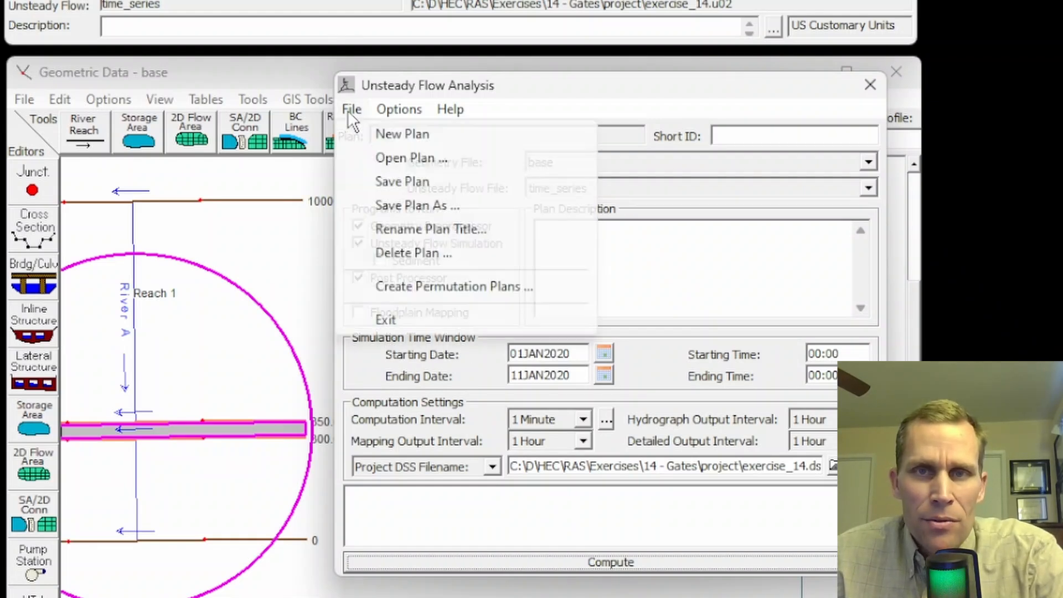
pyautogui.click(407, 181)
pyautogui.click(158, 139)
pyautogui.write('time_series')
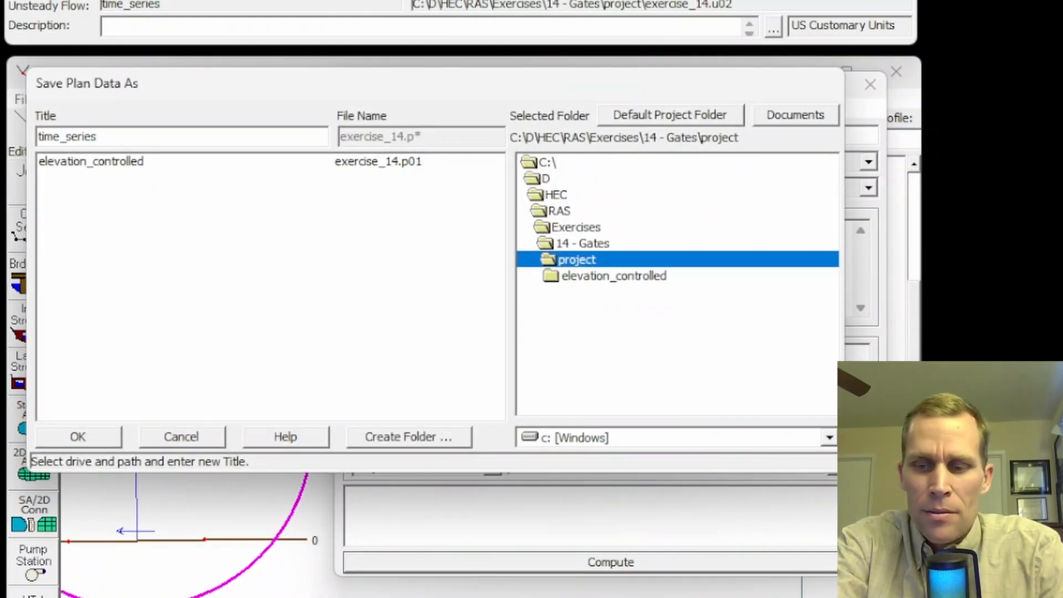
pyautogui.hotkey('shift', 'Home')
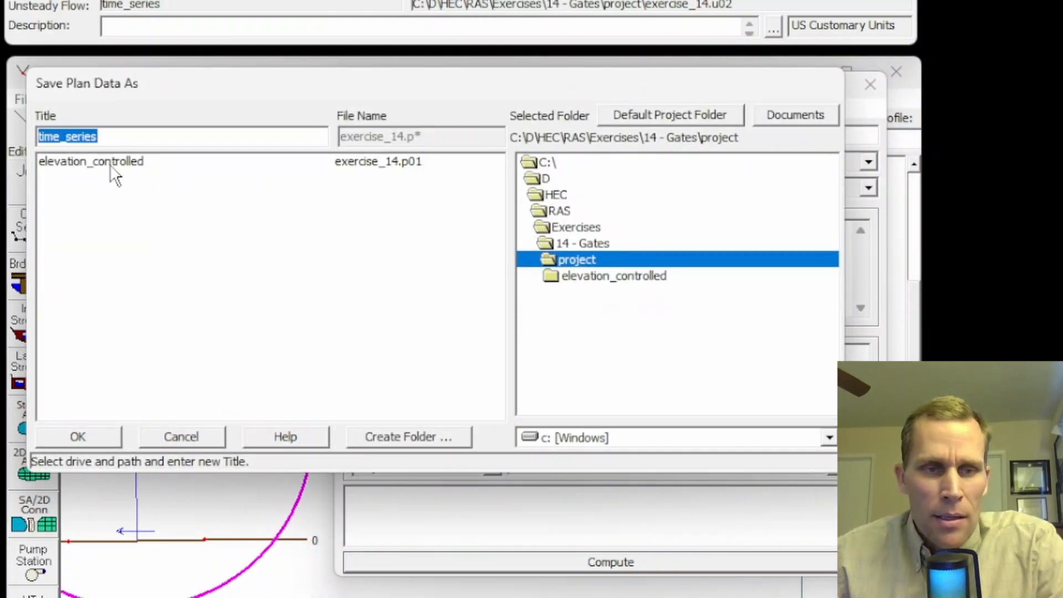
pyautogui.click(88, 443)
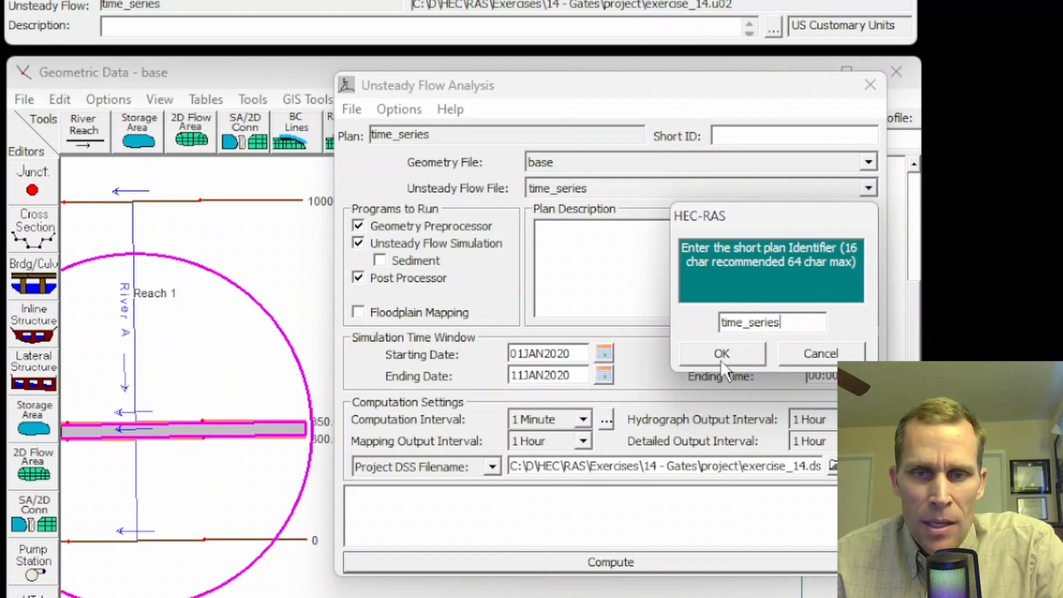
pyautogui.click(720, 358)
# Step: Compute the time_series plan and close the finished computations window
pyautogui.click(610, 559)
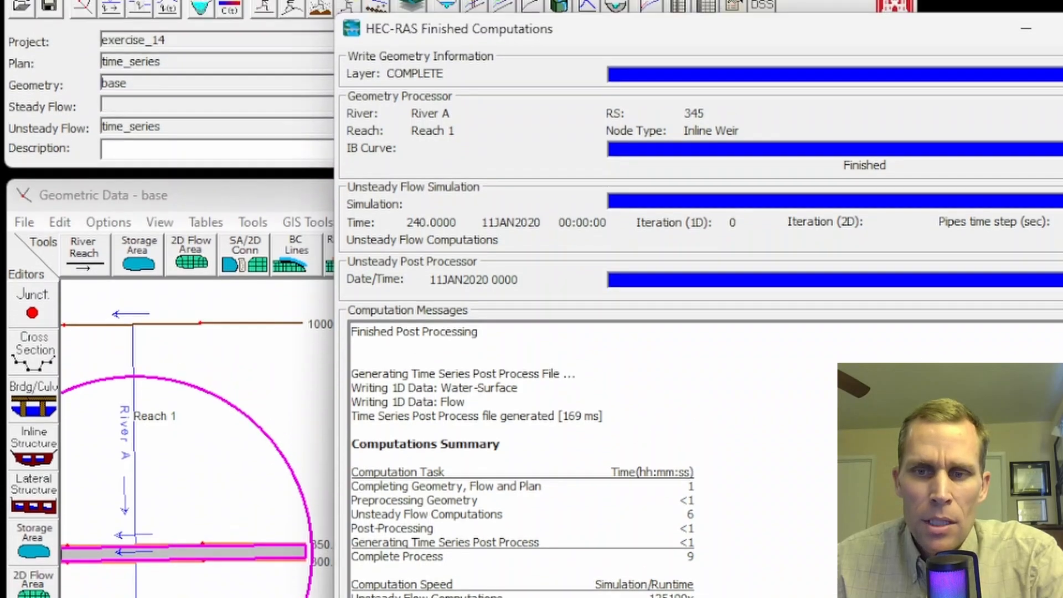
pyautogui.hotkey('alt', 'F4')
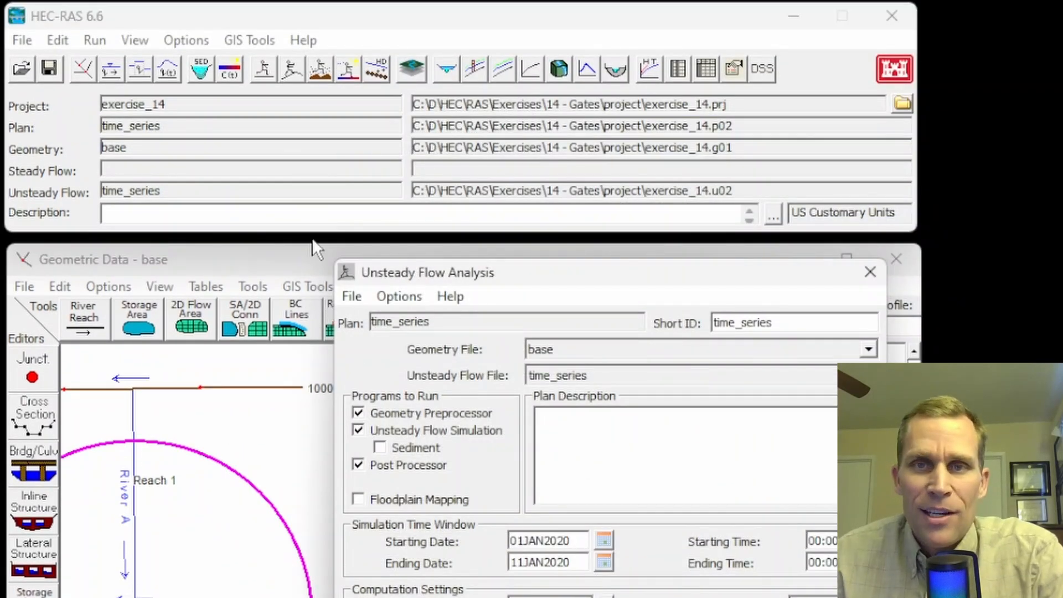
# Step: Display the cross section plot at station 345 with its animation control, enlarged around the two gate groups
pyautogui.click(139, 40)
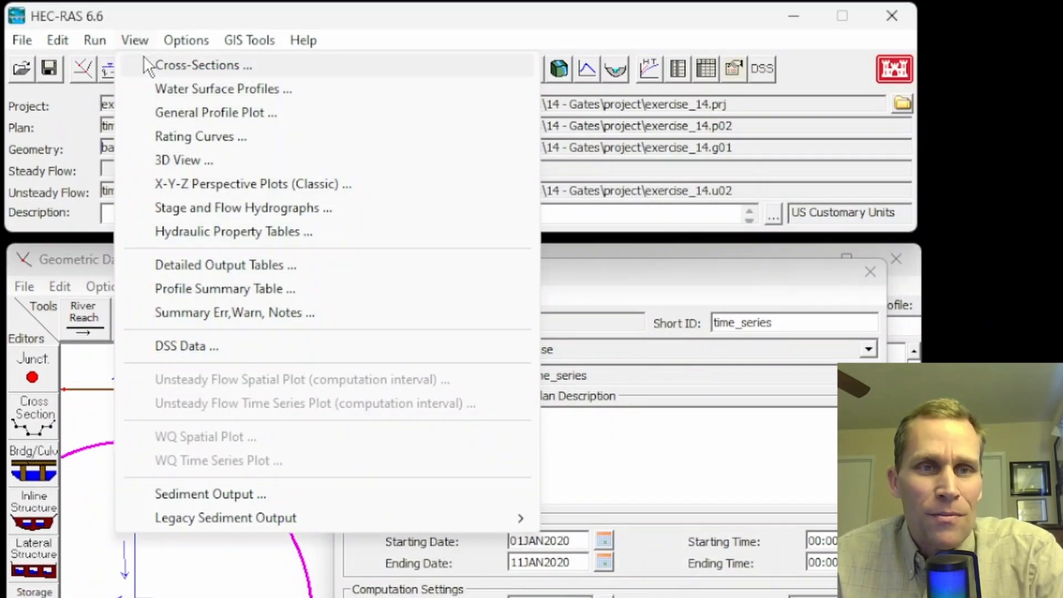
pyautogui.click(163, 64)
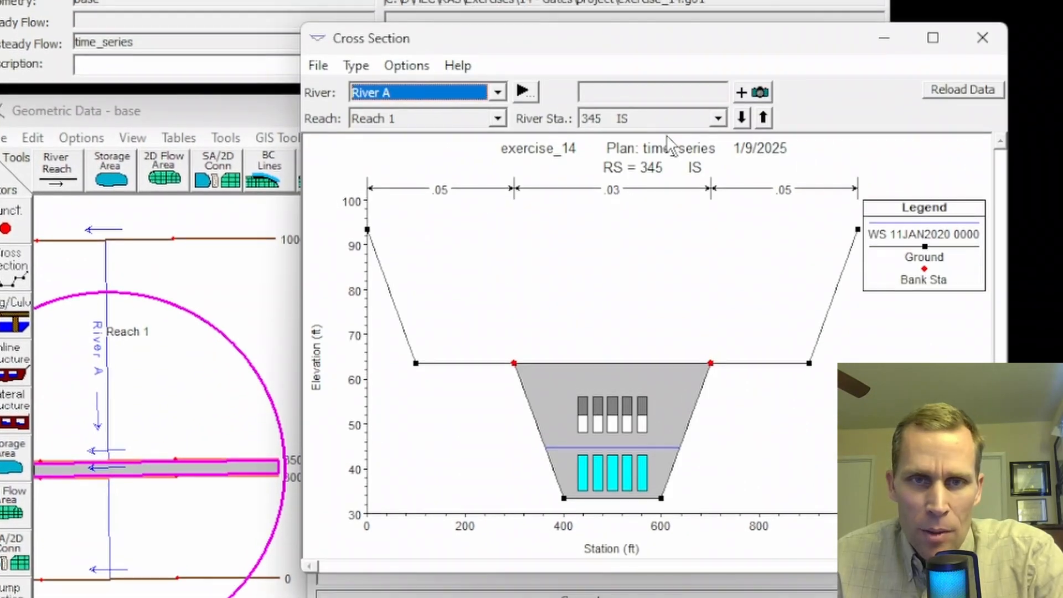
pyautogui.click(406, 66)
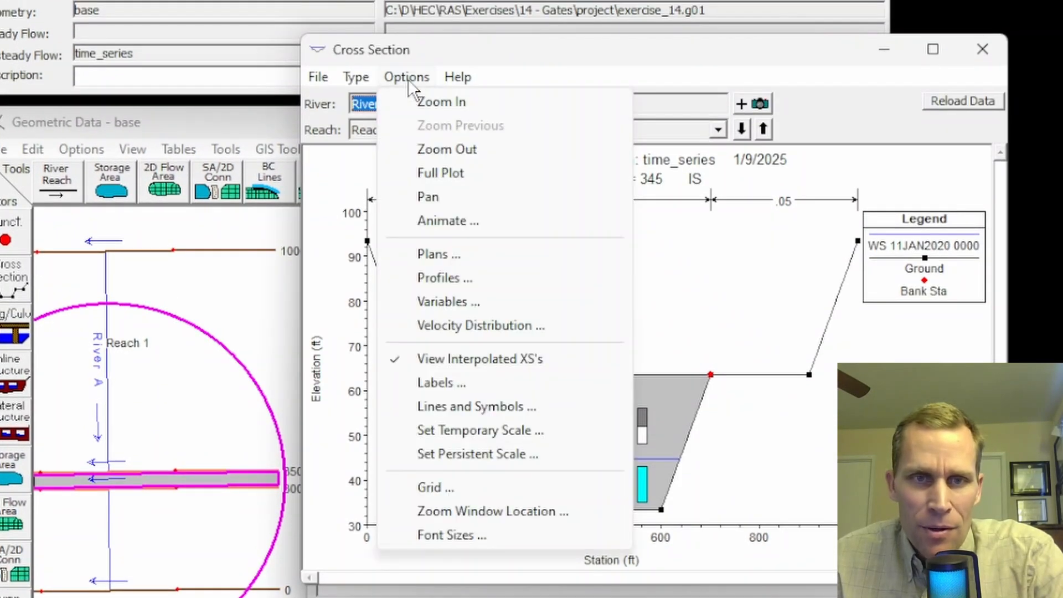
pyautogui.click(435, 221)
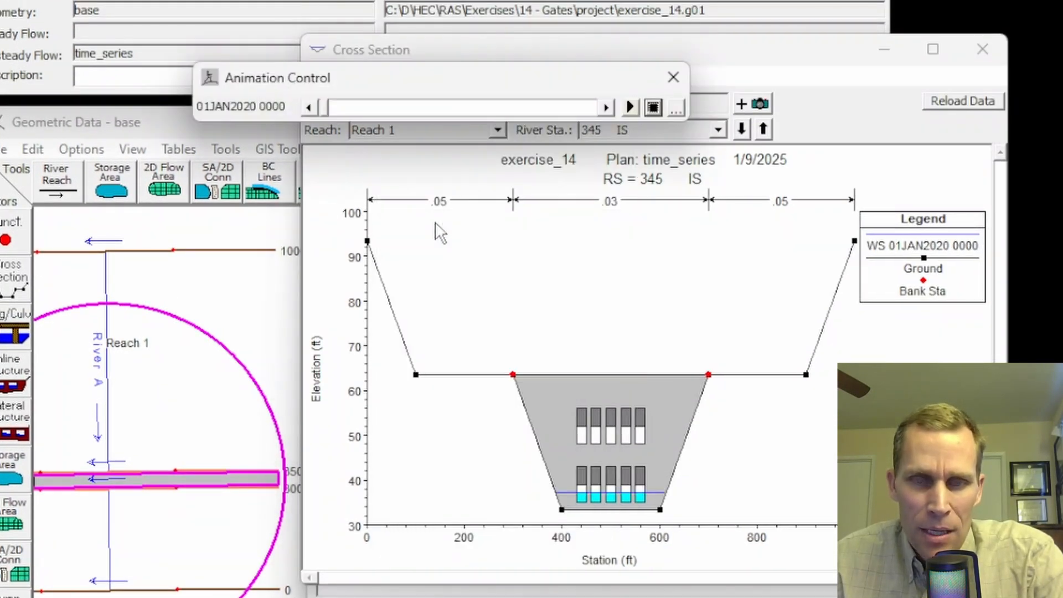
pyautogui.click(562, 335)
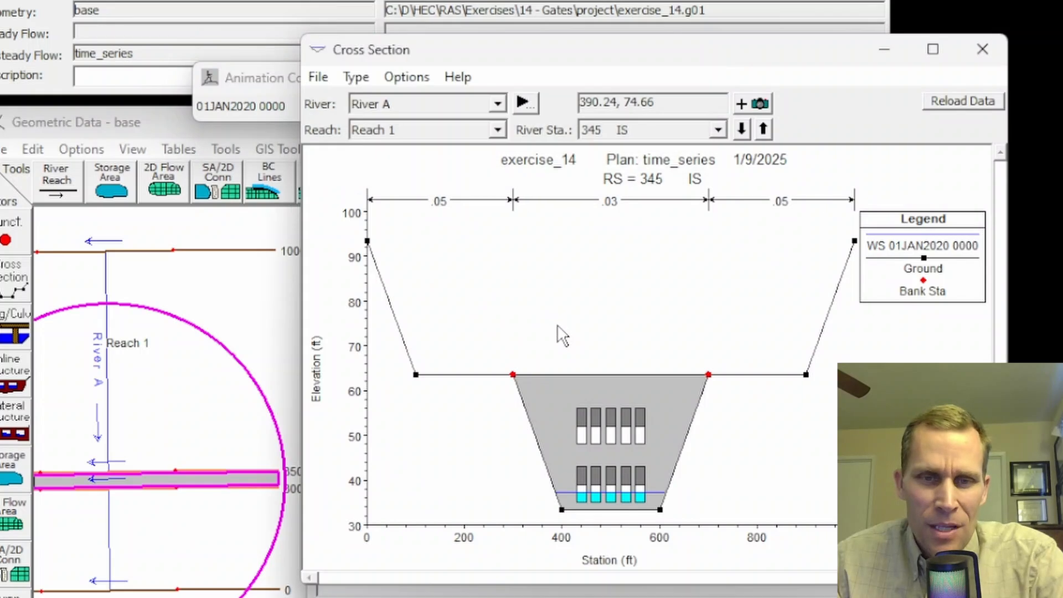
pyautogui.scroll(3, 561, 332)
pyautogui.moveTo(598, 348); pyautogui.dragTo(524, 245)
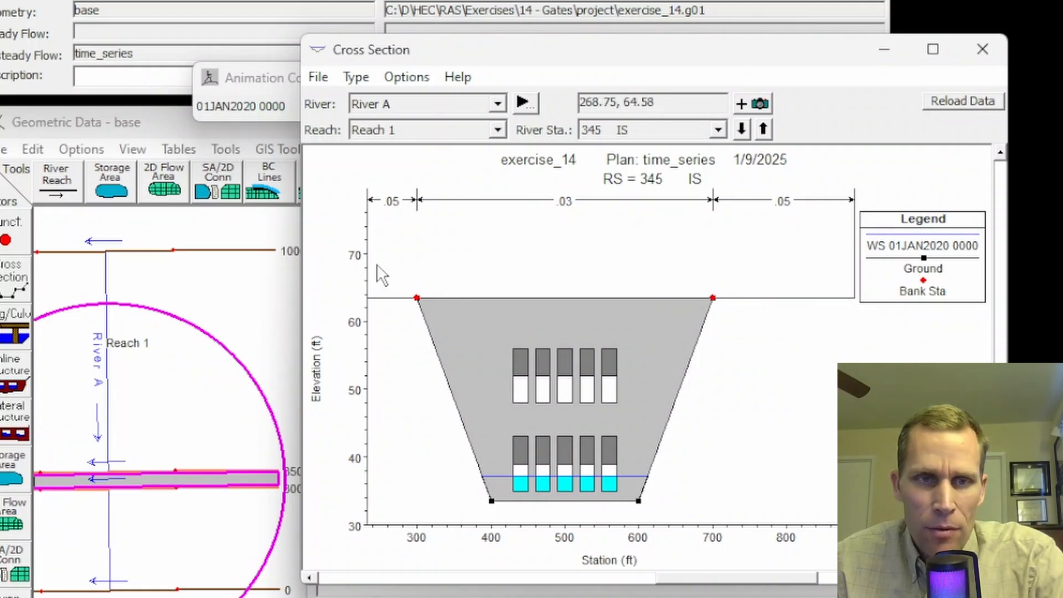
# Step: Advance the station 345 cross section animation from 01JAN2020 0000 to 02JAN2020 0700 to examine the early gate openings
pyautogui.click(261, 74)
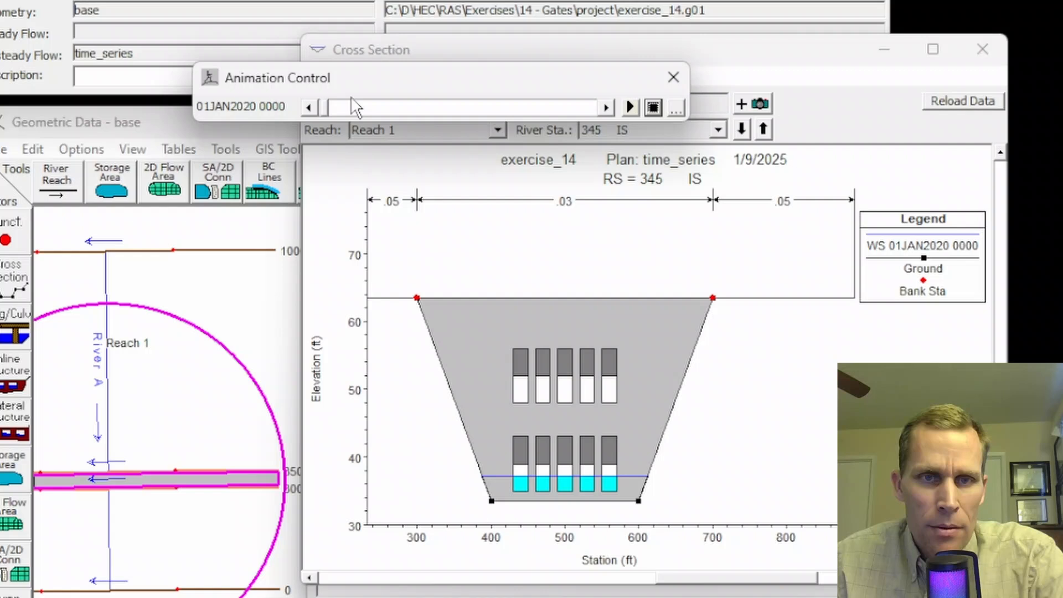
pyautogui.click(607, 107)
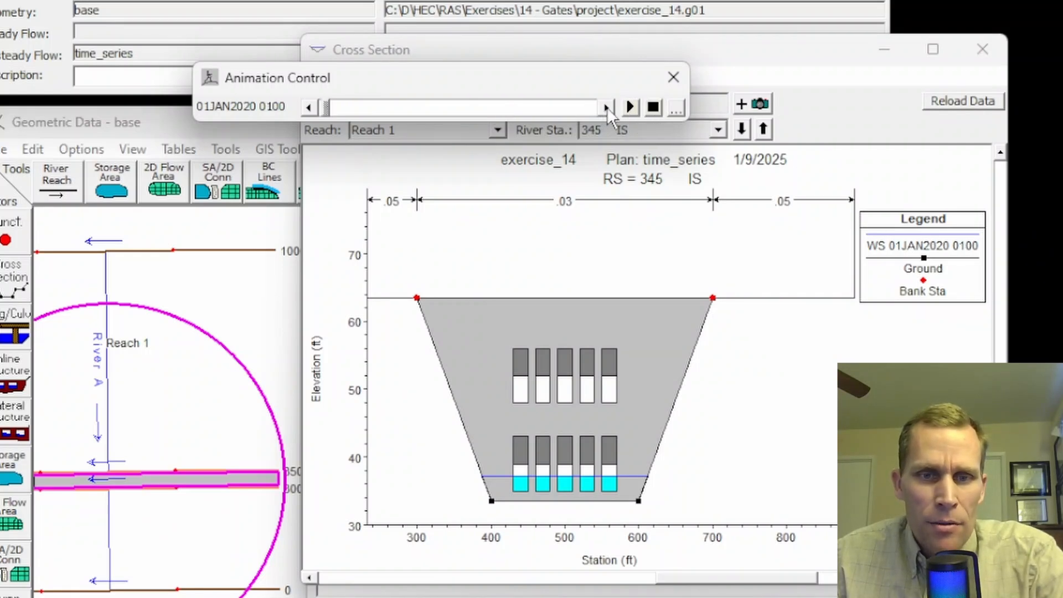
pyautogui.click(607, 108)
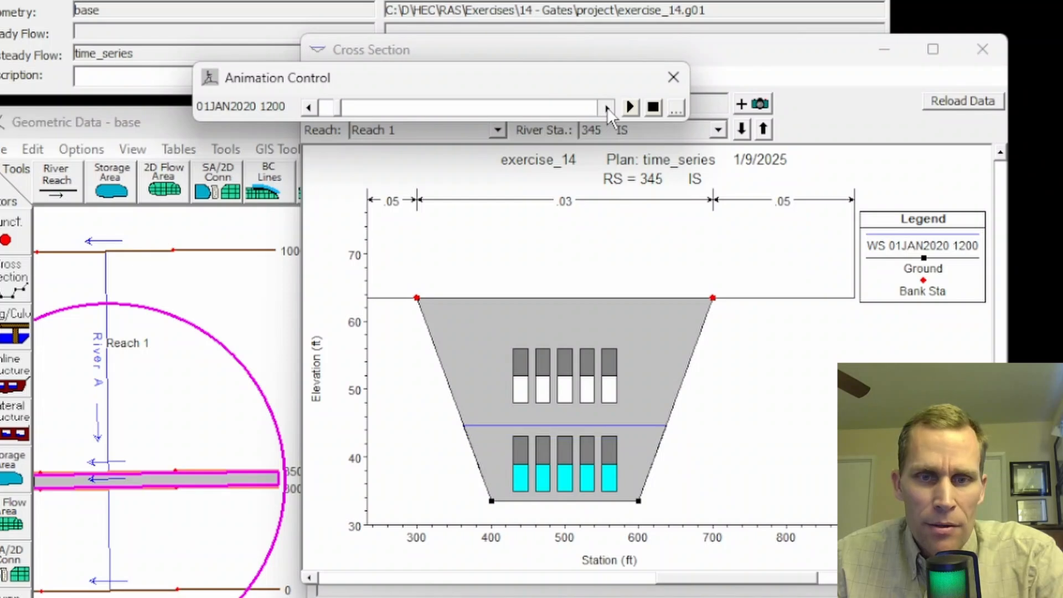
pyautogui.click(607, 107)
pyautogui.click(607, 107)
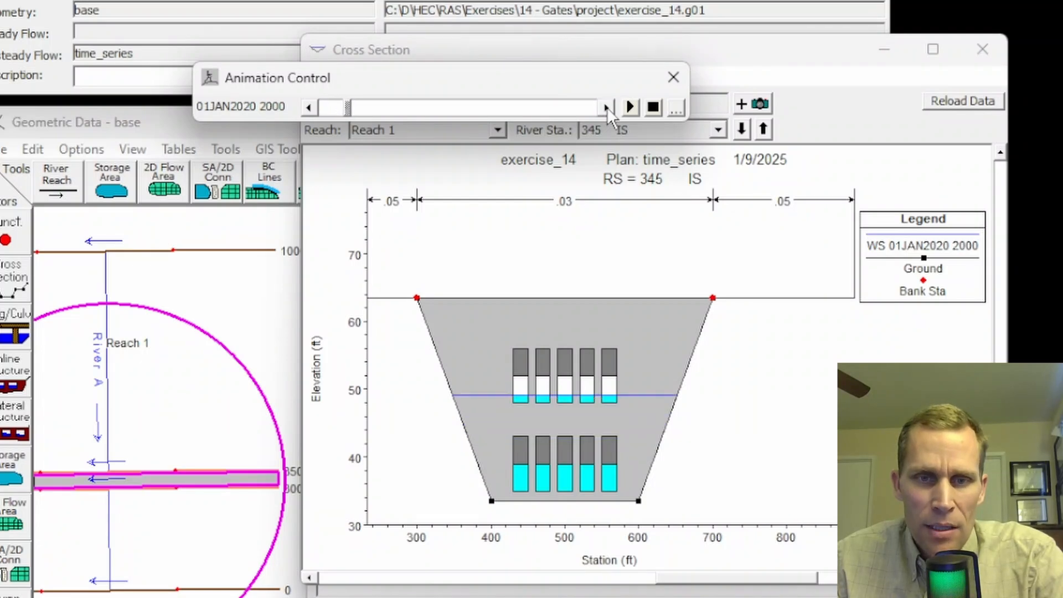
pyautogui.click(607, 108)
pyautogui.click(607, 107)
pyautogui.click(607, 107)
pyautogui.click(606, 107)
pyautogui.click(607, 107)
pyautogui.click(607, 108)
pyautogui.click(607, 108)
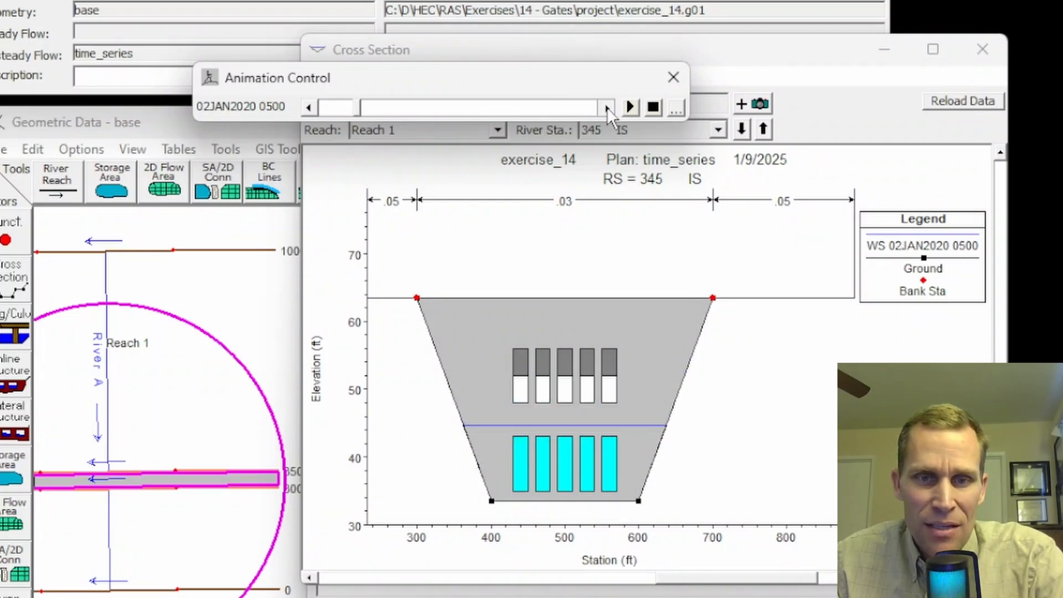
pyautogui.click(606, 108)
pyautogui.click(606, 108)
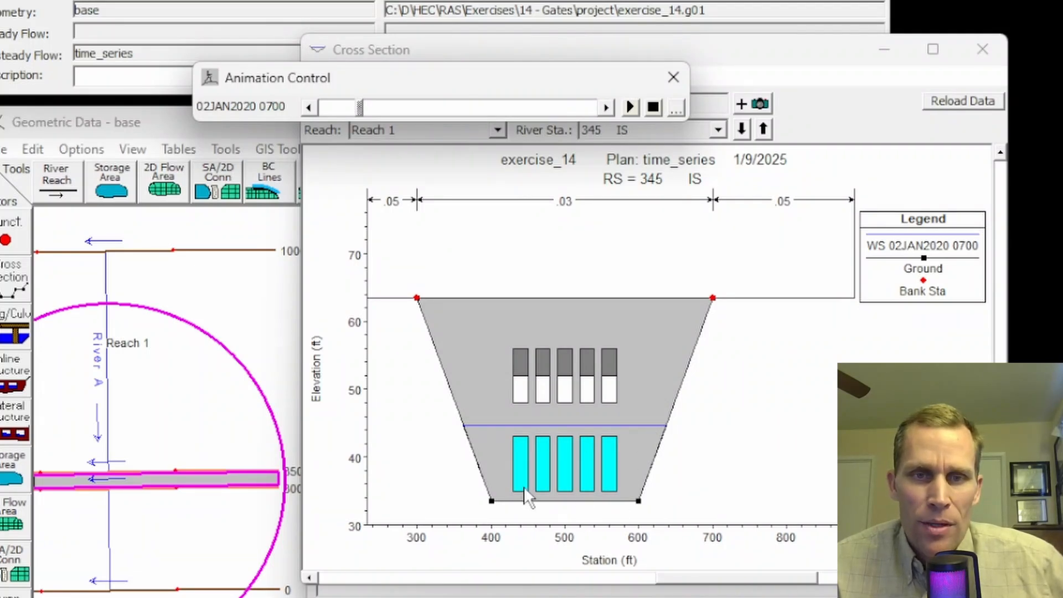
# Step: Advance the cross section animation to 08JAN2020 1600 to review the gates through the rest of the flood, and close the plot
pyautogui.click(605, 107)
pyautogui.click(606, 107)
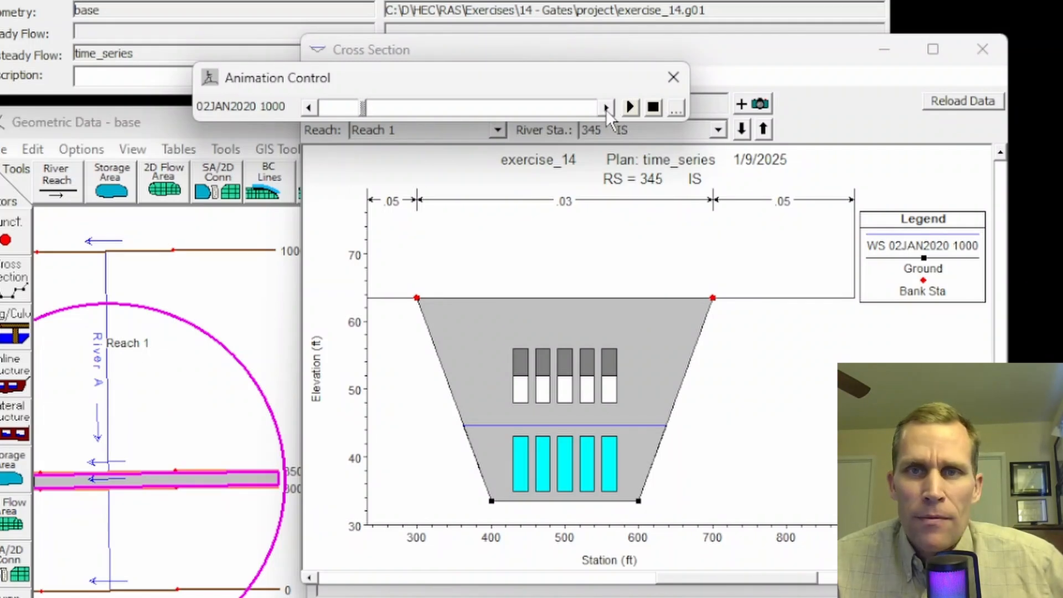
pyautogui.click(606, 107)
pyautogui.click(605, 108)
pyautogui.click(605, 107)
pyautogui.click(605, 107)
pyautogui.click(605, 107)
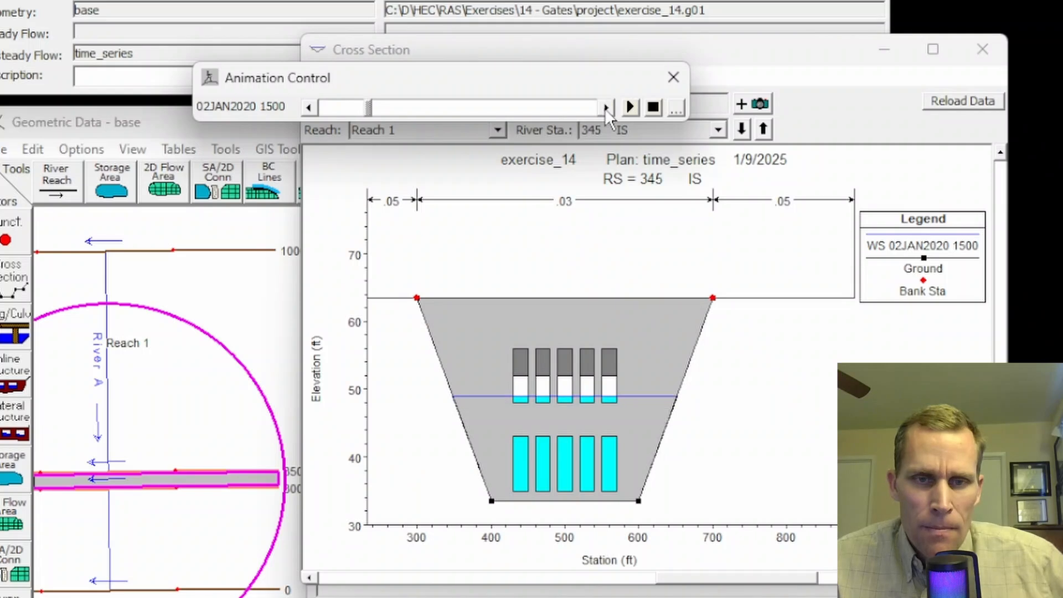
pyautogui.click(605, 107)
pyautogui.click(605, 108)
pyautogui.click(605, 107)
pyautogui.click(605, 108)
pyautogui.click(605, 108)
pyautogui.click(605, 108)
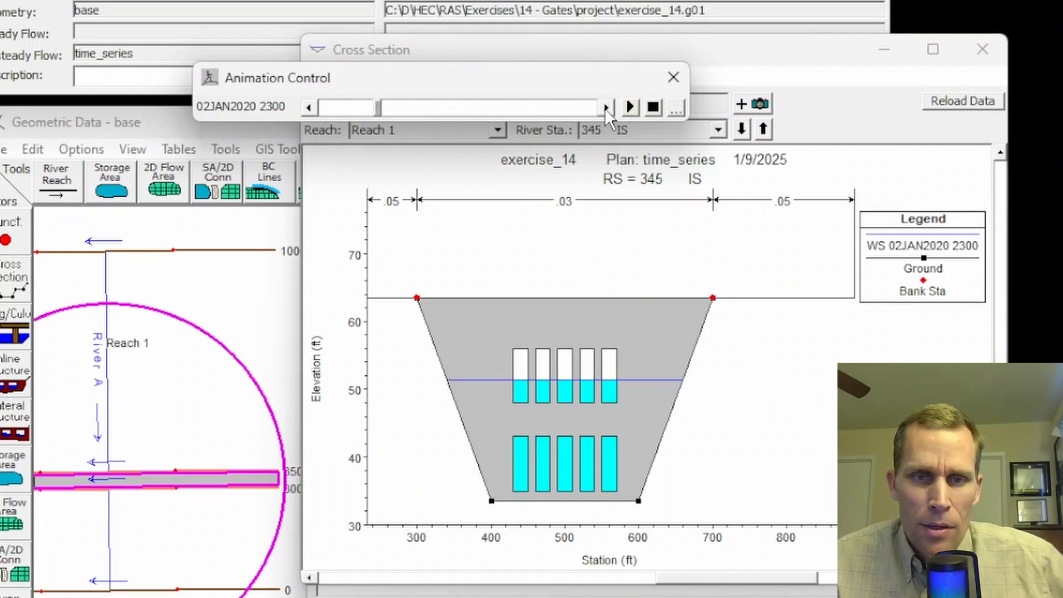
pyautogui.click(605, 107)
pyautogui.click(605, 108)
pyautogui.click(606, 108)
pyautogui.click(605, 107)
pyautogui.click(605, 108)
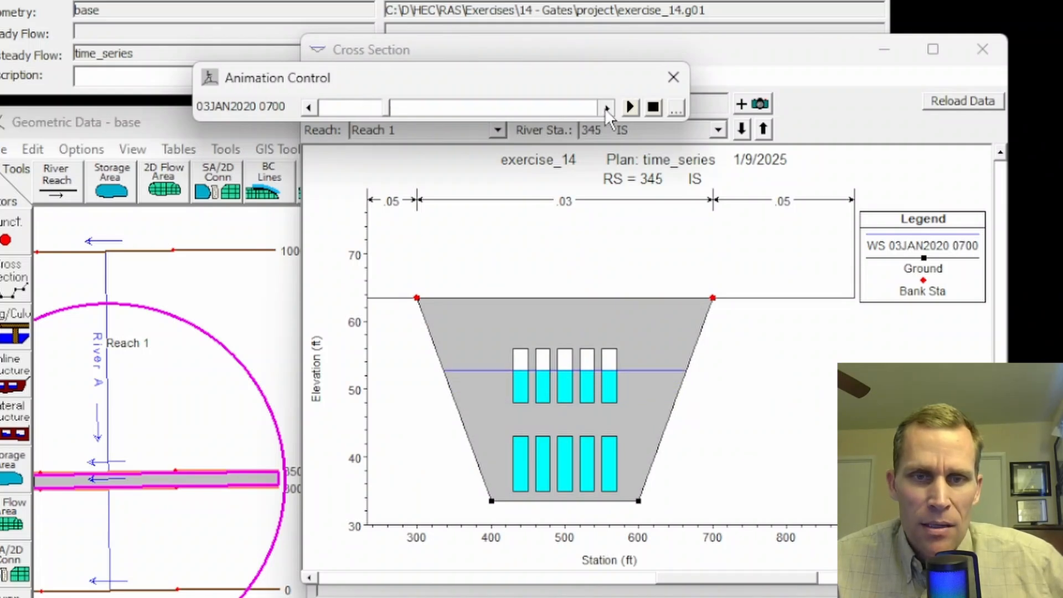
pyautogui.click(605, 107)
pyautogui.click(605, 108)
pyautogui.click(606, 107)
pyautogui.click(605, 107)
pyautogui.click(606, 107)
pyautogui.click(605, 108)
pyautogui.click(605, 107)
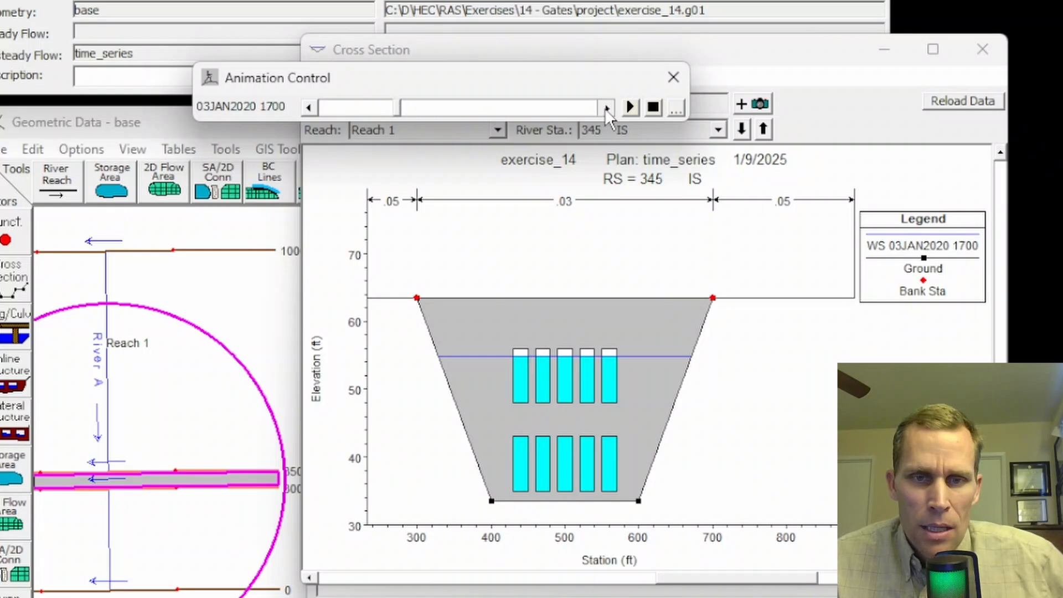
pyautogui.click(605, 108)
pyautogui.click(605, 108)
pyautogui.click(605, 107)
pyautogui.click(605, 107)
pyautogui.click(605, 108)
pyautogui.click(605, 108)
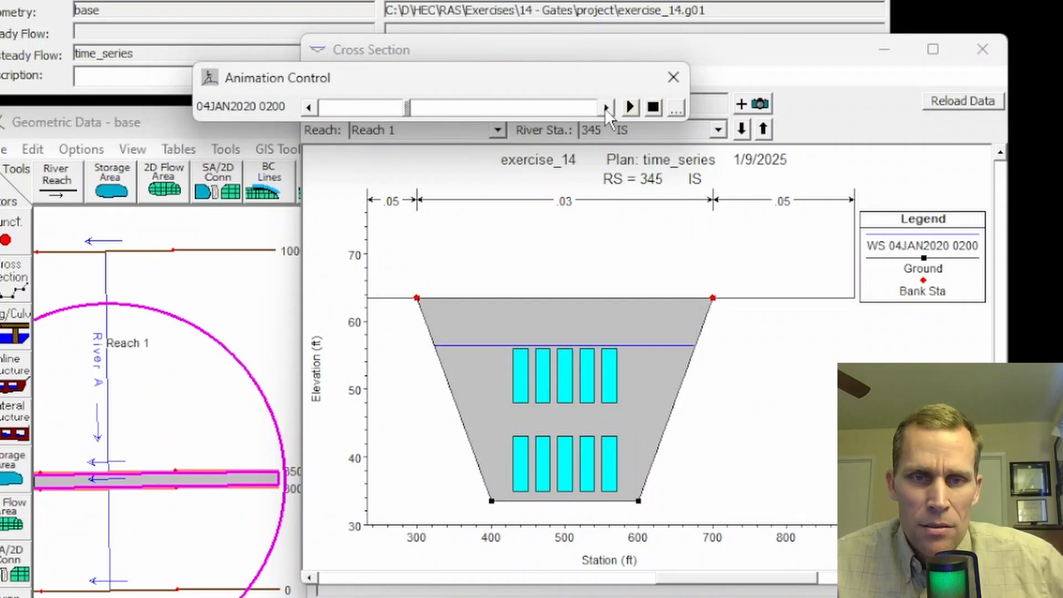
pyautogui.click(605, 107)
pyautogui.click(606, 107)
pyautogui.click(605, 107)
pyautogui.click(605, 107)
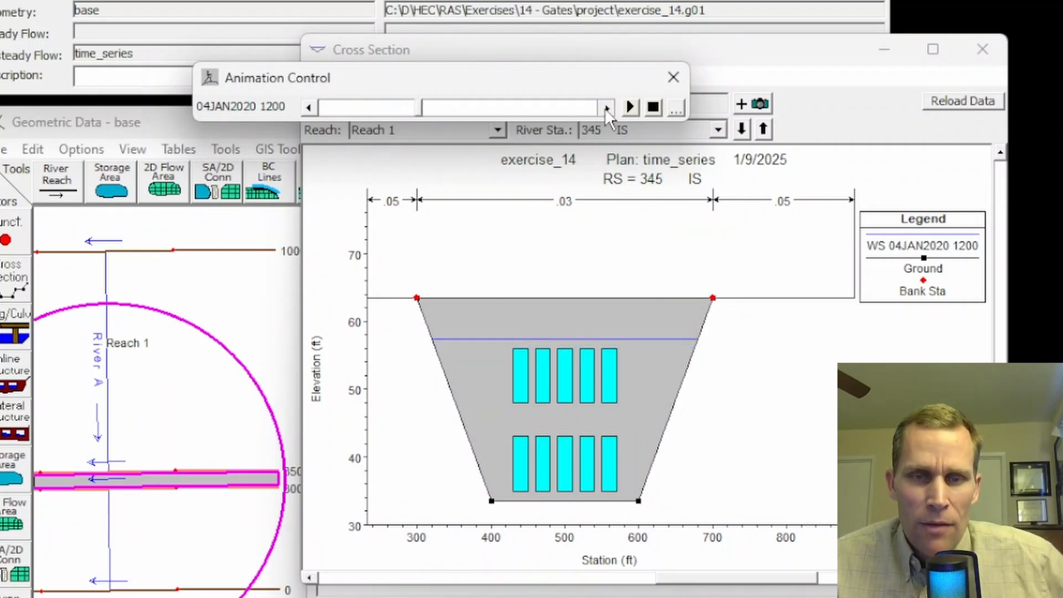
pyautogui.doubleClick(605, 107)
pyautogui.doubleClick(605, 107)
pyautogui.click(605, 108)
pyautogui.doubleClick(605, 107)
pyautogui.doubleClick(605, 107)
pyautogui.click(605, 108)
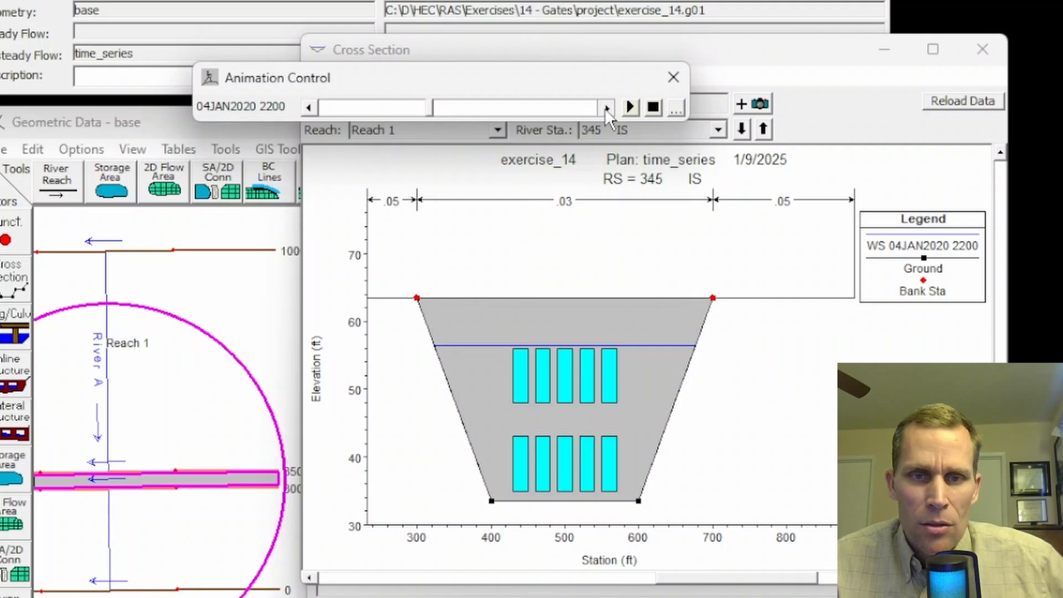
pyautogui.doubleClick(605, 108)
pyautogui.click(605, 107)
pyautogui.doubleClick(605, 107)
pyautogui.click(605, 108)
pyautogui.doubleClick(605, 108)
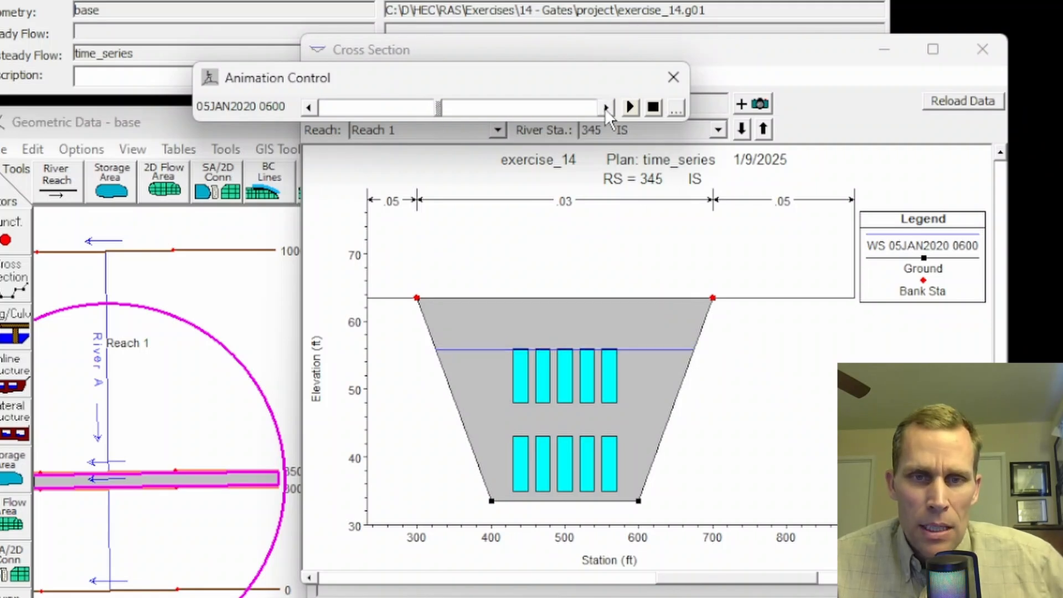
pyautogui.doubleClick(605, 107)
pyautogui.doubleClick(605, 108)
pyautogui.doubleClick(605, 107)
pyautogui.doubleClick(605, 107)
pyautogui.click(605, 107)
pyautogui.doubleClick(605, 108)
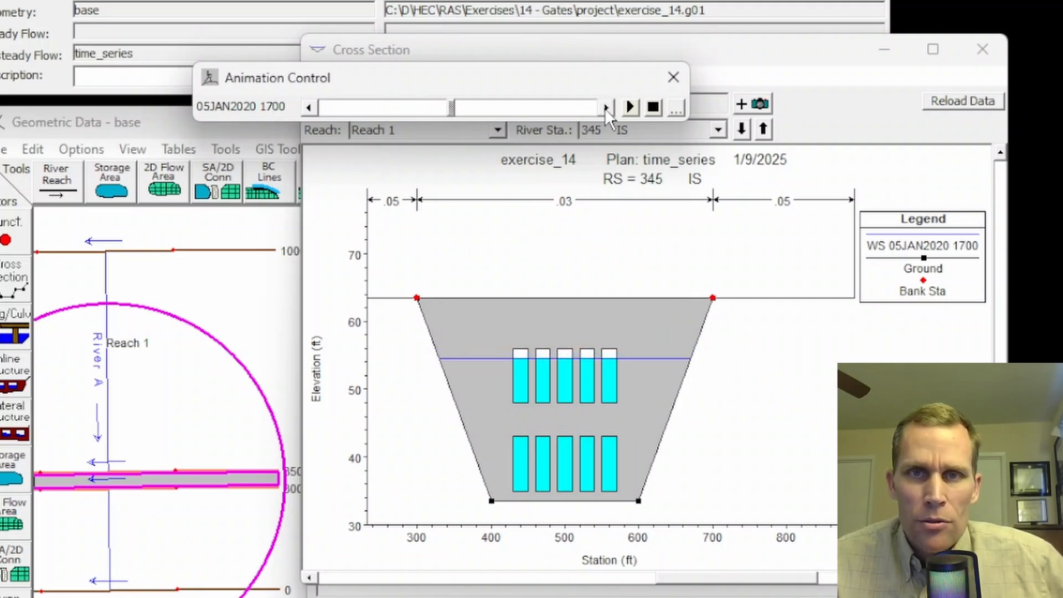
pyautogui.doubleClick(605, 108)
pyautogui.click(605, 108)
pyautogui.doubleClick(605, 107)
pyautogui.click(605, 107)
pyautogui.doubleClick(605, 107)
pyautogui.doubleClick(605, 107)
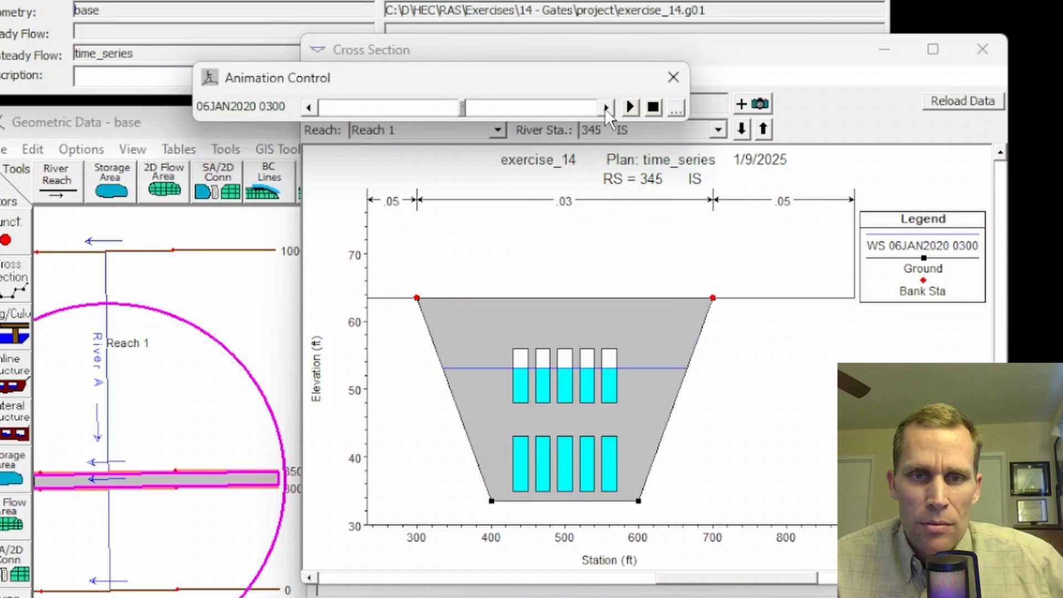
pyautogui.doubleClick(605, 107)
pyautogui.click(605, 107)
pyautogui.doubleClick(605, 107)
pyautogui.doubleClick(606, 107)
pyautogui.doubleClick(605, 107)
pyautogui.click(605, 107)
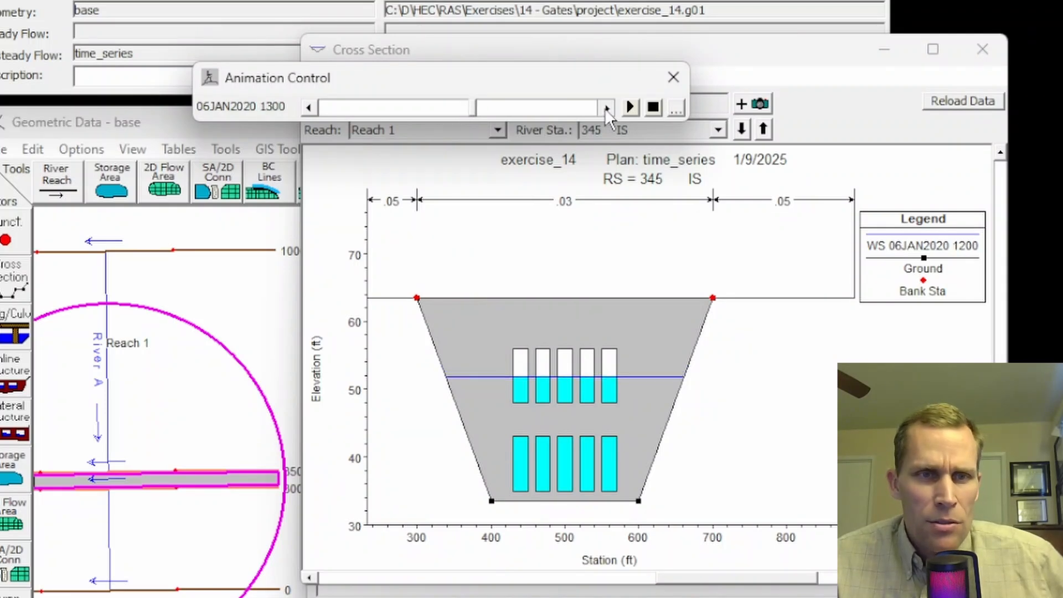
pyautogui.doubleClick(605, 107)
pyautogui.doubleClick(605, 108)
pyautogui.doubleClick(605, 108)
pyautogui.click(605, 107)
pyautogui.doubleClick(606, 108)
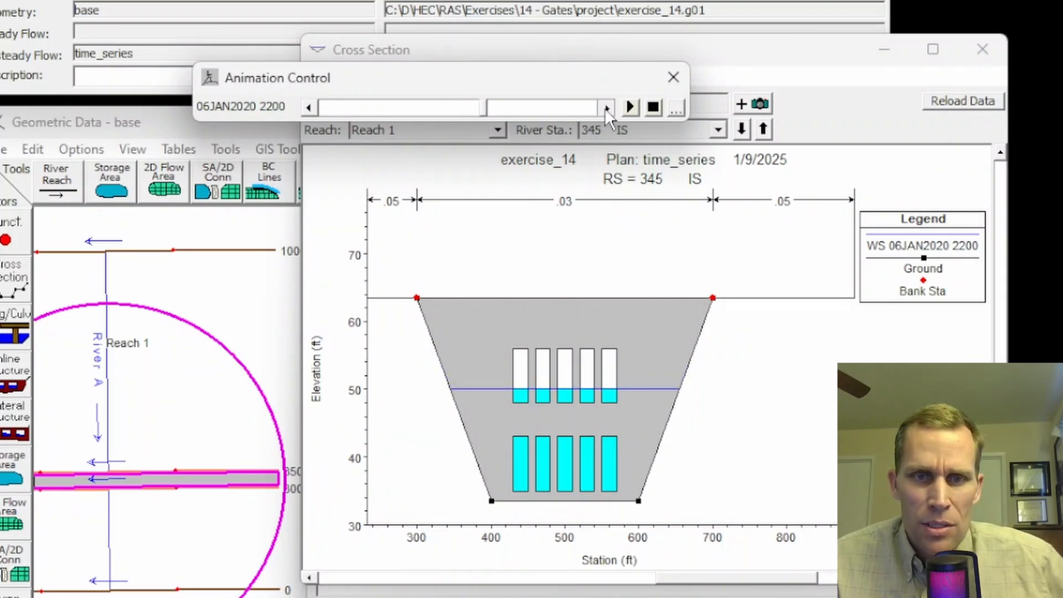
pyautogui.doubleClick(606, 107)
pyautogui.doubleClick(605, 107)
pyautogui.doubleClick(605, 108)
pyautogui.doubleClick(605, 108)
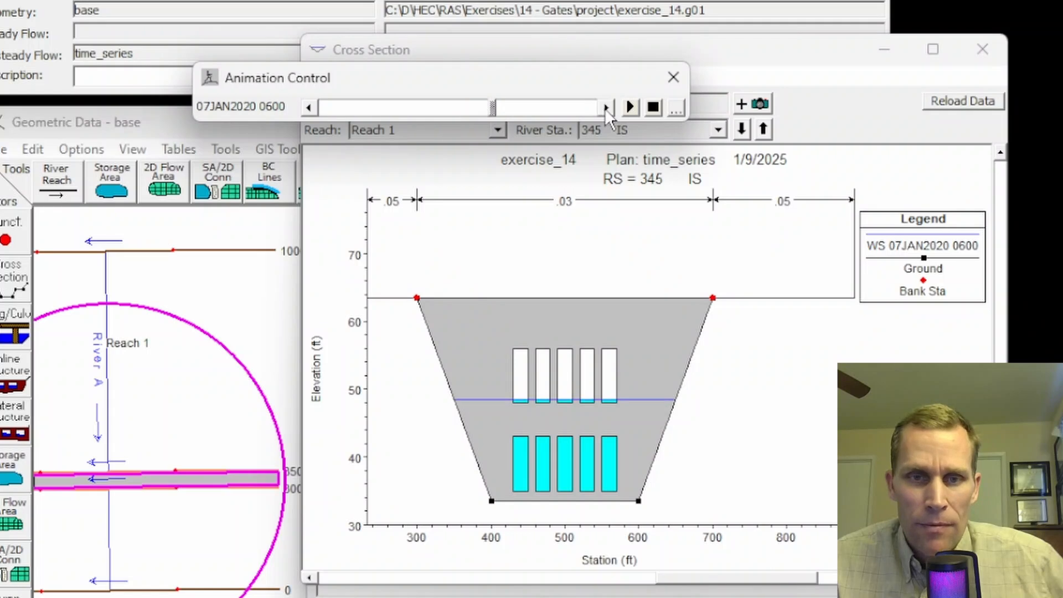
pyautogui.doubleClick(605, 107)
pyautogui.doubleClick(605, 107)
pyautogui.doubleClick(605, 108)
pyautogui.doubleClick(605, 108)
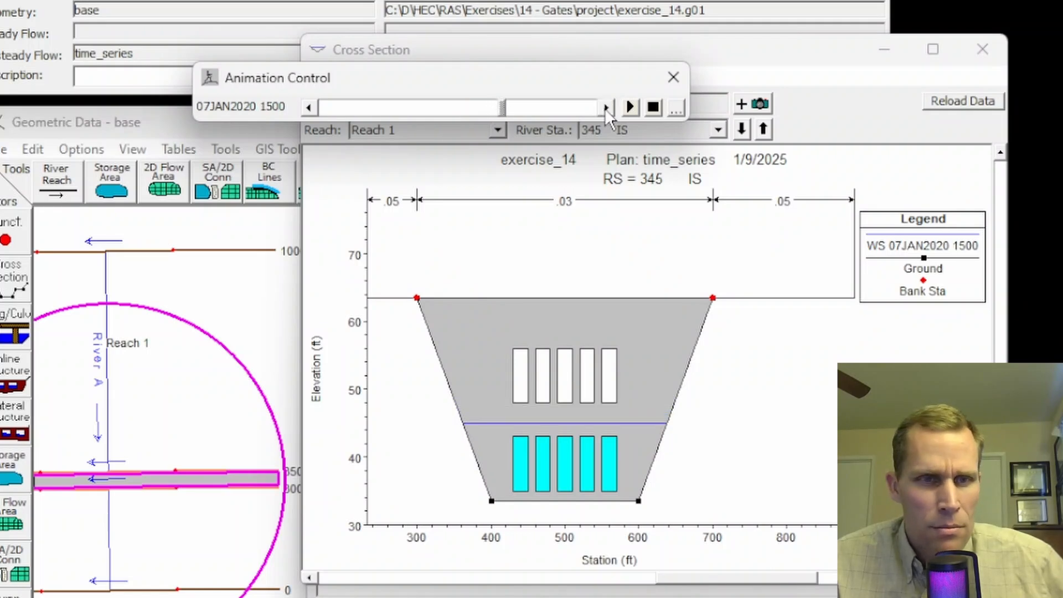
pyautogui.doubleClick(605, 108)
pyautogui.doubleClick(605, 107)
pyautogui.doubleClick(605, 107)
pyautogui.doubleClick(605, 107)
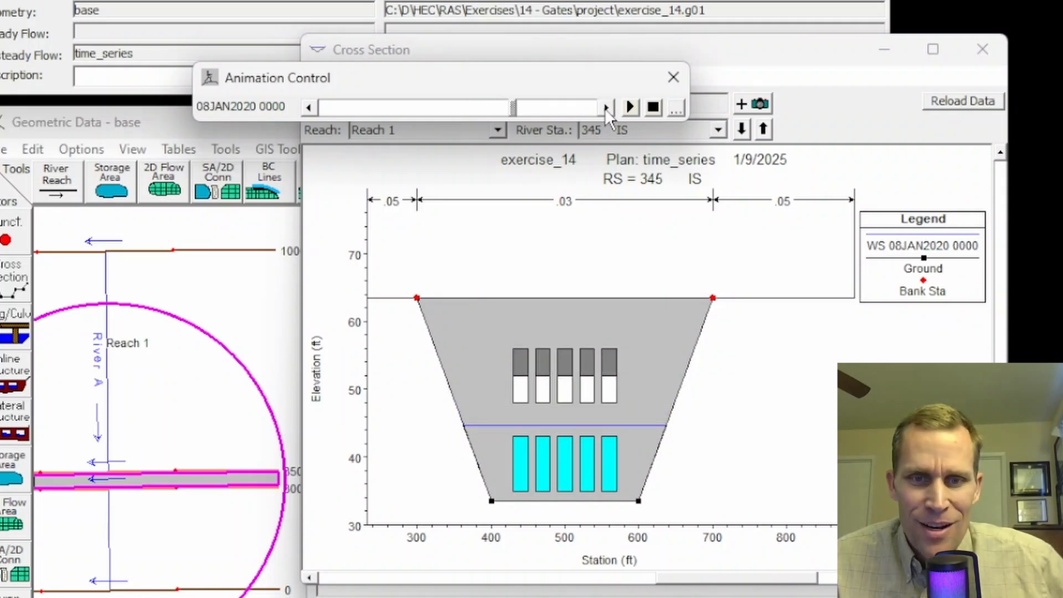
pyautogui.doubleClick(605, 107)
pyautogui.doubleClick(606, 107)
pyautogui.doubleClick(605, 108)
pyautogui.doubleClick(605, 108)
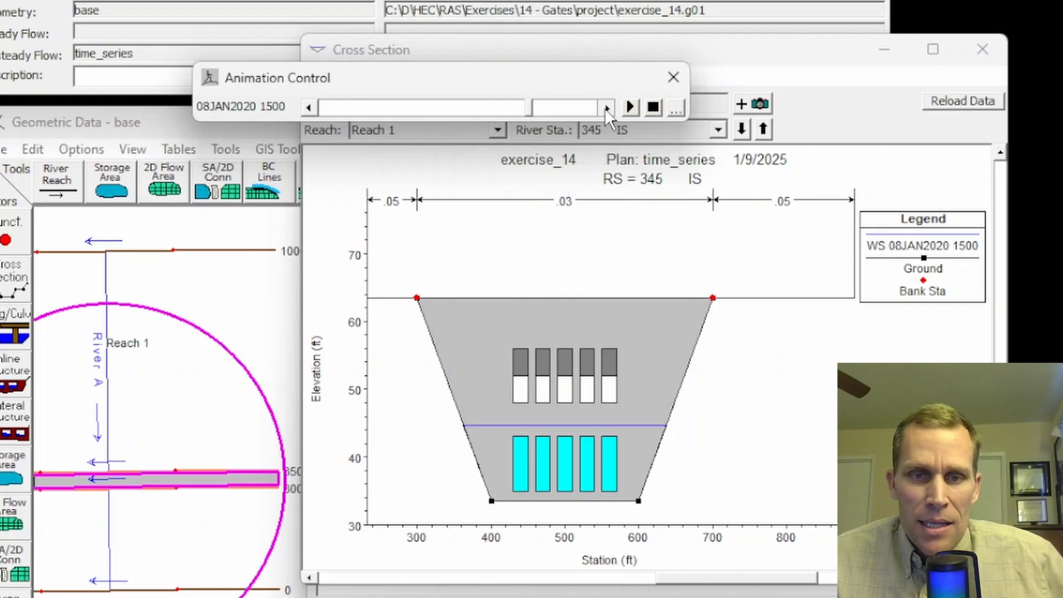
pyautogui.click(605, 107)
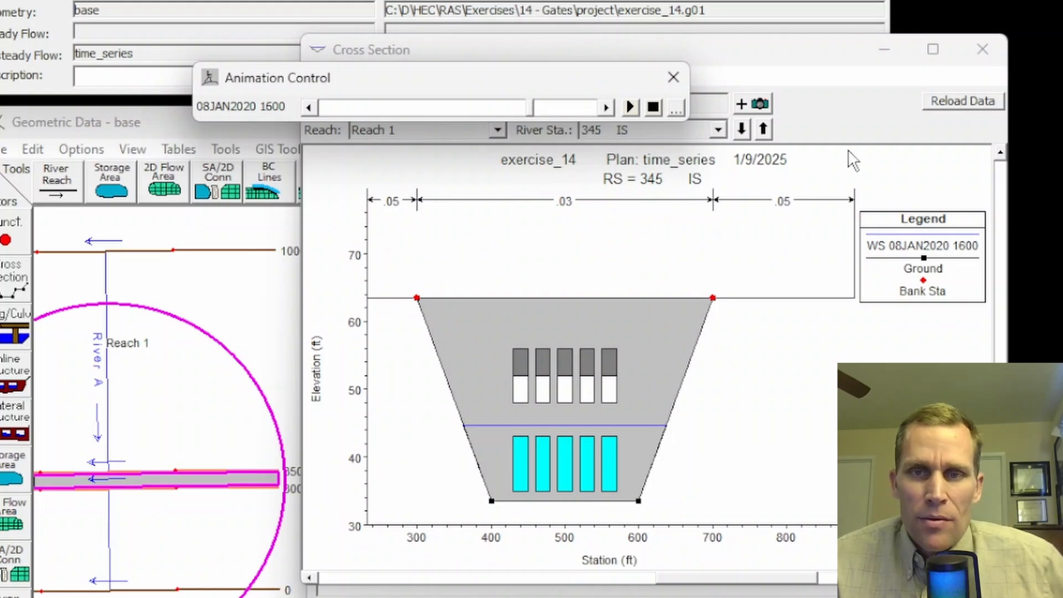
pyautogui.click(981, 49)
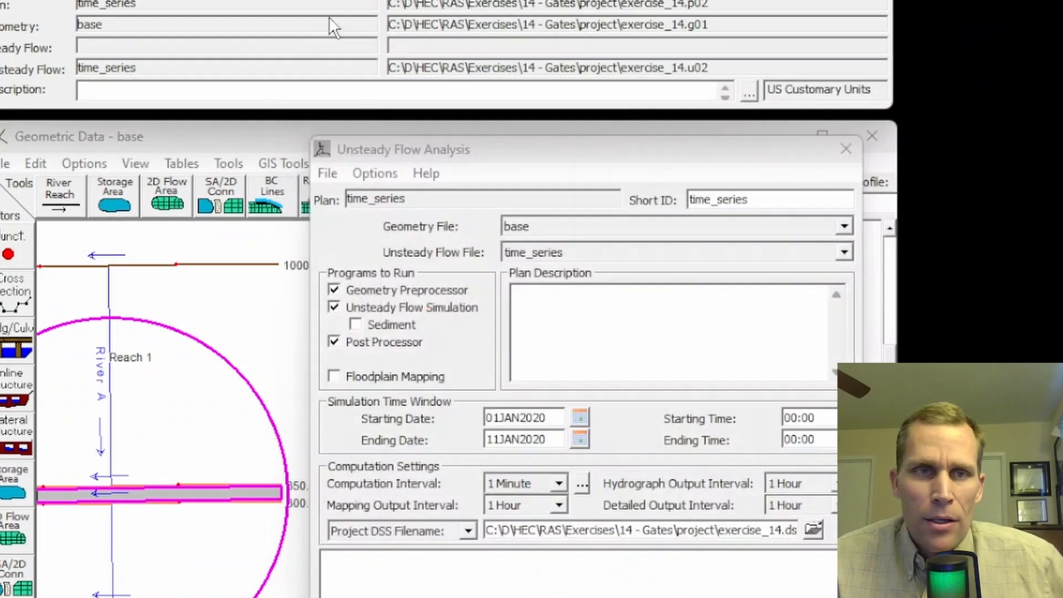
# Step: Play the water surface profile animation for River A Reach 1 from 01JAN2020 0000, and close the profile plot
pyautogui.click(133, 49)
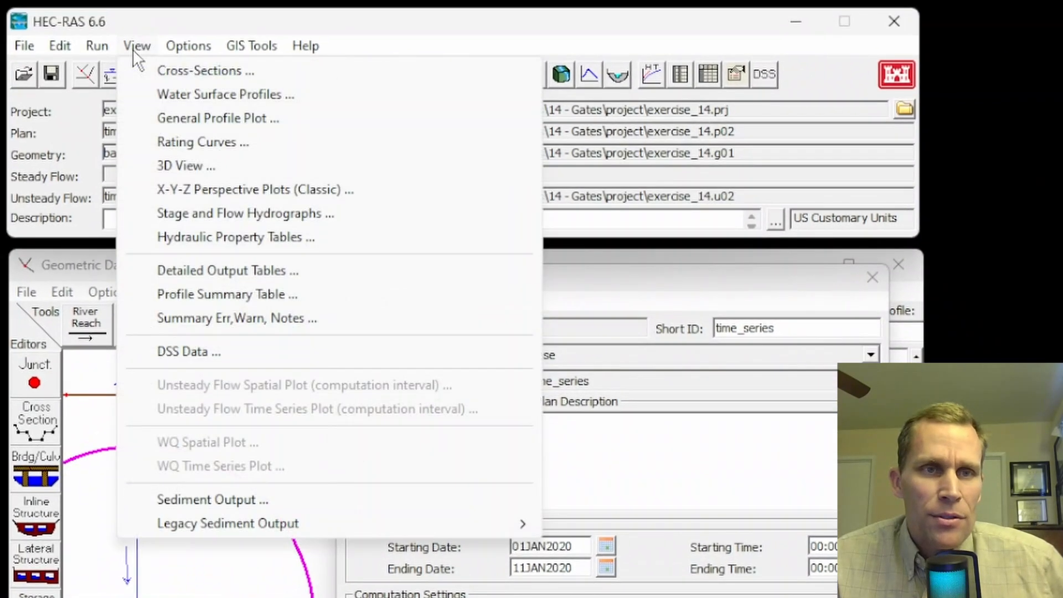
pyautogui.click(132, 48)
pyautogui.click(145, 48)
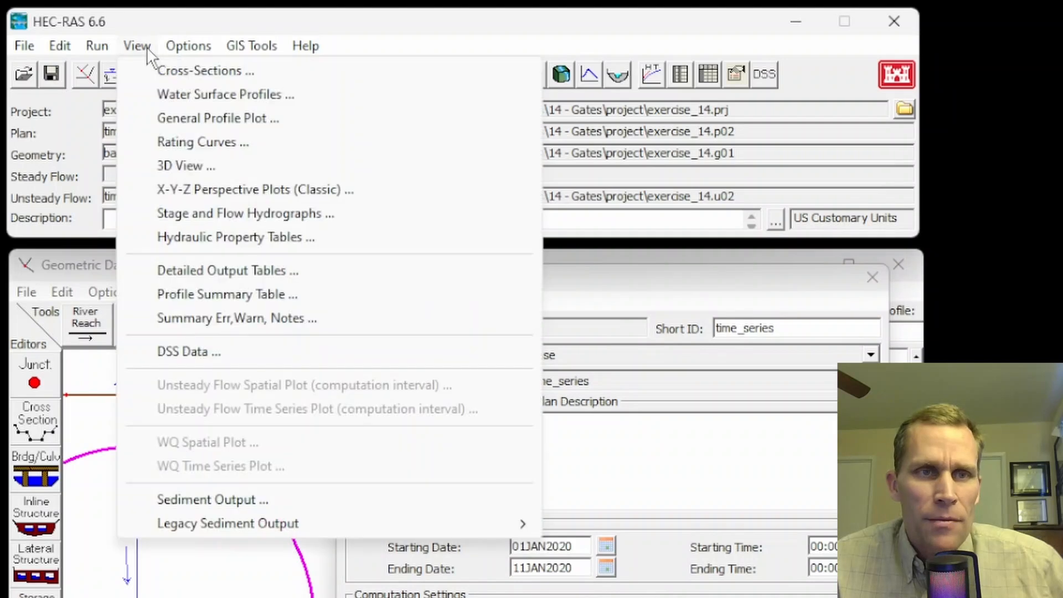
pyautogui.click(190, 97)
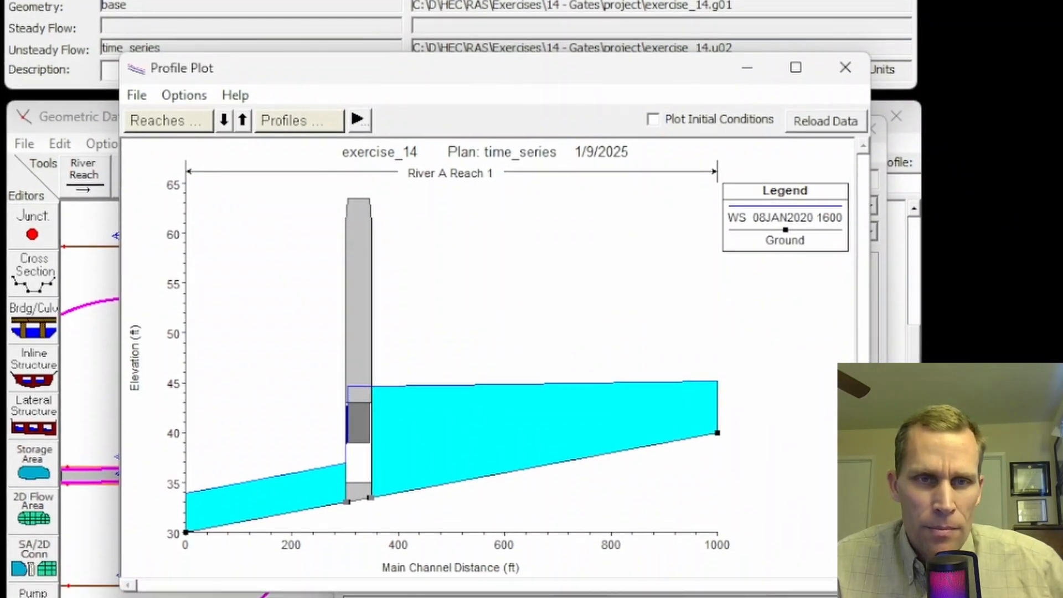
pyautogui.click(183, 95)
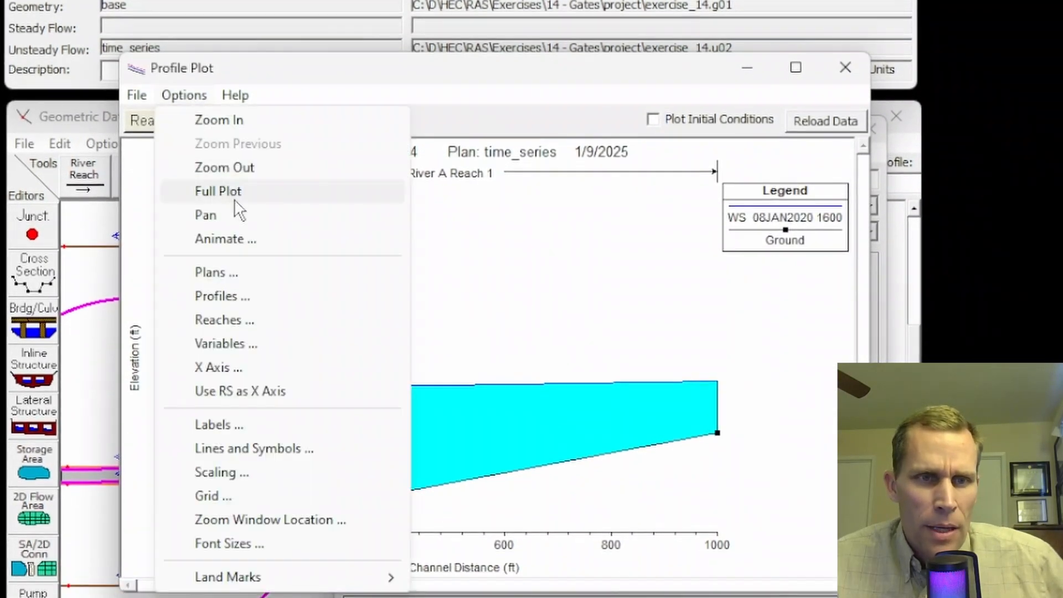
pyautogui.click(234, 241)
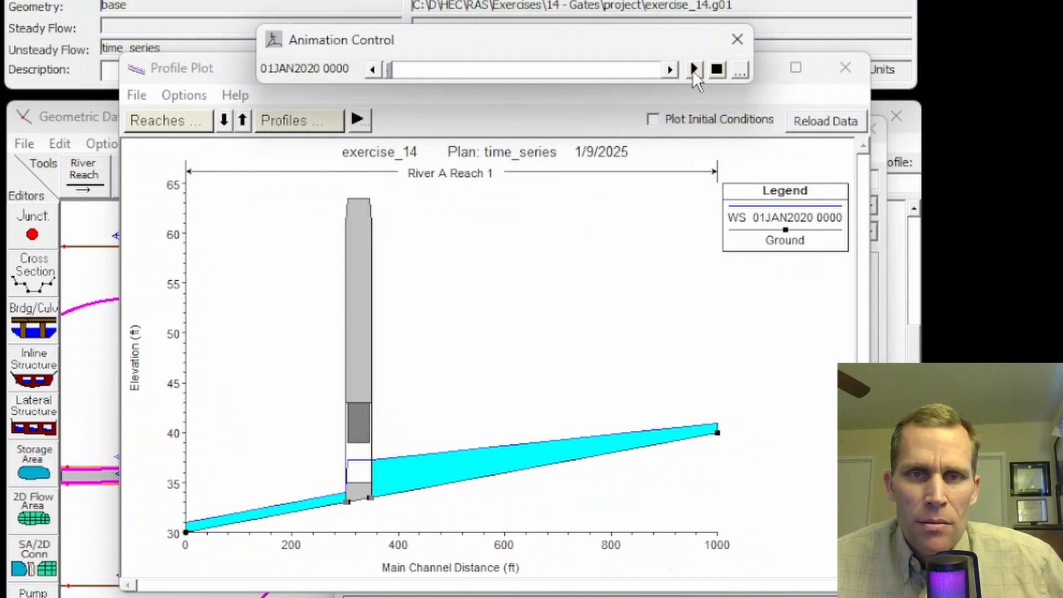
pyautogui.click(693, 68)
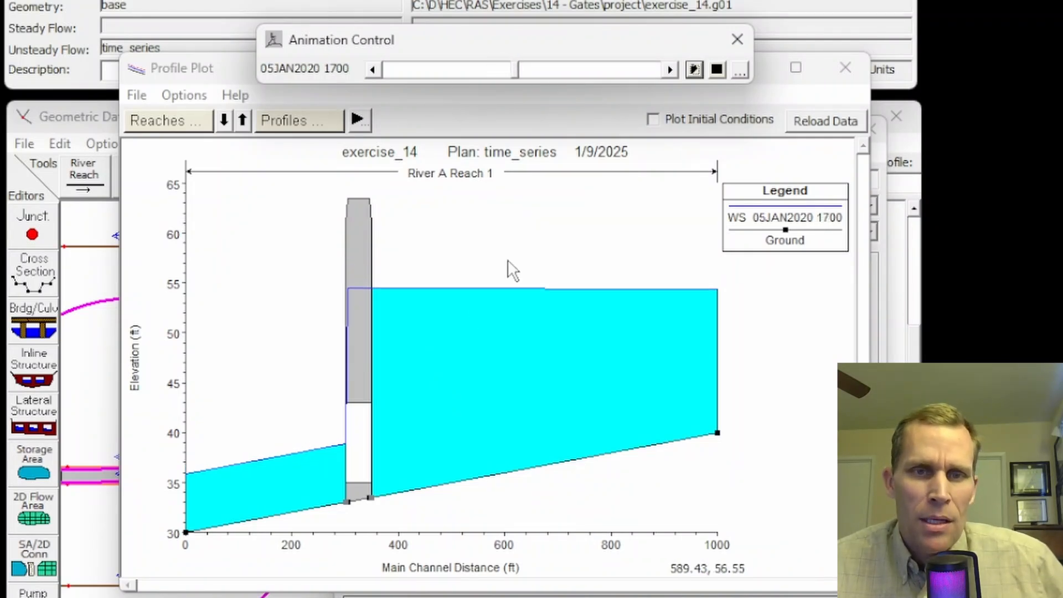
pyautogui.click(737, 39)
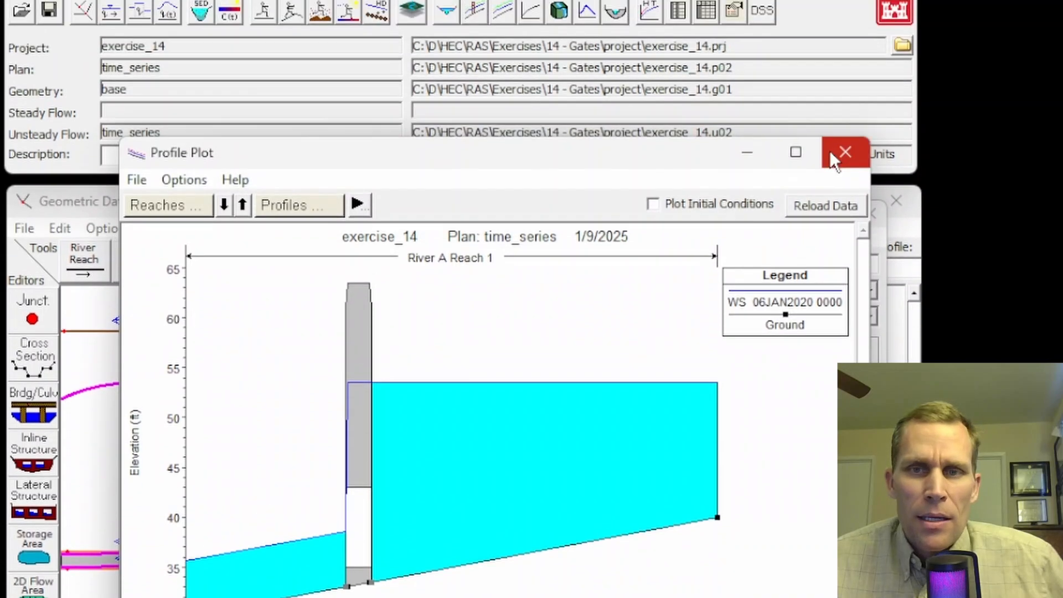
pyautogui.click(845, 68)
# Step: Display the X-Y-Z perspective plot of the whole reach with a rotation angle of -45 and an azimuth angle of 27
pyautogui.click(135, 43)
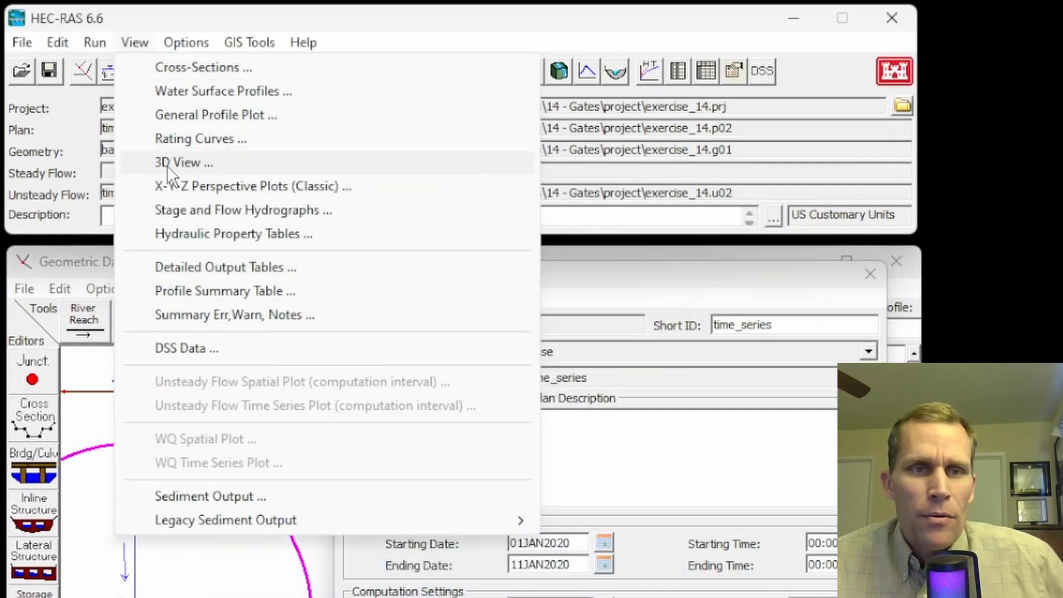
pyautogui.click(201, 185)
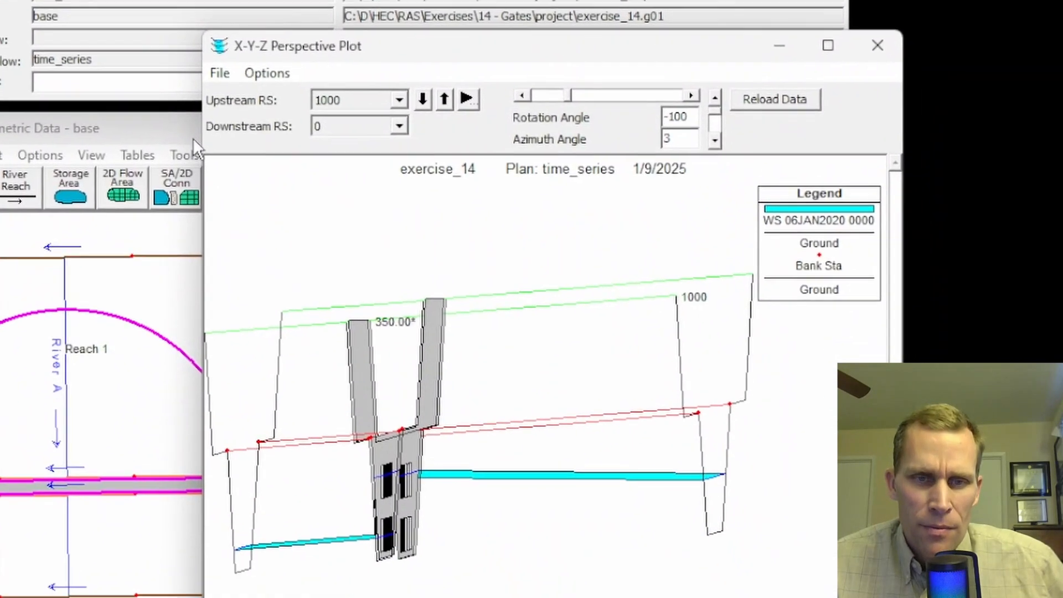
pyautogui.click(761, 227)
pyautogui.click(673, 59)
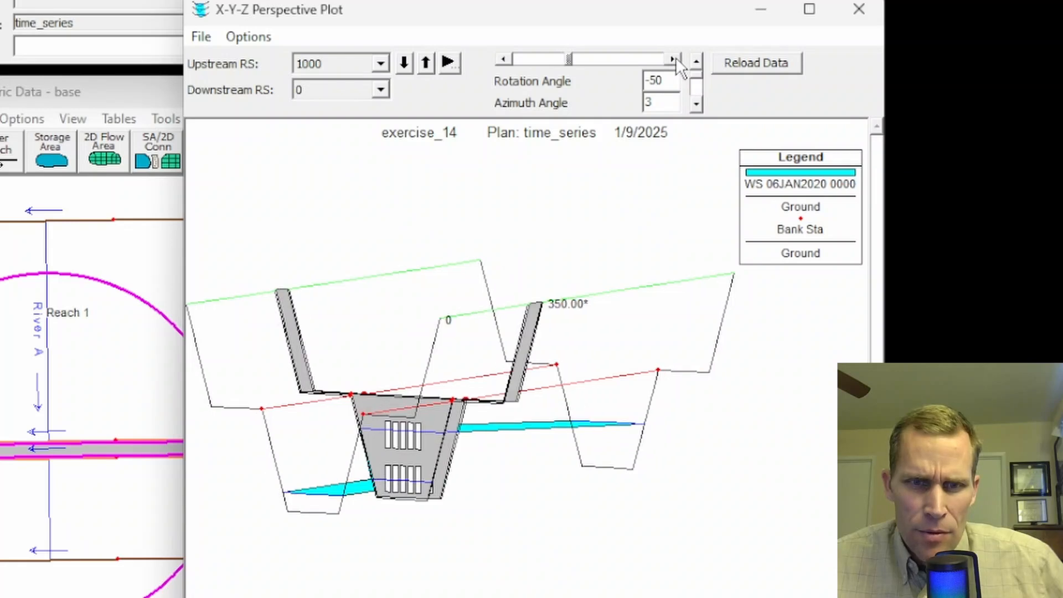
pyautogui.click(673, 58)
pyautogui.click(695, 104)
pyautogui.click(696, 105)
pyautogui.click(695, 104)
# Step: Animate the X-Y-Z perspective plot from 01JAN2020 0000 to 04JAN2020 0800 to review the gates and water surface, and close the plot
pyautogui.click(249, 36)
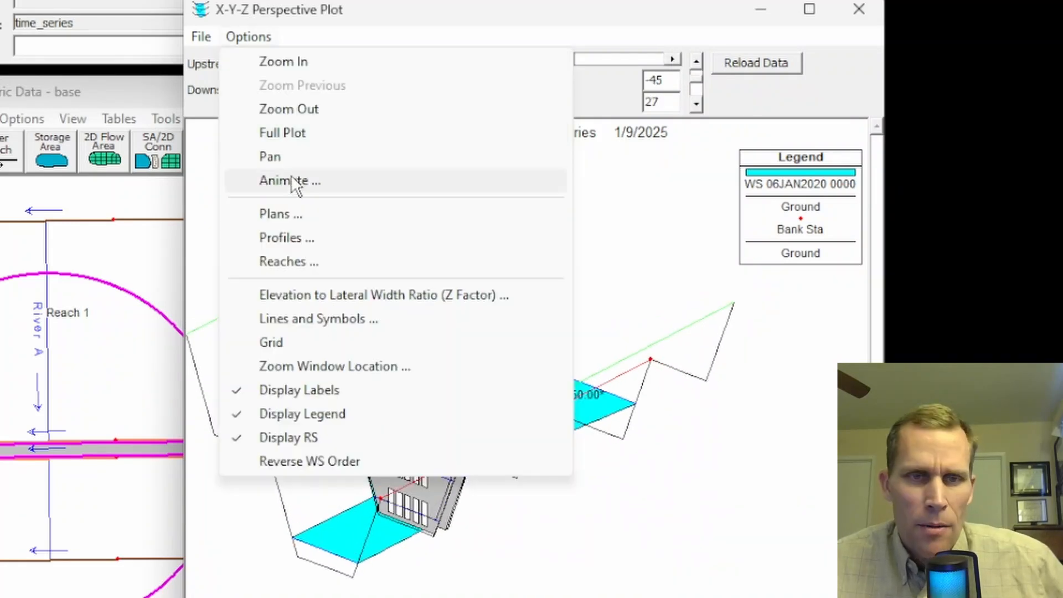
pyautogui.click(266, 182)
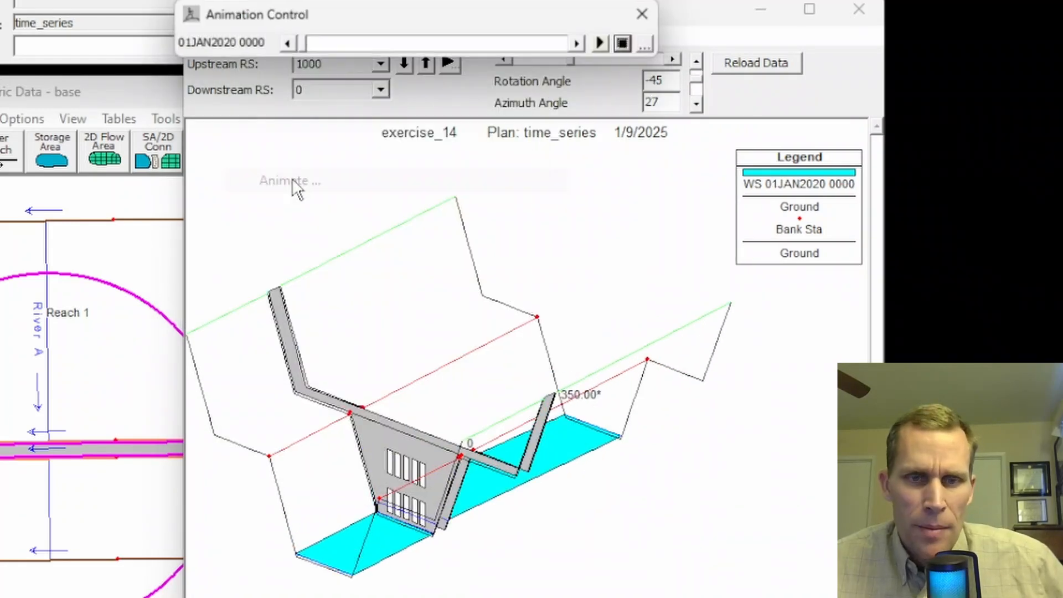
pyautogui.click(606, 44)
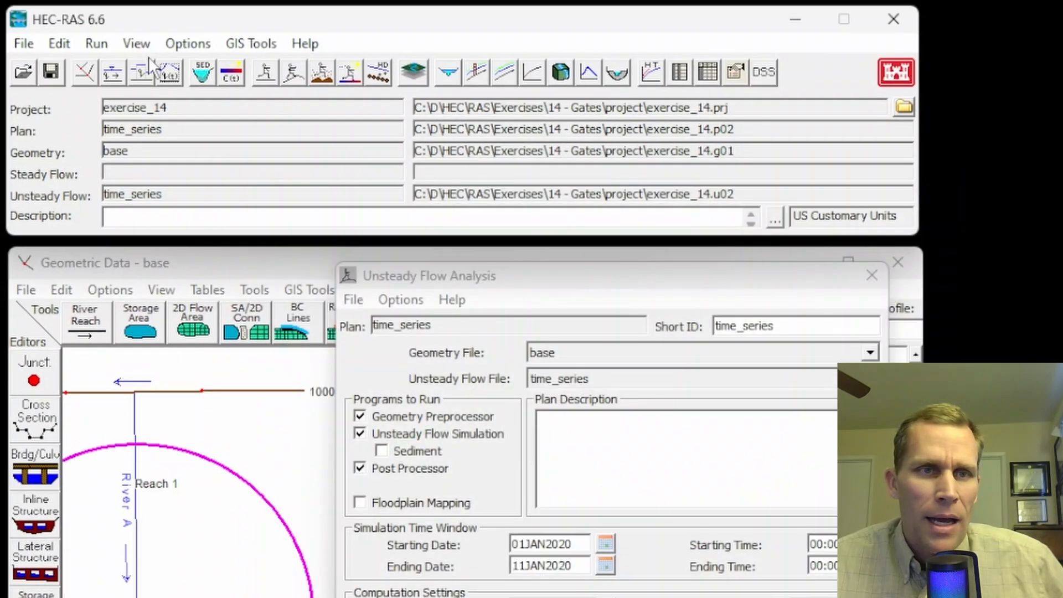
# Step: Open the profile summary table and display the standard Inline Structure table for the station 345 gates
pyautogui.click(135, 45)
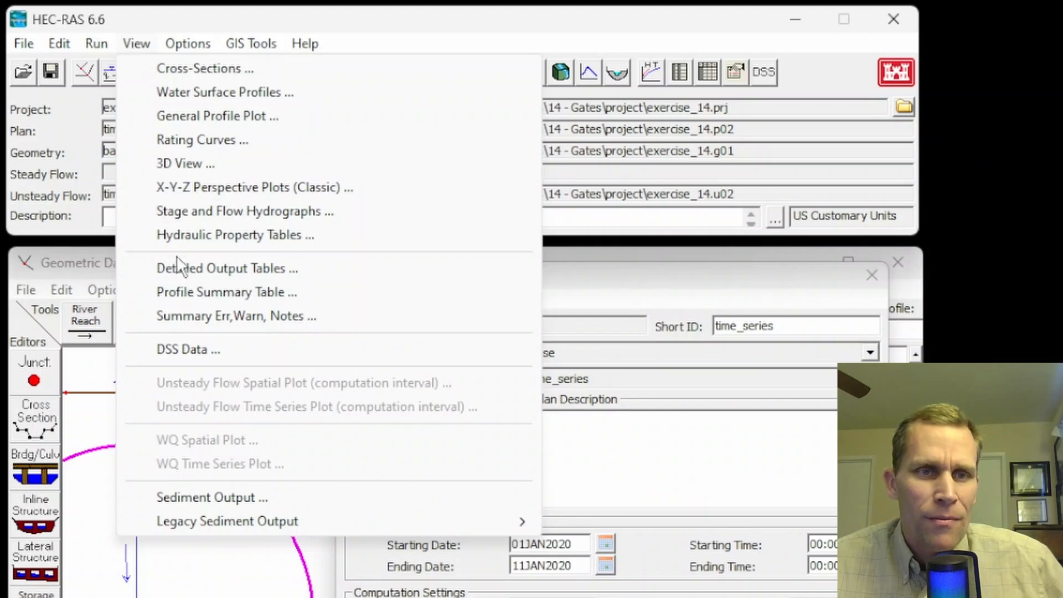
pyautogui.click(190, 289)
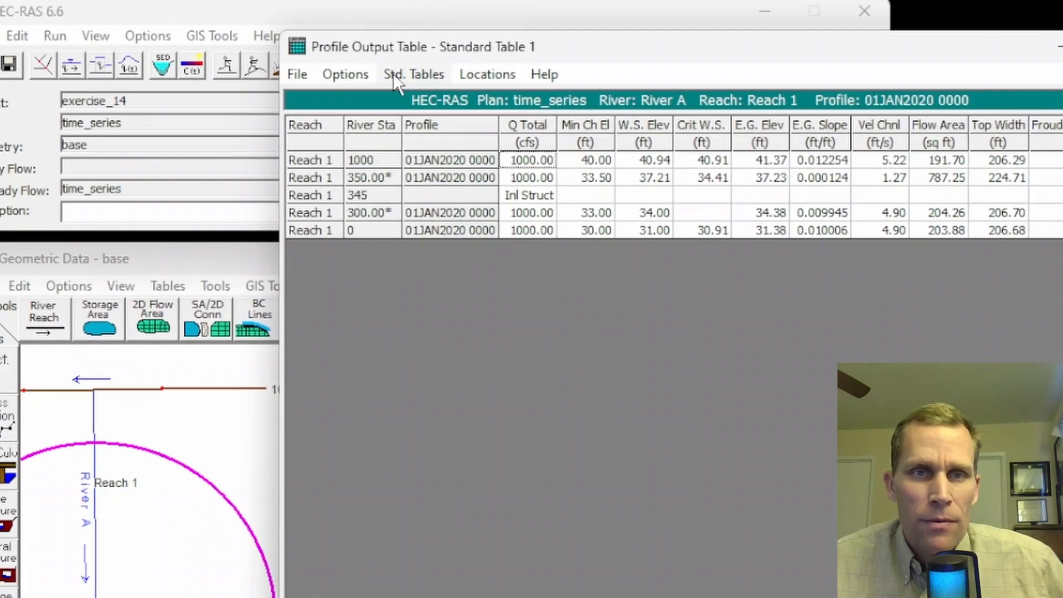
pyautogui.click(449, 81)
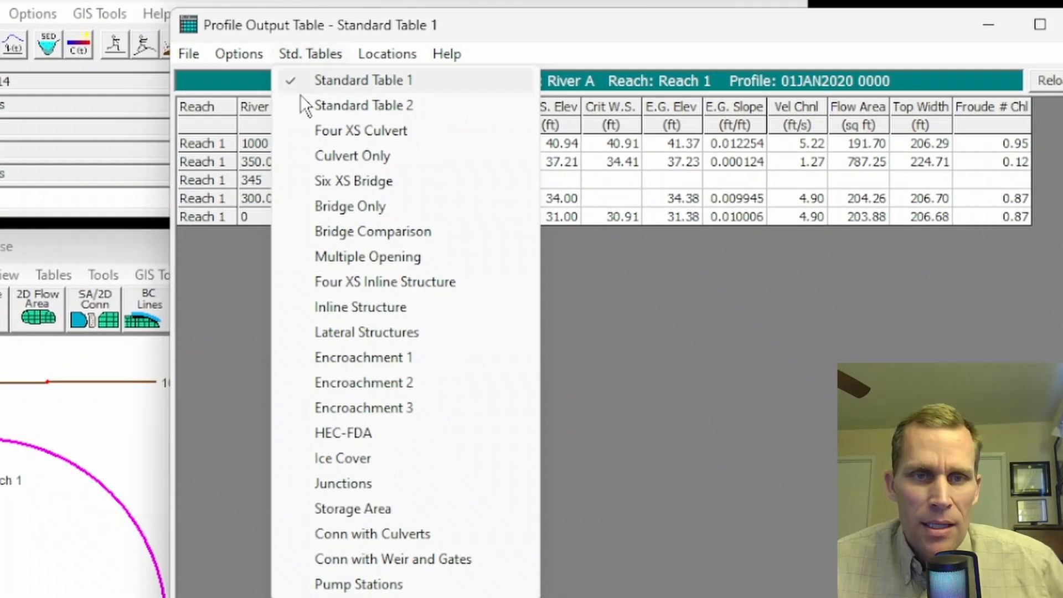
pyautogui.click(344, 307)
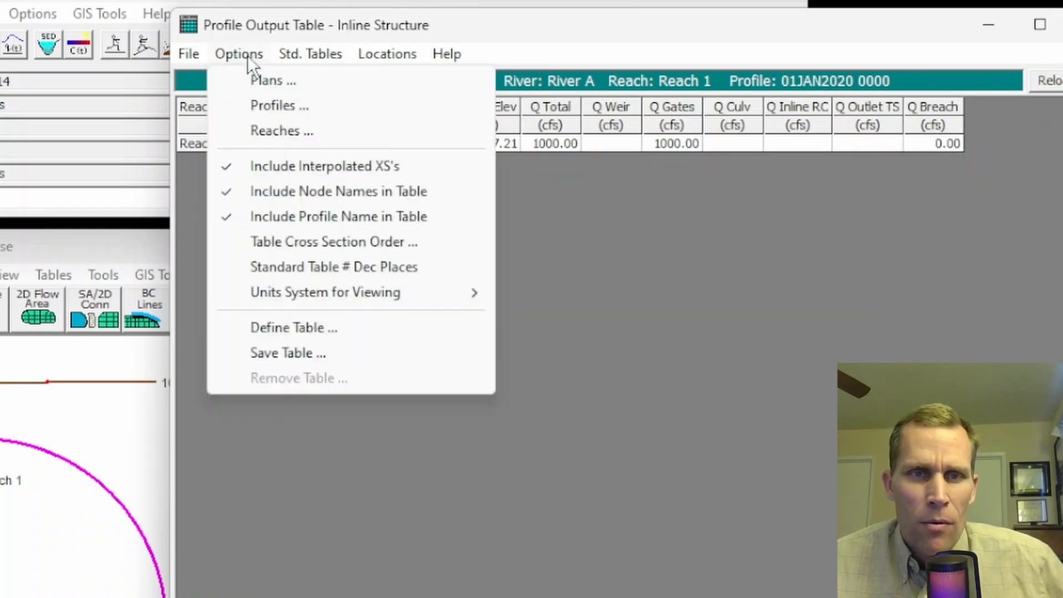
# Step: Include every hourly profile in the inline structure table, leaving out the Max WS profile
pyautogui.click(267, 108)
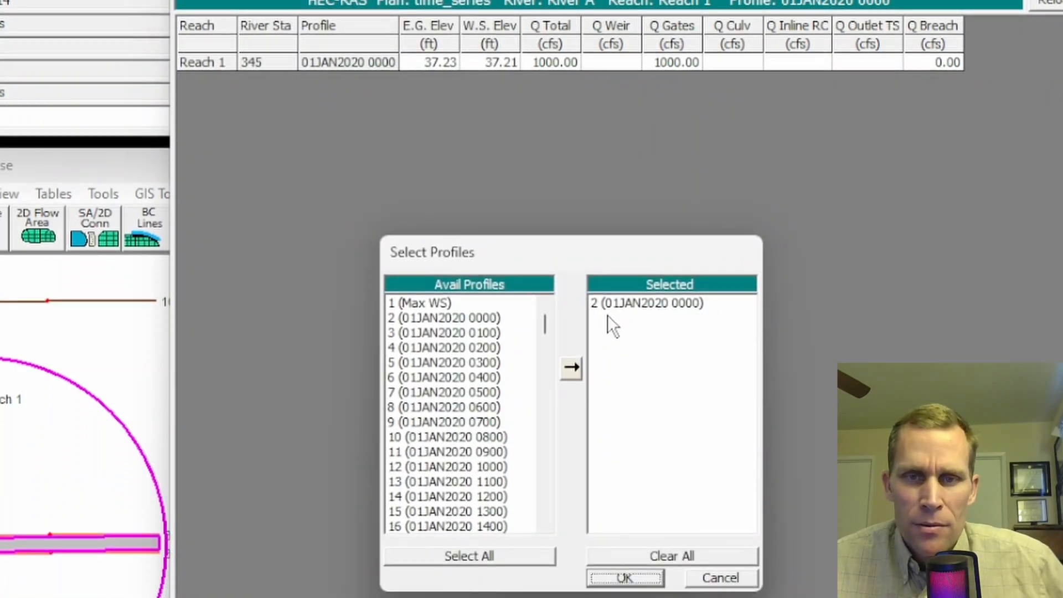
pyautogui.click(477, 542)
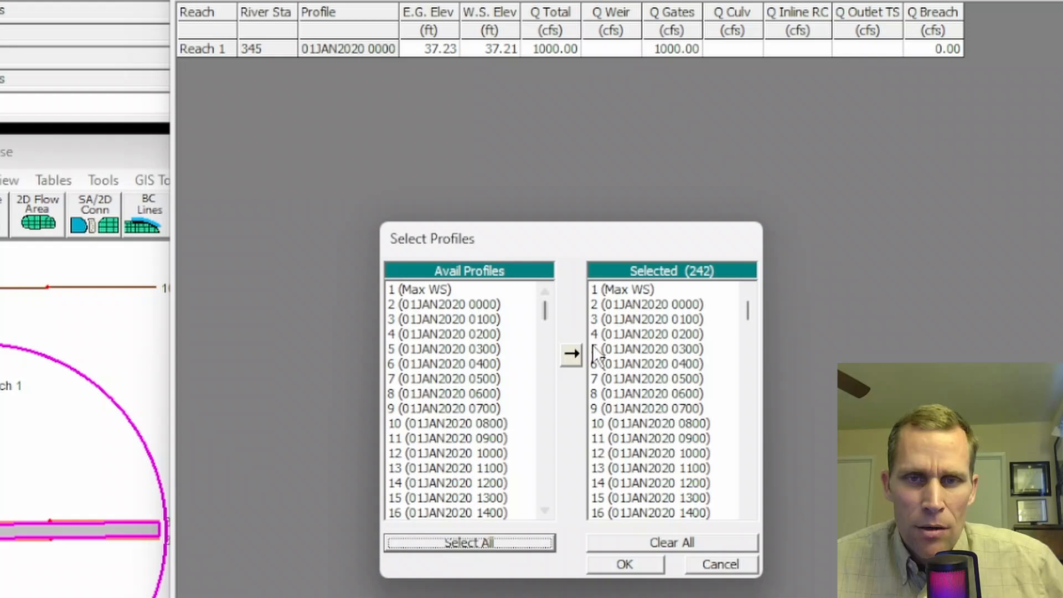
pyautogui.doubleClick(606, 291)
pyautogui.click(637, 566)
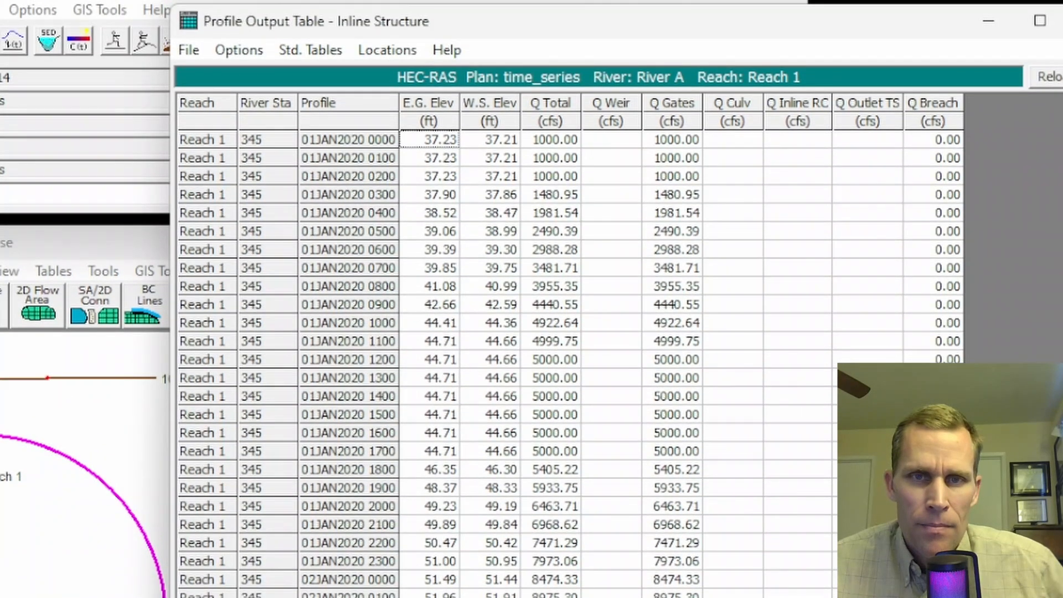
# Step: Examine the total flow, gate flow and water surface elevation columns from 01JAN2020 0000 to 02JAN2020 0500
pyautogui.click(560, 139)
pyautogui.moveTo(555, 145); pyautogui.dragTo(553, 452)
pyautogui.click(545, 587)
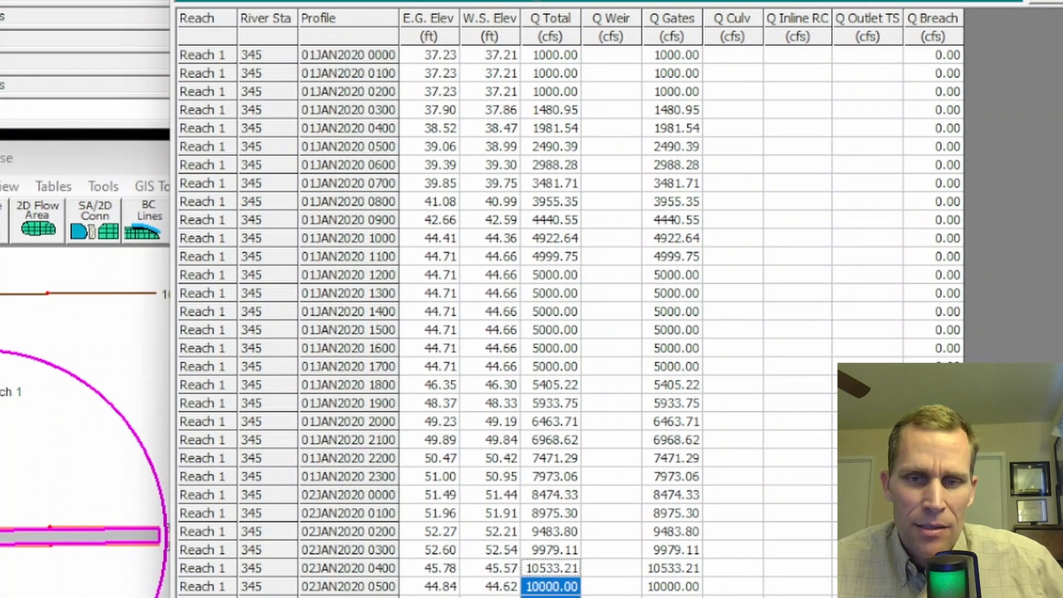
pyautogui.moveTo(665, 53); pyautogui.dragTo(661, 465)
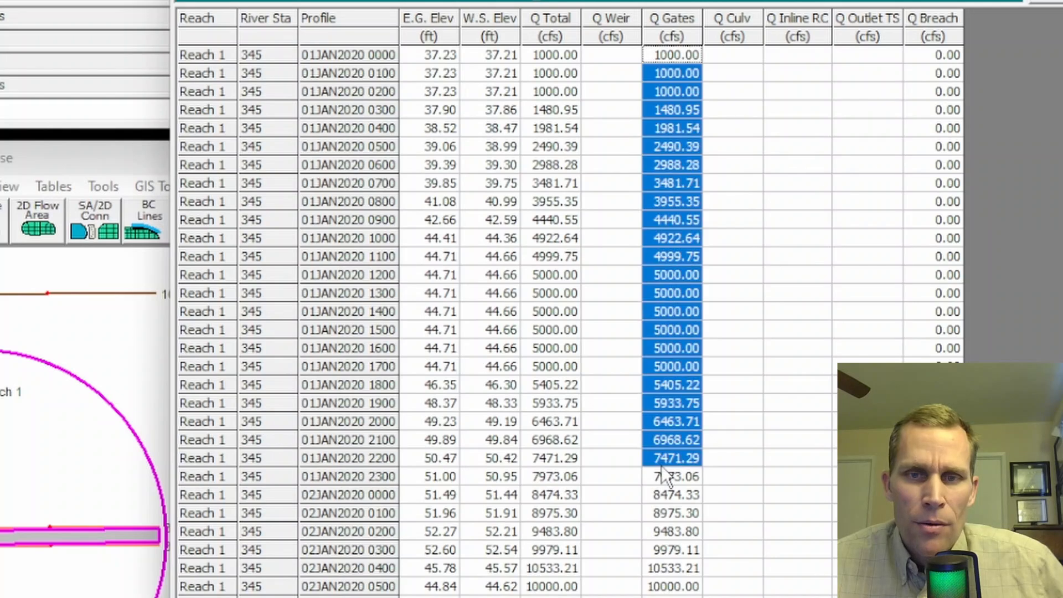
pyautogui.moveTo(490, 128); pyautogui.dragTo(494, 474)
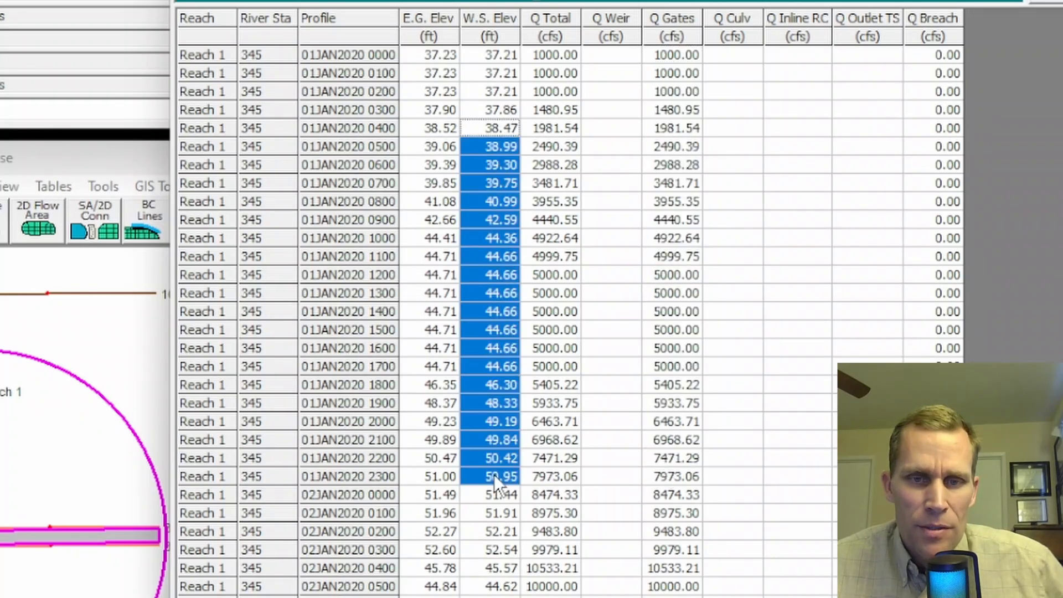
pyautogui.click(538, 480)
pyautogui.scroll(-4, 537, 480)
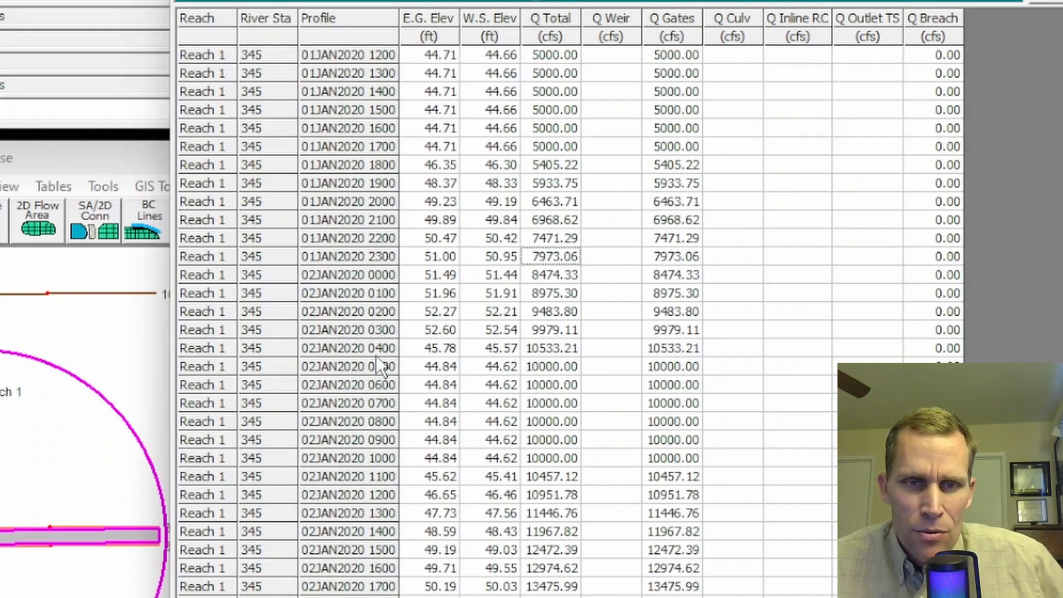
# Step: Examine the 02JAN2020 0400 row and compare its elevations and flows with the hourly water surface elevations from 01JAN2020 1800 onward
pyautogui.click(433, 348)
pyautogui.moveTo(462, 358); pyautogui.dragTo(773, 349)
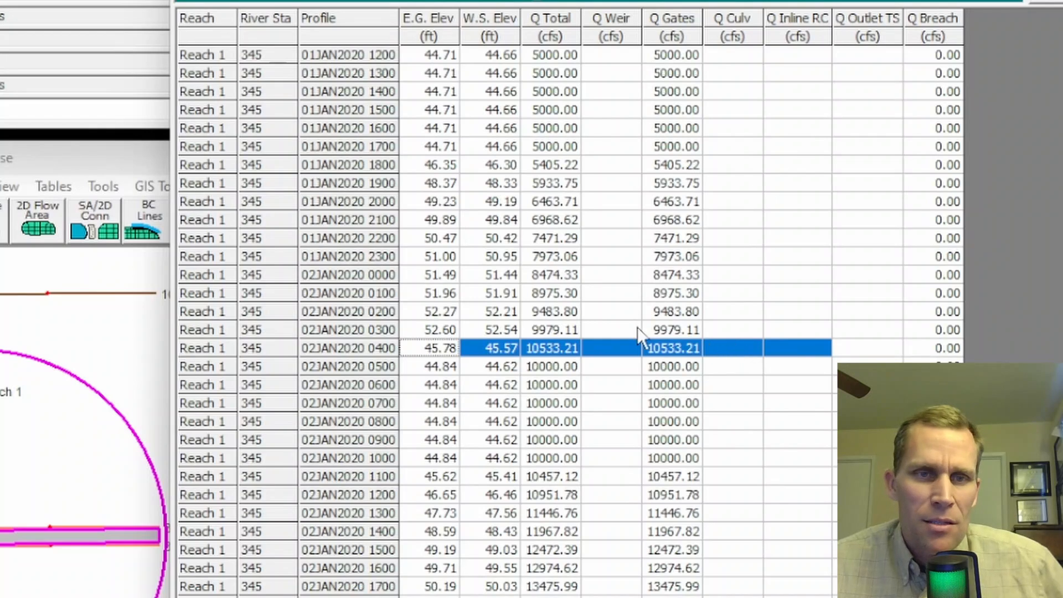
pyautogui.scroll(-2, 450, 209)
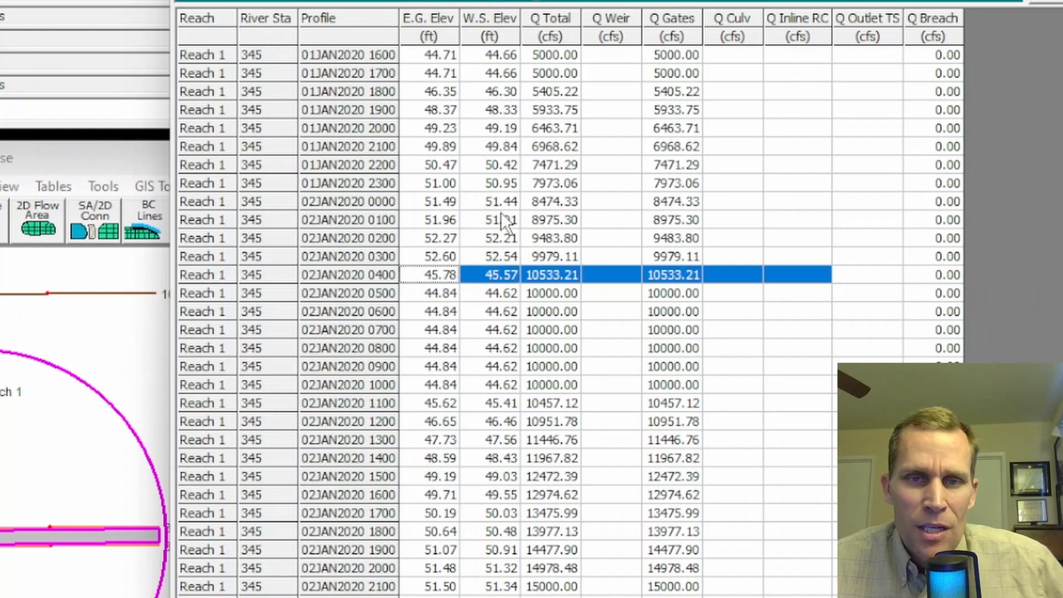
pyautogui.click(495, 98)
pyautogui.click(497, 151)
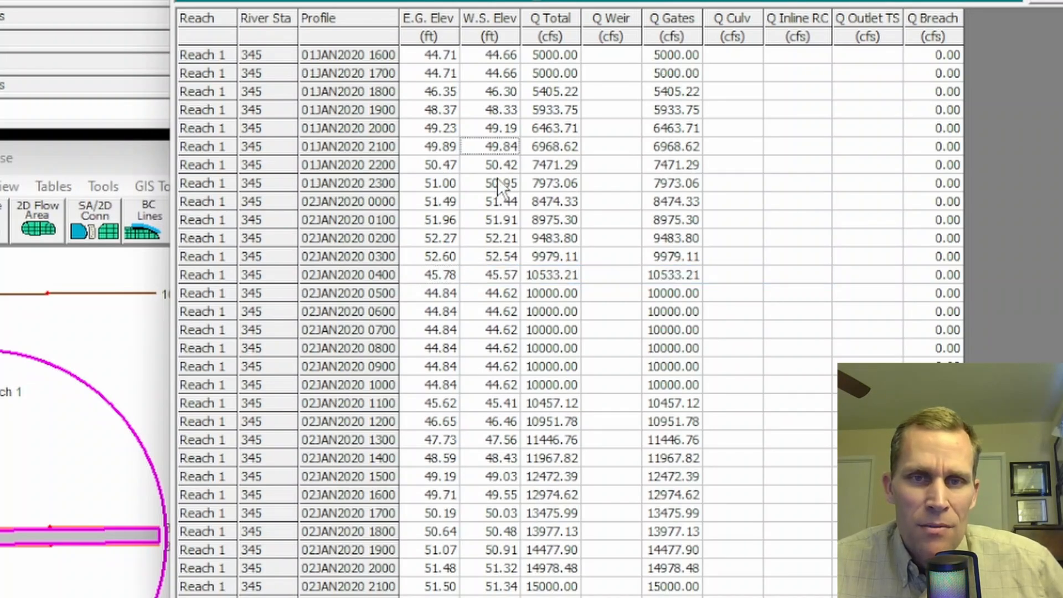
pyautogui.click(500, 205)
pyautogui.click(499, 255)
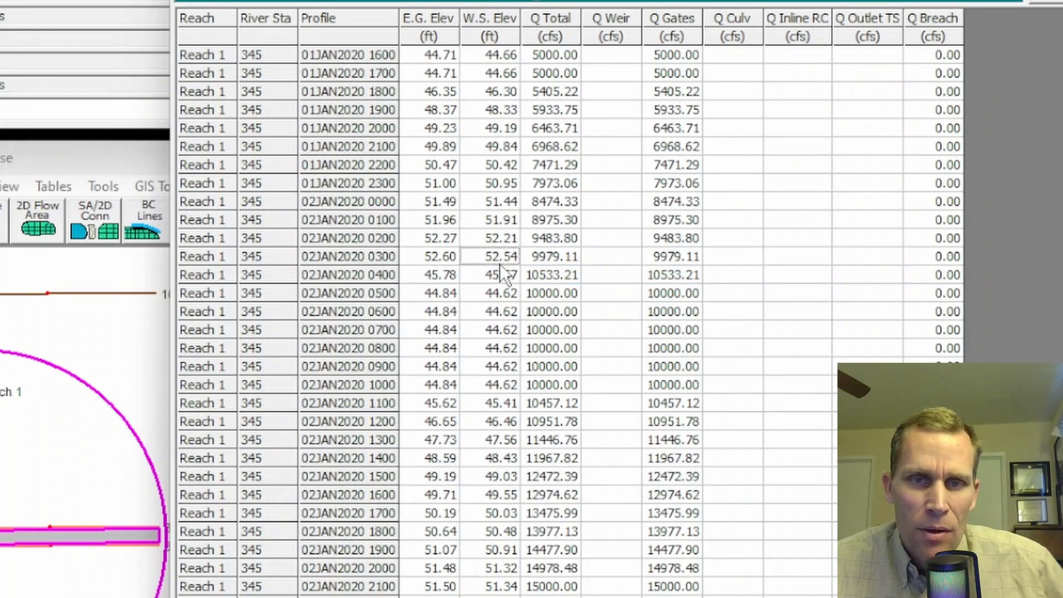
pyautogui.click(505, 272)
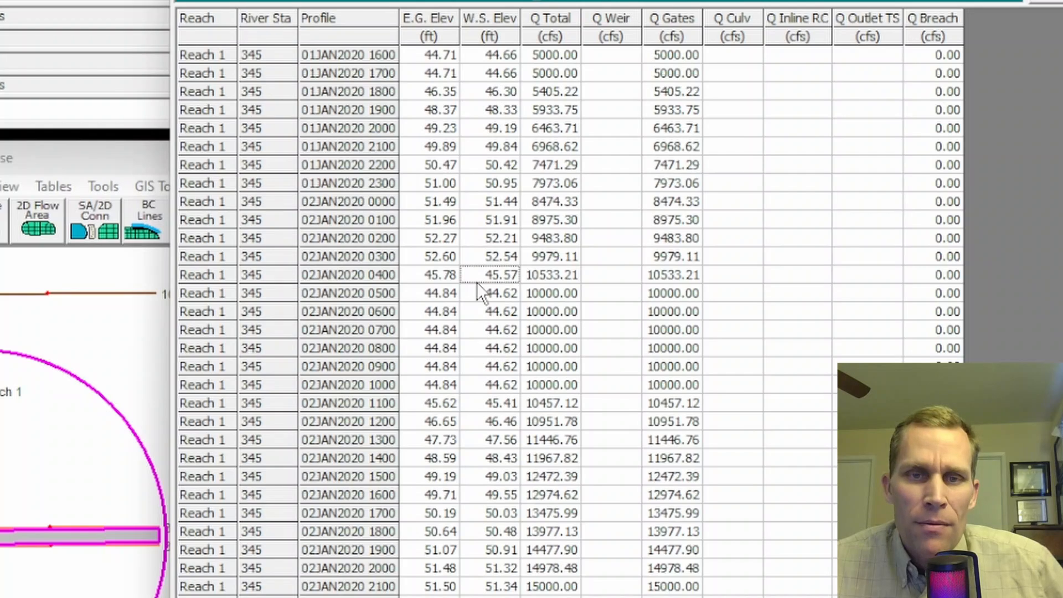
pyautogui.moveTo(426, 275); pyautogui.dragTo(677, 275)
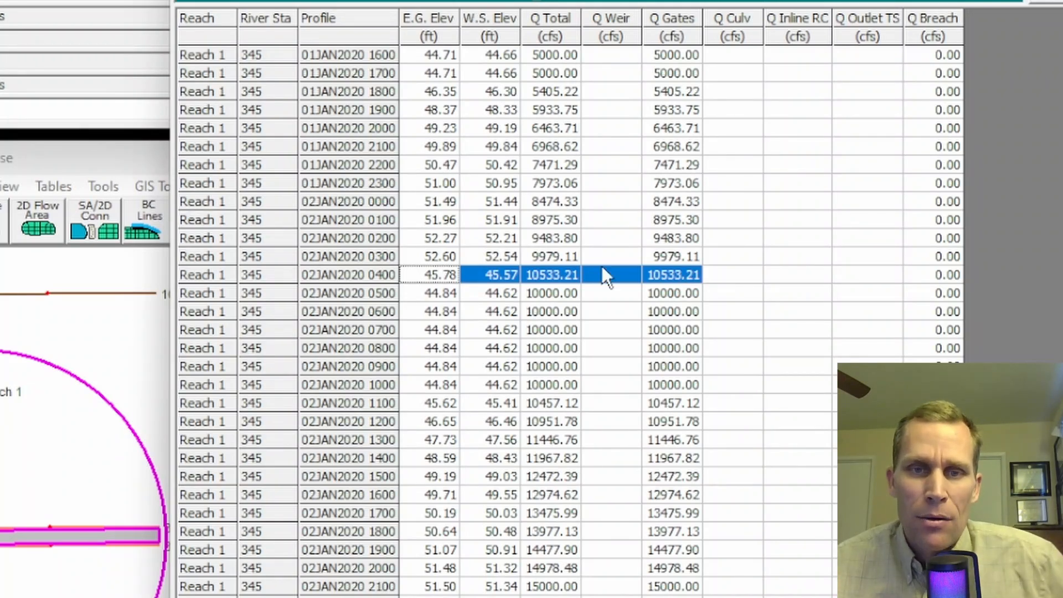
pyautogui.click(433, 271)
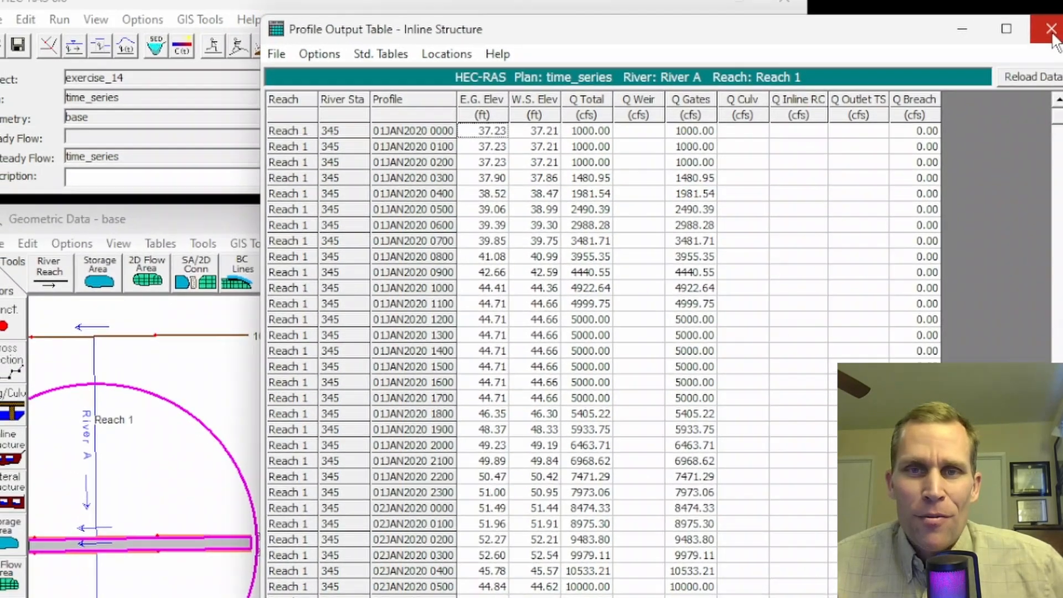
# Step: Close the profile output table and the unsteady flow analysis, and open the time_series unsteady flow data
pyautogui.click(1051, 30)
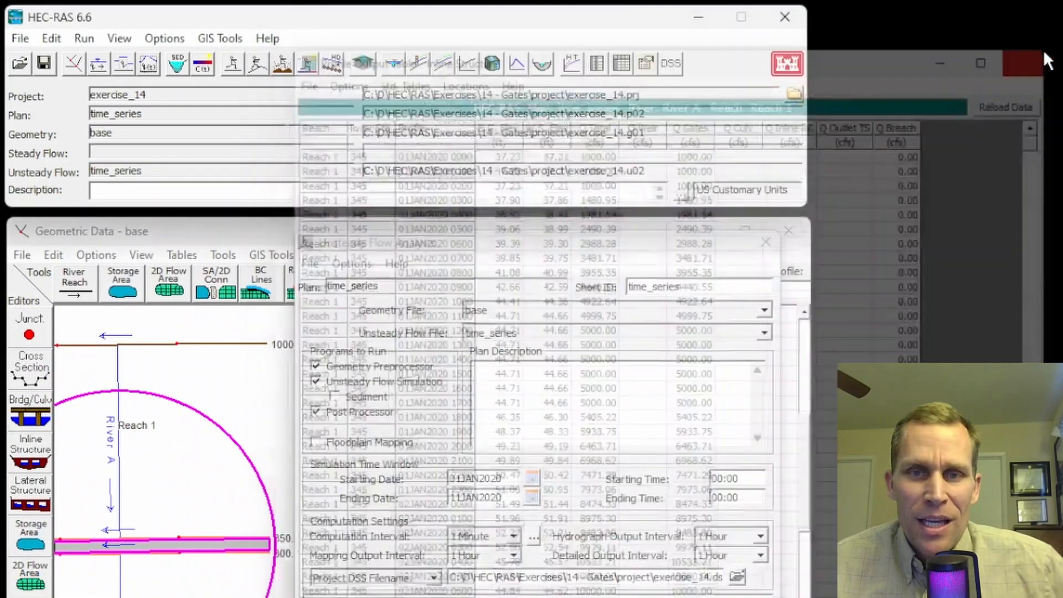
pyautogui.click(766, 243)
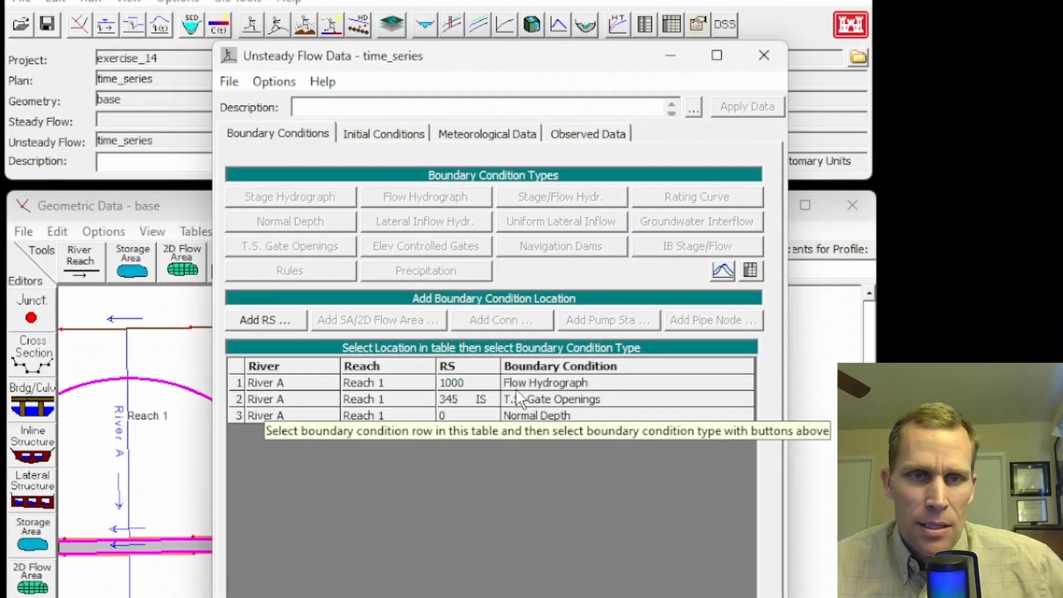
pyautogui.click(492, 411)
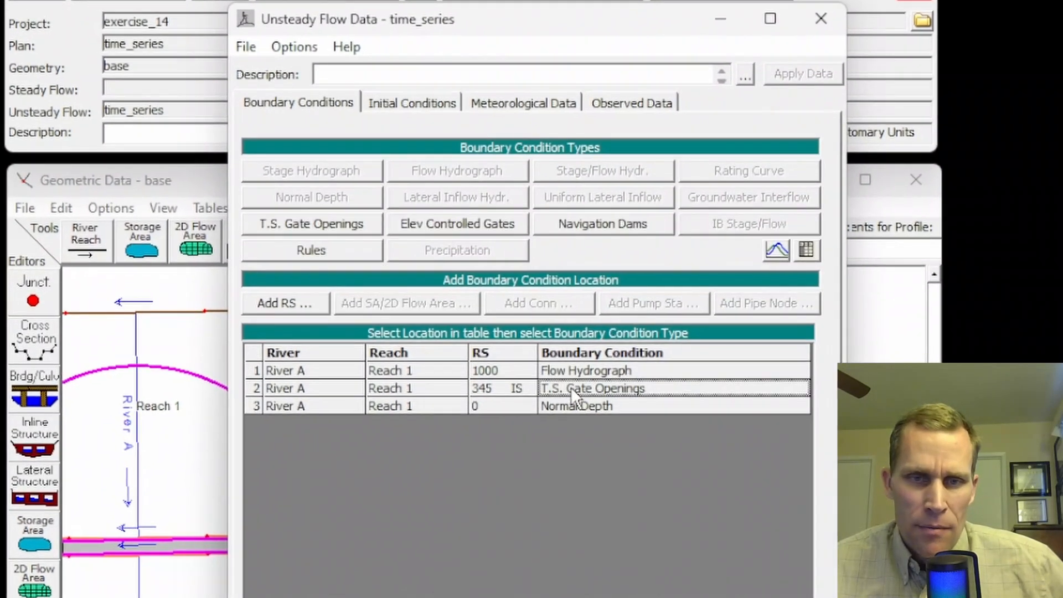